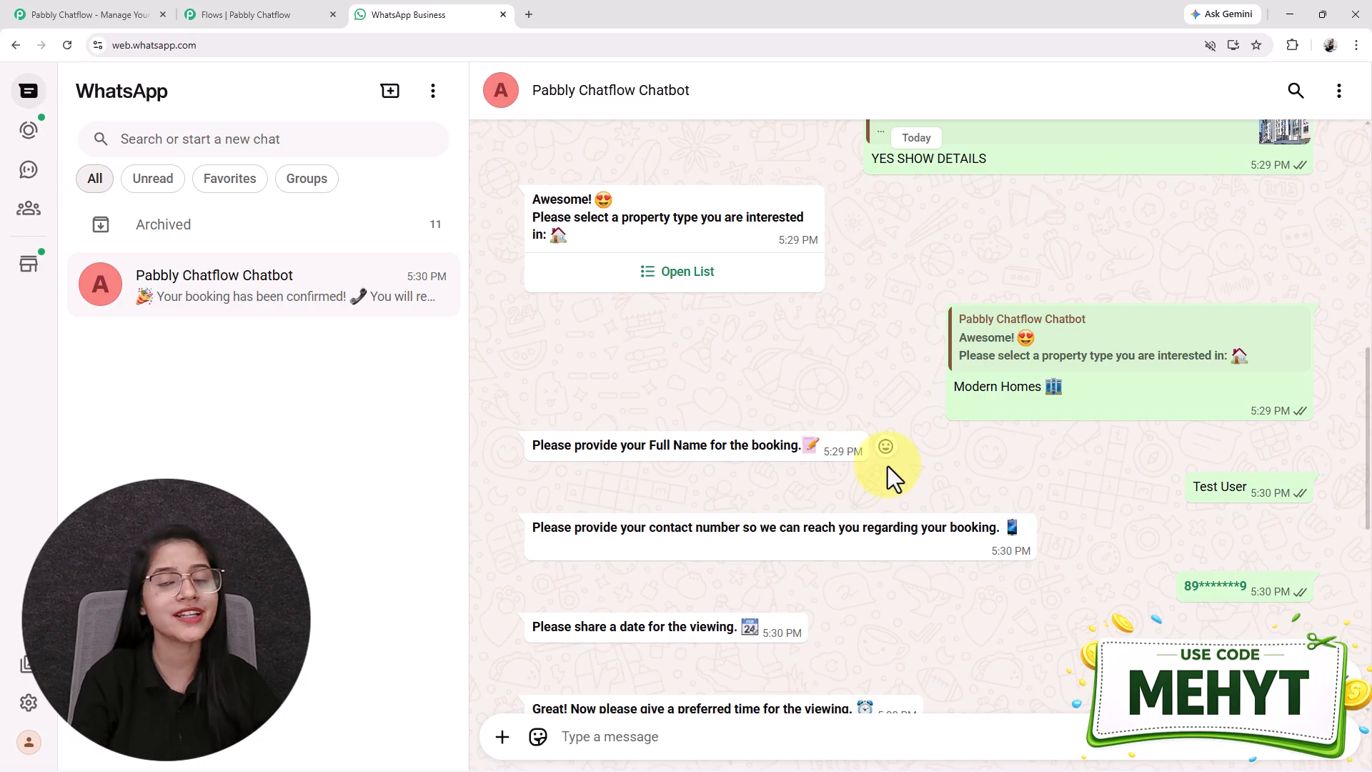
- Scroll through the WhatsApp booking conversation with the Pabbly Chatflow chatbot
{"action": "scroll", "coordinate": [887, 466], "scroll_direction": "down", "scroll_amount": 1}
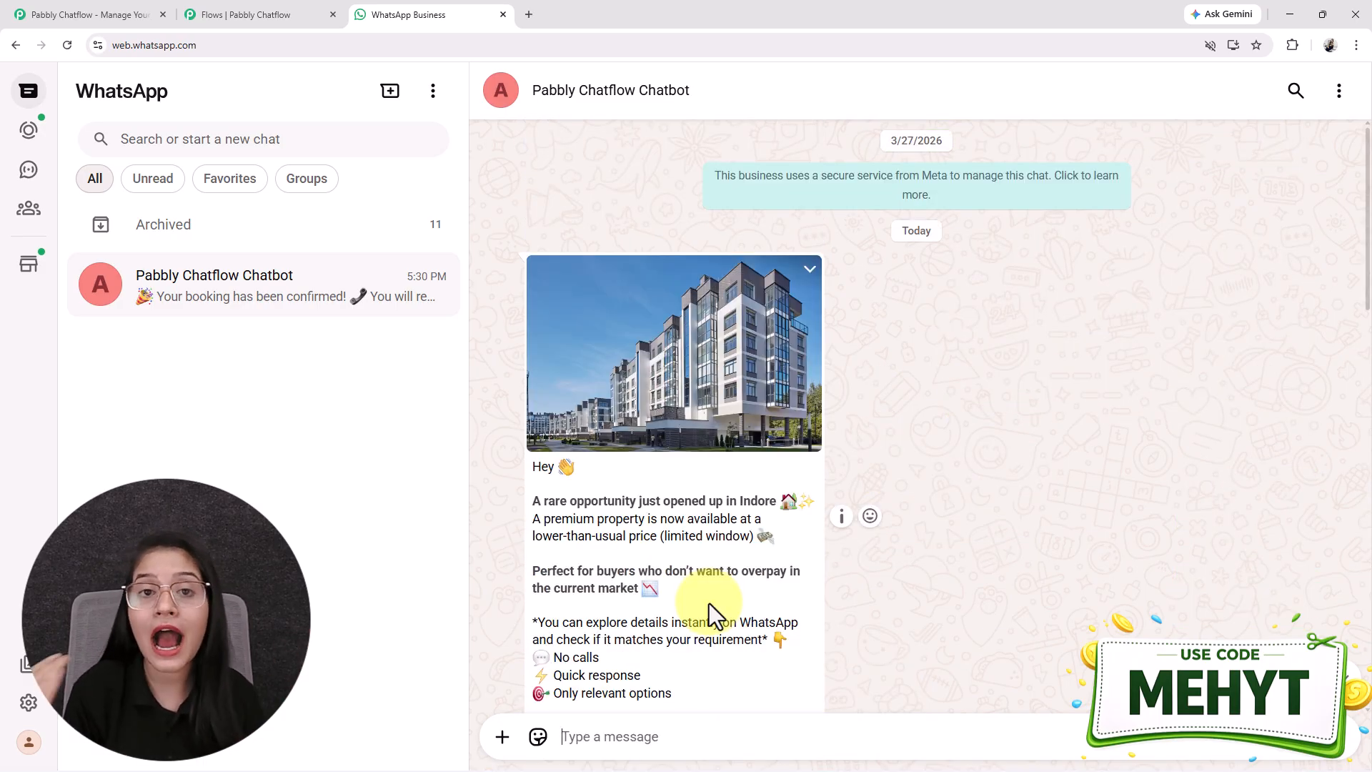
{"action": "scroll", "coordinate": [743, 578], "scroll_direction": "down", "scroll_amount": 1}
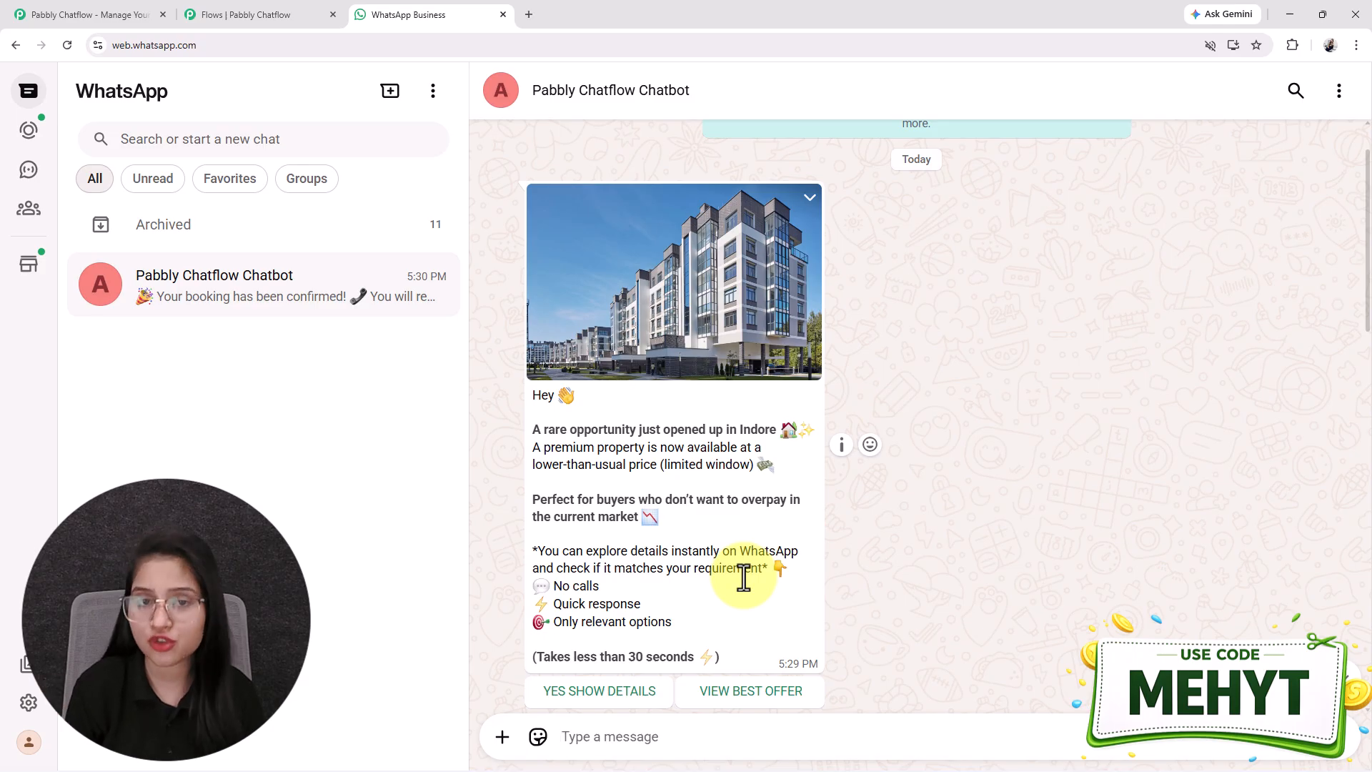
{"action": "scroll", "coordinate": [829, 405], "scroll_direction": "down", "scroll_amount": 1}
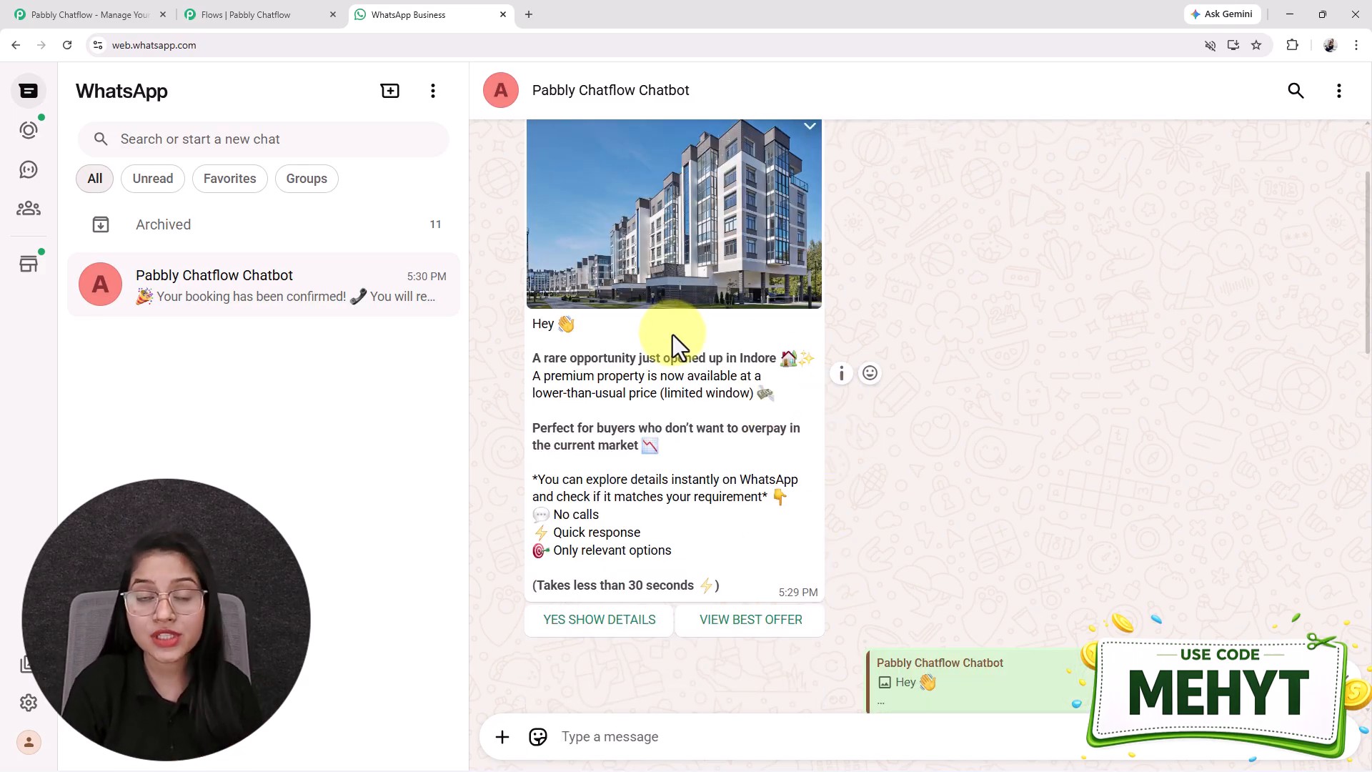
{"action": "scroll", "coordinate": [672, 335], "scroll_direction": "down", "scroll_amount": 2}
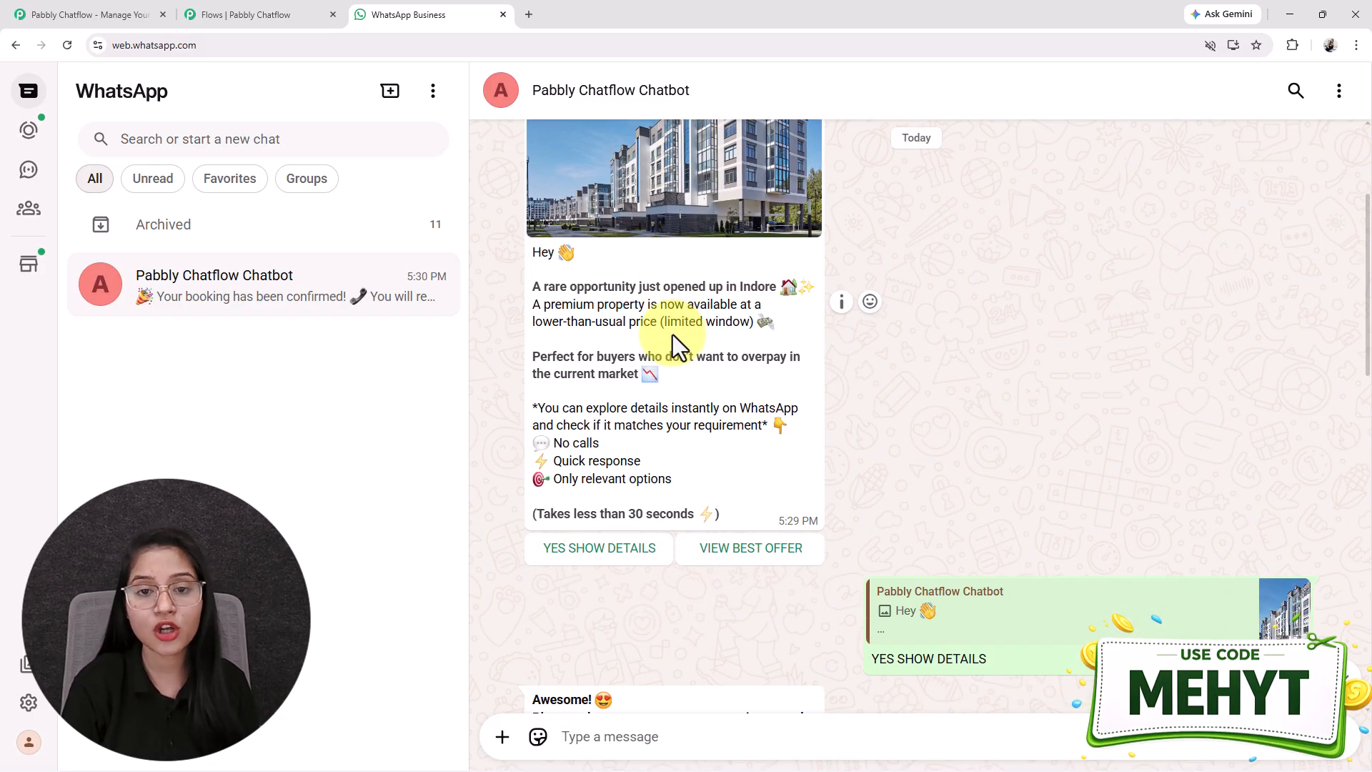
{"action": "scroll", "coordinate": [740, 337], "scroll_direction": "down", "scroll_amount": 2}
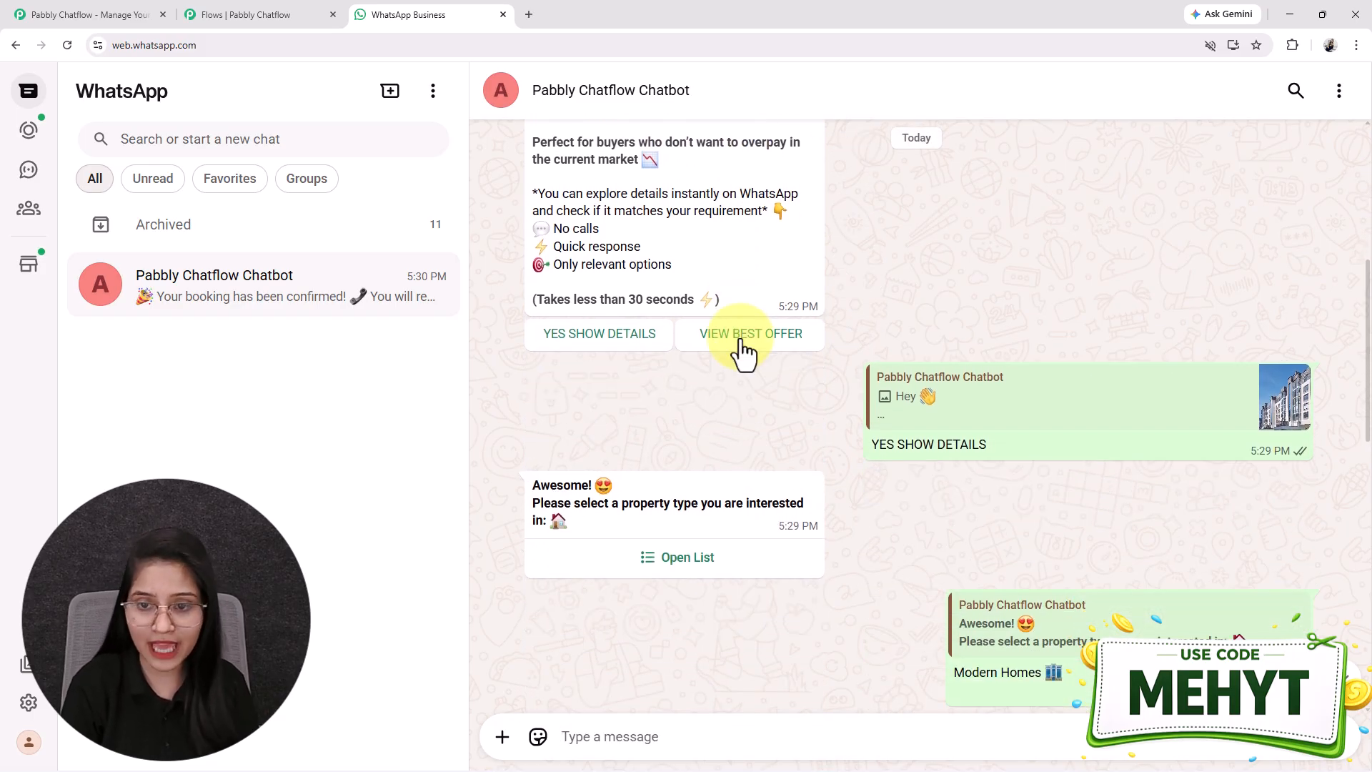
{"action": "scroll", "coordinate": [607, 385], "scroll_direction": "down", "scroll_amount": 1}
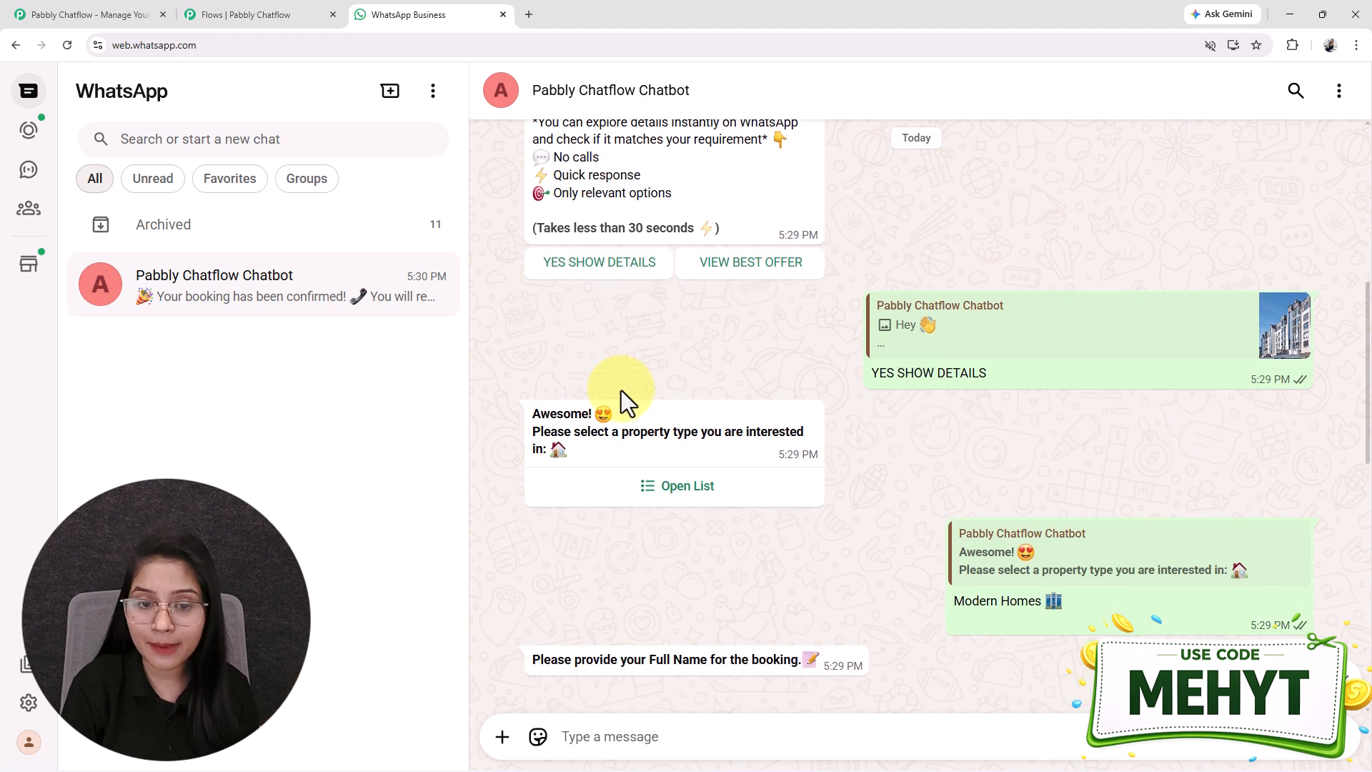
{"action": "scroll", "coordinate": [620, 390], "scroll_direction": "down", "scroll_amount": 2}
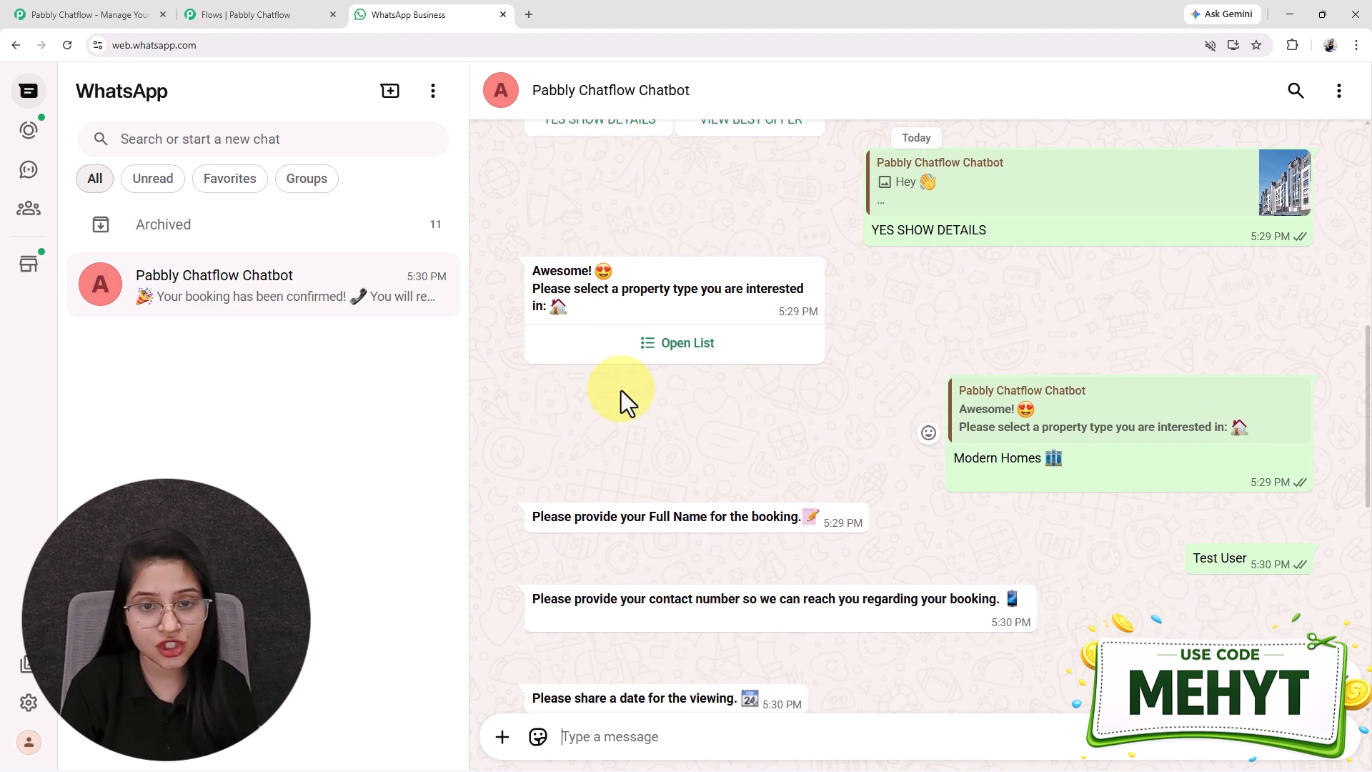
{"action": "scroll", "coordinate": [617, 389], "scroll_direction": "down", "scroll_amount": 6}
{"action": "scroll", "coordinate": [615, 388], "scroll_direction": "up", "scroll_amount": 5}
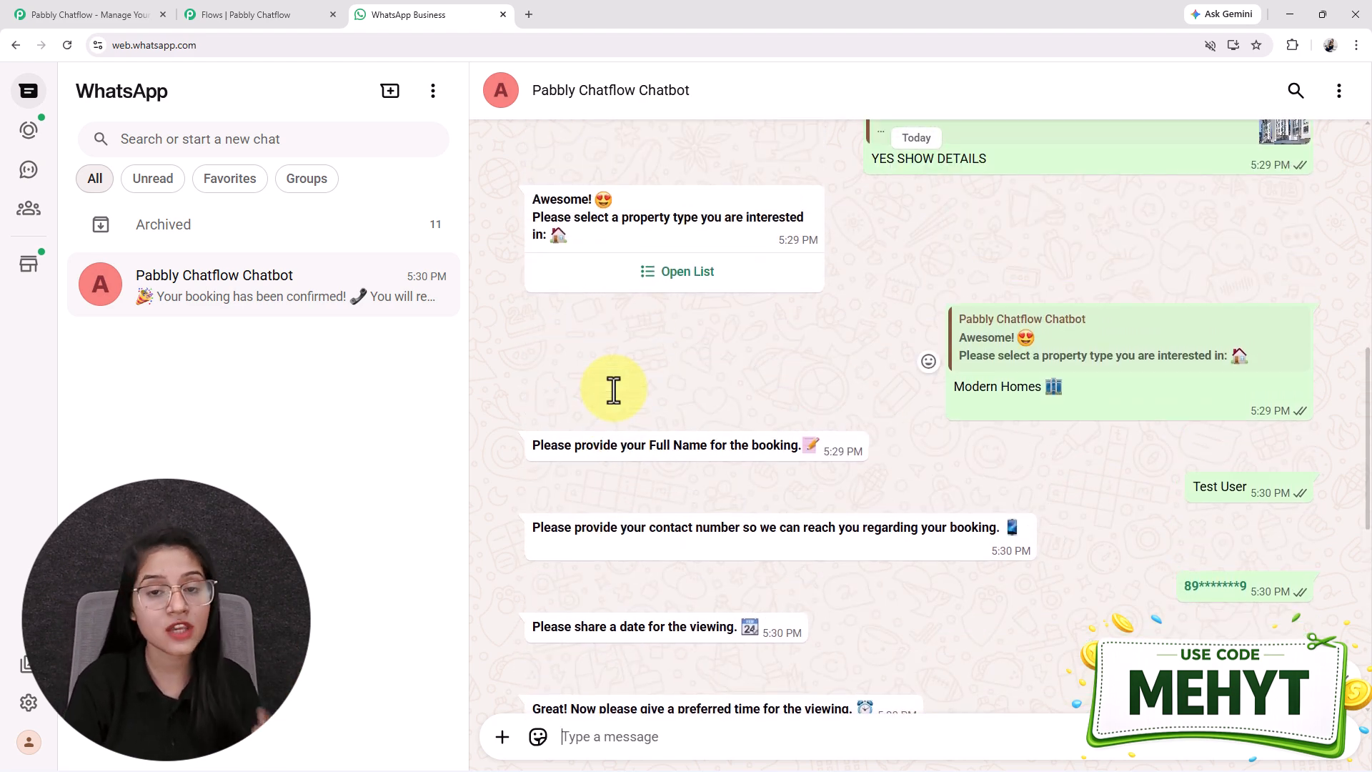
{"action": "scroll", "coordinate": [613, 389], "scroll_direction": "down", "scroll_amount": 1}
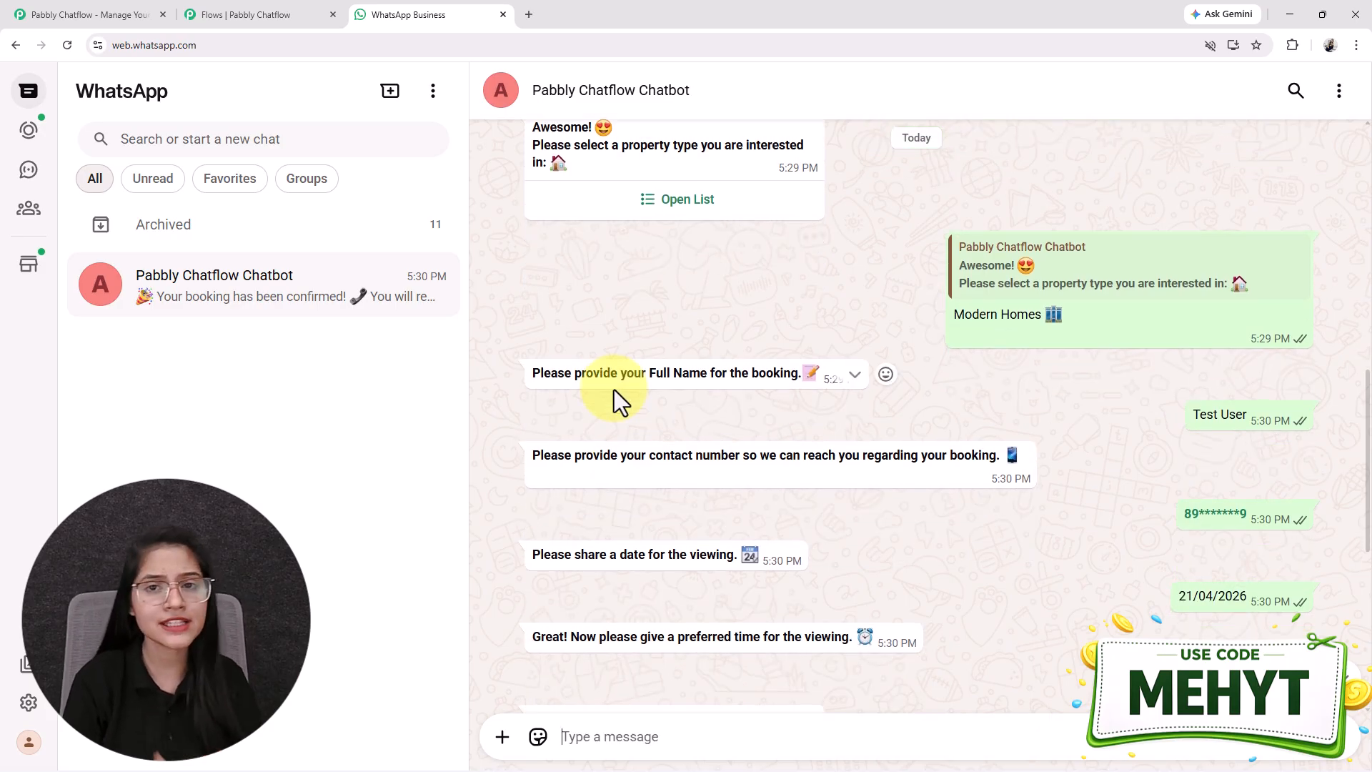
{"action": "scroll", "coordinate": [614, 389], "scroll_direction": "down", "scroll_amount": 5}
{"action": "scroll", "coordinate": [614, 389], "scroll_direction": "down", "scroll_amount": 2}
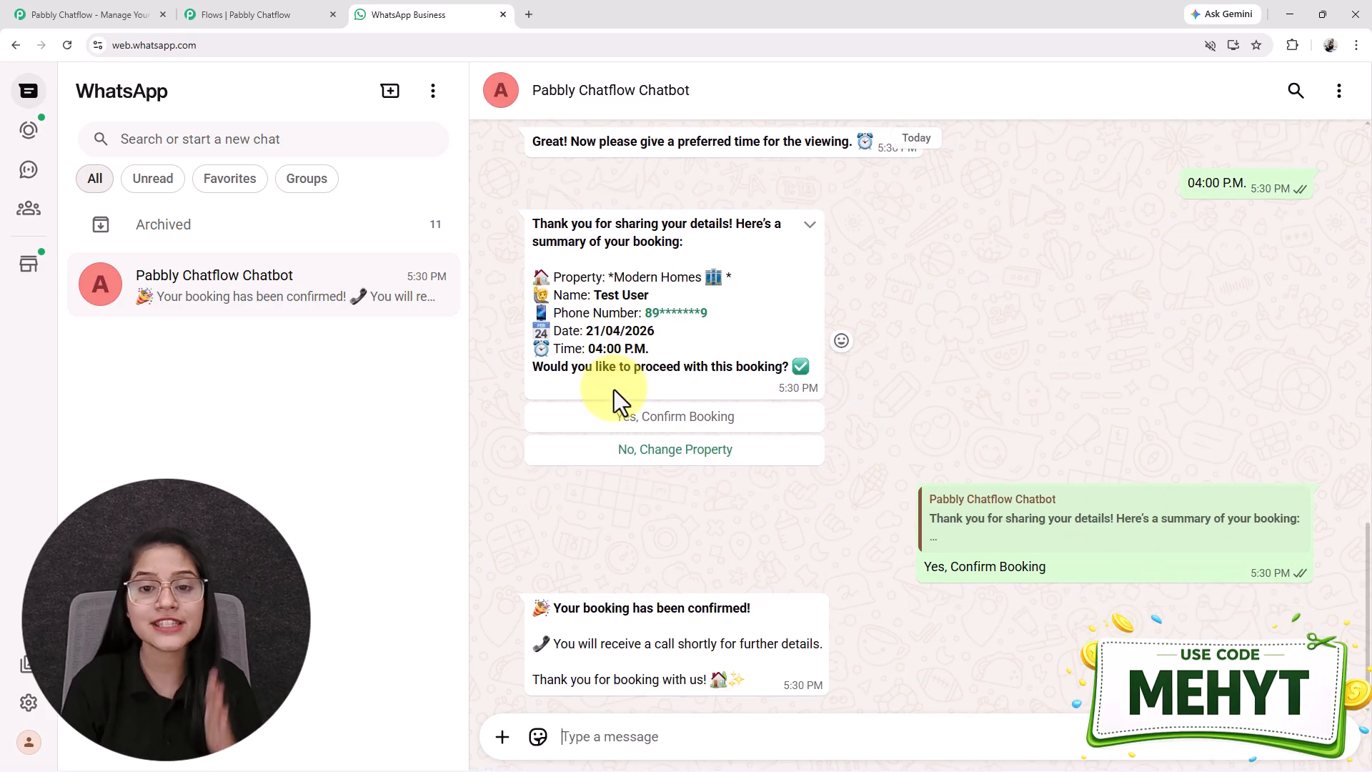
{"action": "scroll", "coordinate": [615, 389], "scroll_direction": "up", "scroll_amount": 8}
{"action": "scroll", "coordinate": [614, 389], "scroll_direction": "up", "scroll_amount": 3}
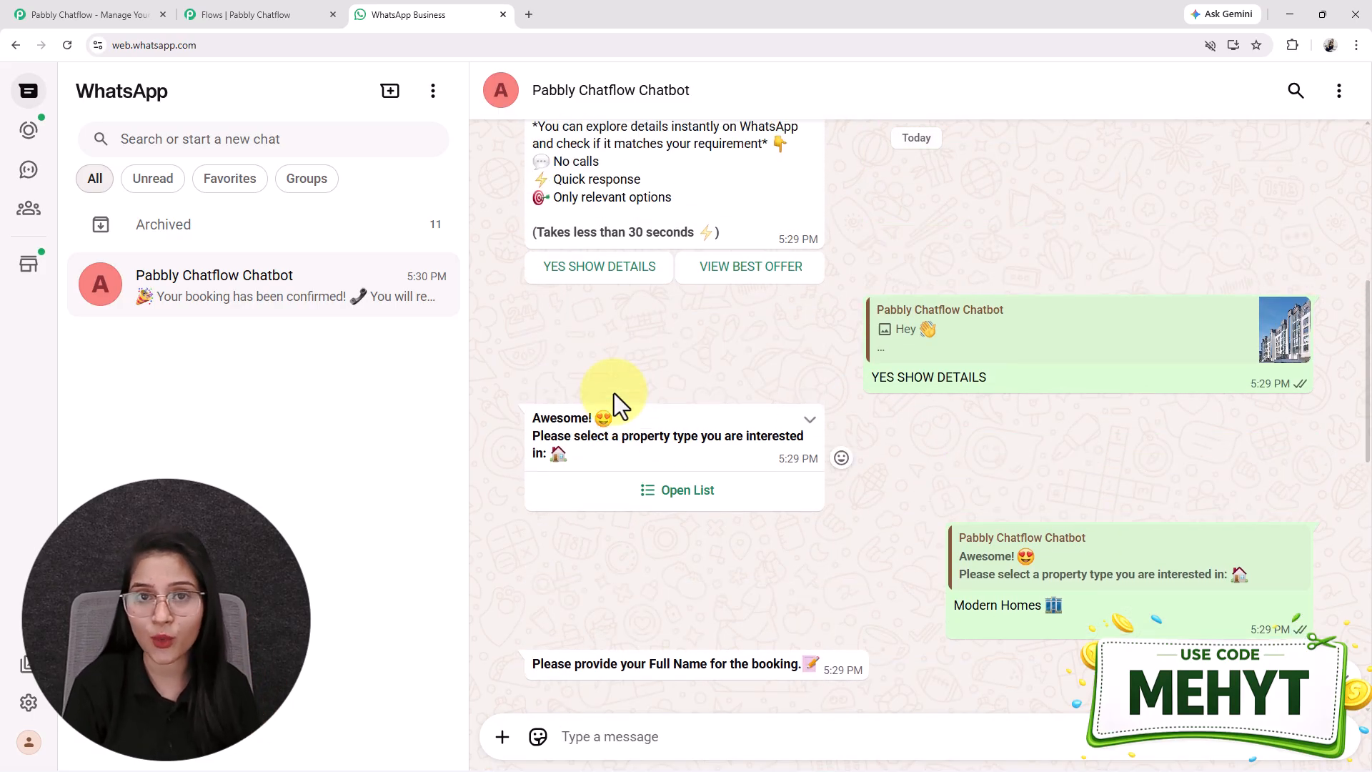
- Look at the Pabbly Chatflow product page tab, then head back to the bot chat
{"action": "scroll", "coordinate": [714, 250], "scroll_direction": "down", "scroll_amount": 10}
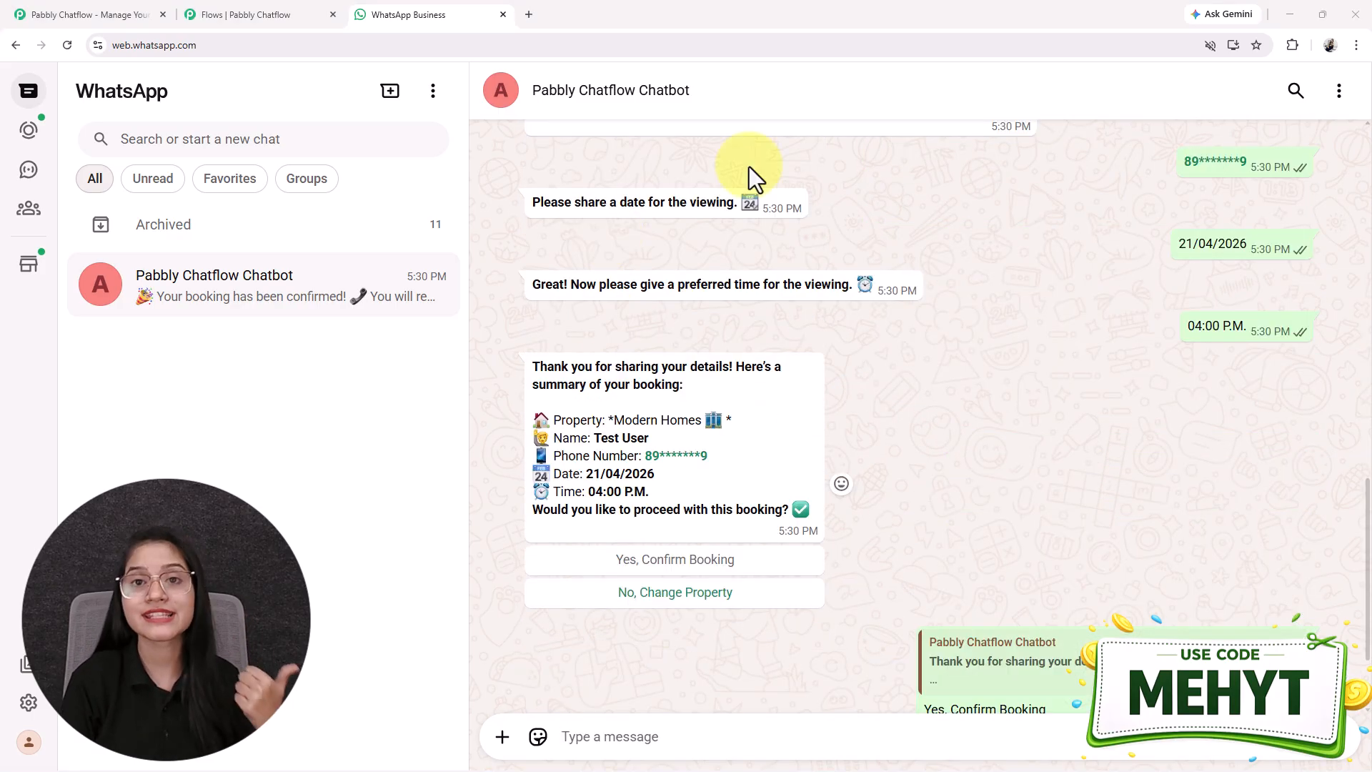
{"action": "left_click", "coordinate": [54, 10]}
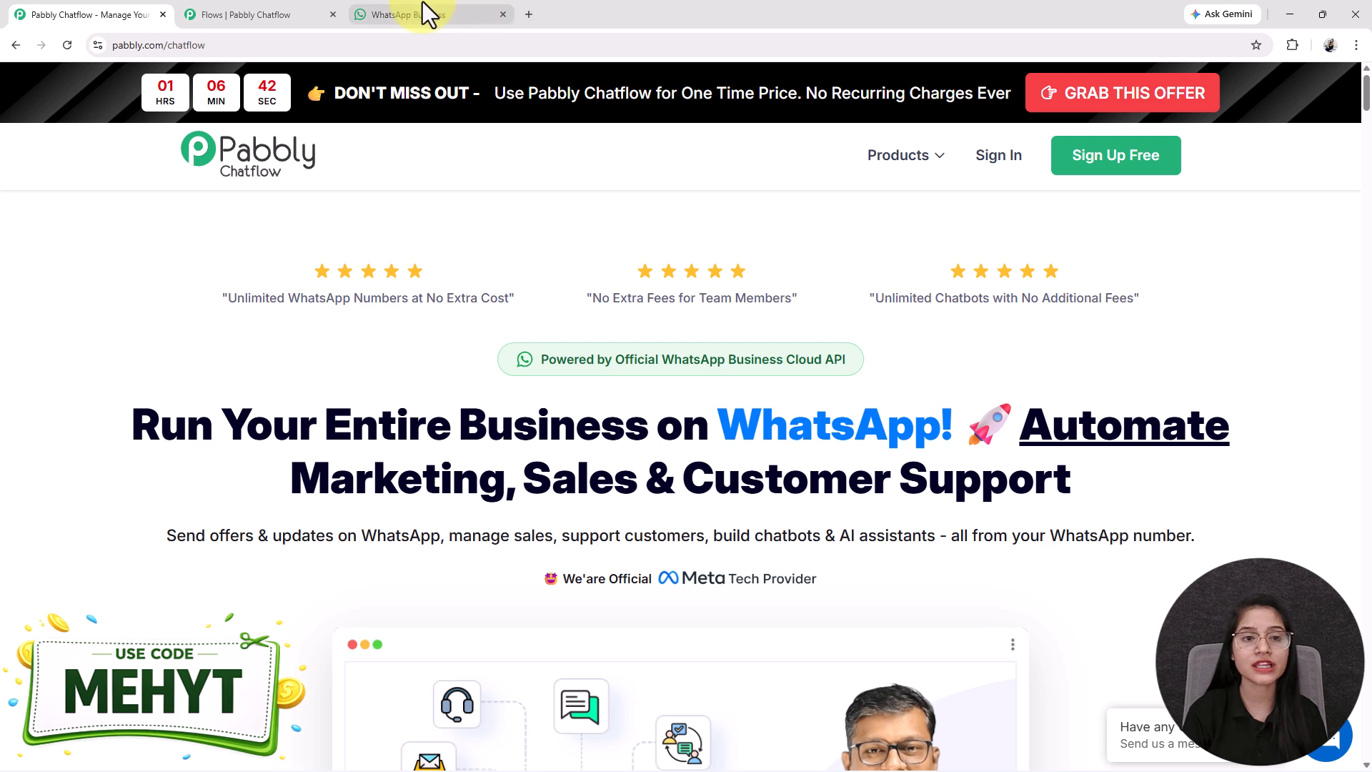
{"action": "left_click", "coordinate": [367, 13]}
- Scroll up and down through the booking chat with the chatbot once more
{"action": "scroll", "coordinate": [810, 336], "scroll_direction": "up", "scroll_amount": 20}
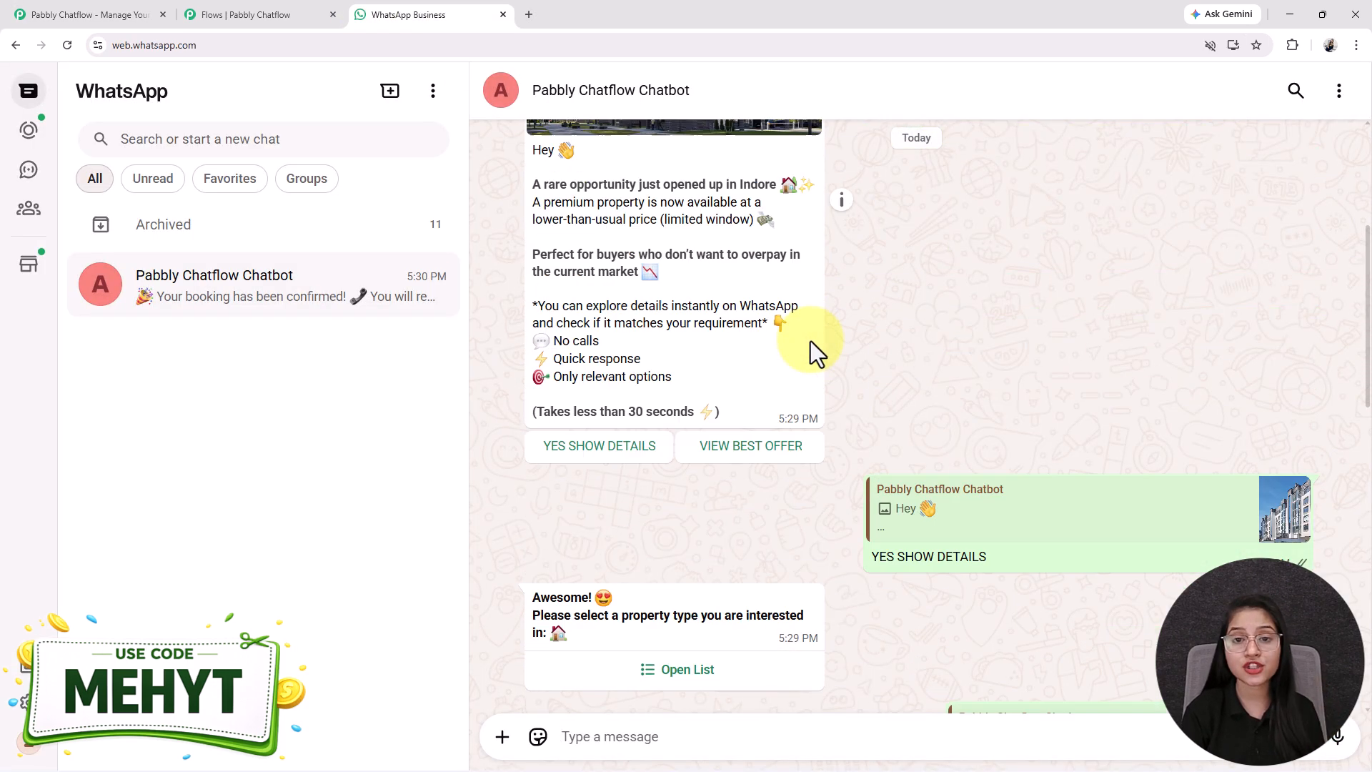
{"action": "scroll", "coordinate": [810, 361], "scroll_direction": "down", "scroll_amount": 1}
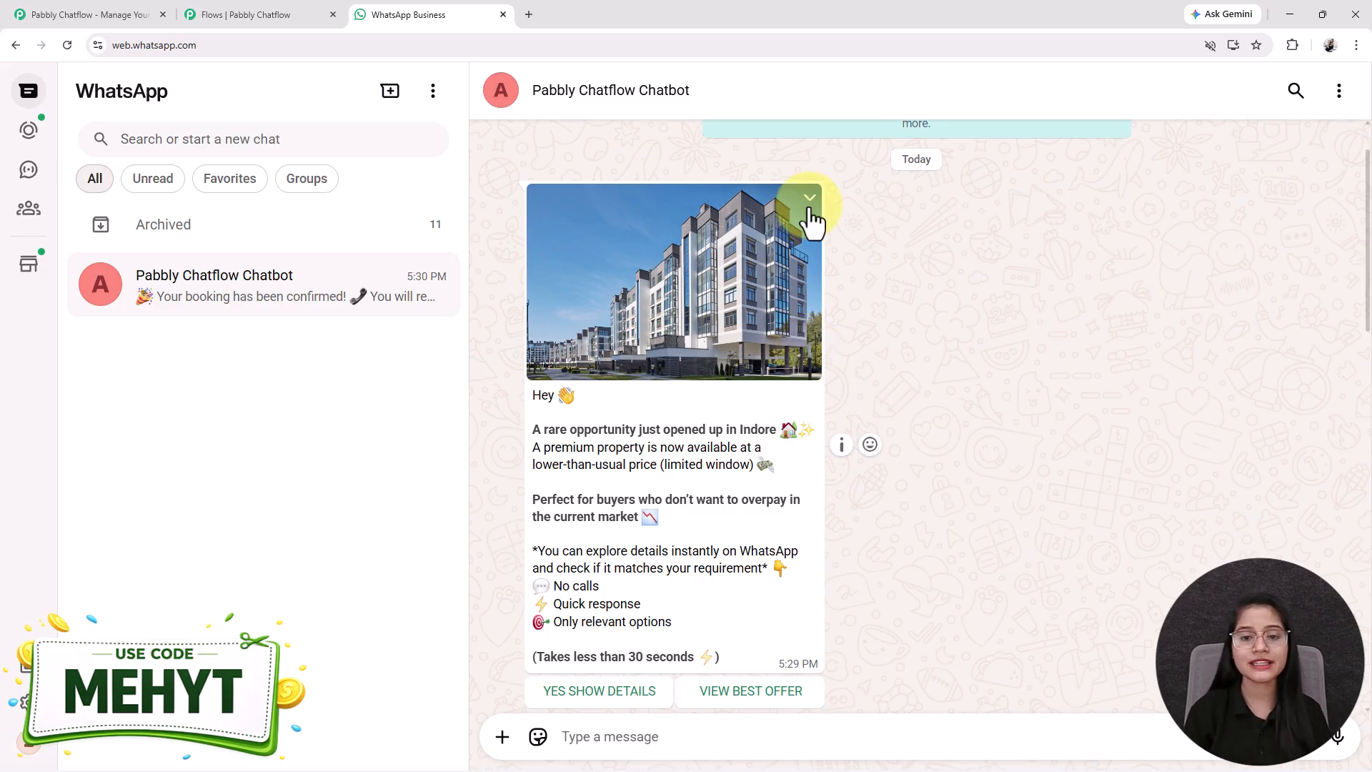
{"action": "scroll", "coordinate": [798, 285], "scroll_direction": "down", "scroll_amount": 15}
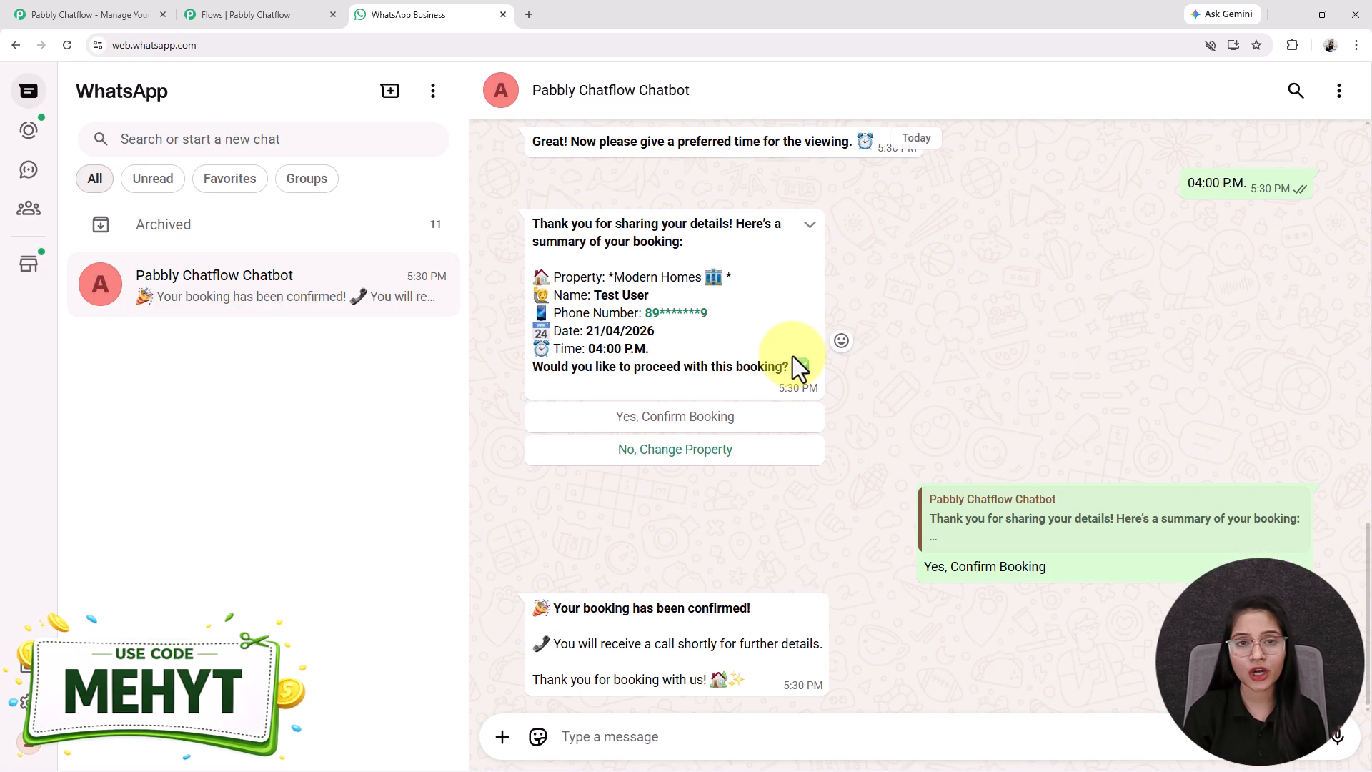
{"action": "scroll", "coordinate": [792, 355], "scroll_direction": "up", "scroll_amount": 7}
- Load pabbly.com/chatflow in a new tab and dismiss the 'Wait! Before you go' offer popup
{"action": "left_click", "coordinate": [535, 15]}
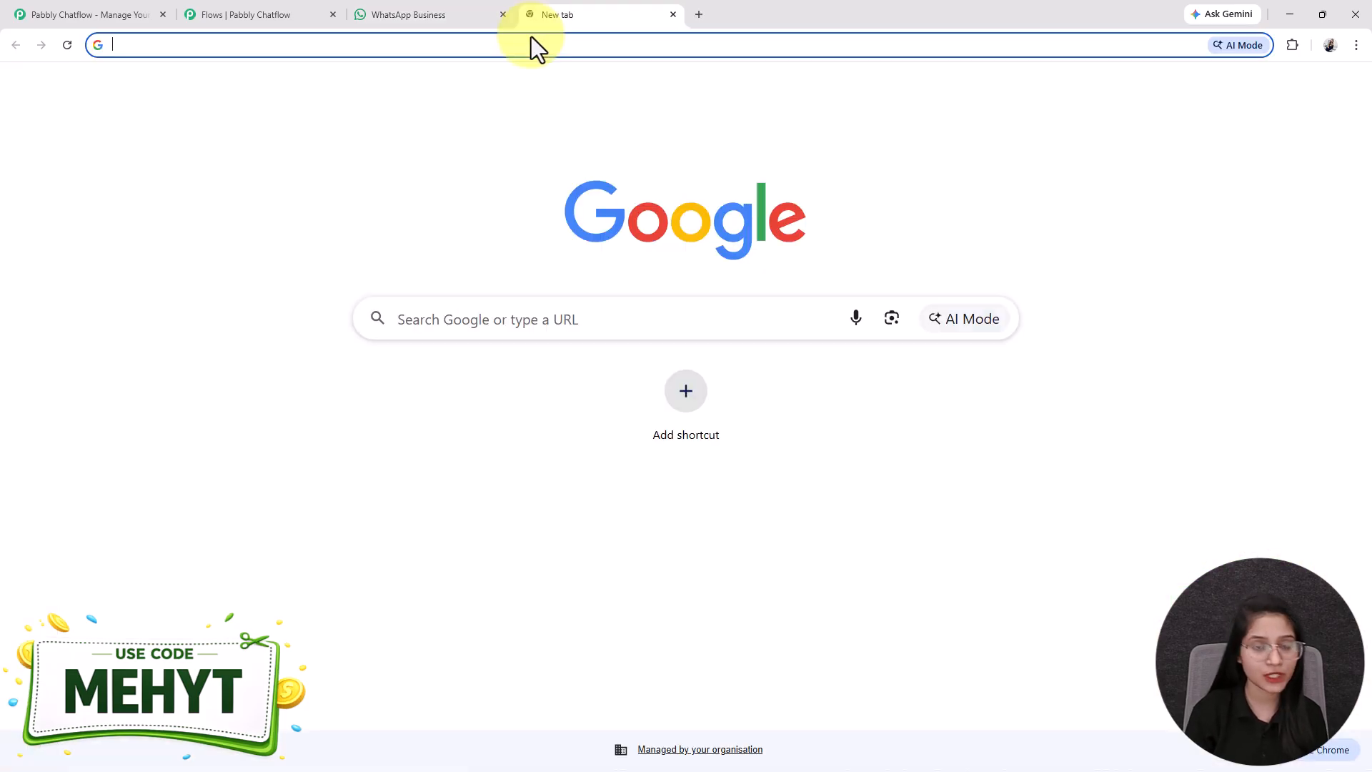
{"action": "type", "text": "PABB"}
{"action": "key", "text": "Return"}
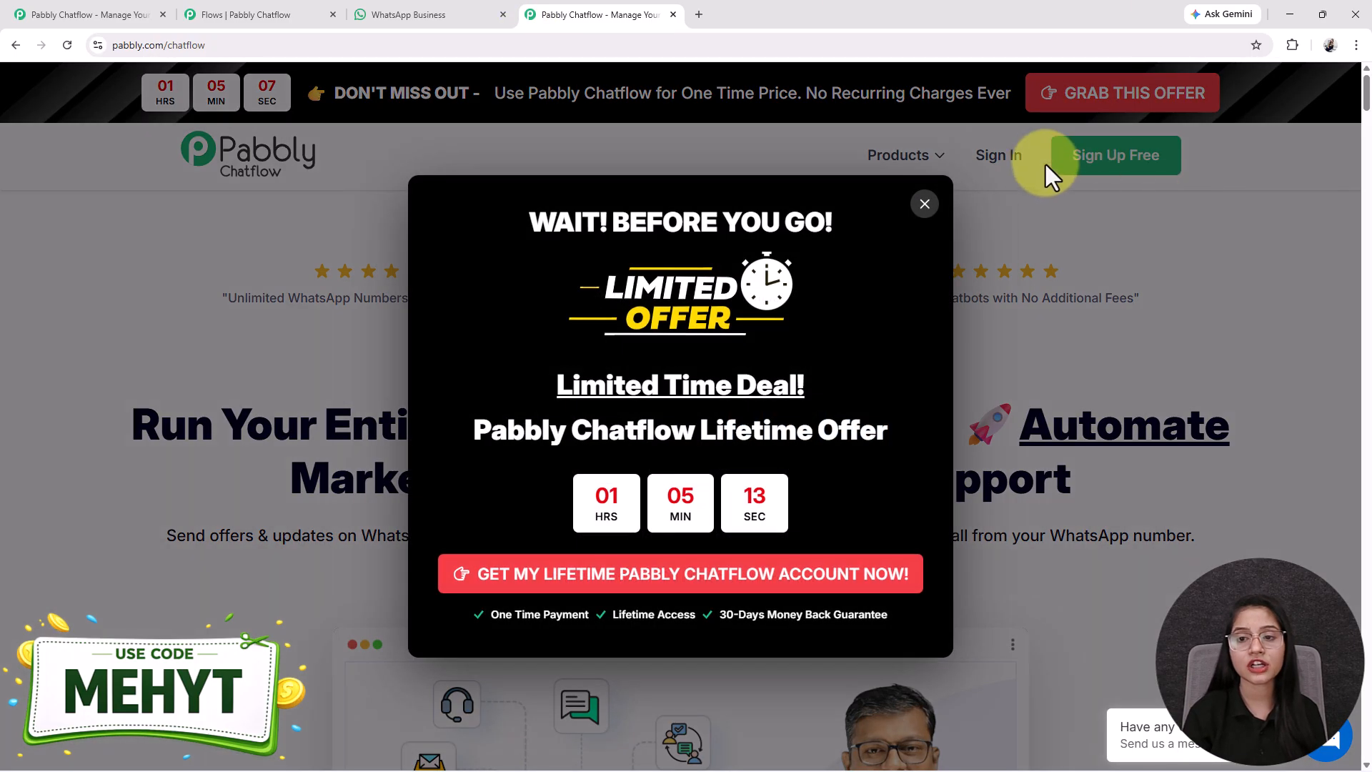
{"action": "left_click", "coordinate": [926, 205]}
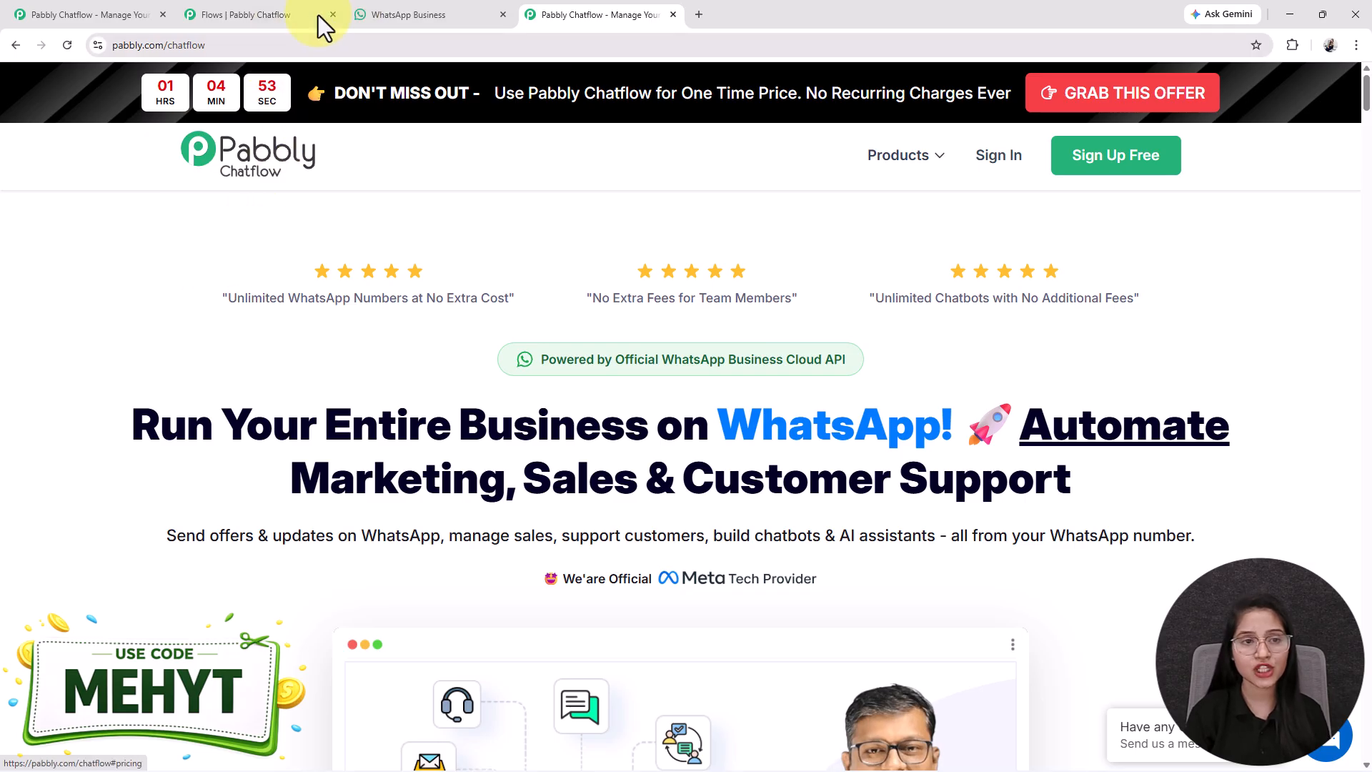
{"action": "left_click", "coordinate": [384, 8]}
- Recheck the chatbot conversation, then bring the Pabbly Chatflow website tab back to front
{"action": "scroll", "coordinate": [681, 393], "scroll_direction": "up", "scroll_amount": 10}
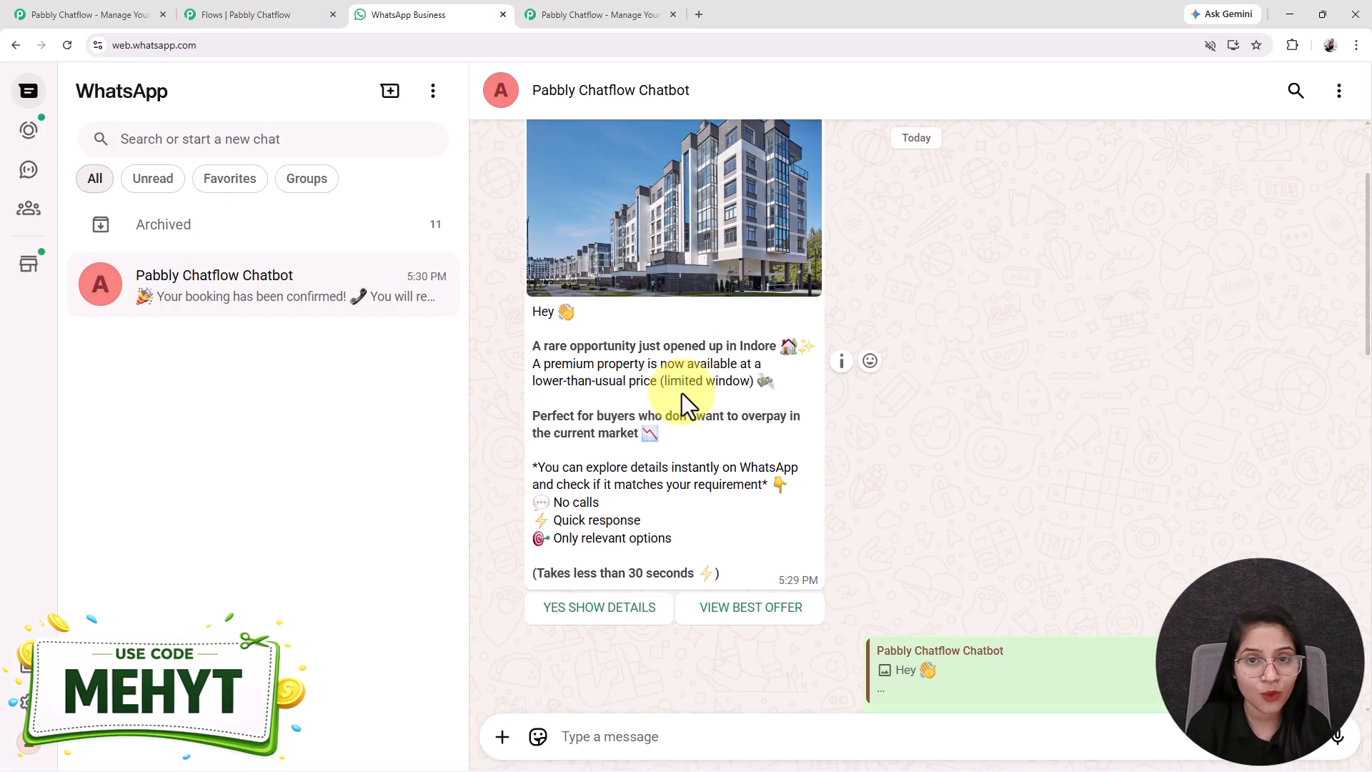
{"action": "scroll", "coordinate": [681, 393], "scroll_direction": "down", "scroll_amount": 15}
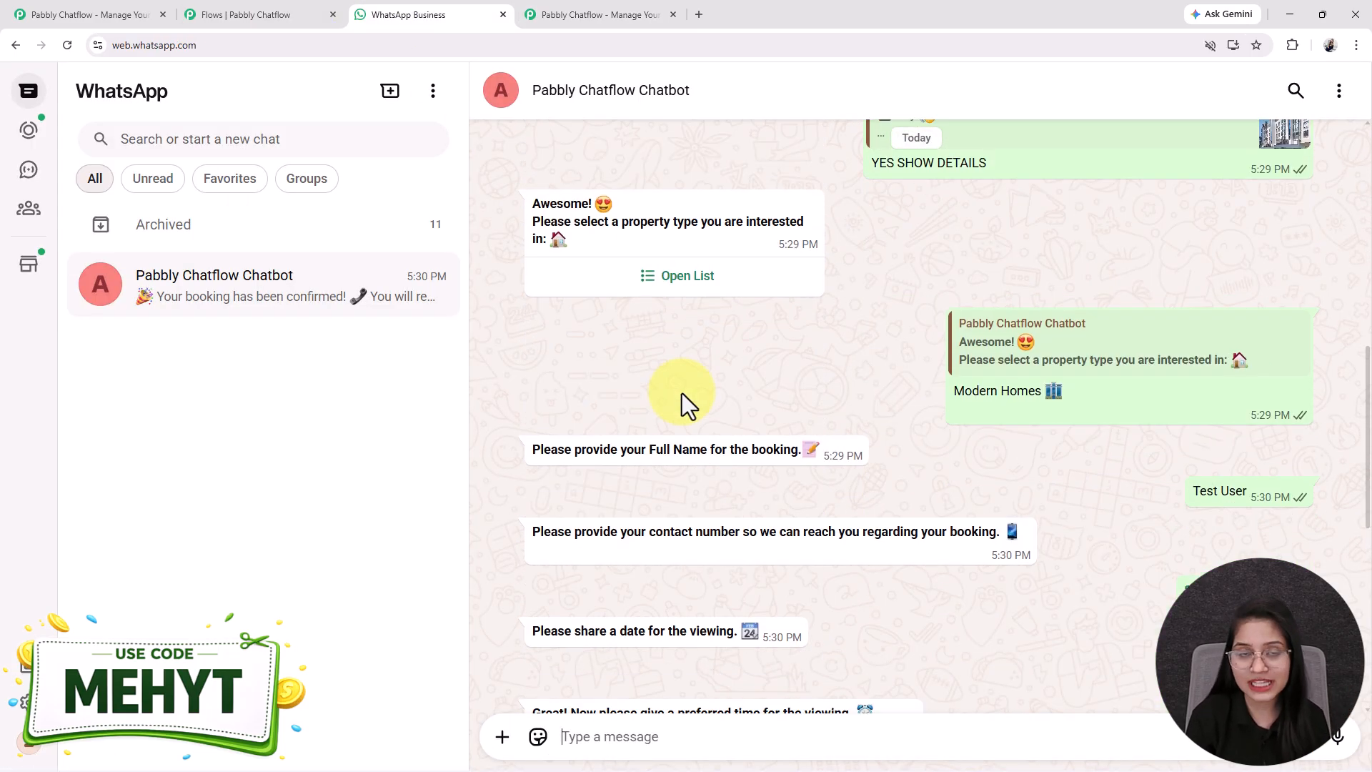
{"action": "left_click", "coordinate": [675, 649]}
{"action": "left_click", "coordinate": [539, 12]}
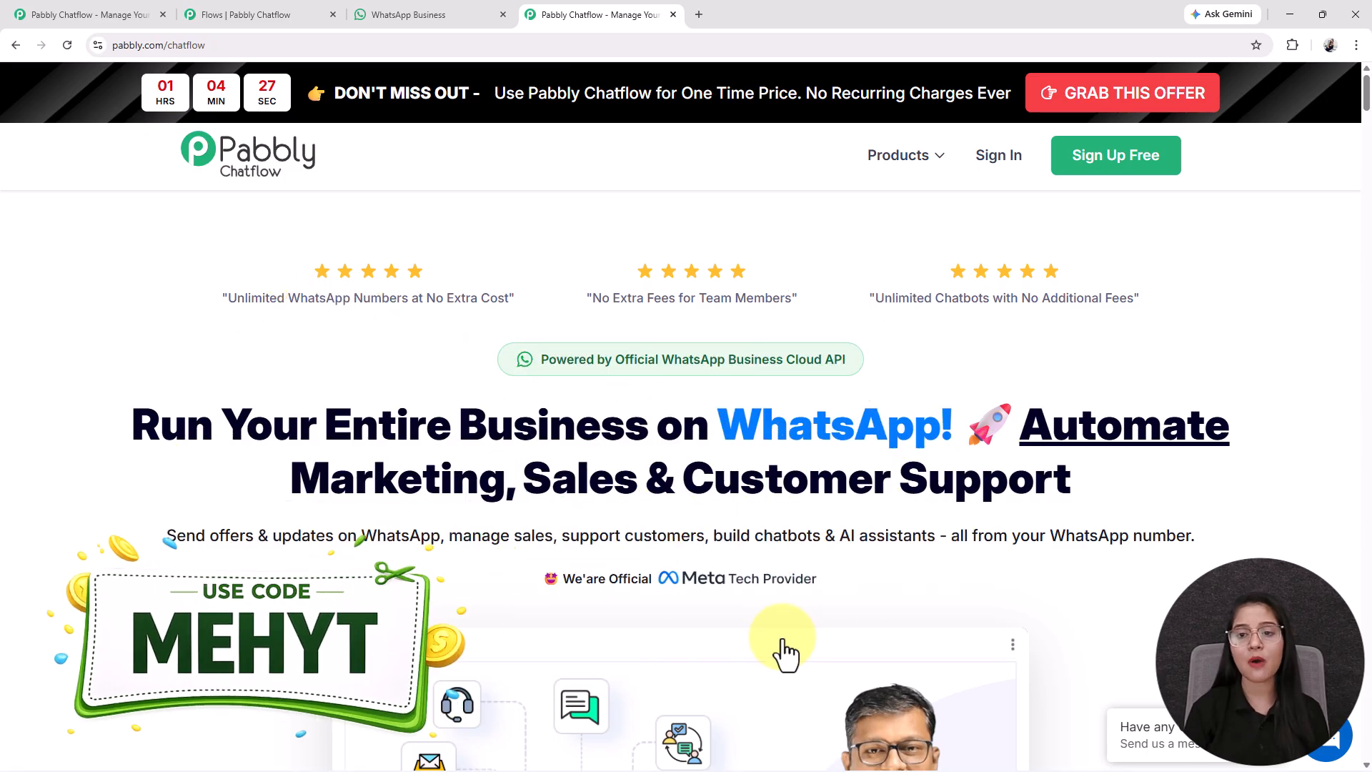
- Sign in and open the Pabbly Chatflow app dashboard showing 32000 credits and 4 numbers
{"action": "left_click", "coordinate": [1014, 160]}
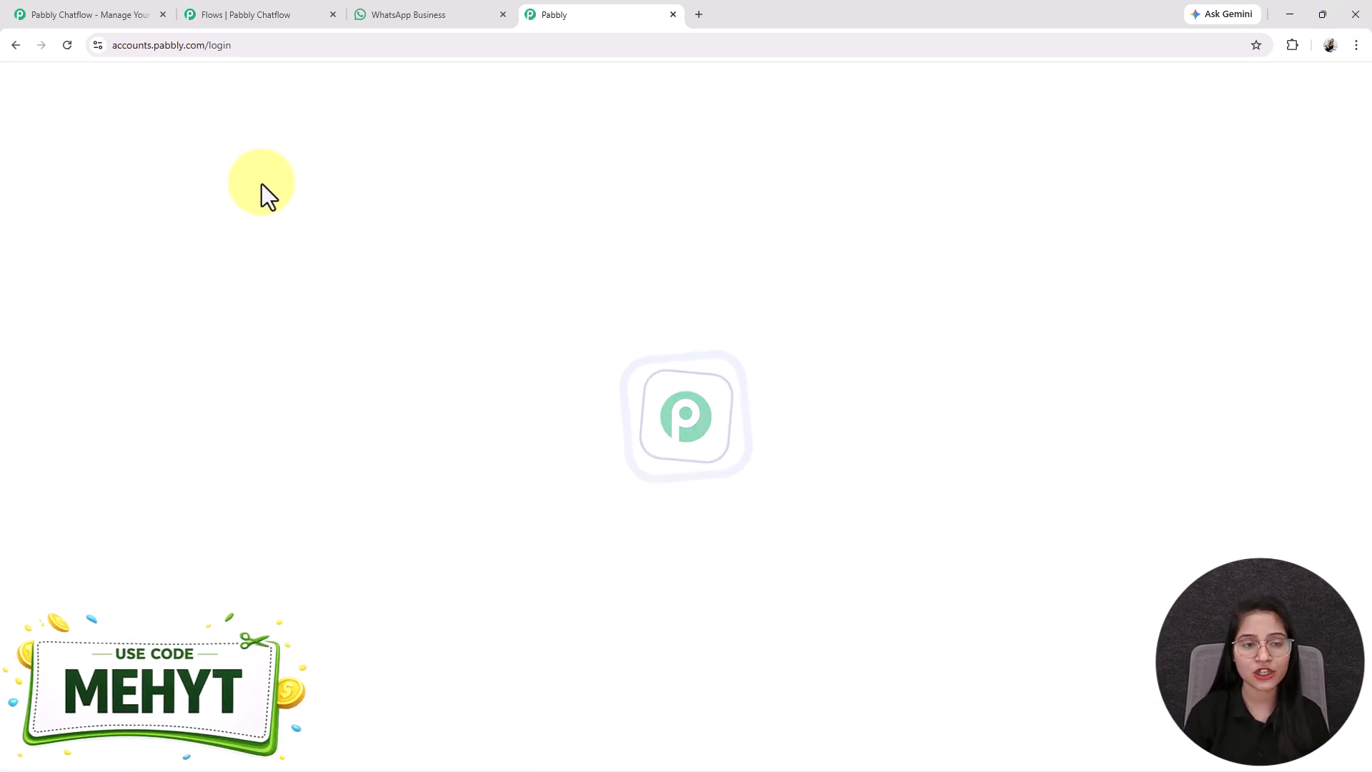
{"action": "left_click_drag", "start_coordinate": [263, 190], "coordinate": [133, 165]}
{"action": "left_click_drag", "start_coordinate": [529, 336], "coordinate": [651, 335]}
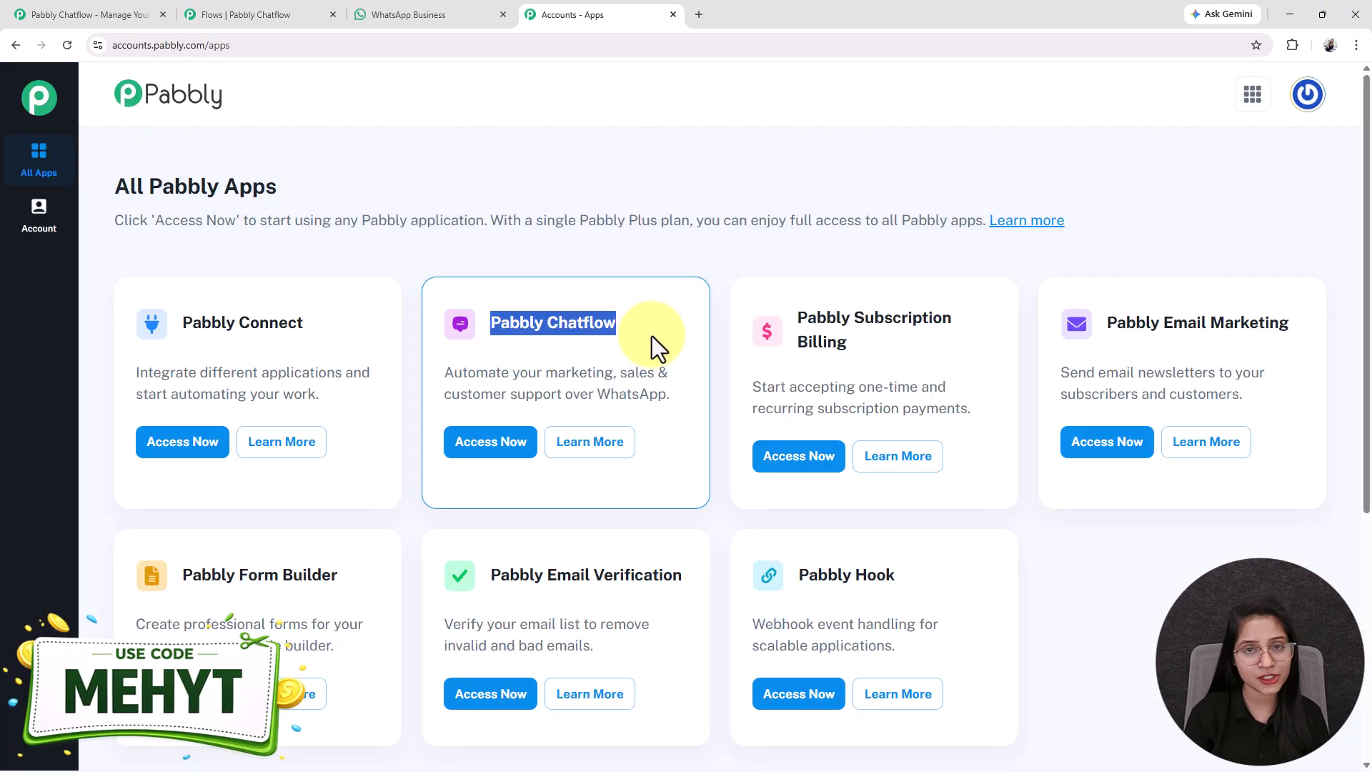
{"action": "left_click", "coordinate": [480, 457]}
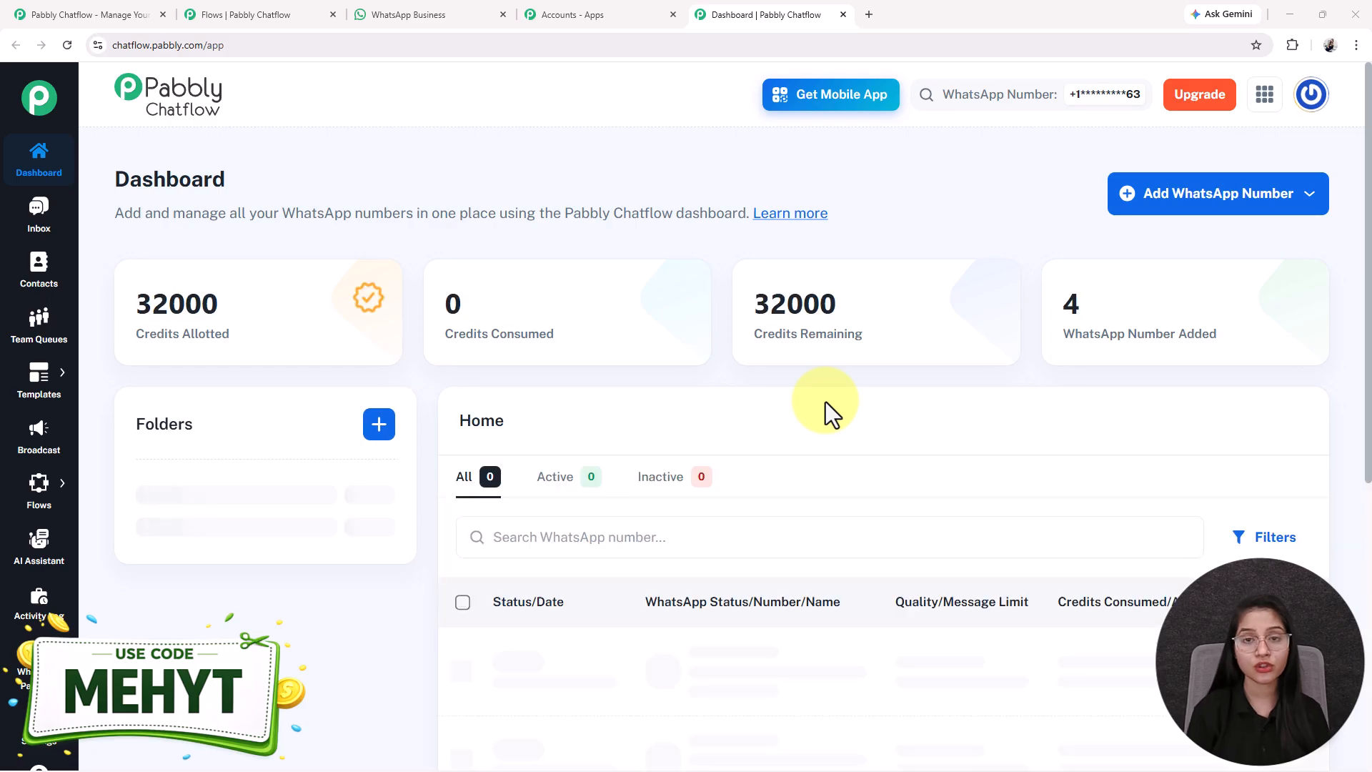
{"action": "scroll", "coordinate": [825, 402], "scroll_direction": "down", "scroll_amount": 5}
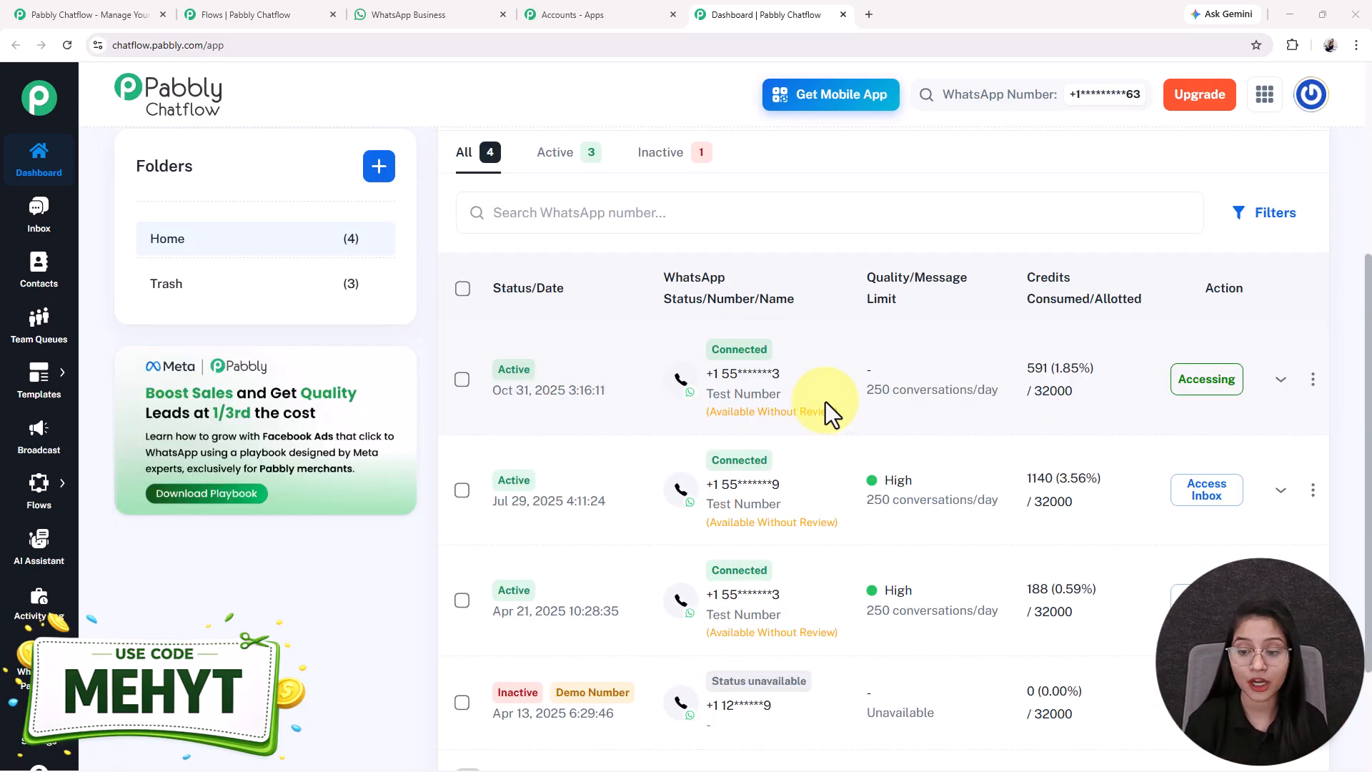
{"action": "scroll", "coordinate": [825, 402], "scroll_direction": "up", "scroll_amount": 5}
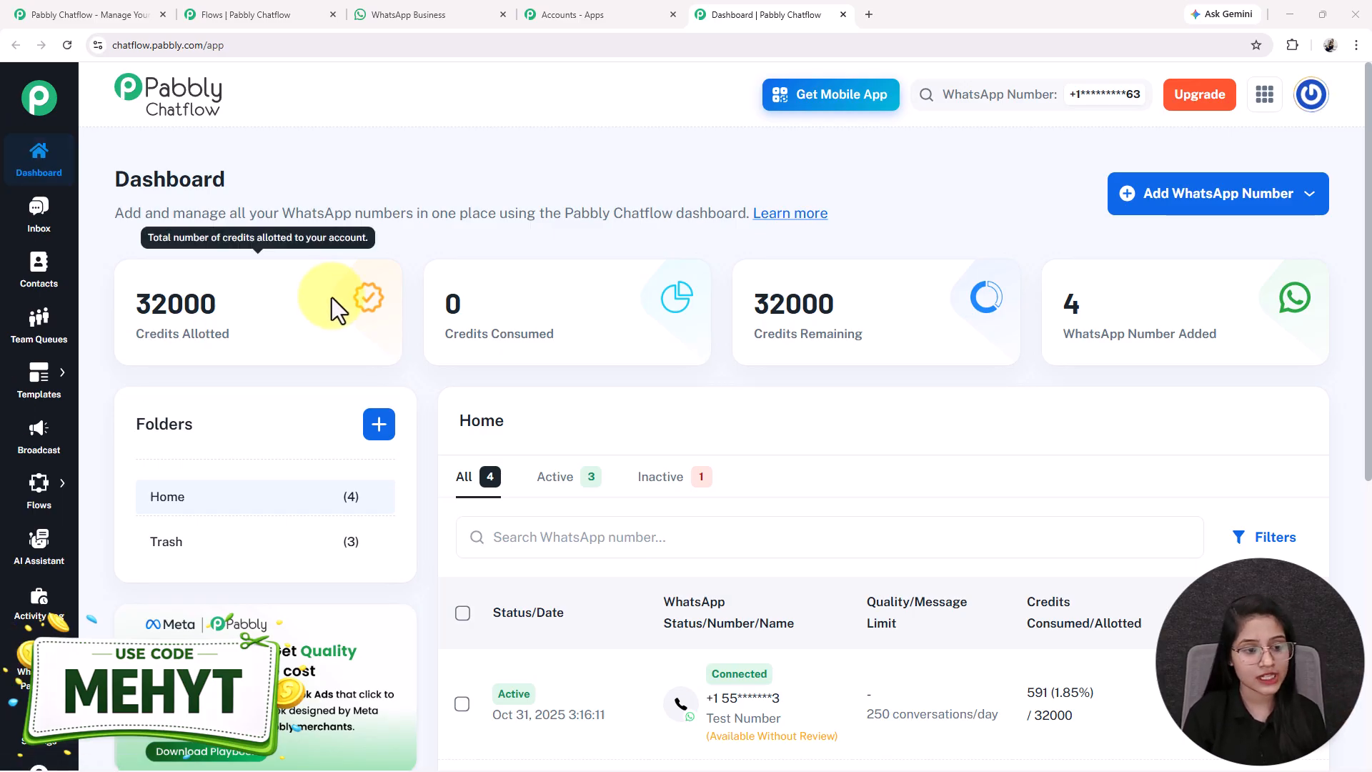
{"action": "mouse_move", "coordinate": [32, 500]}
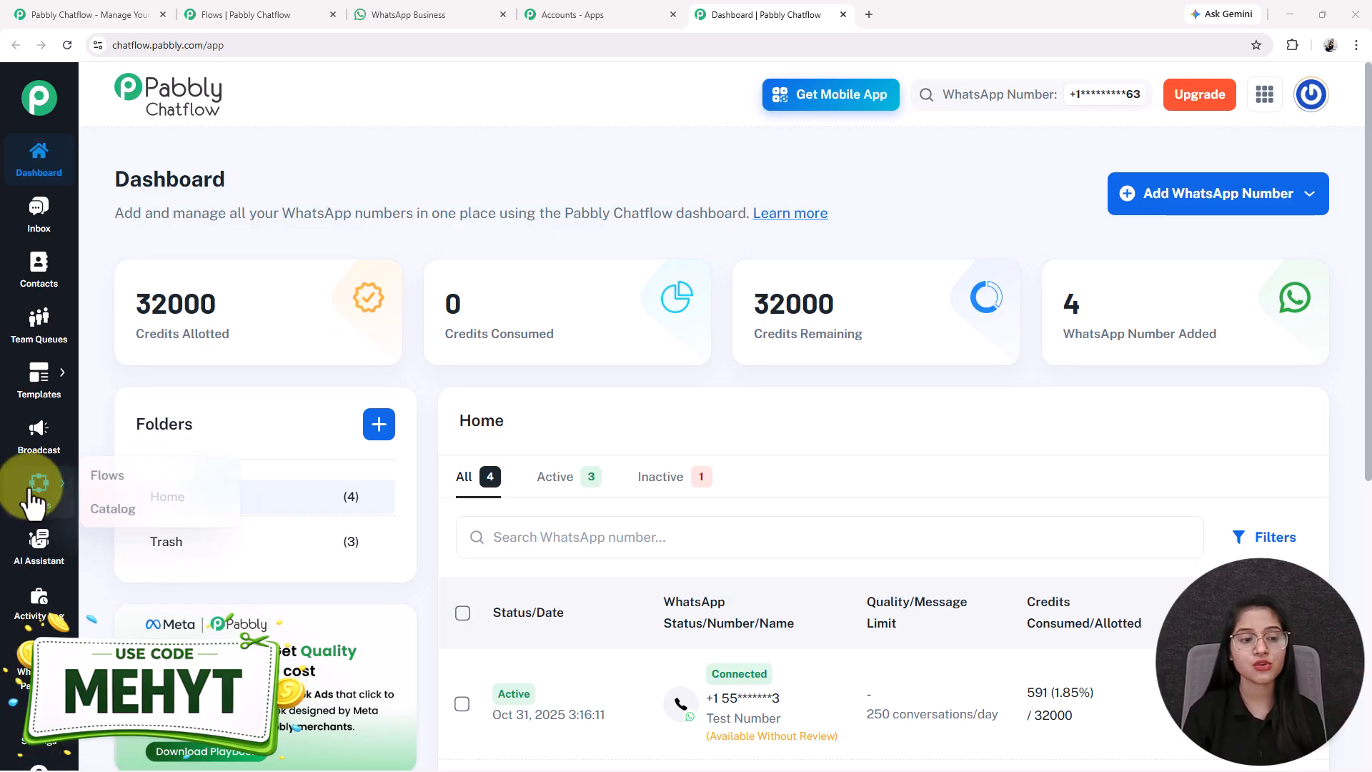
- Open the Flow Builder listing 141 inactive flows and start a new flow
{"action": "left_click", "coordinate": [106, 476]}
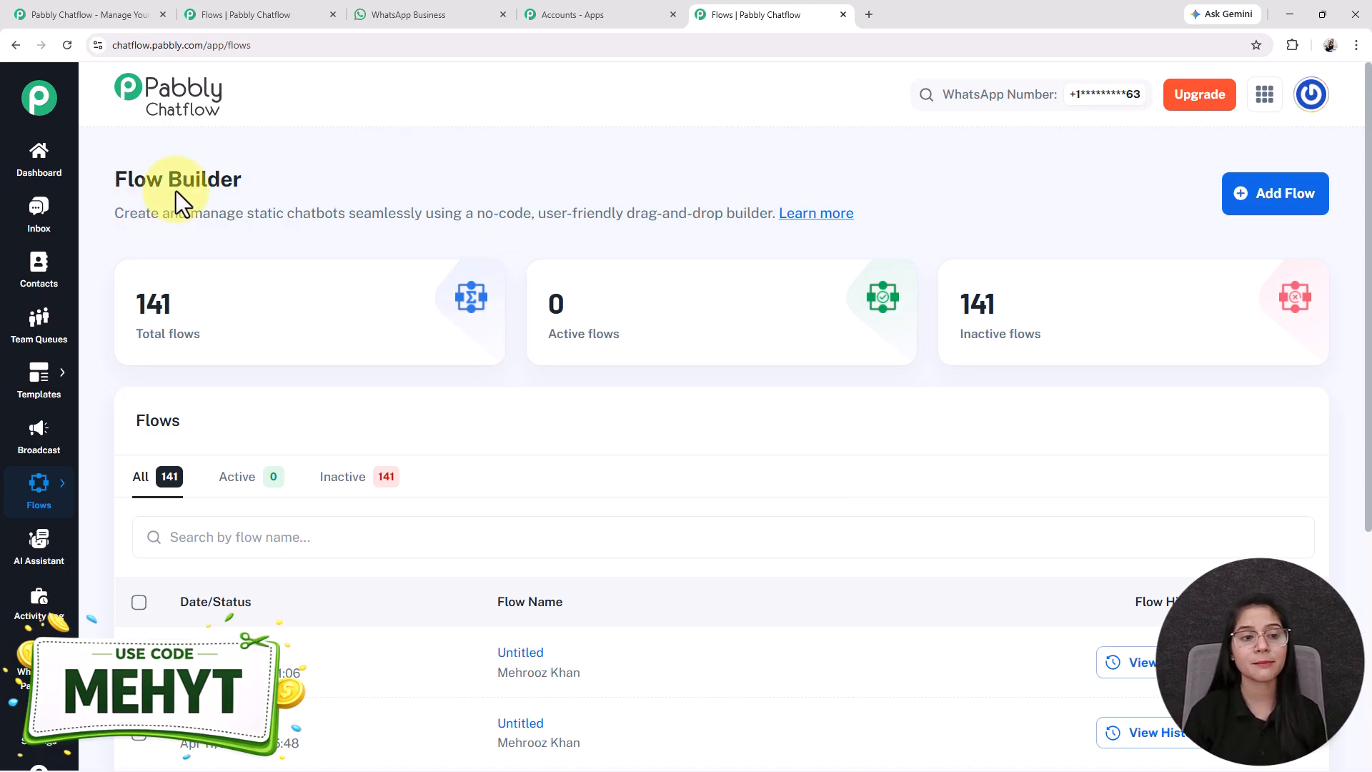
{"action": "left_click_drag", "start_coordinate": [243, 180], "coordinate": [109, 181]}
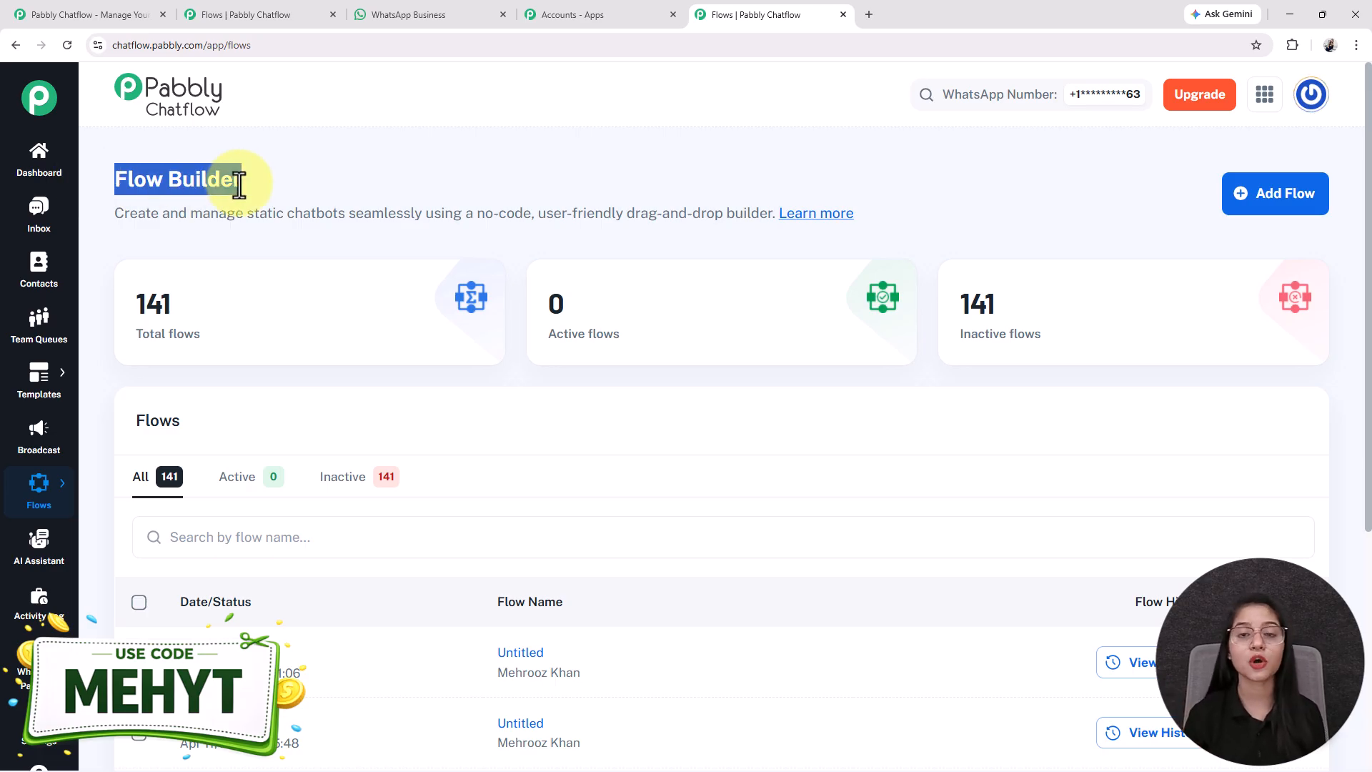
{"action": "left_click", "coordinate": [1265, 207]}
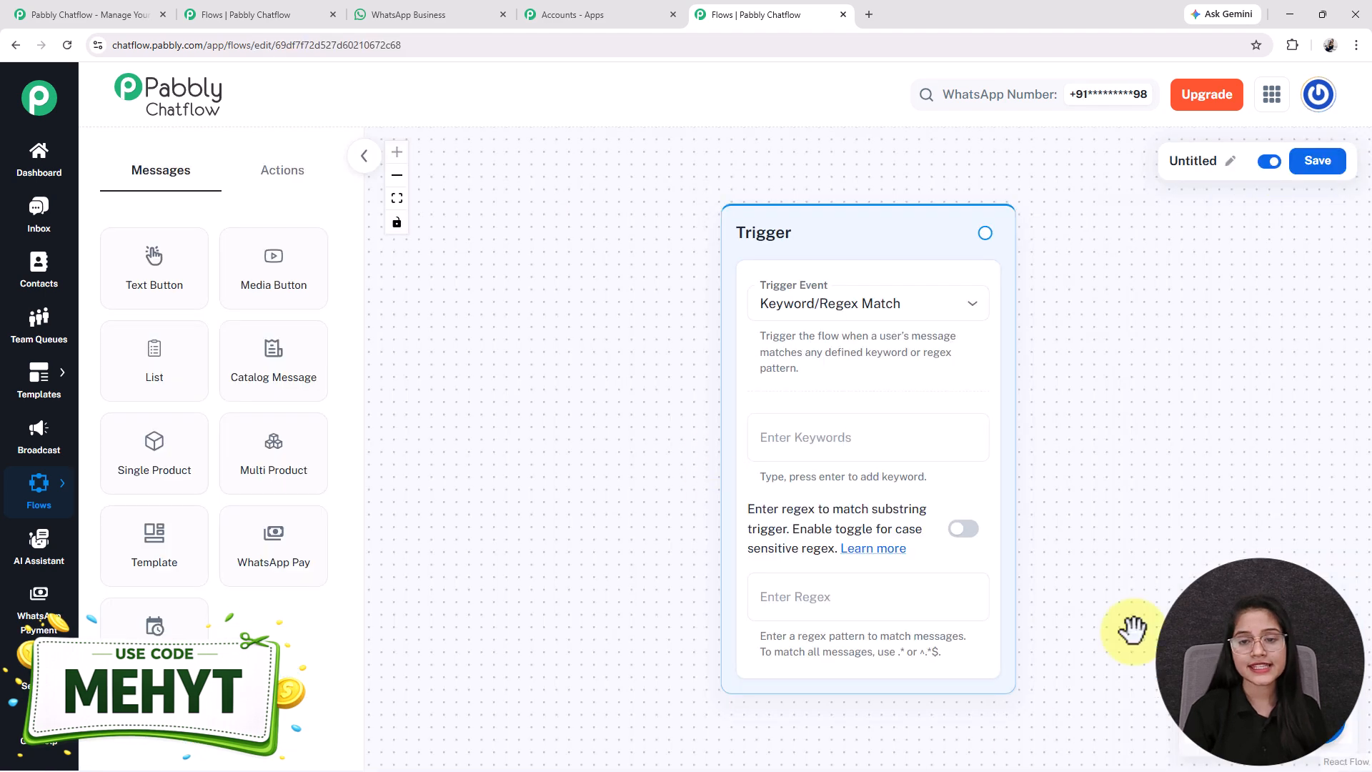
{"action": "left_click", "coordinate": [448, 8]}
{"action": "scroll", "coordinate": [774, 451], "scroll_direction": "up", "scroll_amount": 6}
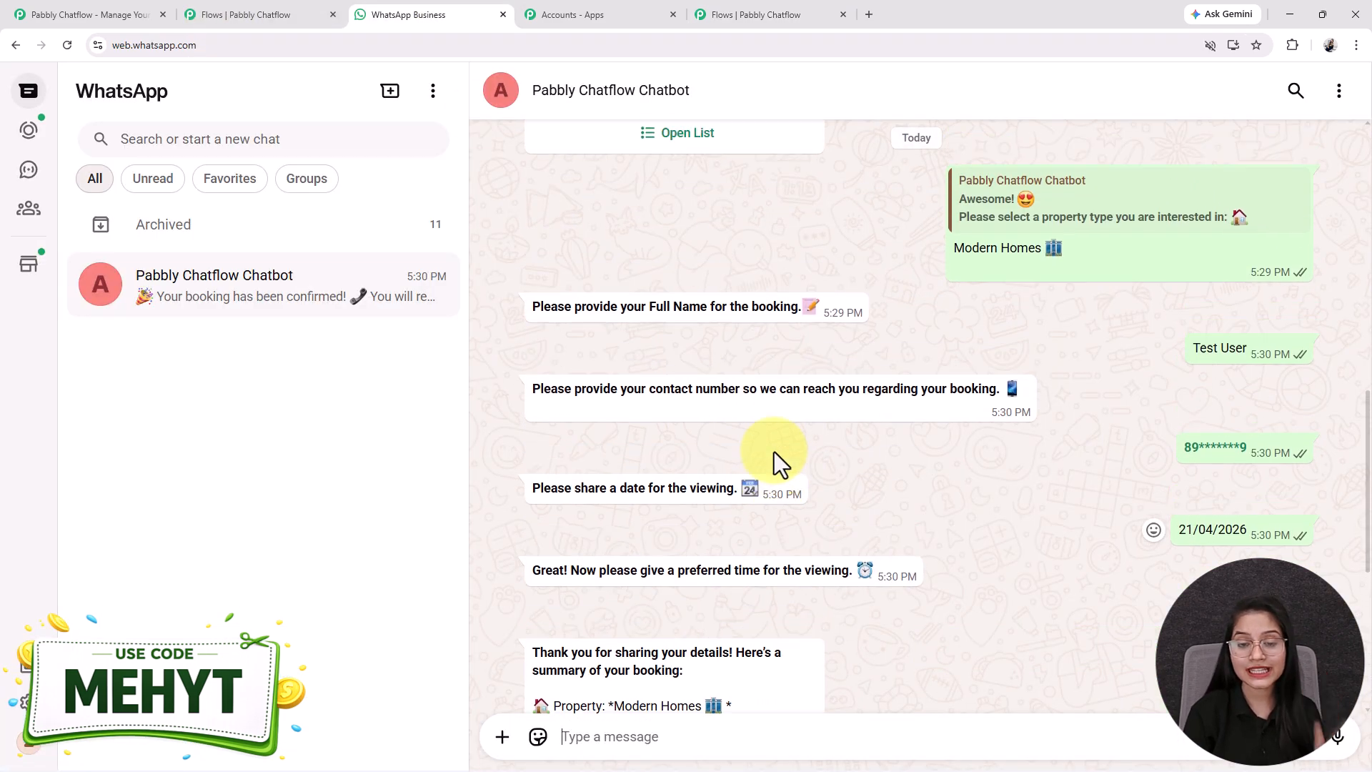
{"action": "scroll", "coordinate": [774, 452], "scroll_direction": "down", "scroll_amount": 5}
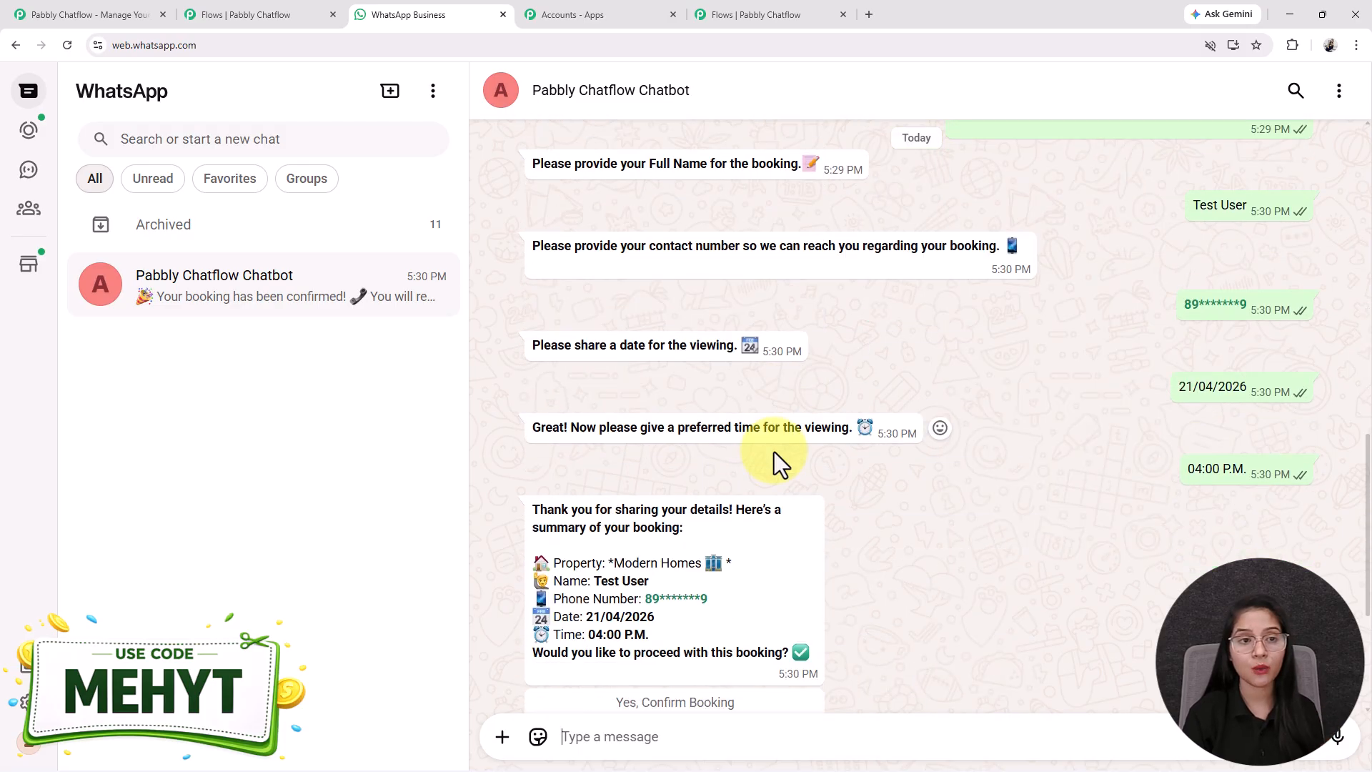
{"action": "left_click", "coordinate": [319, 12]}
{"action": "scroll", "coordinate": [581, 240], "scroll_direction": "down", "scroll_amount": 1}
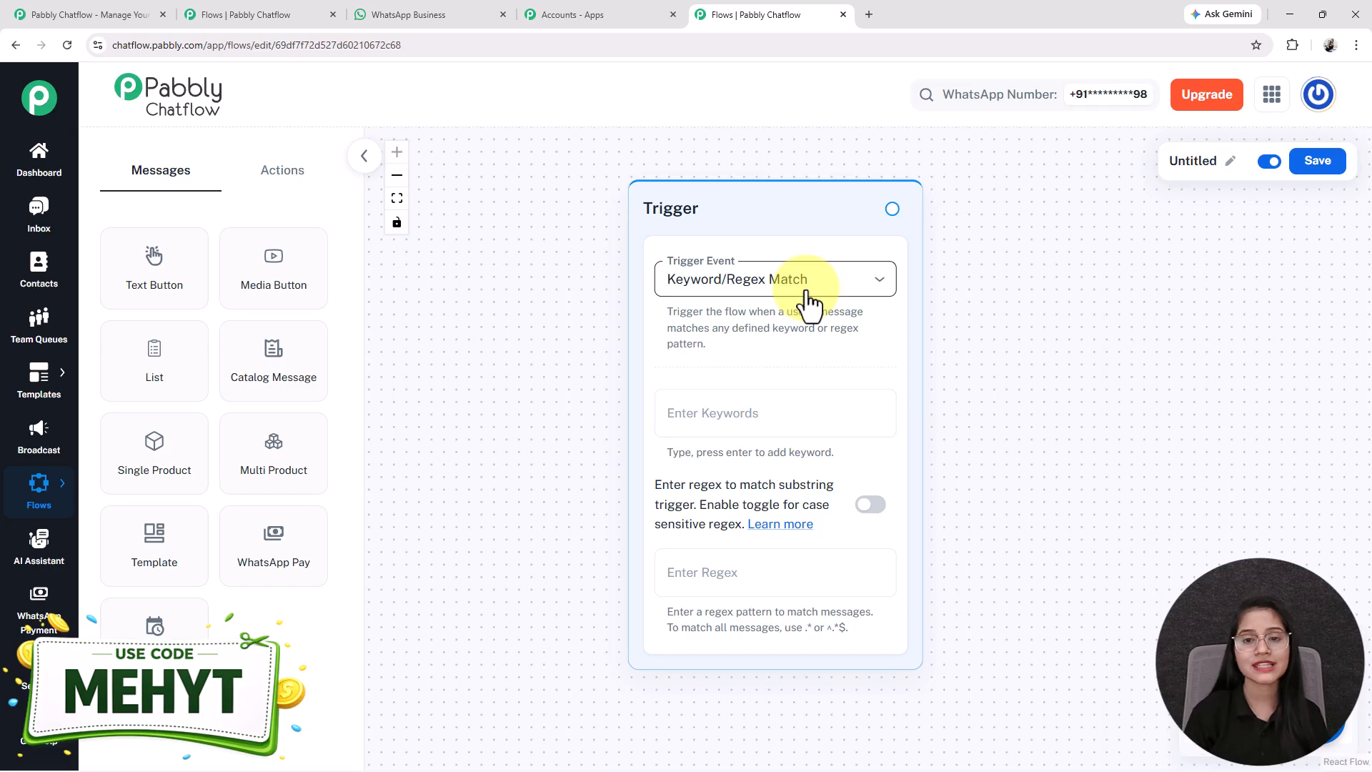
- Rename the flow to 'Generate Real Estate Lead | WhatsApp Chatbot Setup' and save it
{"action": "left_click", "coordinate": [1230, 161]}
{"action": "left_click_drag", "start_coordinate": [1200, 168], "coordinate": [957, 167]}
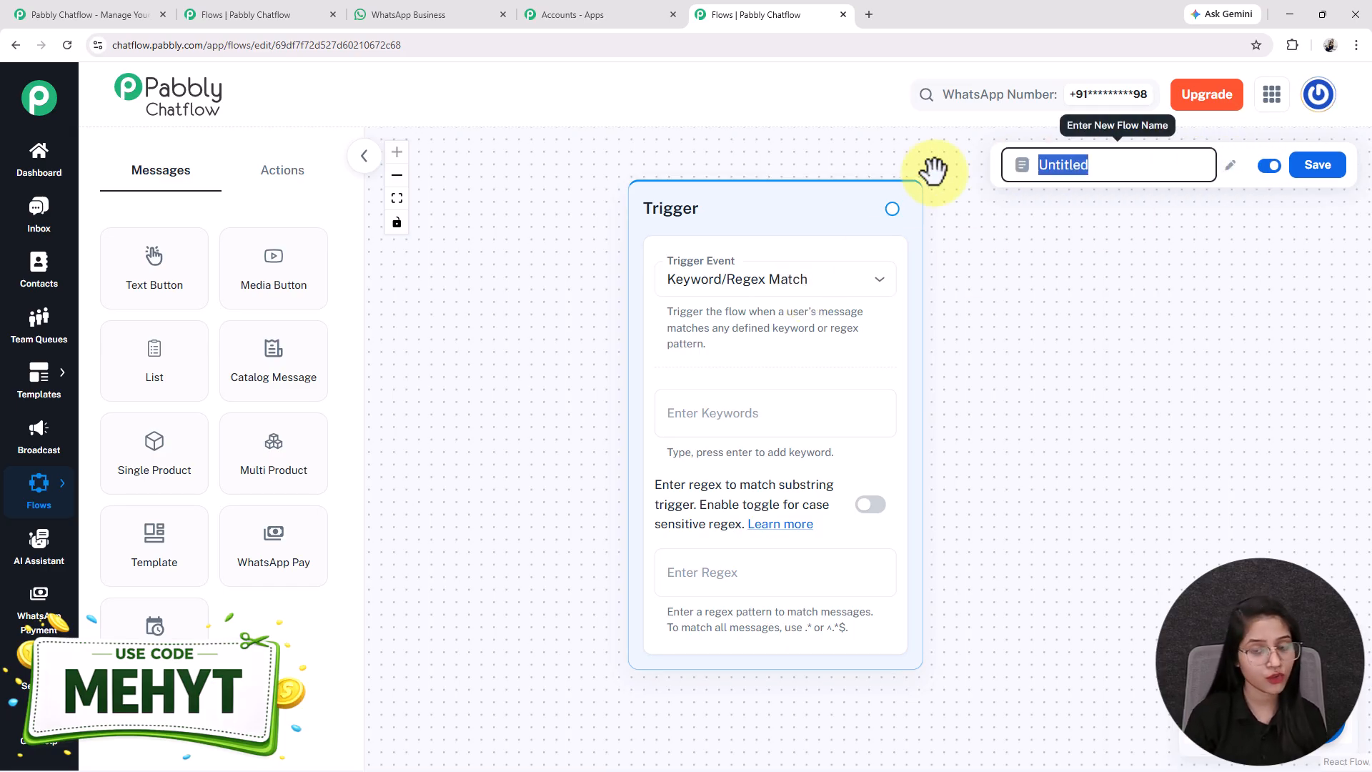
{"action": "type", "text": "| WhatsApp Chatbot Setup"}
{"action": "key", "text": "Home"}
{"action": "key", "text": "End"}
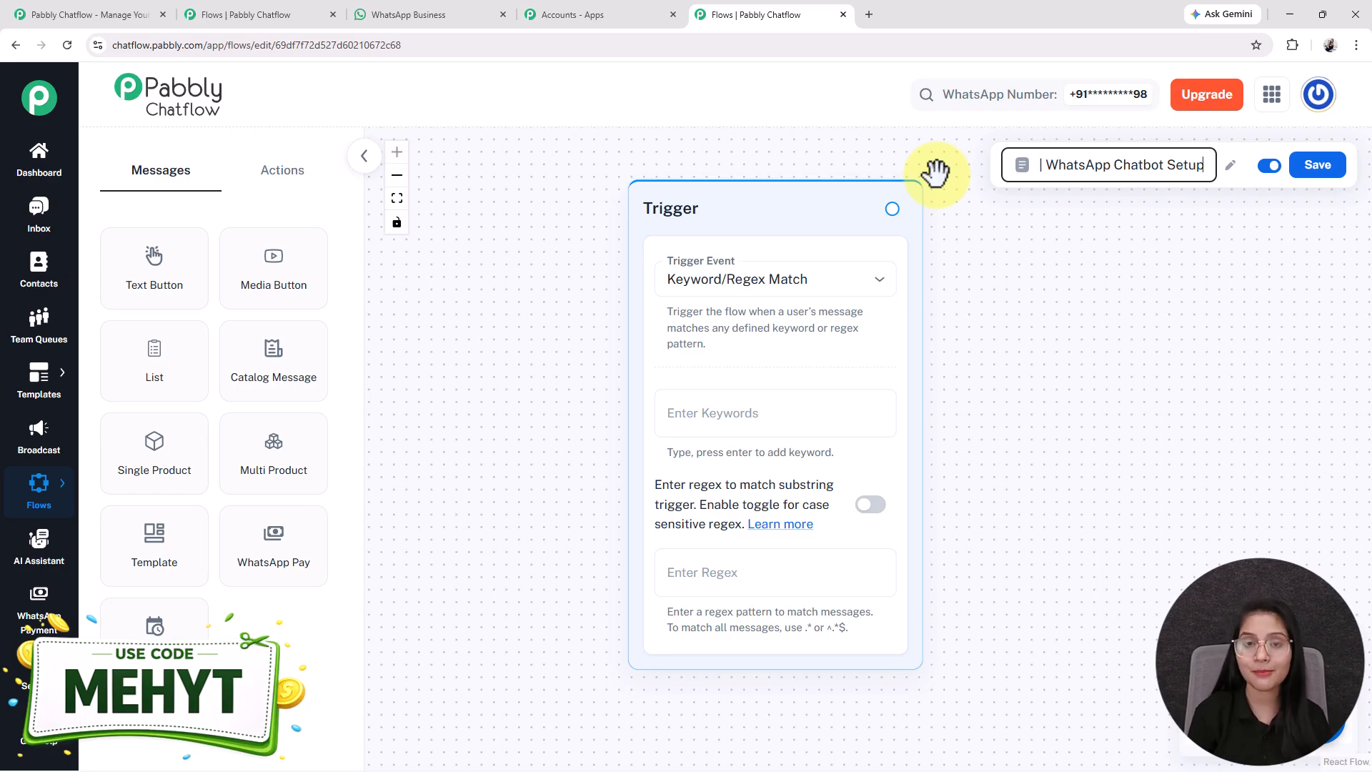
{"action": "left_click", "coordinate": [935, 171]}
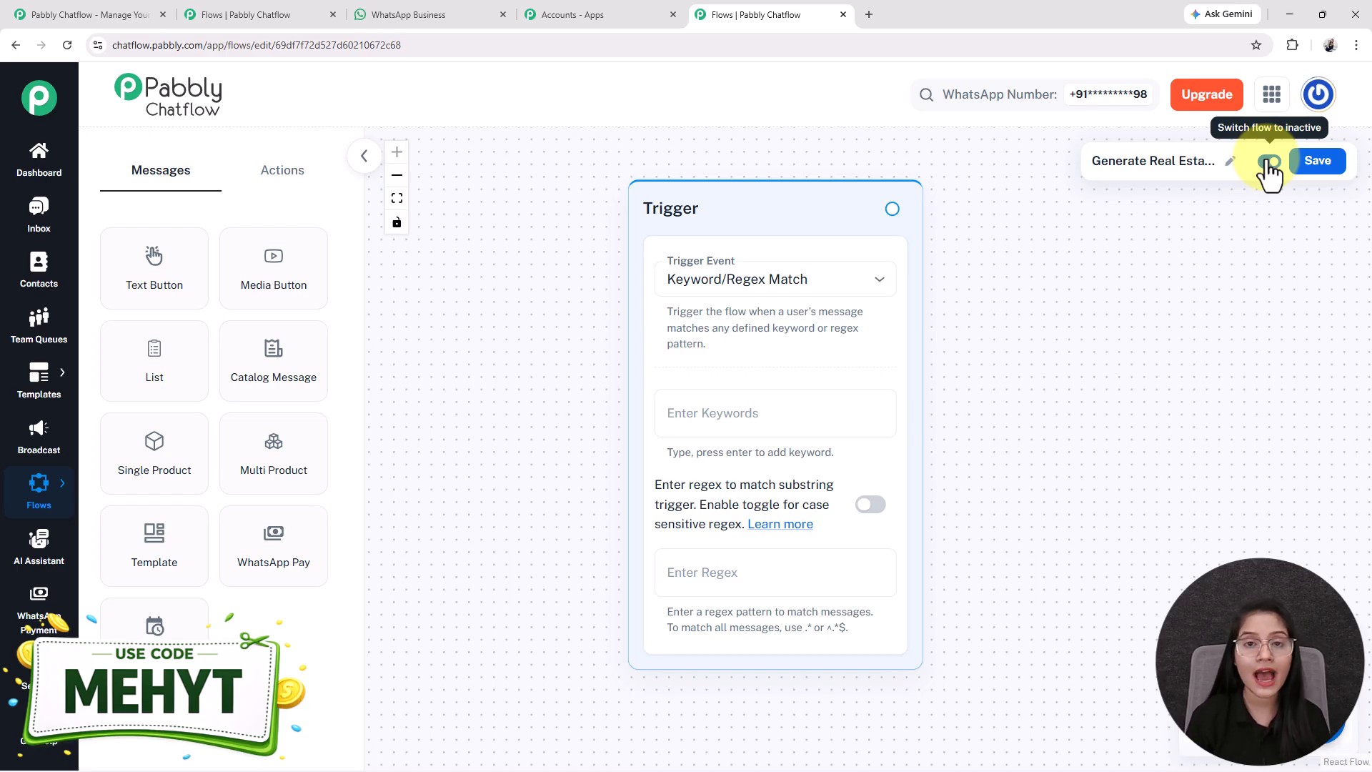
{"action": "left_click", "coordinate": [1326, 161]}
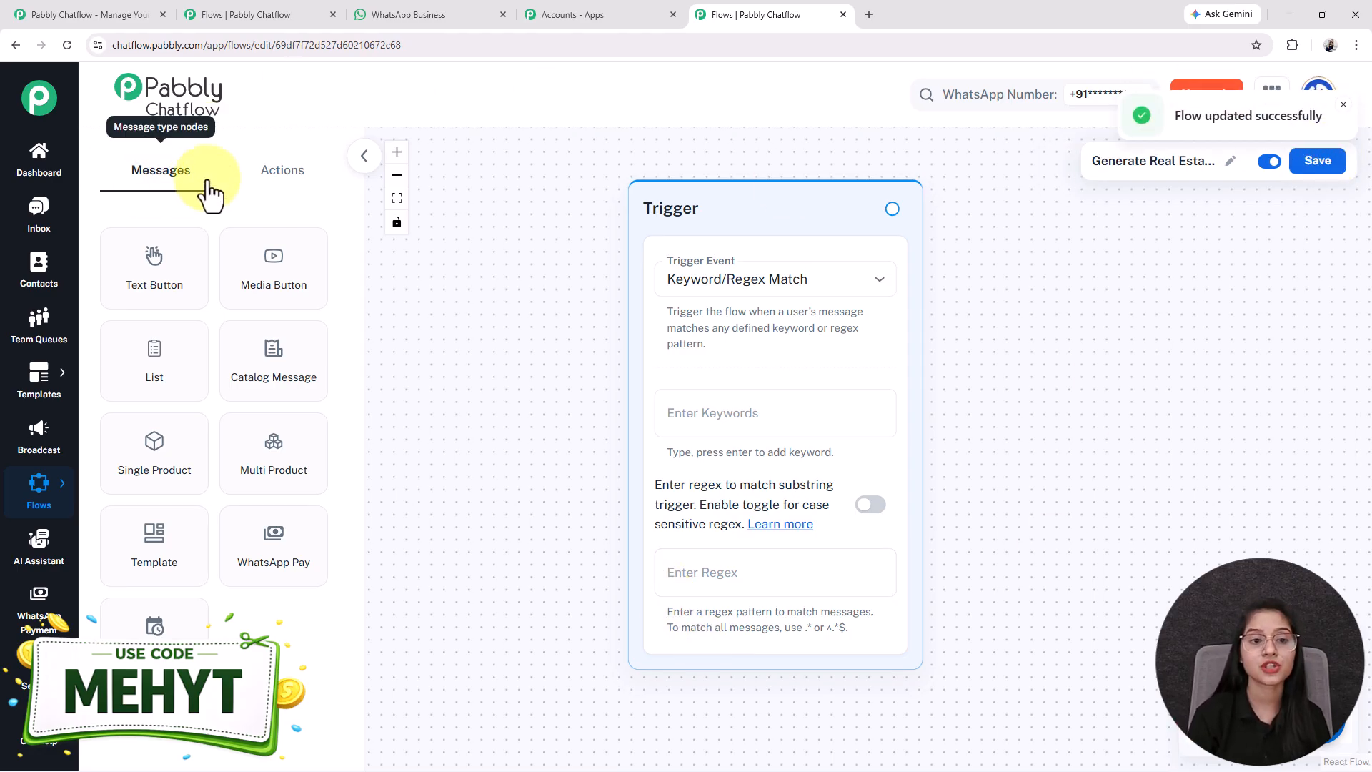
- Set the trigger event to Template Selected using the real_estate_property_alert template
{"action": "left_click", "coordinate": [275, 182]}
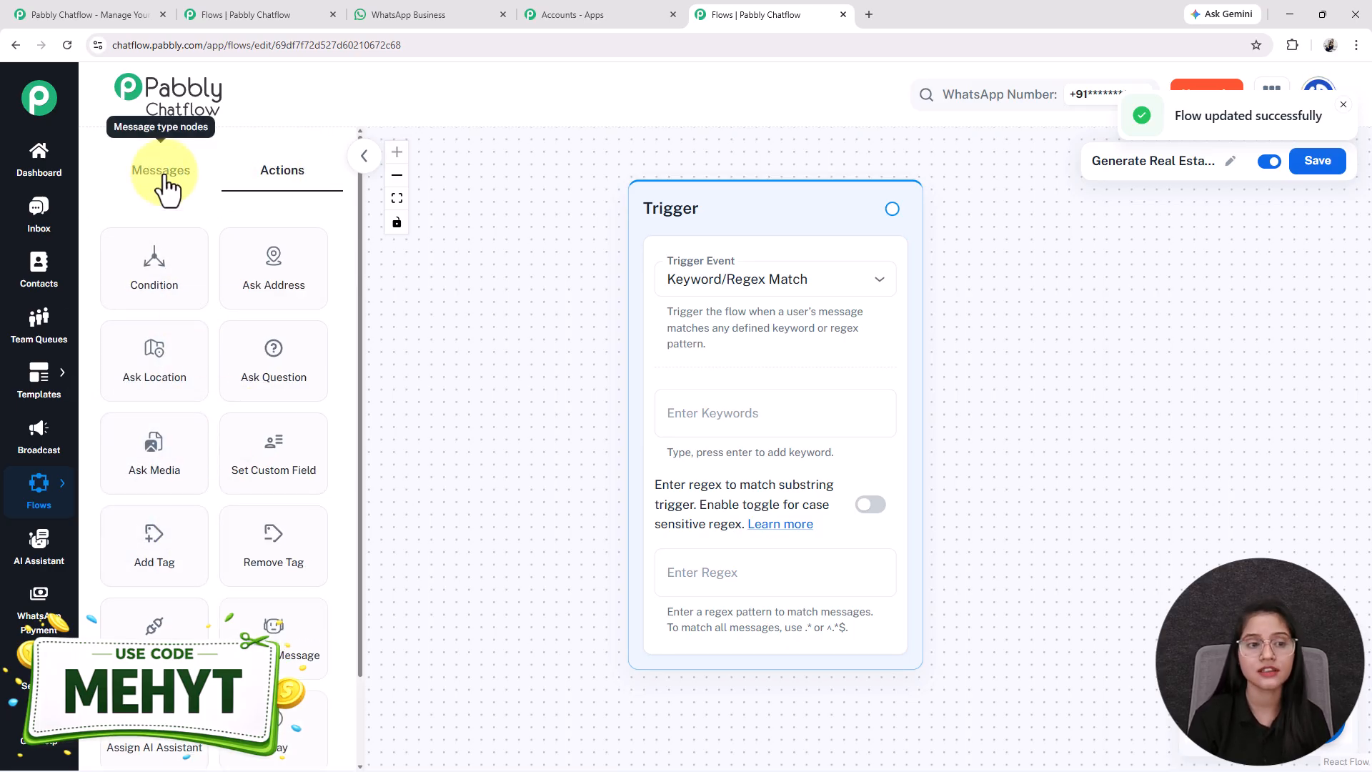
{"action": "left_click", "coordinate": [169, 180]}
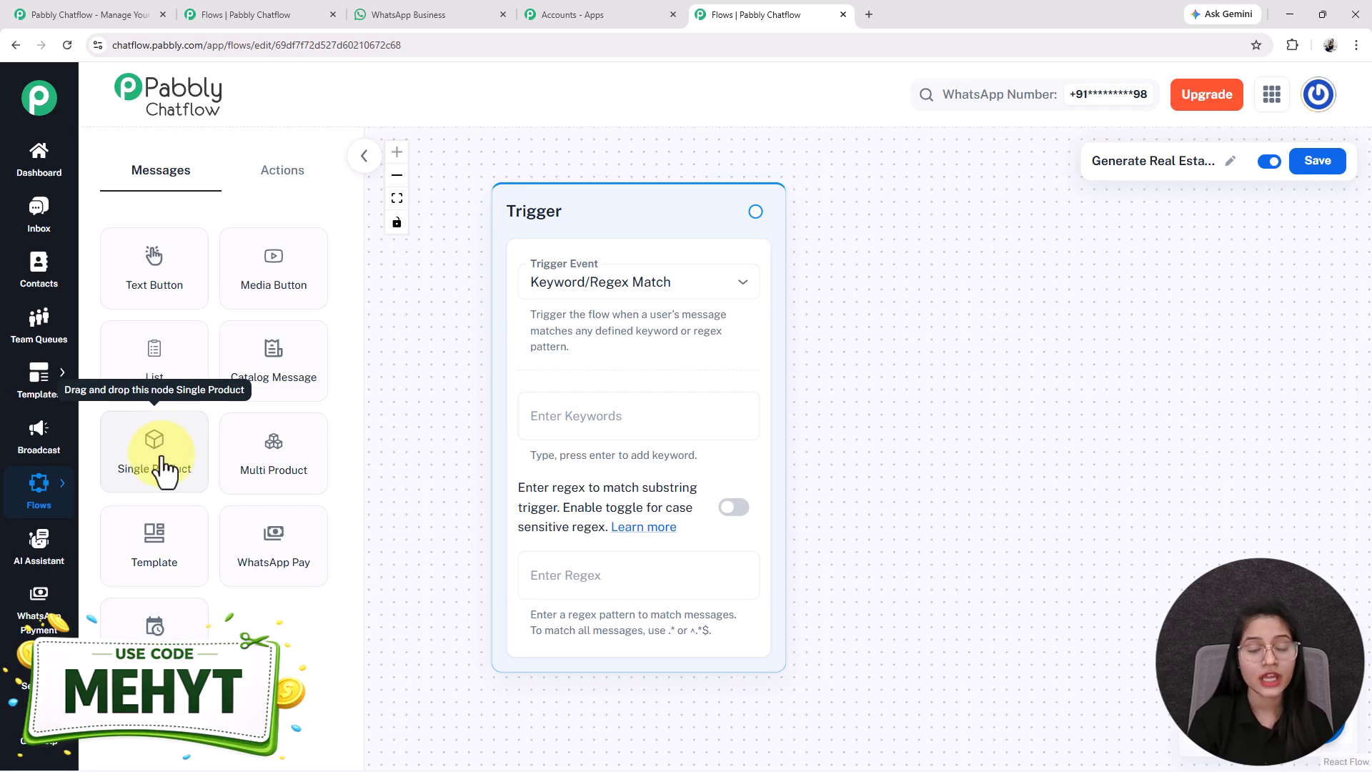
{"action": "left_click", "coordinate": [711, 285]}
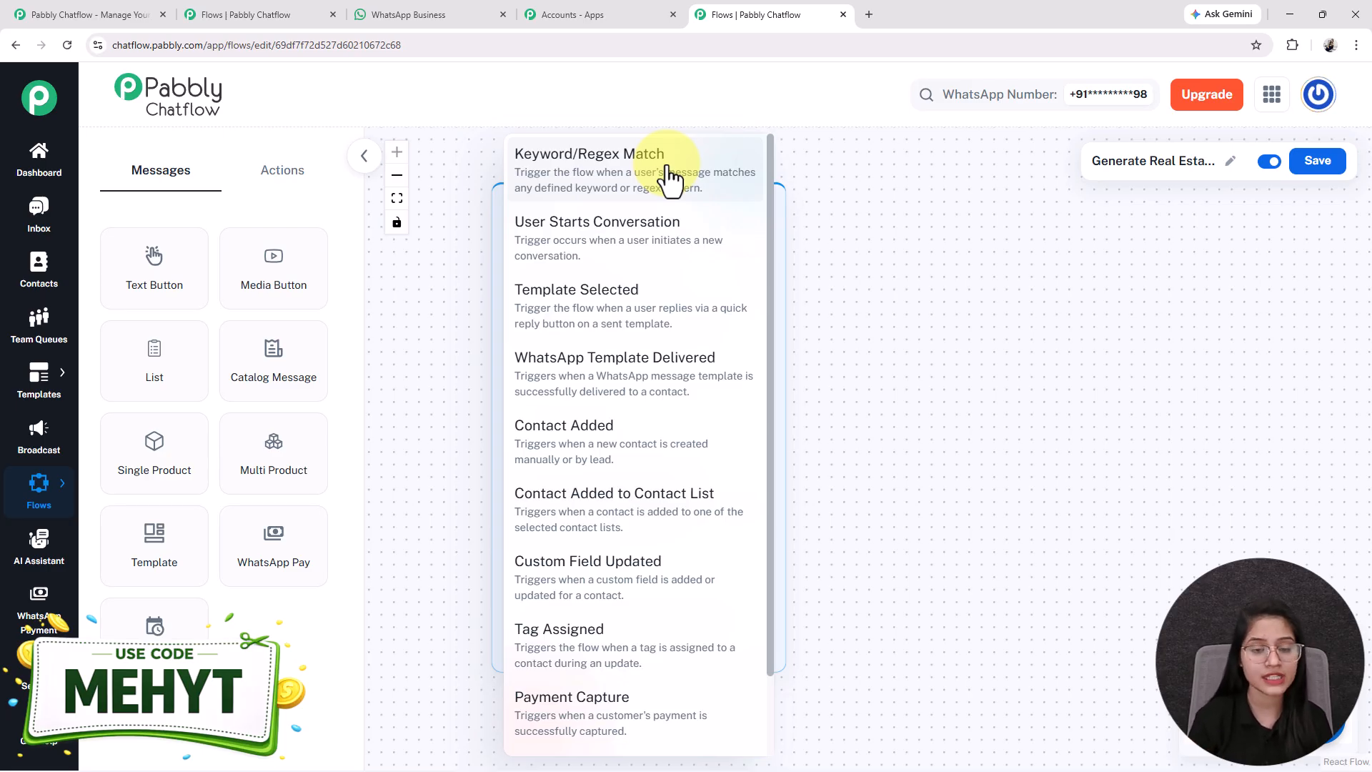
{"action": "left_click", "coordinate": [597, 308]}
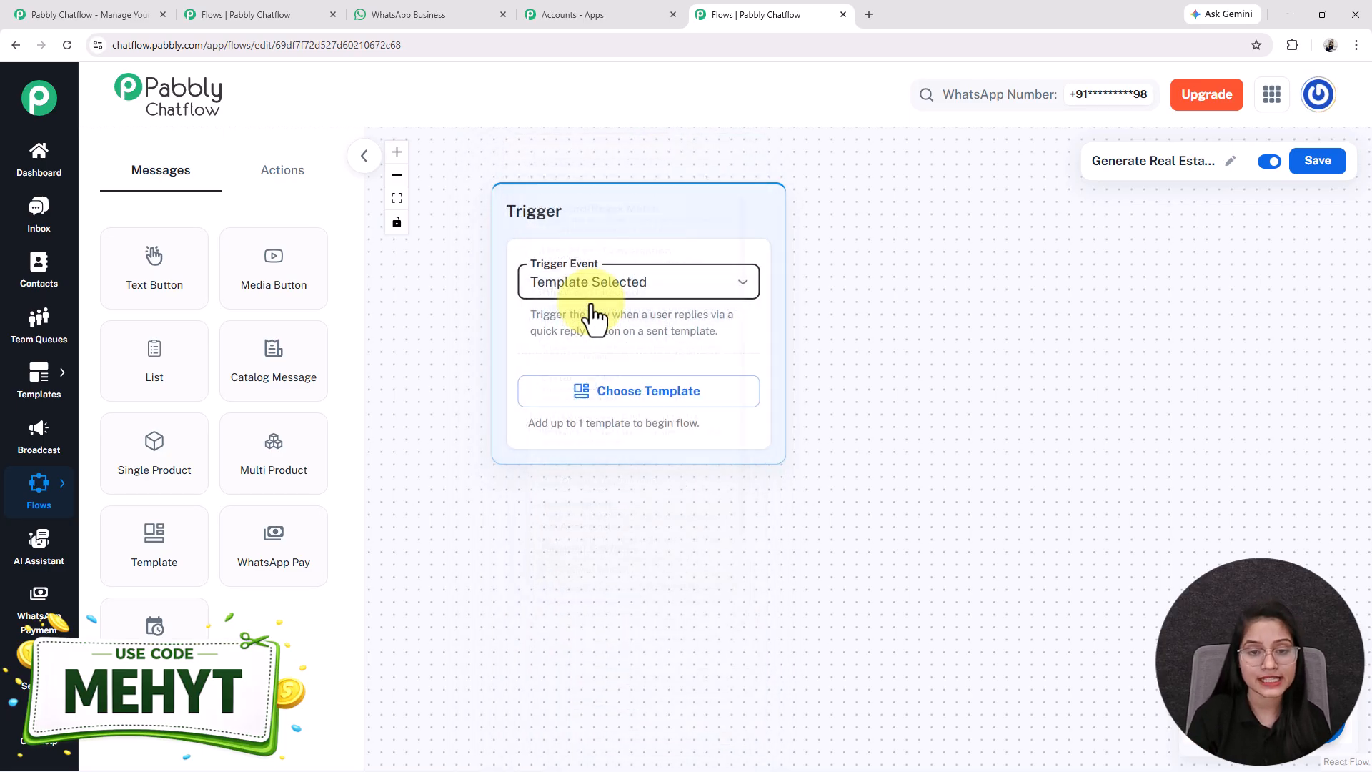
{"action": "left_click", "coordinate": [607, 405]}
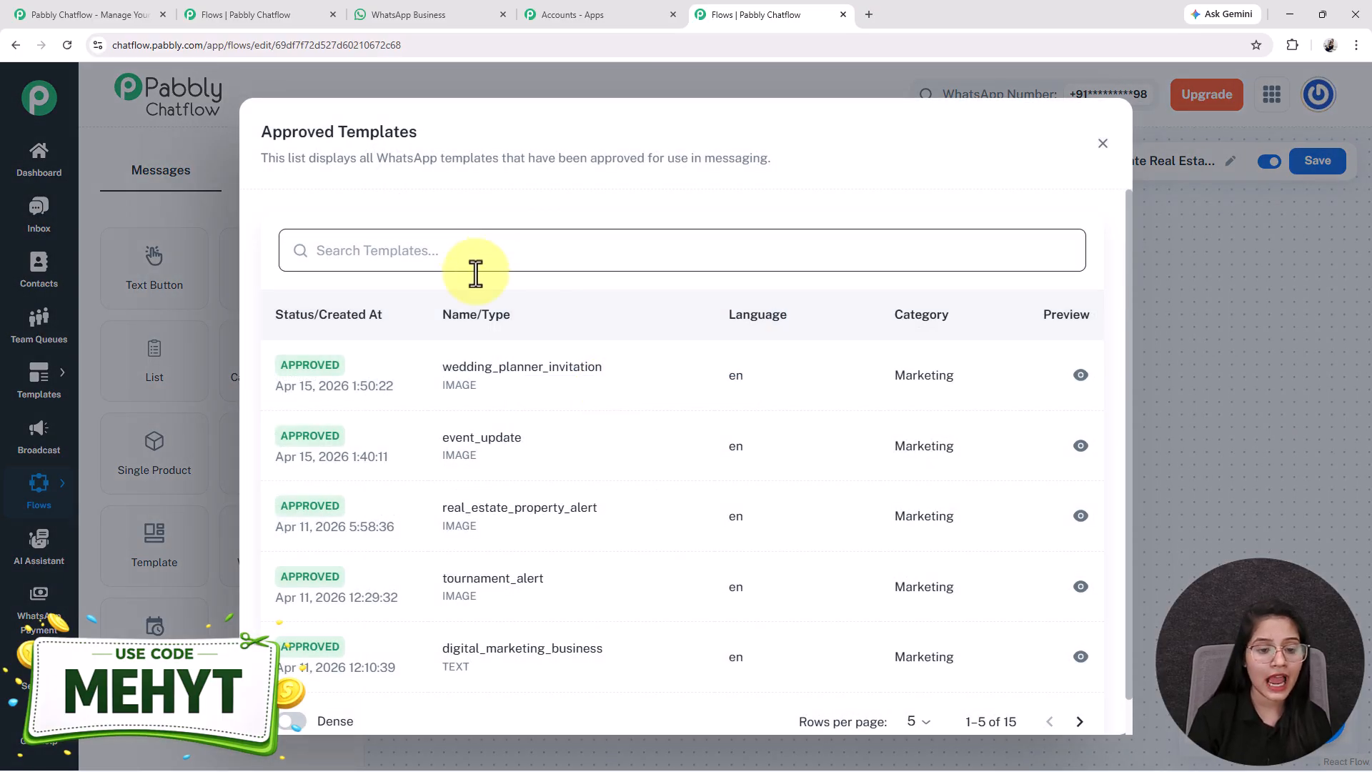
{"action": "left_click", "coordinate": [529, 543]}
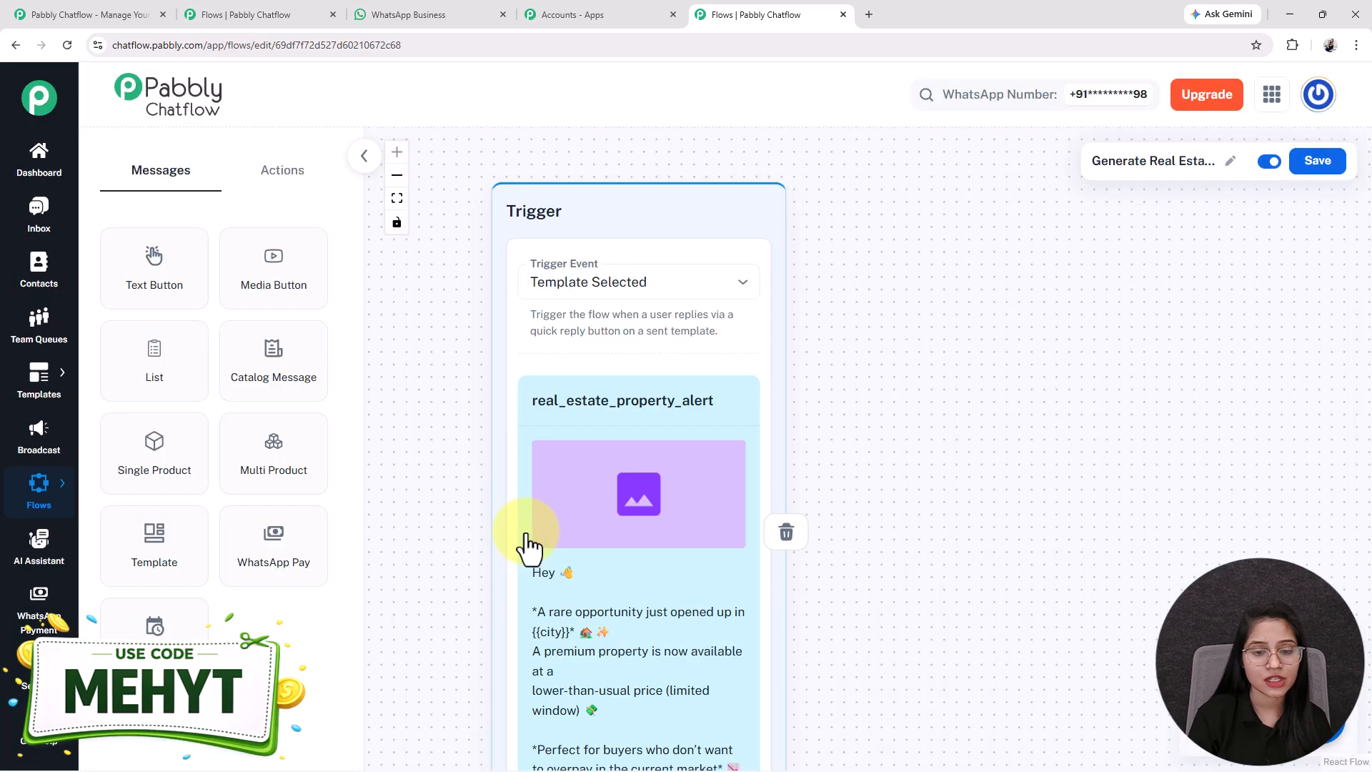
- Pan the canvas to show the YES SHOW DETAILS and VIEW BEST OFFER reply buttons
{"action": "left_click_drag", "start_coordinate": [823, 565], "coordinate": [802, 441]}
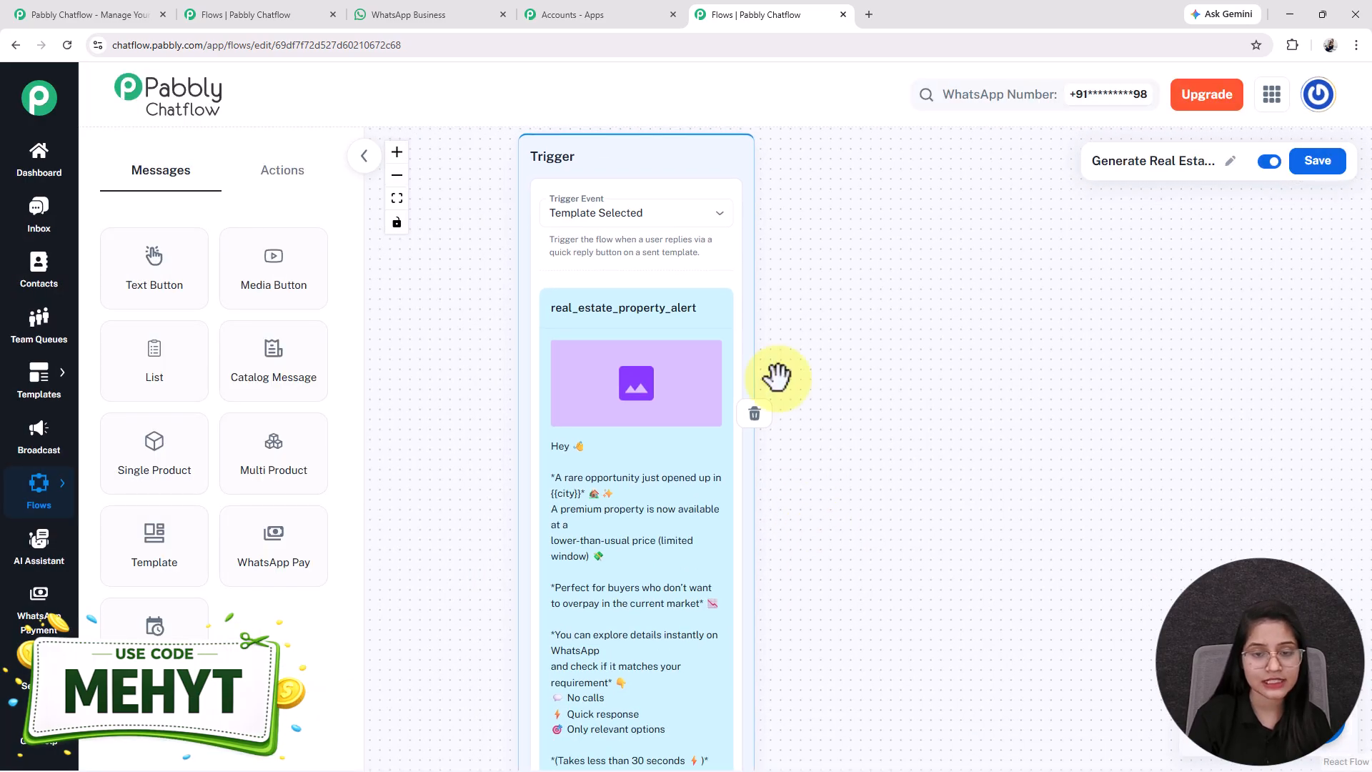
{"action": "scroll", "coordinate": [680, 646], "scroll_direction": "down", "scroll_amount": 1}
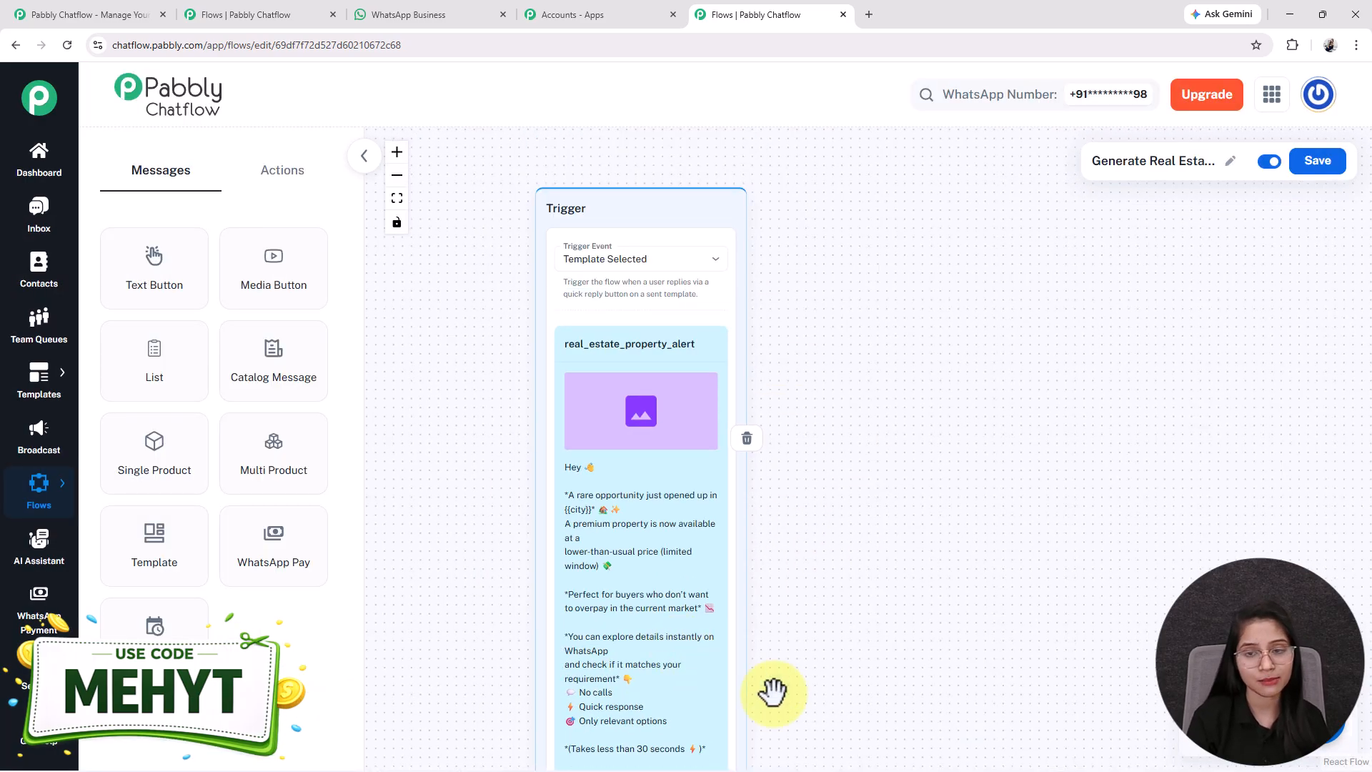
{"action": "left_click_drag", "start_coordinate": [829, 711], "coordinate": [799, 620]}
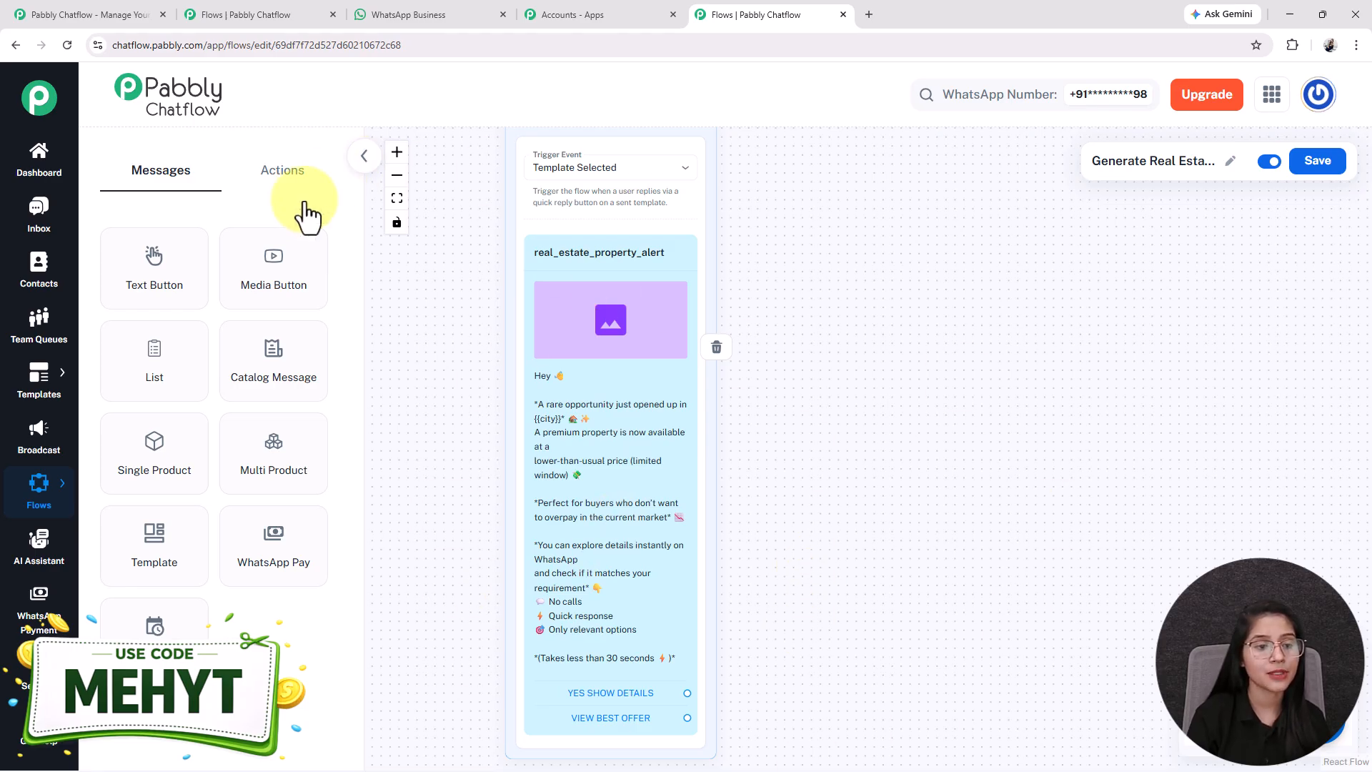
{"action": "mouse_move", "coordinate": [32, 403]}
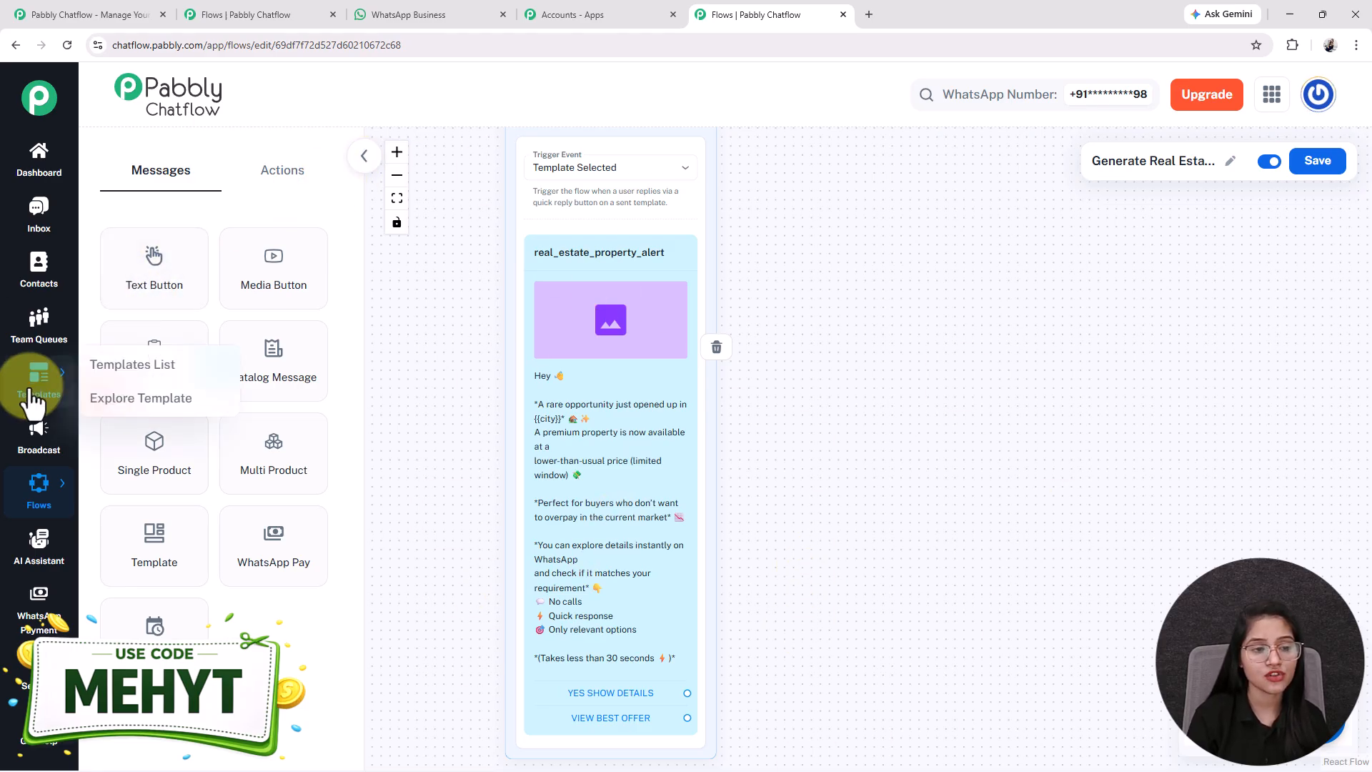
- Open the Templates list in a new tab and preview the real_estate_property_alert template
{"action": "right_click", "coordinate": [145, 368]}
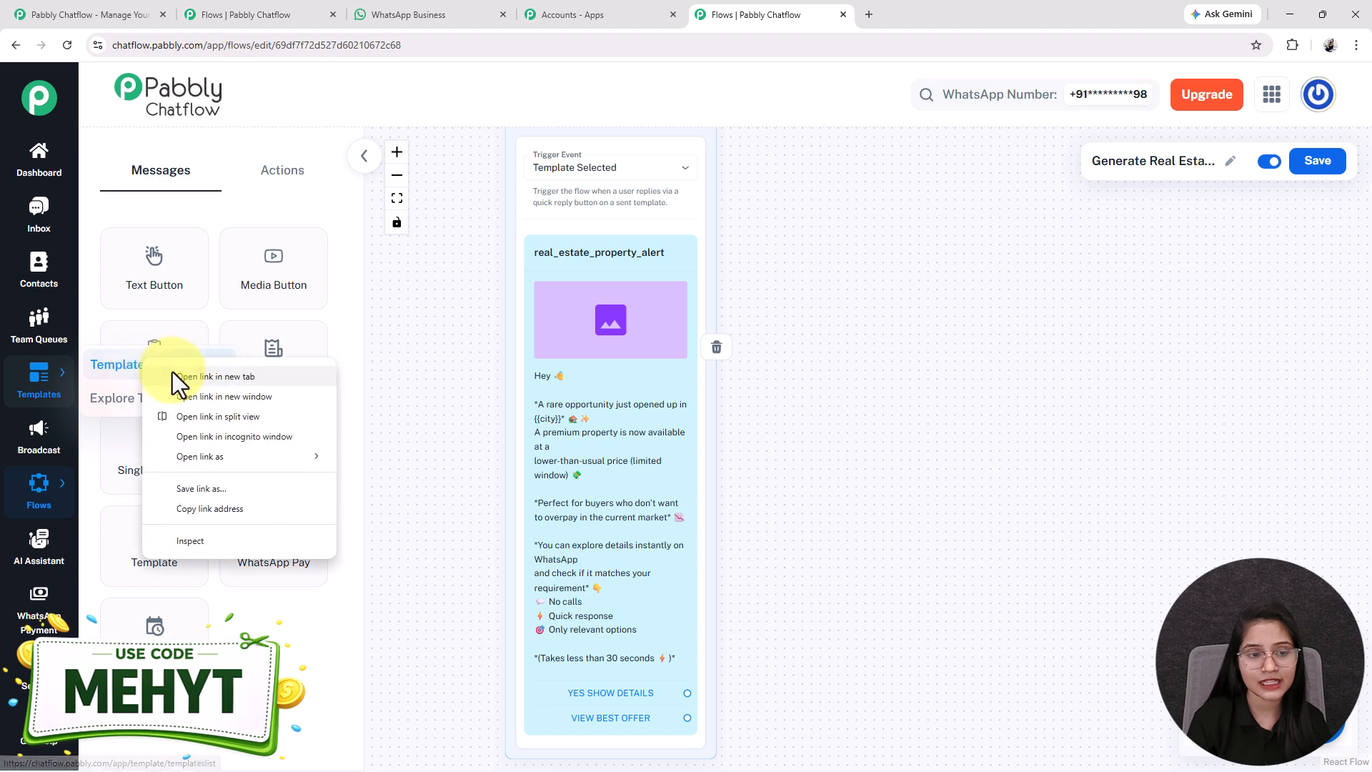
{"action": "left_click", "coordinate": [214, 374]}
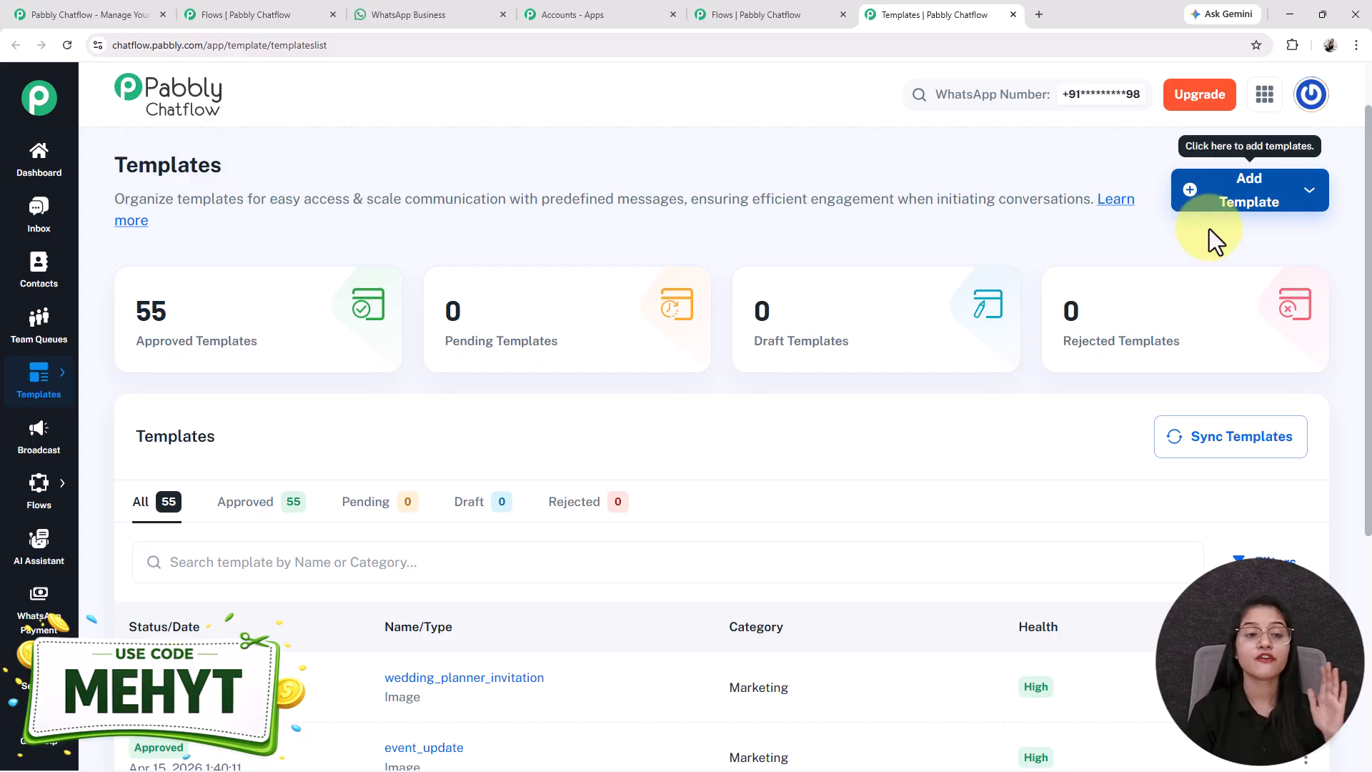
{"action": "scroll", "coordinate": [1209, 230], "scroll_direction": "down", "scroll_amount": 4}
{"action": "scroll", "coordinate": [1187, 272], "scroll_direction": "down", "scroll_amount": 1}
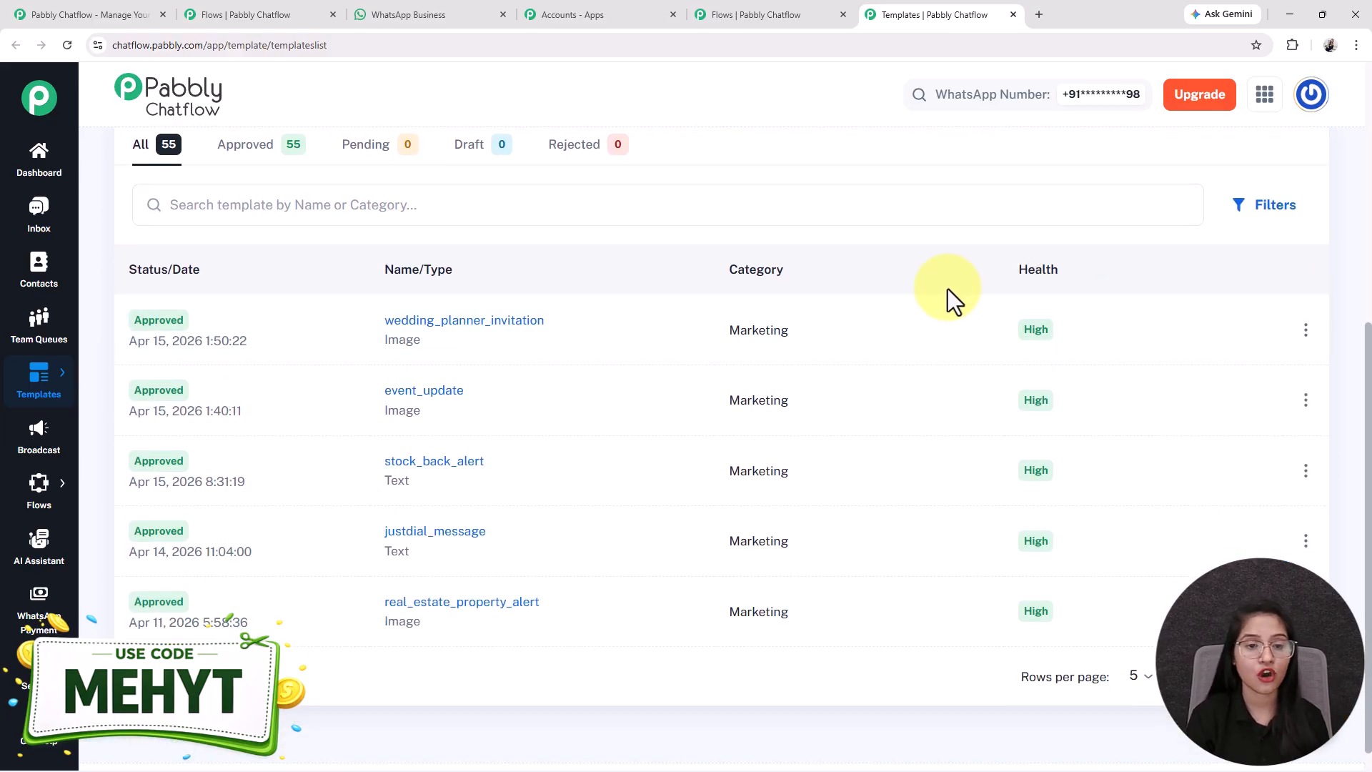
{"action": "left_click", "coordinate": [453, 603]}
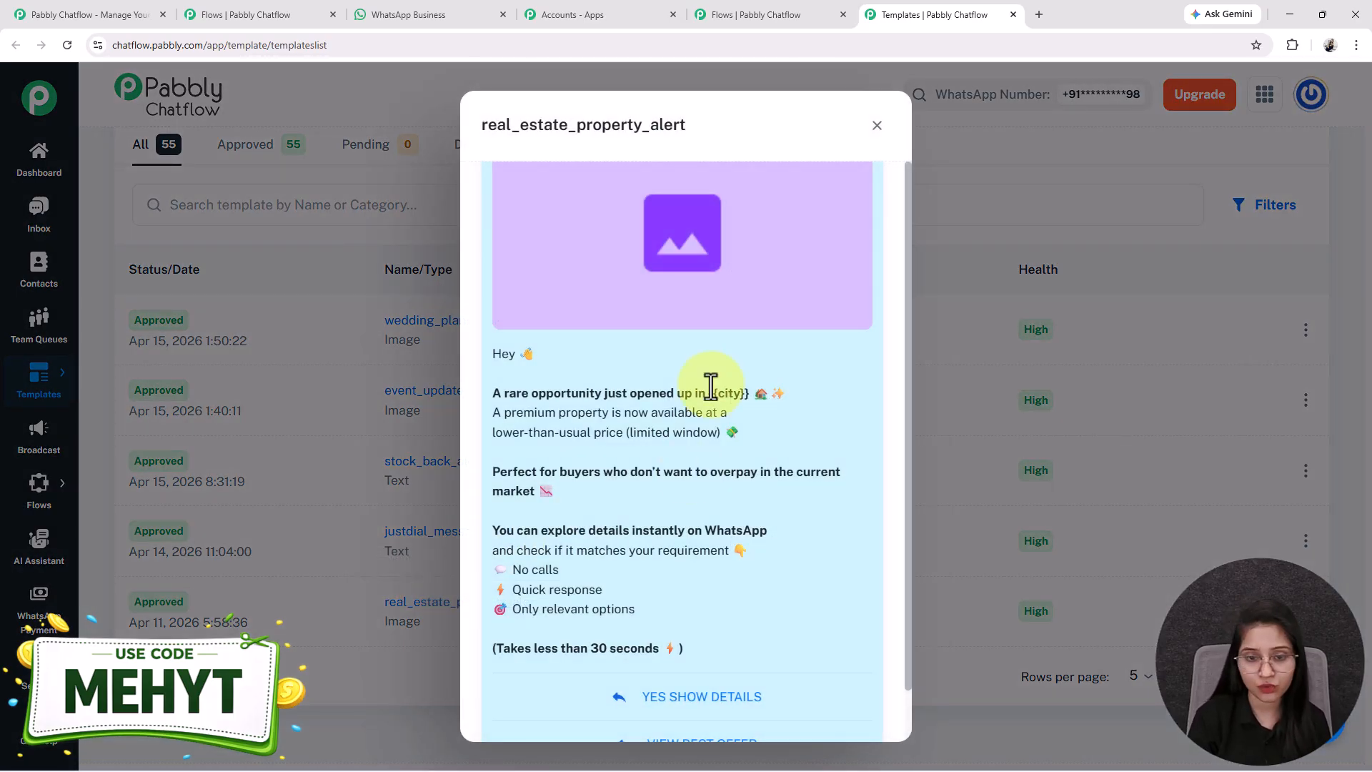
{"action": "scroll", "coordinate": [779, 493], "scroll_direction": "down", "scroll_amount": 1}
{"action": "scroll", "coordinate": [750, 490], "scroll_direction": "up", "scroll_amount": 1}
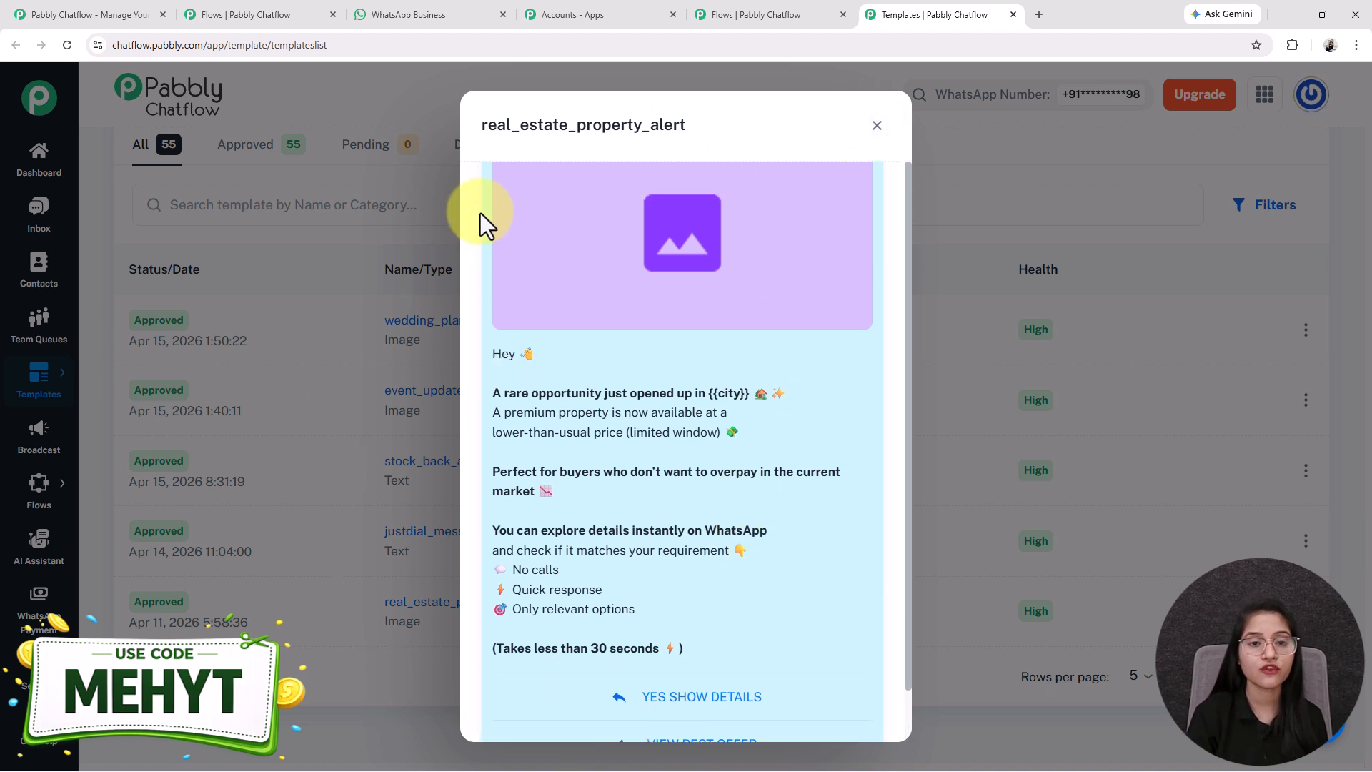
- Close the preview, recheck the template's reply buttons in the flow, then view the bot's WhatsApp property alert
{"action": "left_click", "coordinate": [877, 128]}
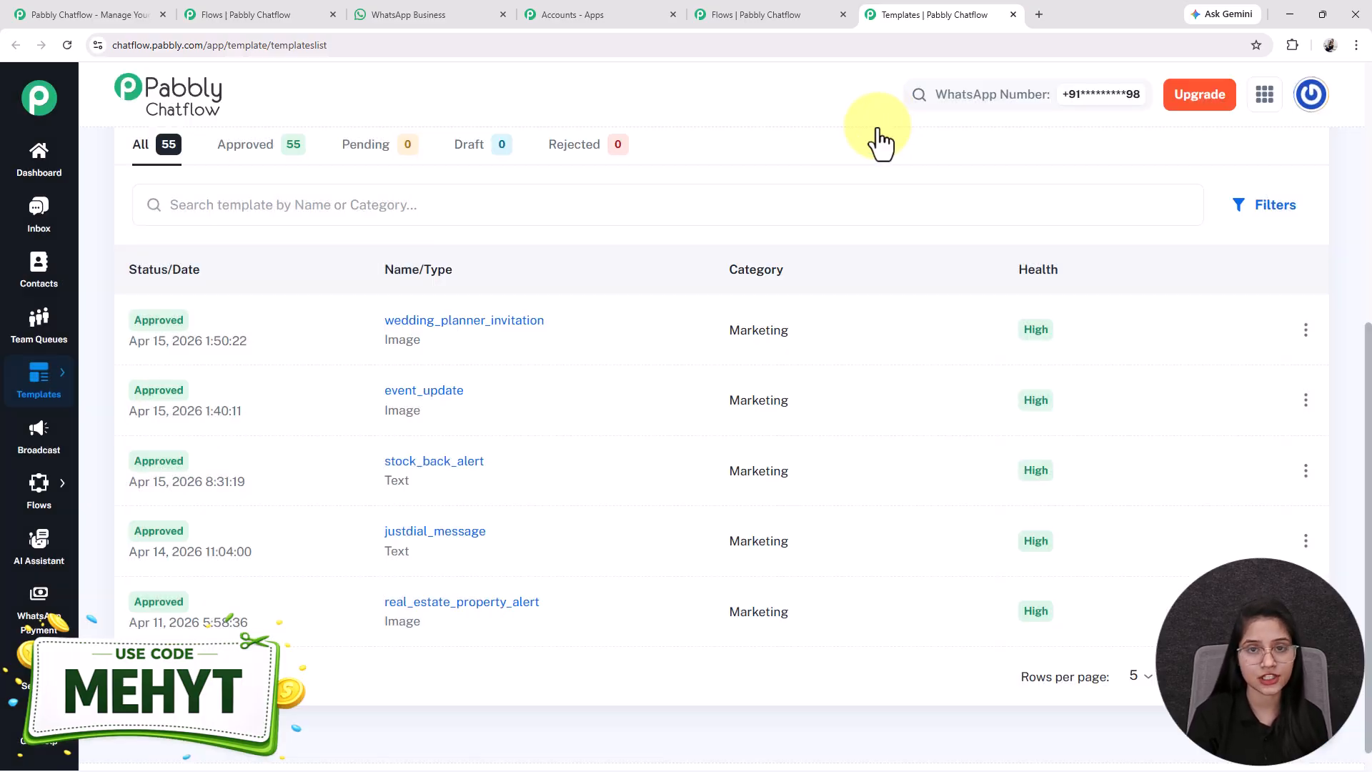
{"action": "left_click", "coordinate": [790, 12]}
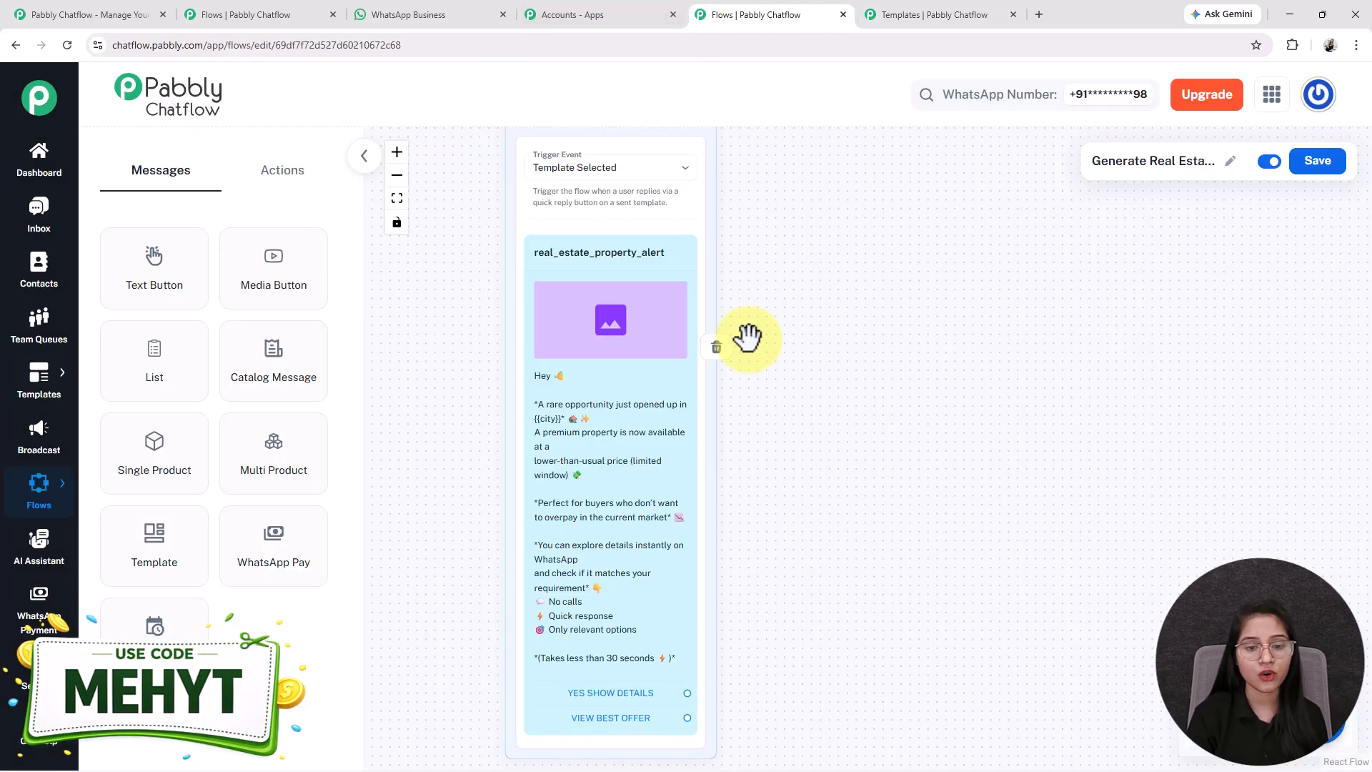
{"action": "scroll", "coordinate": [664, 556], "scroll_direction": "up", "scroll_amount": 3}
{"action": "left_click_drag", "start_coordinate": [804, 653], "coordinate": [818, 465]}
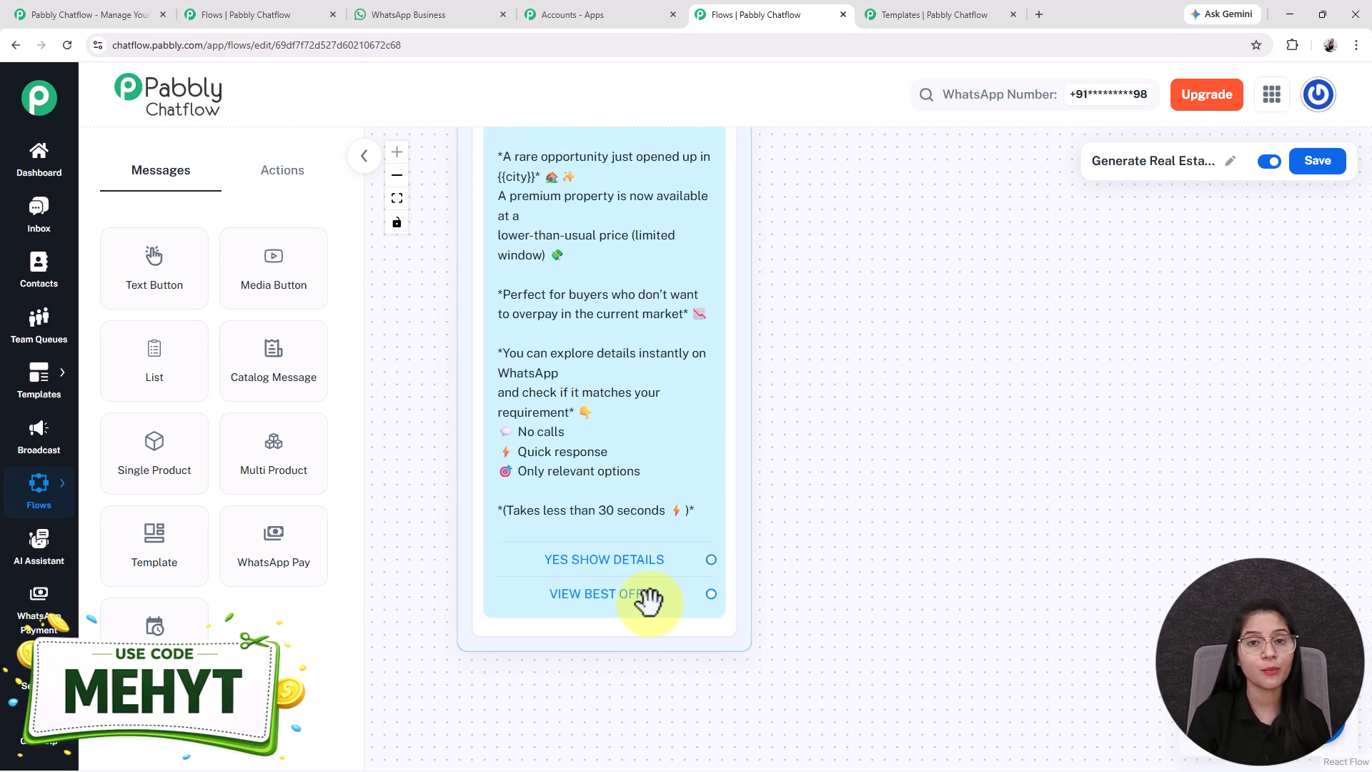
{"action": "scroll", "coordinate": [1034, 550], "scroll_direction": "down", "scroll_amount": 3}
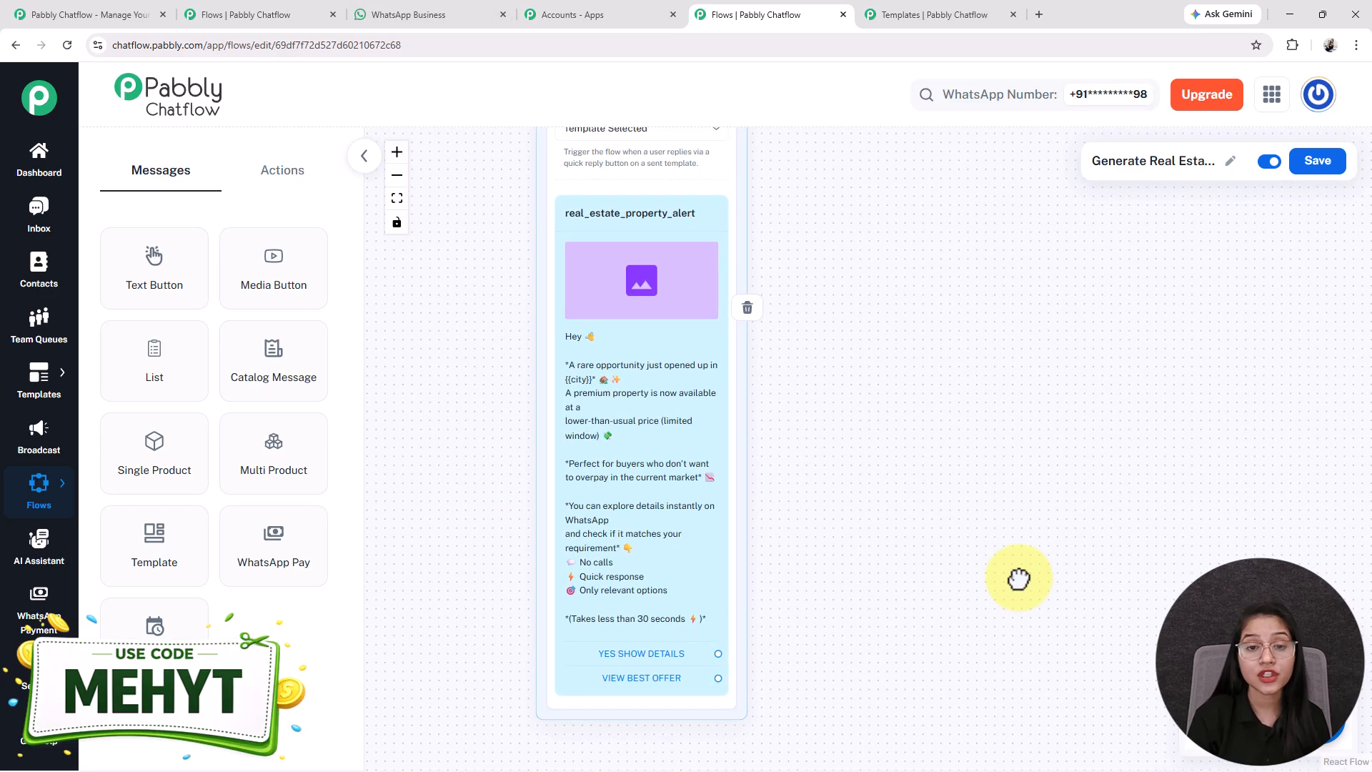
{"action": "left_click", "coordinate": [439, 13]}
{"action": "scroll", "coordinate": [715, 284], "scroll_direction": "up", "scroll_amount": 10}
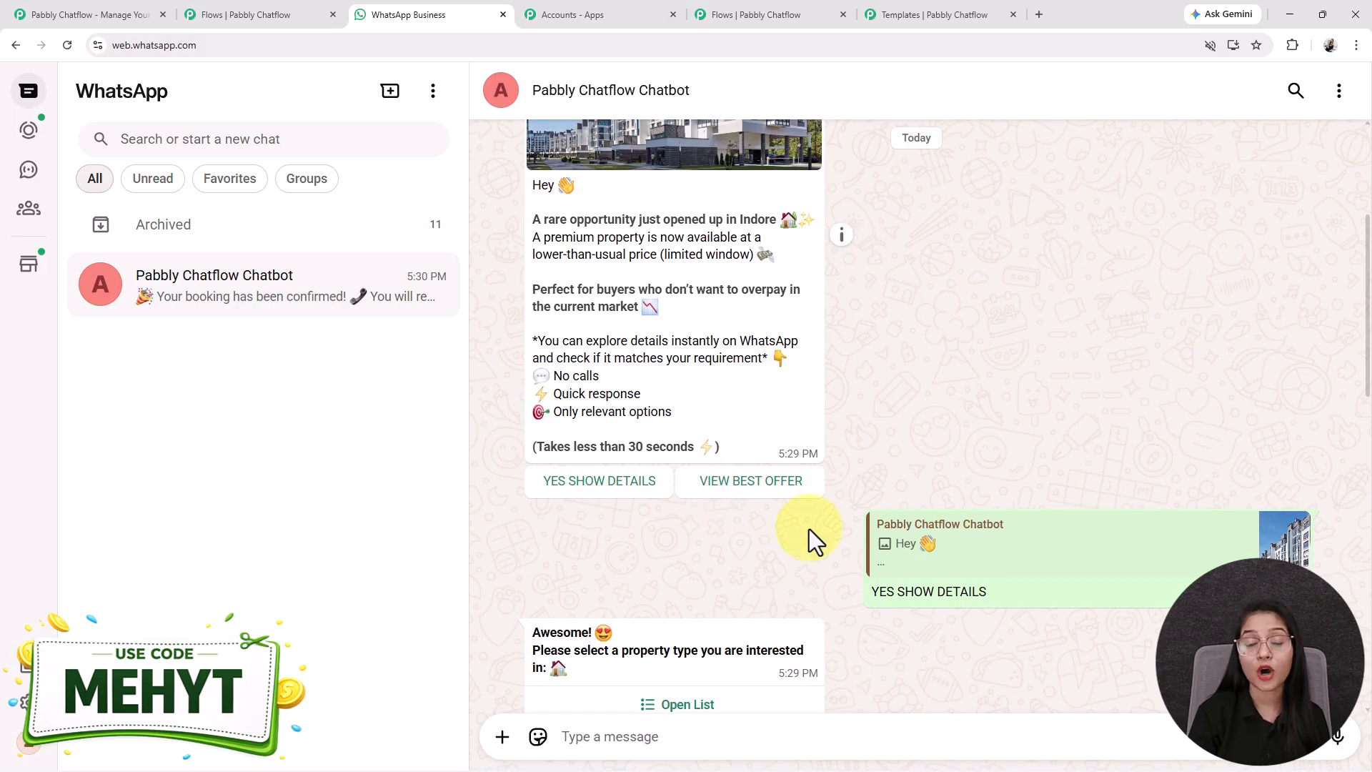
{"action": "scroll", "coordinate": [811, 541], "scroll_direction": "down", "scroll_amount": 2}
{"action": "scroll", "coordinate": [808, 530], "scroll_direction": "down", "scroll_amount": 2}
{"action": "left_click", "coordinate": [790, 14]}
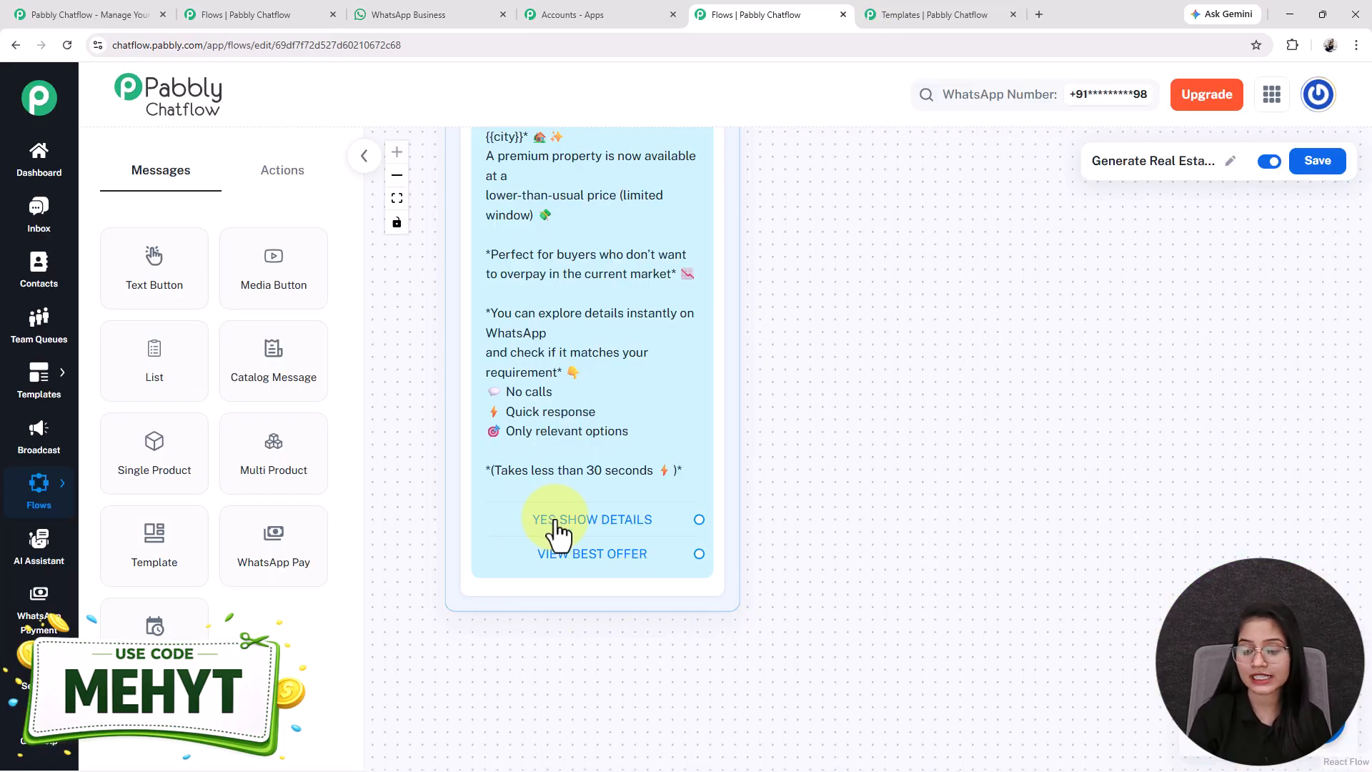
{"action": "left_click_drag", "start_coordinate": [856, 539], "coordinate": [865, 566]}
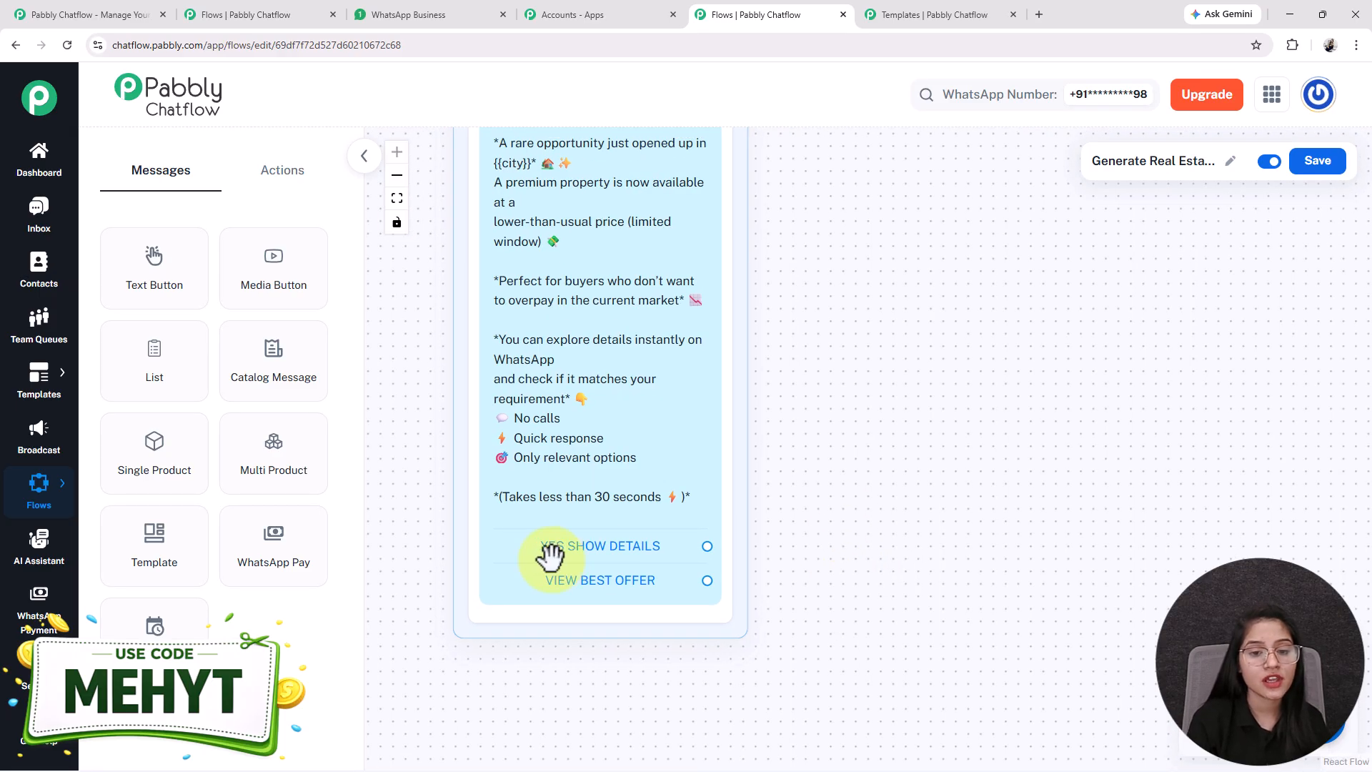
{"action": "left_click", "coordinate": [437, 16]}
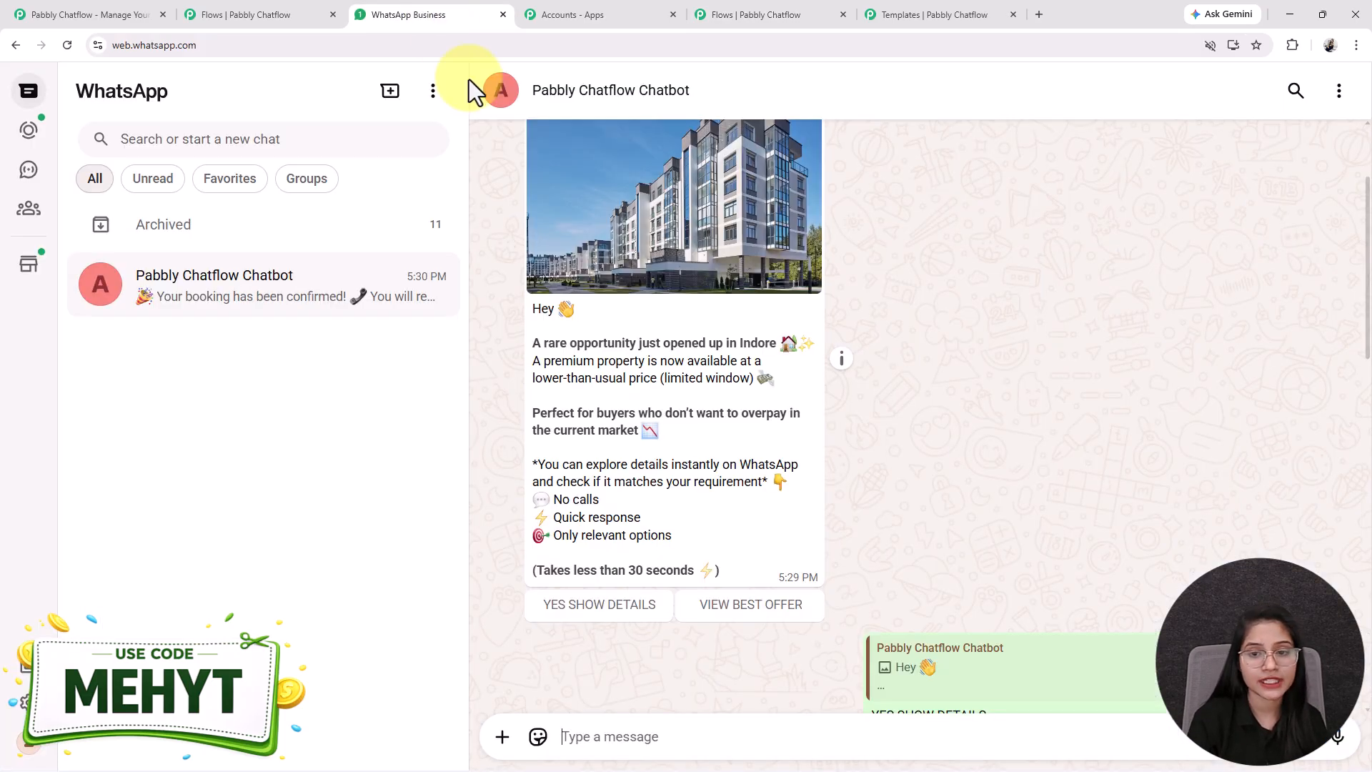
{"action": "scroll", "coordinate": [923, 417], "scroll_direction": "down", "scroll_amount": 5}
{"action": "left_click_drag", "start_coordinate": [589, 357], "coordinate": [614, 375]}
{"action": "left_click", "coordinate": [599, 330]}
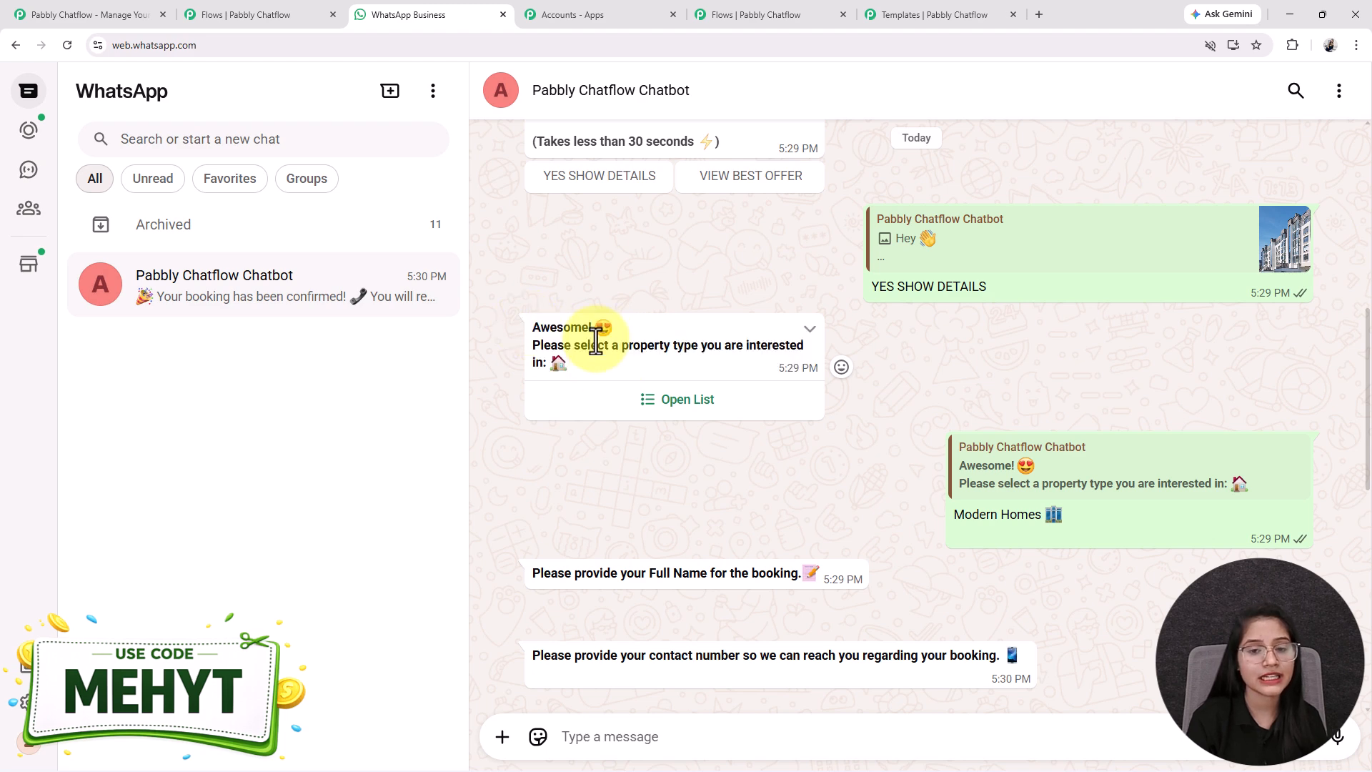
{"action": "left_click", "coordinate": [685, 402]}
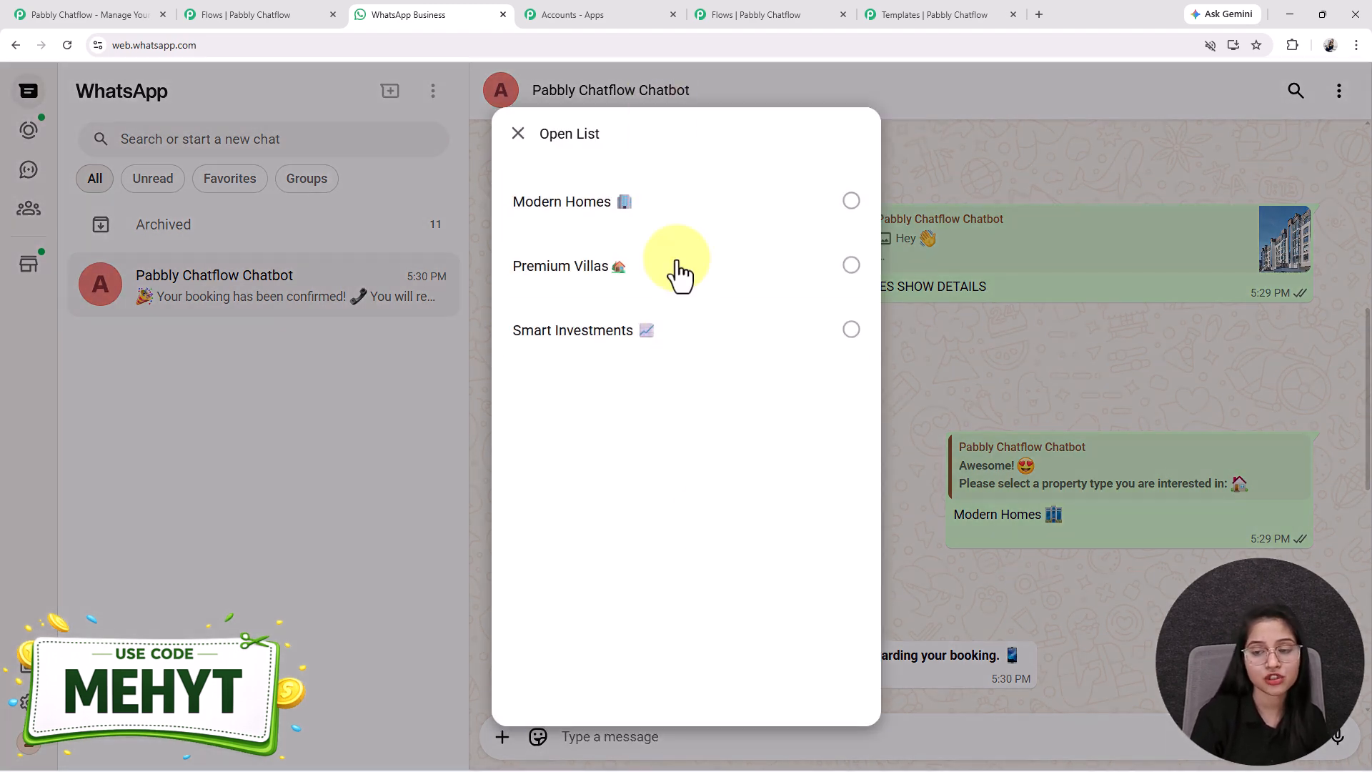
{"action": "left_click", "coordinate": [518, 133]}
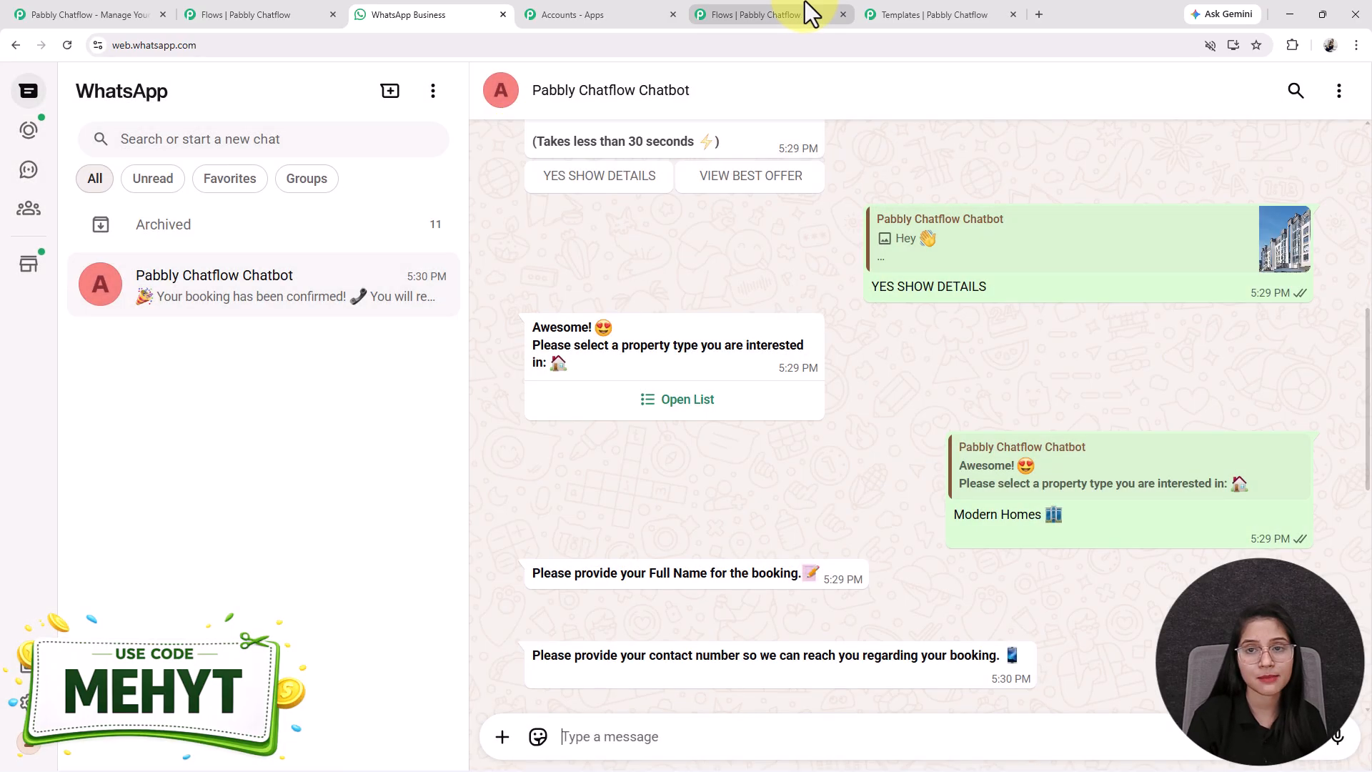
{"action": "left_click", "coordinate": [804, 5]}
{"action": "left_click_drag", "start_coordinate": [168, 372], "coordinate": [679, 421]}
- Place a List node beside the property-alert template and paste the 'Awesome!… select a property type' body
{"action": "left_click_drag", "start_coordinate": [840, 347], "coordinate": [903, 100]}
{"action": "scroll", "coordinate": [992, 300], "scroll_direction": "down", "scroll_amount": 2}
{"action": "left_click_drag", "start_coordinate": [1140, 361], "coordinate": [1029, 350]}
{"action": "scroll", "coordinate": [1024, 345], "scroll_direction": "down", "scroll_amount": 2}
{"action": "left_click_drag", "start_coordinate": [1089, 382], "coordinate": [998, 418]}
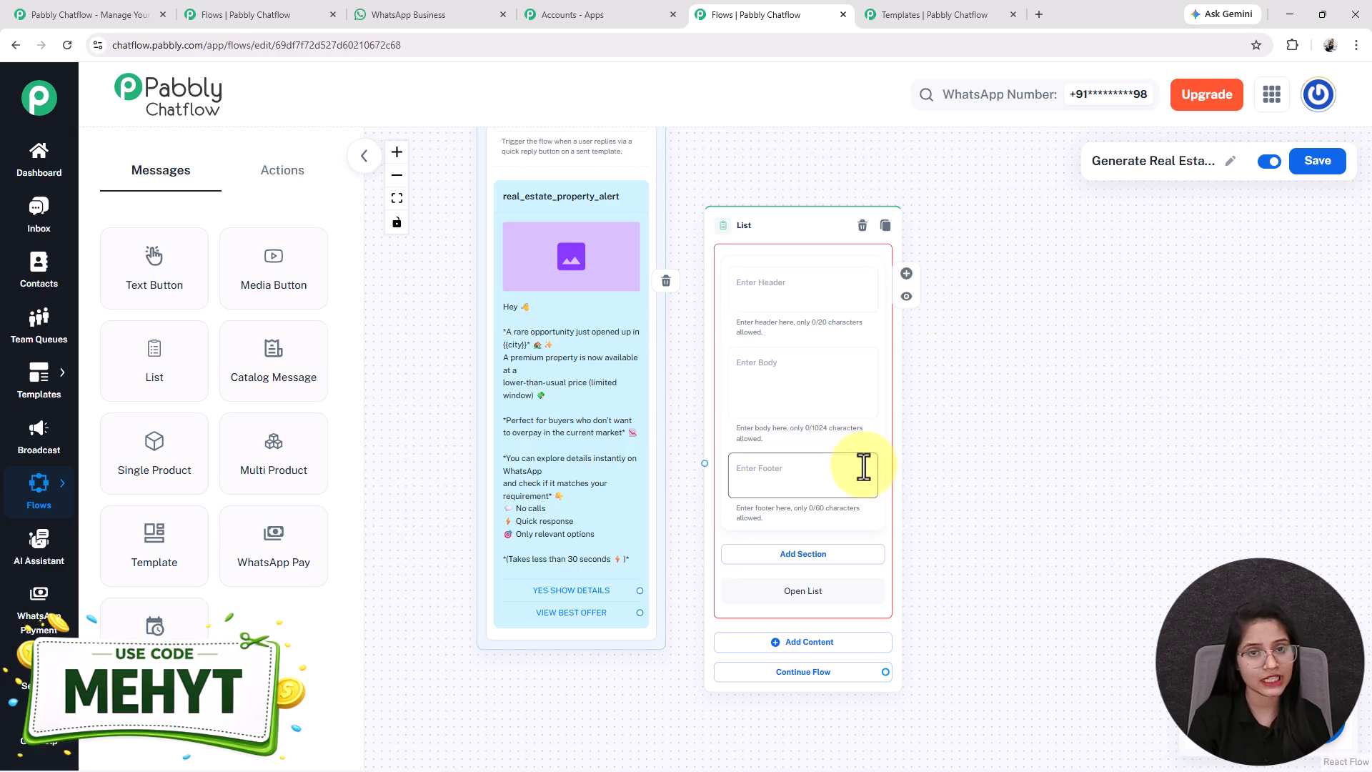
{"action": "left_click", "coordinate": [756, 370]}
{"action": "type", "text": "*Awesome!* 😍 *Please select a property type you are interested in:* 🏠"}
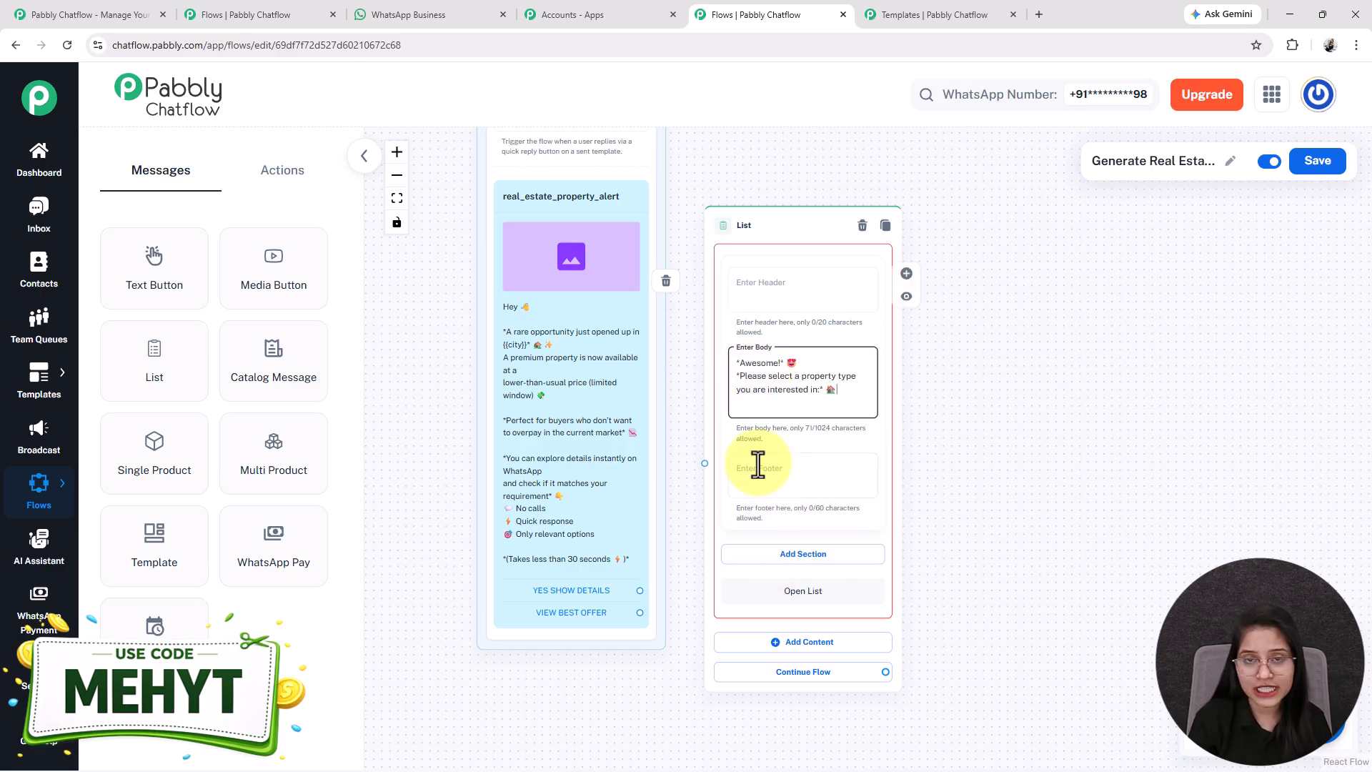
- Add a list section titled Properties
{"action": "scroll", "coordinate": [993, 600], "scroll_direction": "up", "scroll_amount": 3}
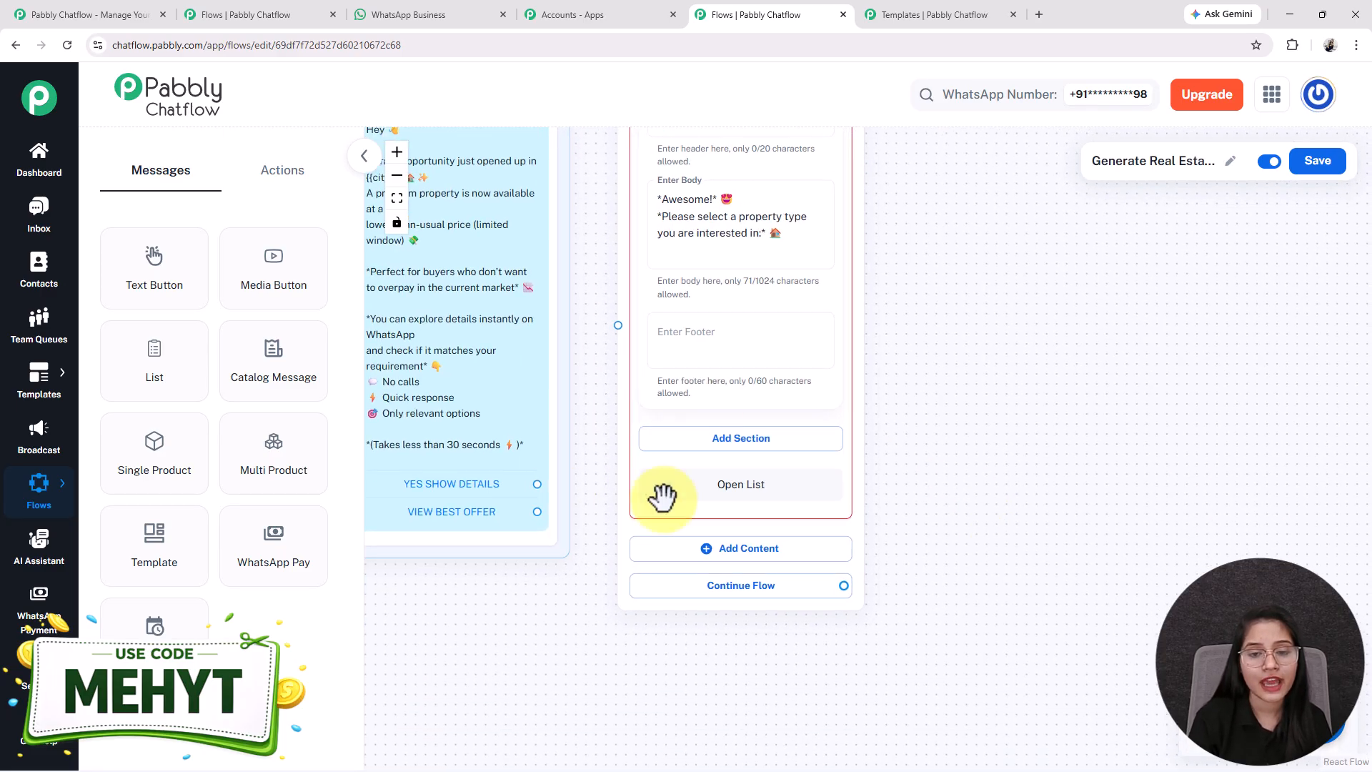
{"action": "left_click", "coordinate": [735, 442]}
{"action": "left_click", "coordinate": [682, 471]}
{"action": "type", "text": "Properties"}
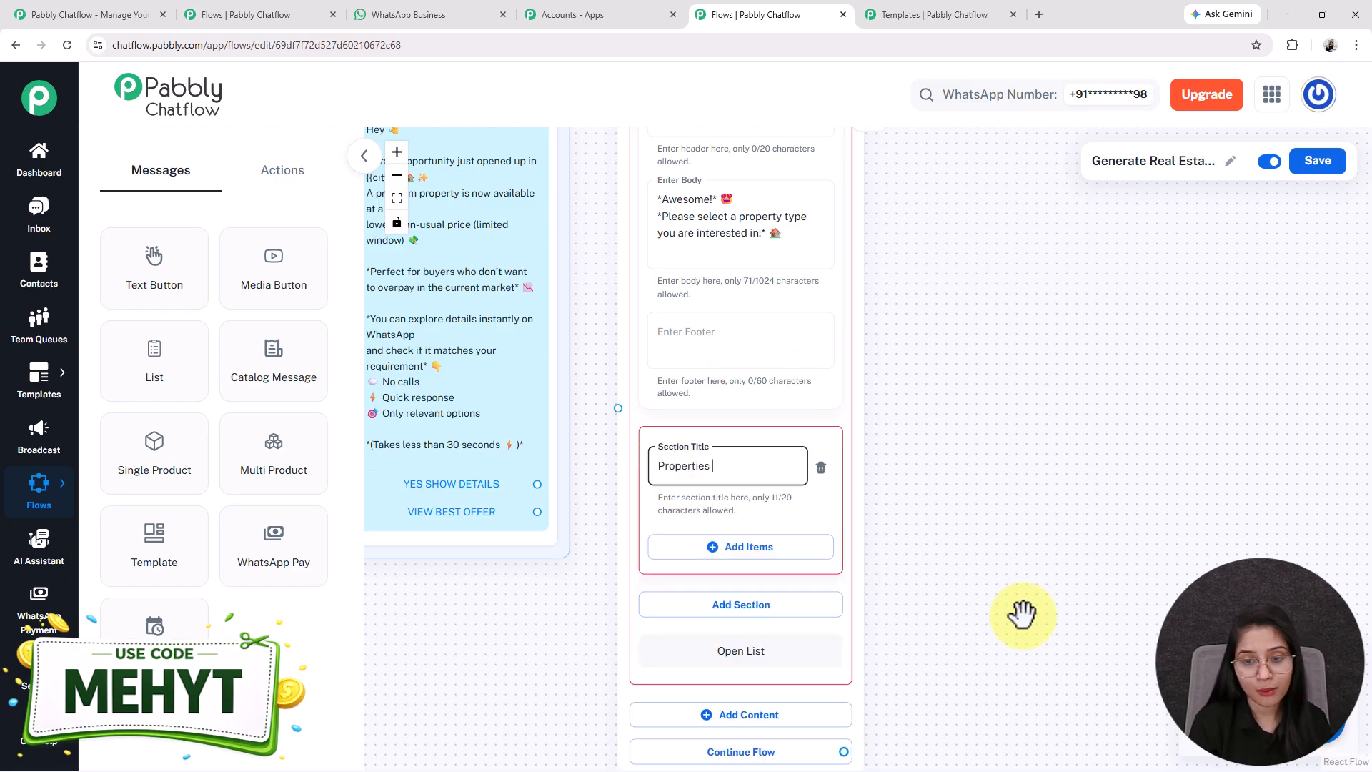
{"action": "scroll", "coordinate": [1011, 584], "scroll_direction": "down", "scroll_amount": 3}
{"action": "left_click", "coordinate": [379, 14]}
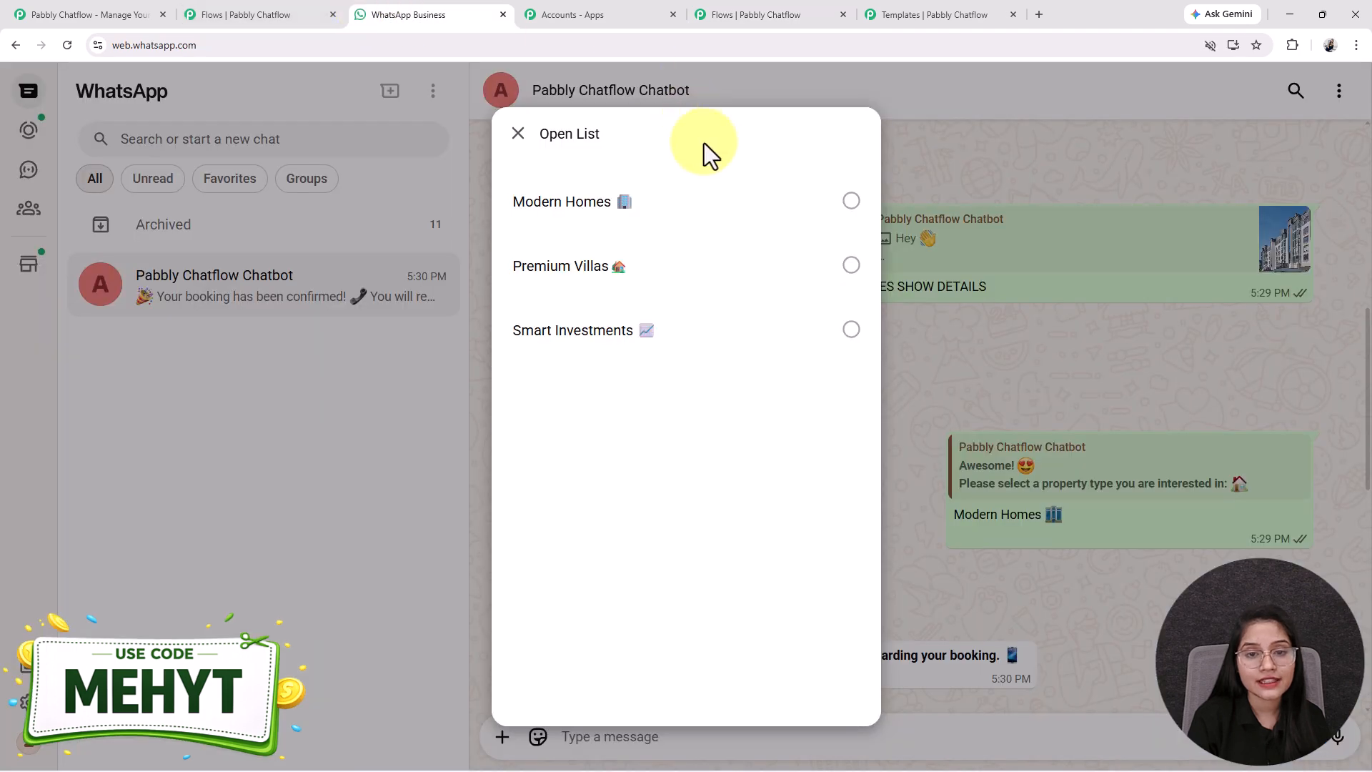
{"action": "left_click", "coordinate": [718, 15]}
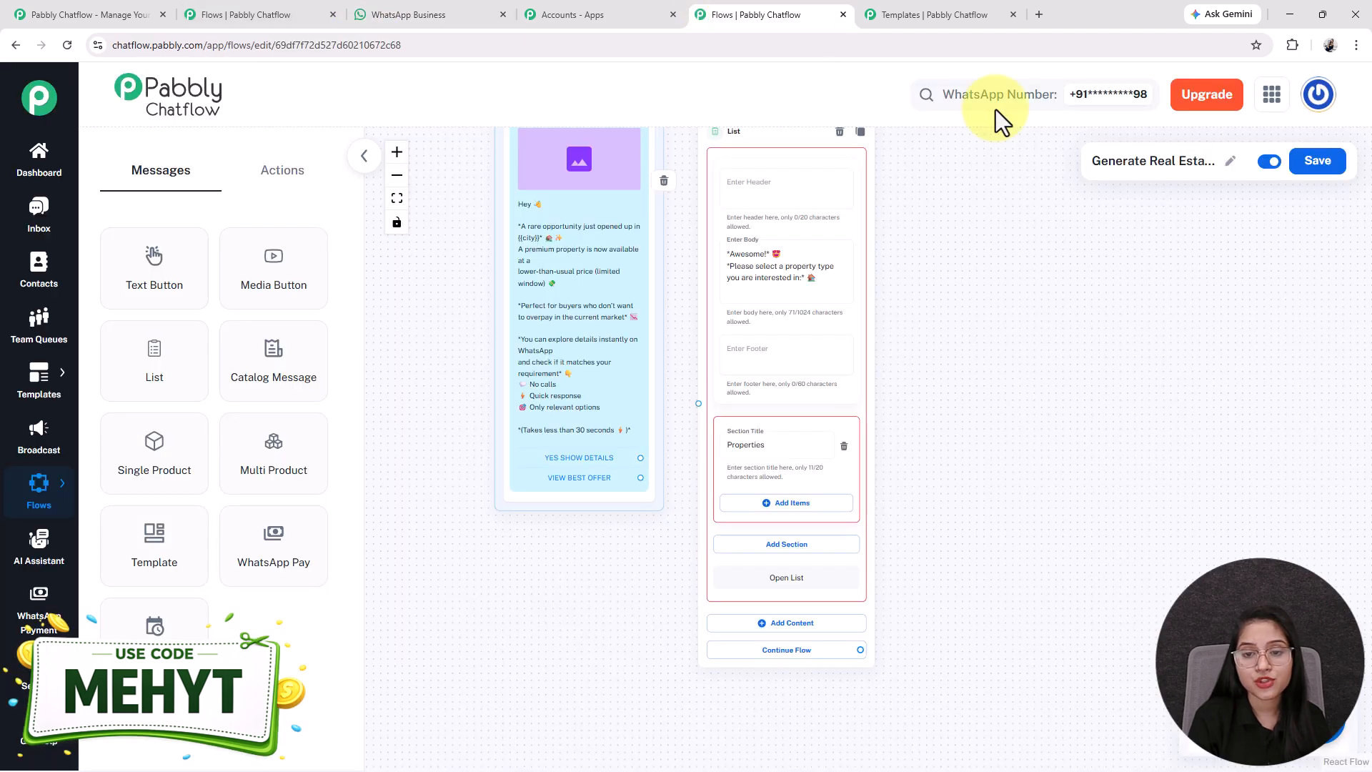
- Add three items under Properties: Modern Homes, Premium Villas and Smart Investments
{"action": "left_click", "coordinate": [793, 502]}
{"action": "scroll", "coordinate": [913, 467], "scroll_direction": "down", "scroll_amount": 2}
{"action": "left_click", "coordinate": [794, 526]}
{"action": "scroll", "coordinate": [885, 420], "scroll_direction": "down", "scroll_amount": 2}
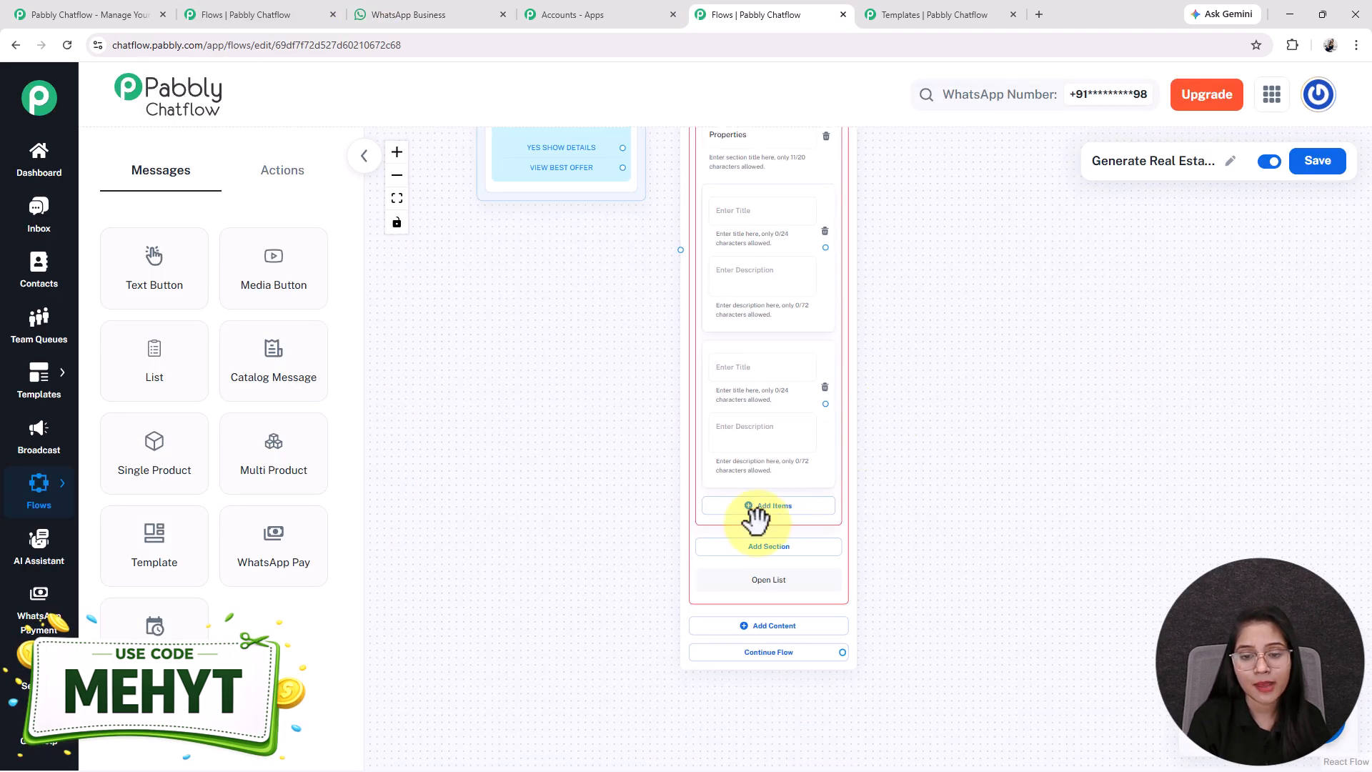
{"action": "left_click", "coordinate": [766, 505]}
{"action": "scroll", "coordinate": [812, 505], "scroll_direction": "down", "scroll_amount": 2}
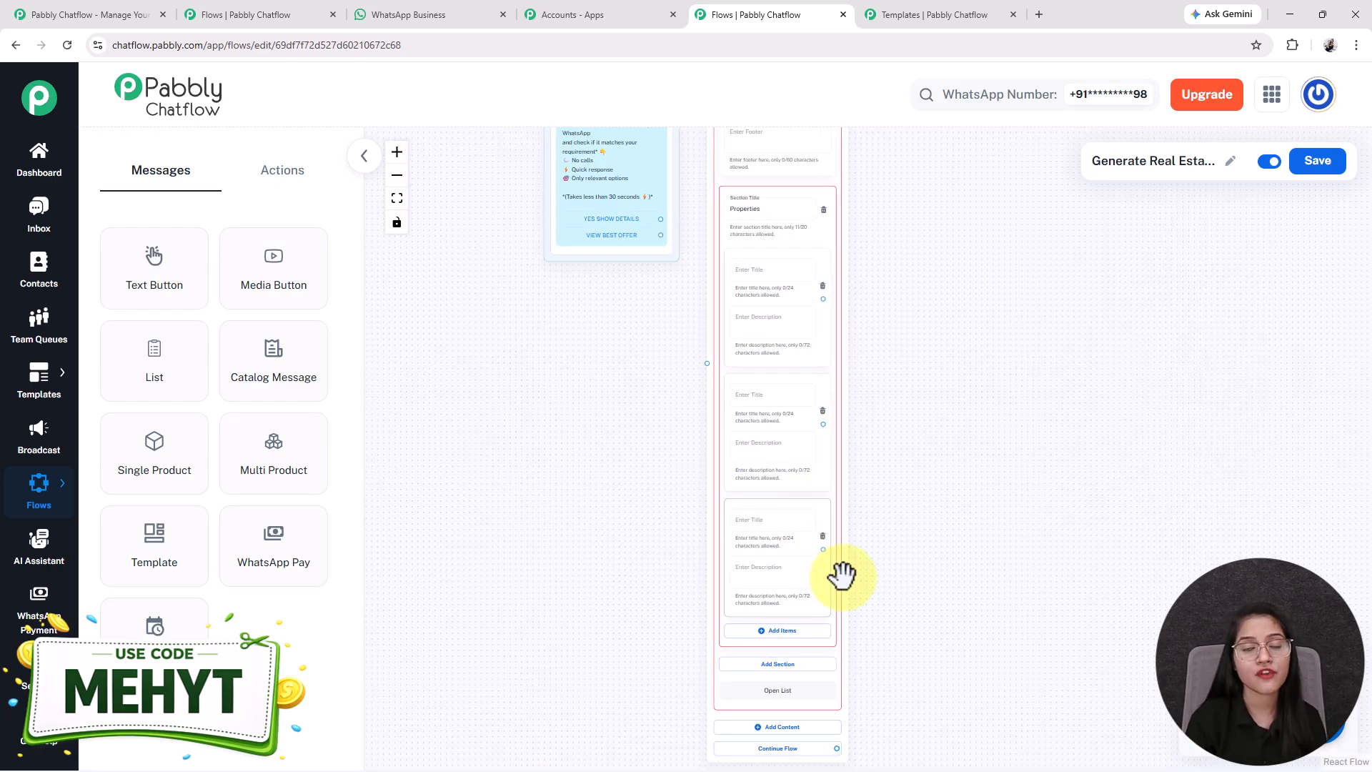
{"action": "left_click_drag", "start_coordinate": [948, 550], "coordinate": [922, 542]}
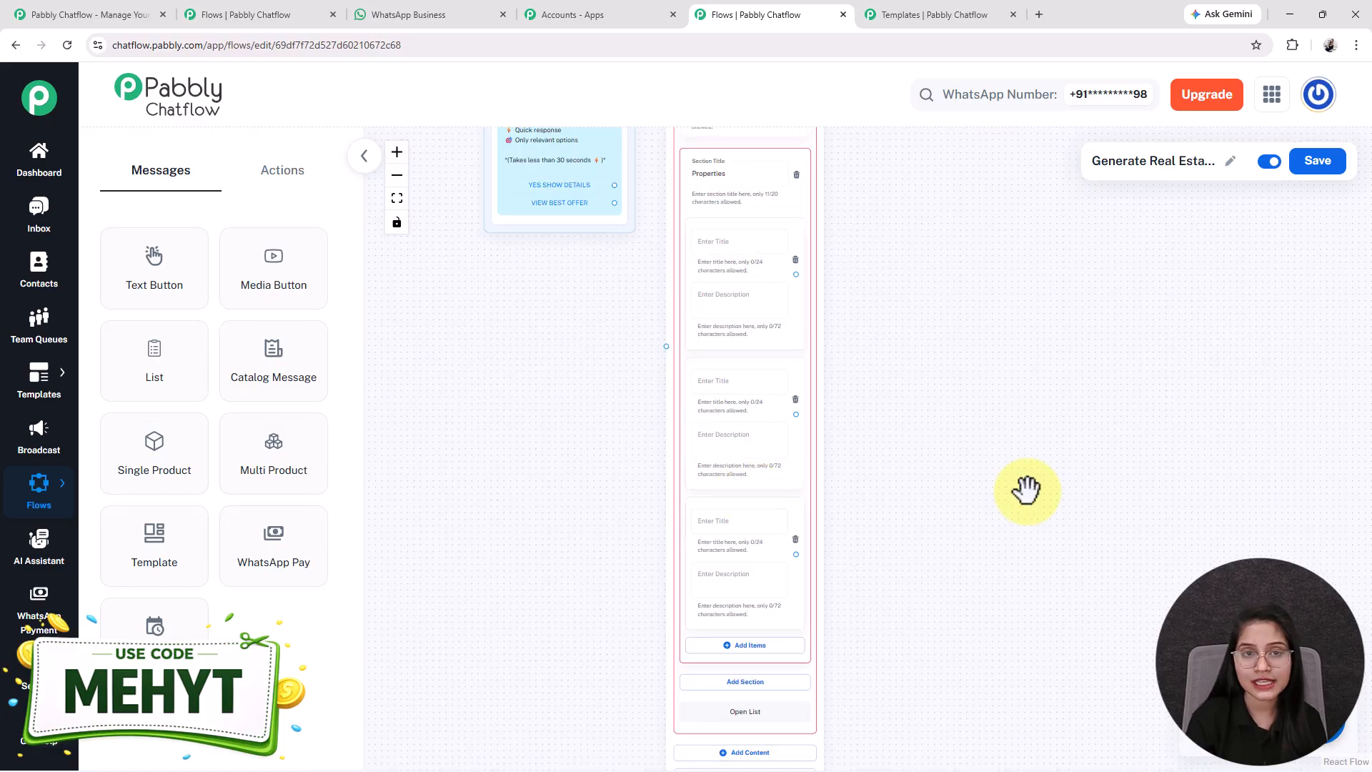
{"action": "scroll", "coordinate": [1010, 493], "scroll_direction": "up", "scroll_amount": 3}
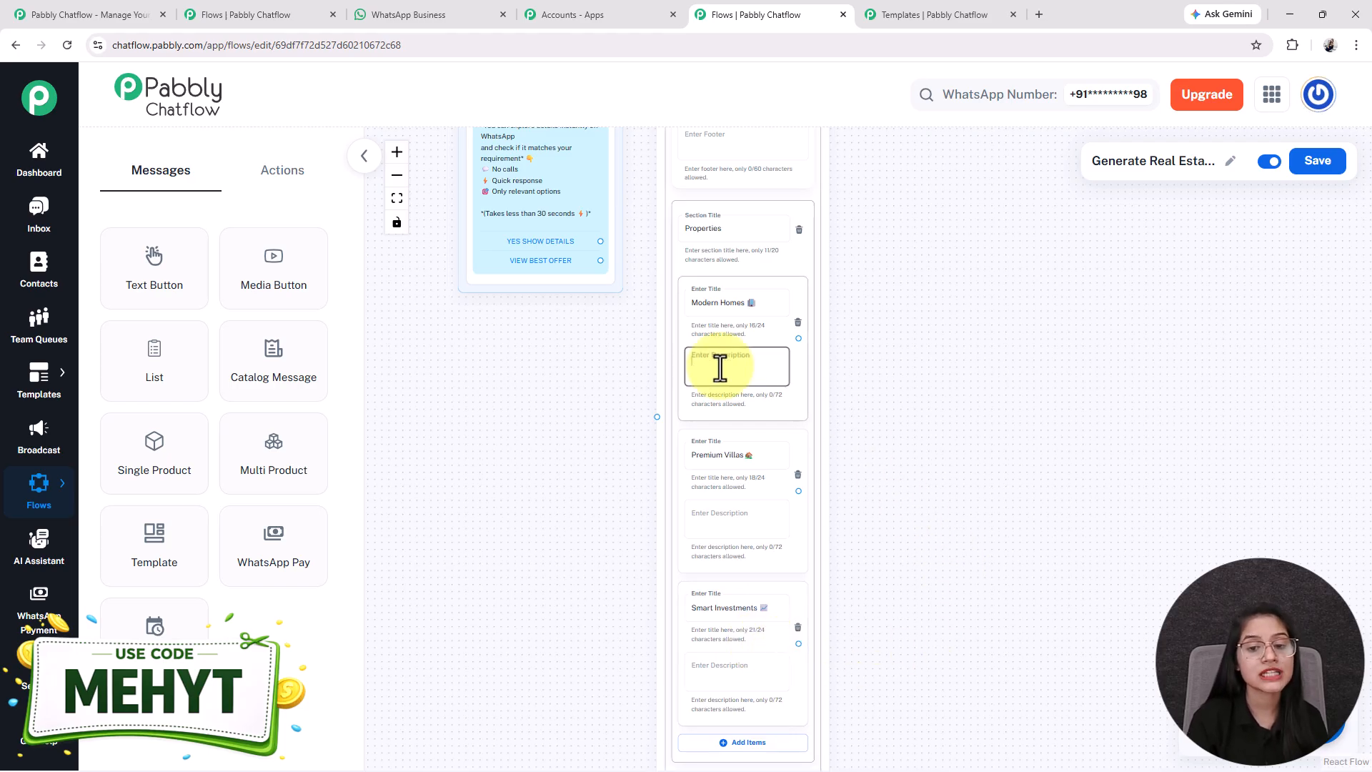
- Connect the template's YES SHOW DETAILS button to the property List node
{"action": "left_click", "coordinate": [723, 670]}
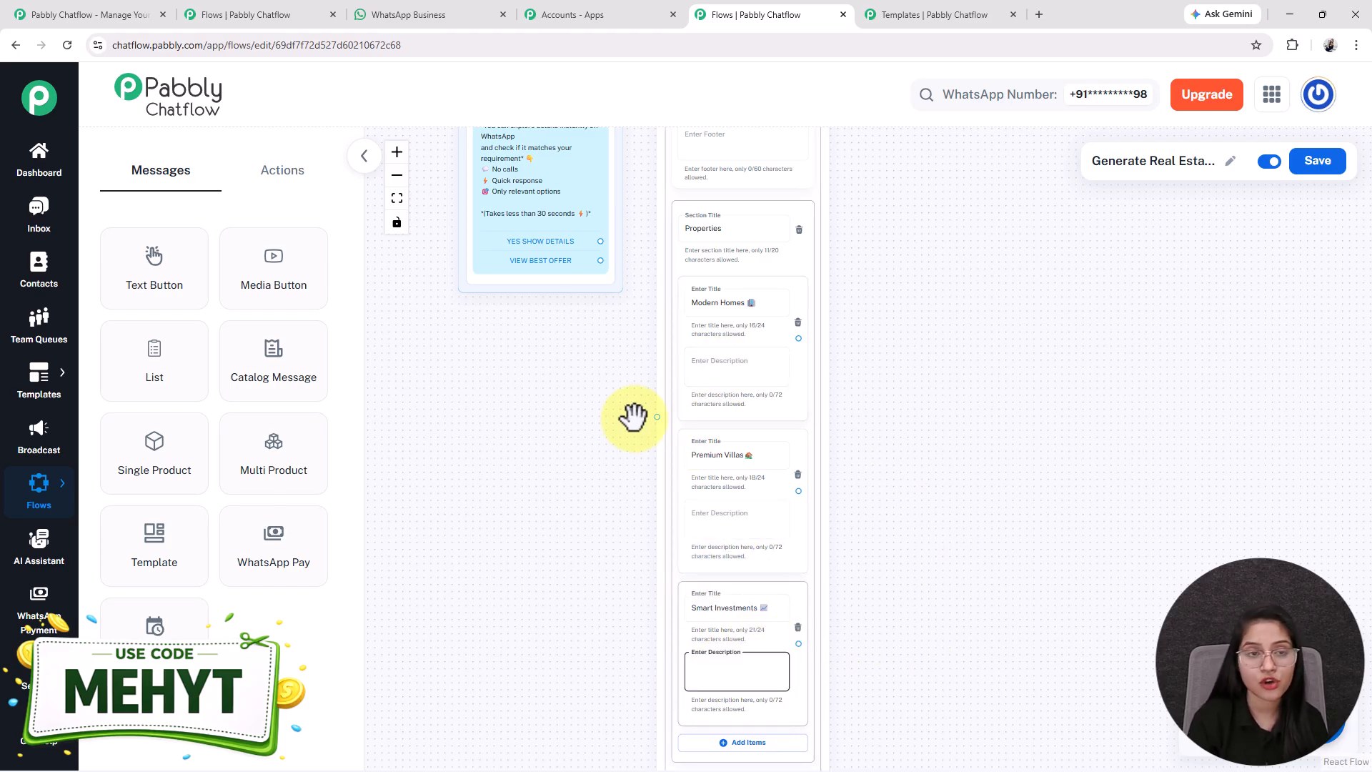
{"action": "left_click_drag", "start_coordinate": [600, 393], "coordinate": [674, 549]}
{"action": "scroll", "coordinate": [673, 532], "scroll_direction": "up", "scroll_amount": 2}
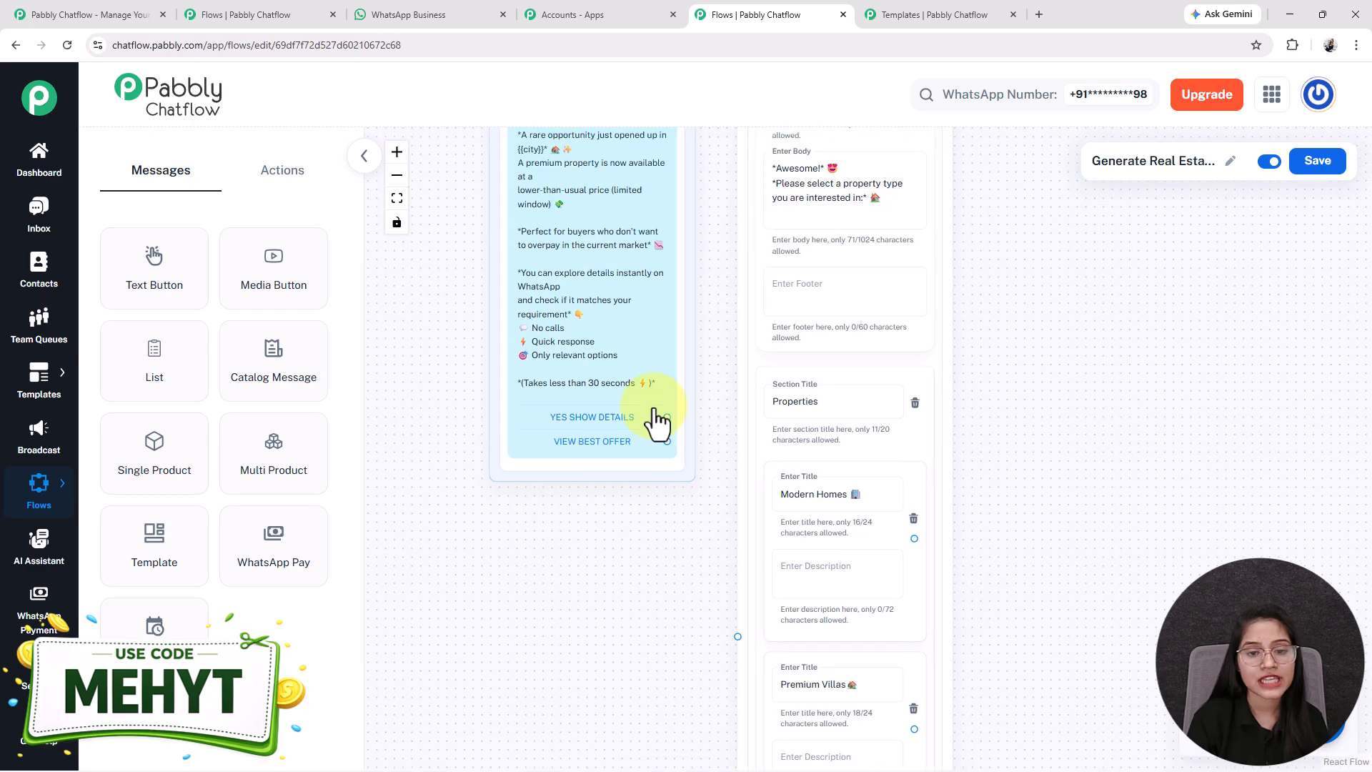
{"action": "left_click_drag", "start_coordinate": [666, 416], "coordinate": [732, 629]}
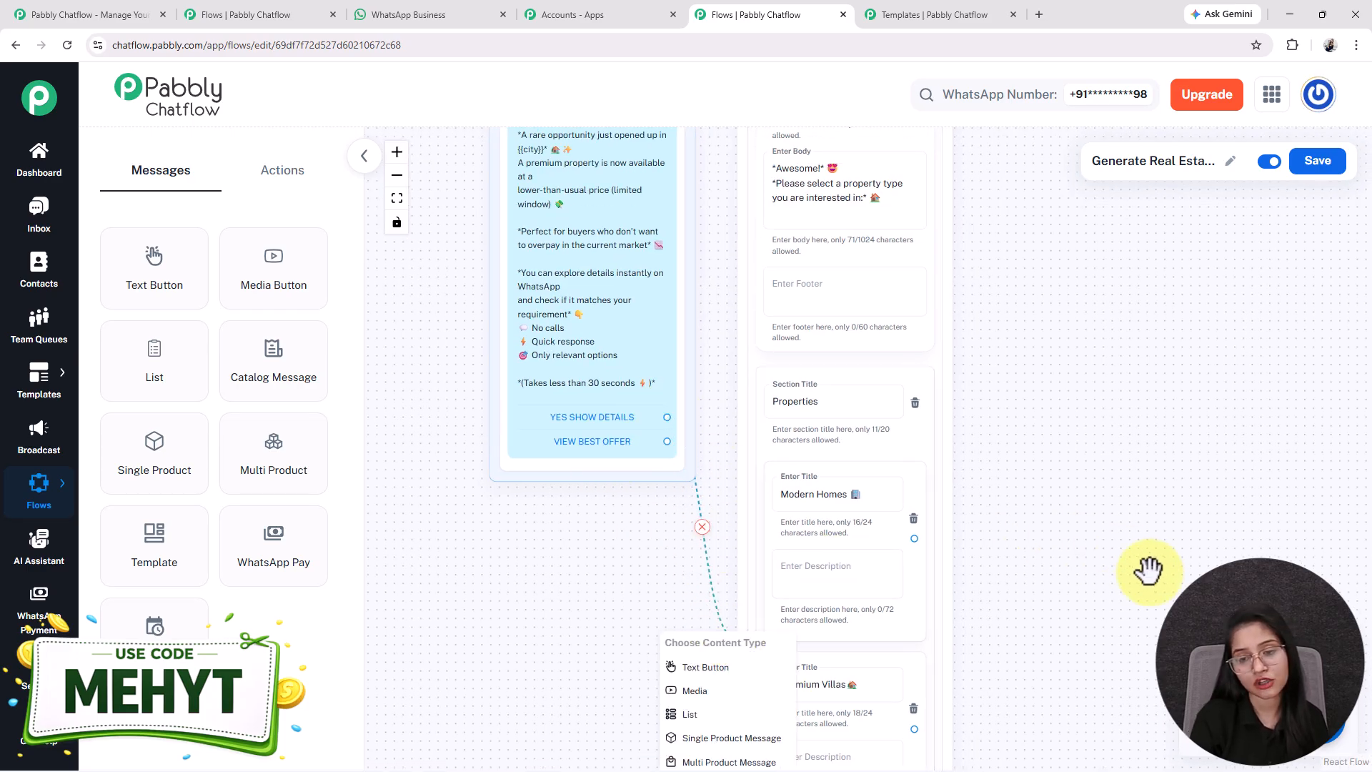
- Add a Set Custom Field action node that stores to the contact field PropertyType
{"action": "scroll", "coordinate": [1048, 570], "scroll_direction": "down", "scroll_amount": 2}
{"action": "left_click_drag", "start_coordinate": [1041, 630], "coordinate": [779, 346]}
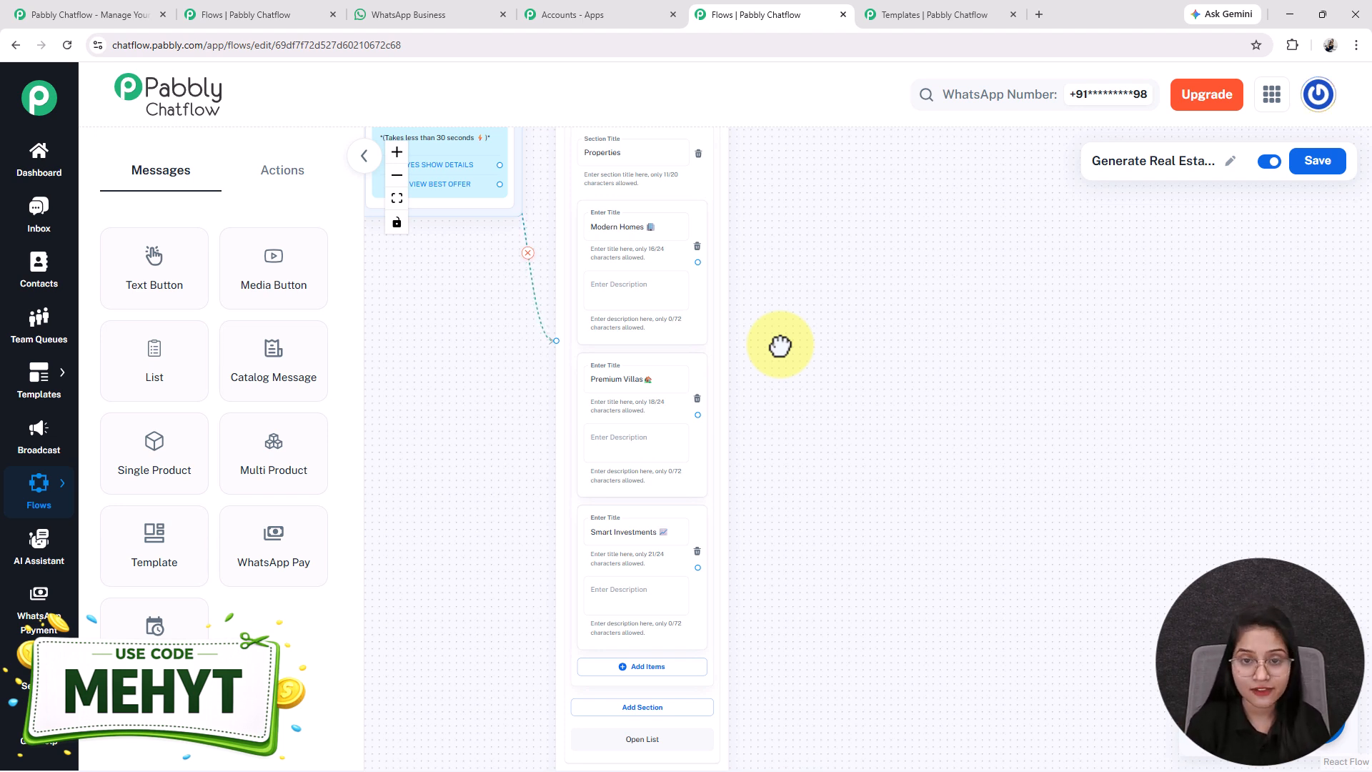
{"action": "left_click", "coordinate": [284, 171]}
{"action": "left_click_drag", "start_coordinate": [275, 465], "coordinate": [811, 191]}
{"action": "left_click", "coordinate": [805, 243]}
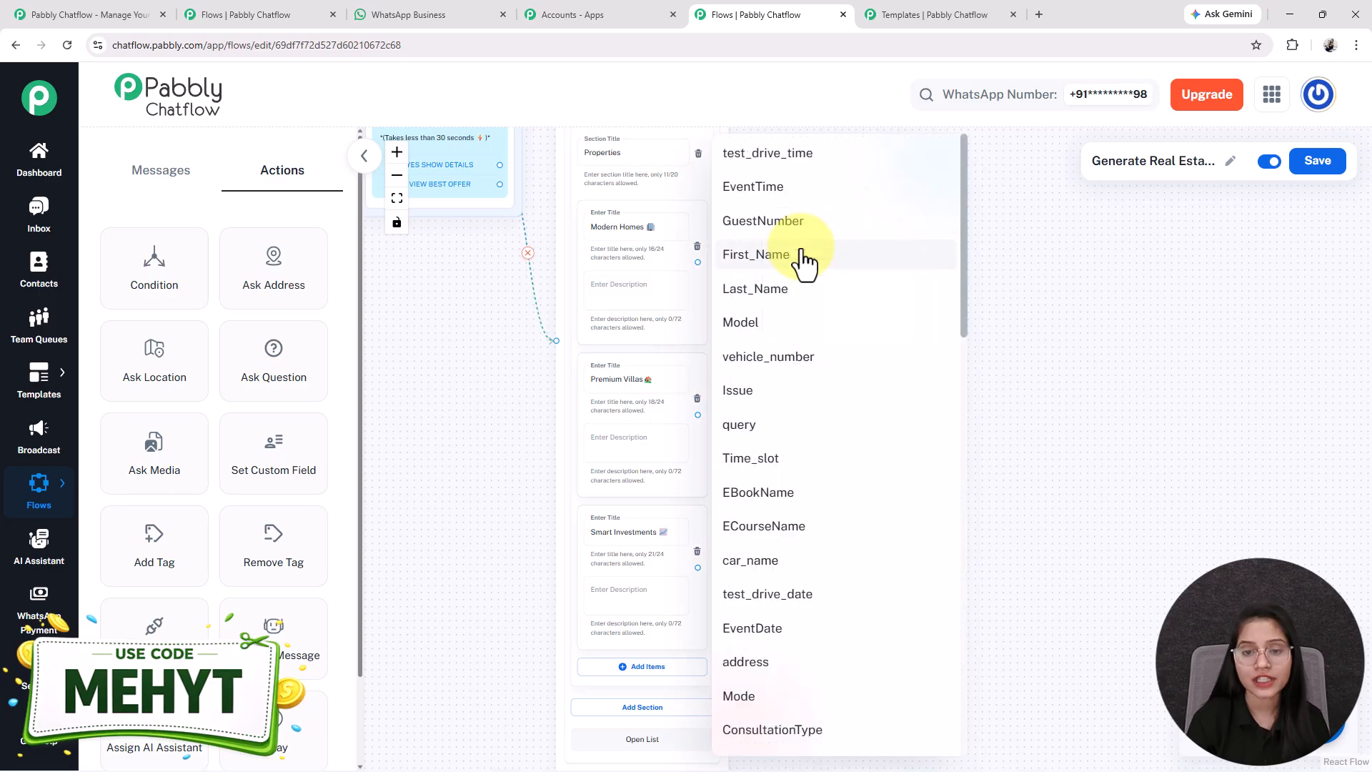
{"action": "scroll", "coordinate": [789, 614], "scroll_direction": "down", "scroll_amount": 10}
{"action": "scroll", "coordinate": [793, 501], "scroll_direction": "up", "scroll_amount": 3}
{"action": "left_click", "coordinate": [778, 298]}
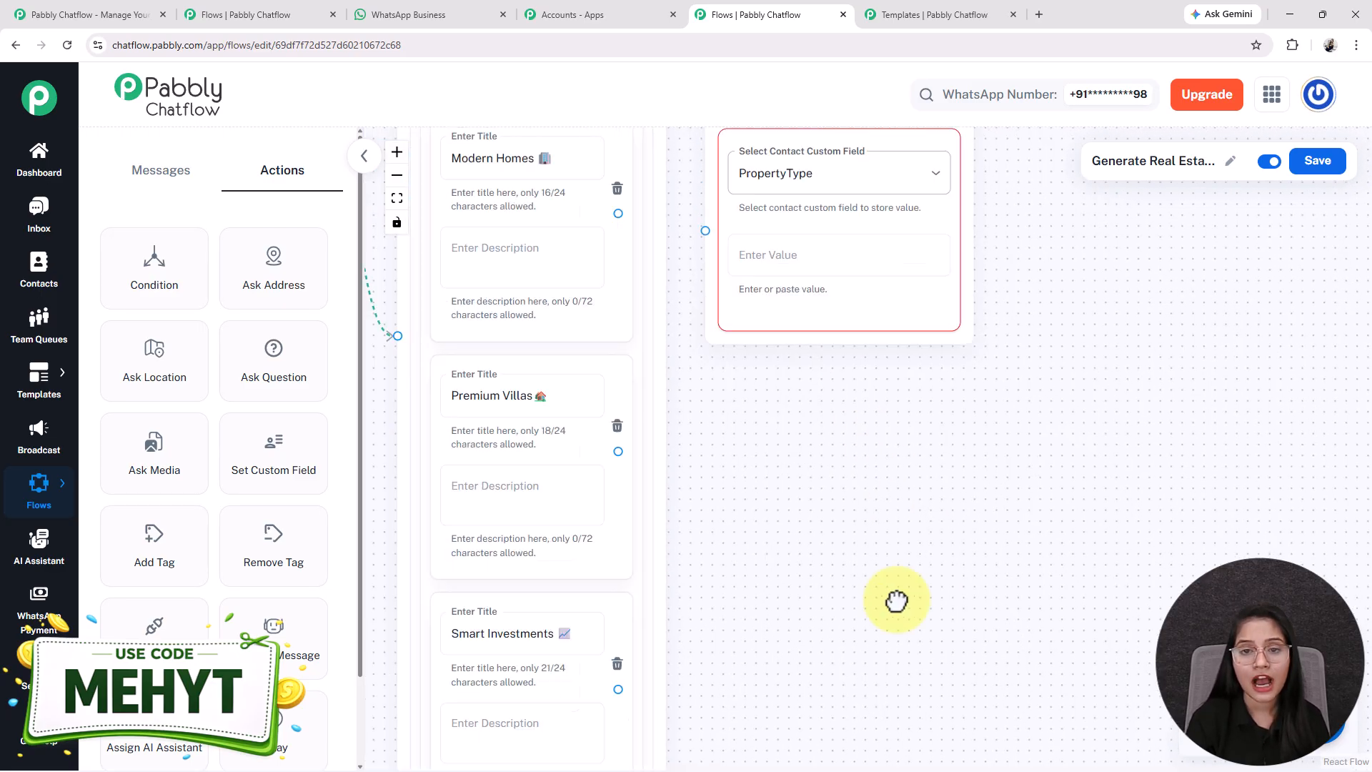
- Set the PropertyType value to Modern Homes, link it from the Modern Homes item, and save
{"action": "left_click", "coordinate": [562, 344]}
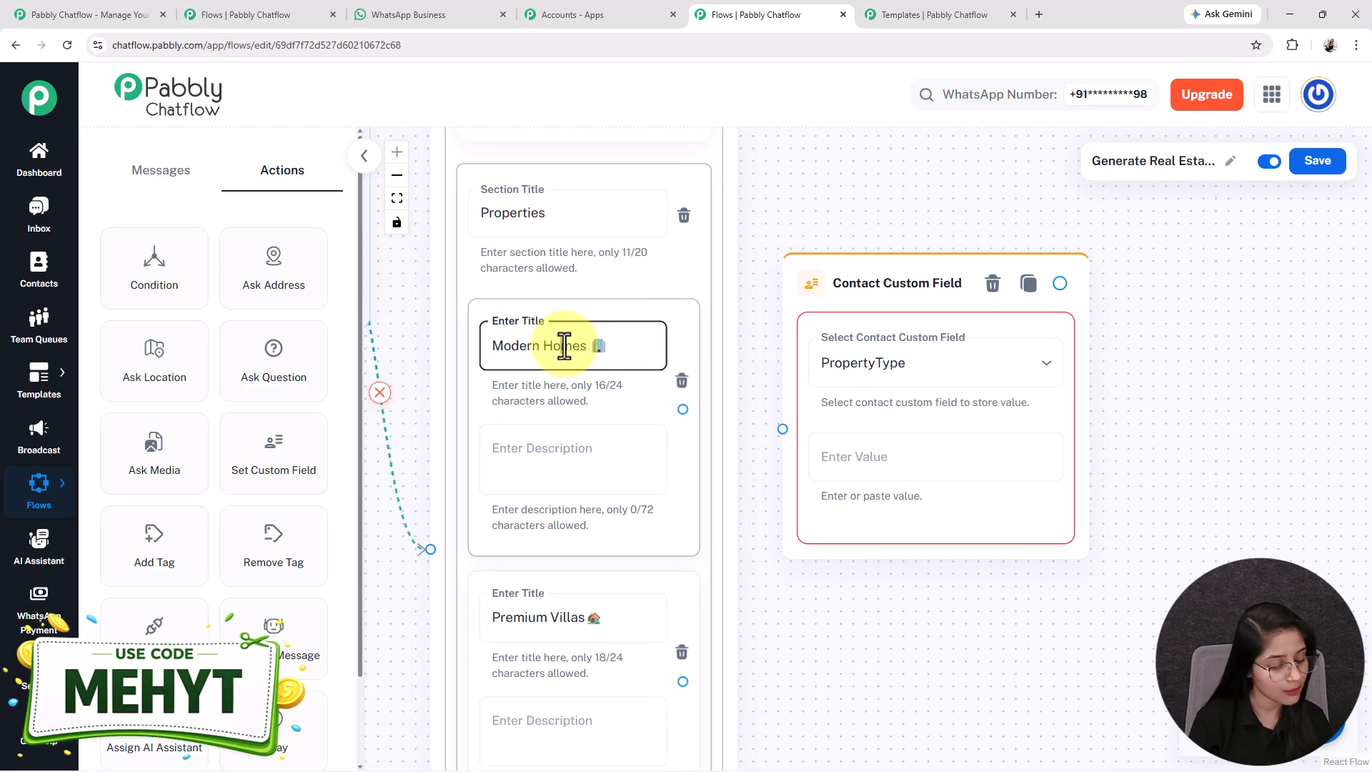
{"action": "key", "text": "ctrl+a"}
{"action": "key", "text": "ctrl+c"}
{"action": "left_click", "coordinate": [887, 438]}
{"action": "key", "text": "ctrl+v"}
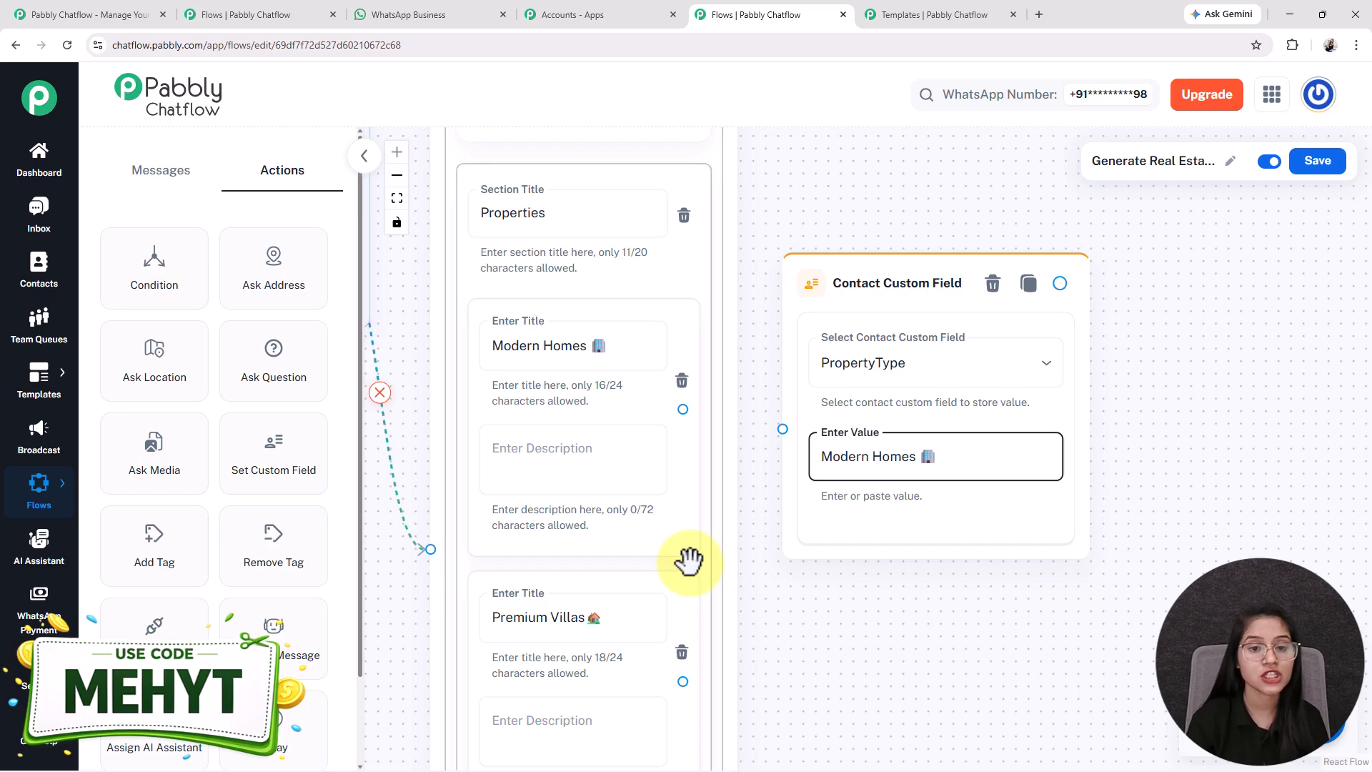
{"action": "left_click_drag", "start_coordinate": [679, 408], "coordinate": [780, 431]}
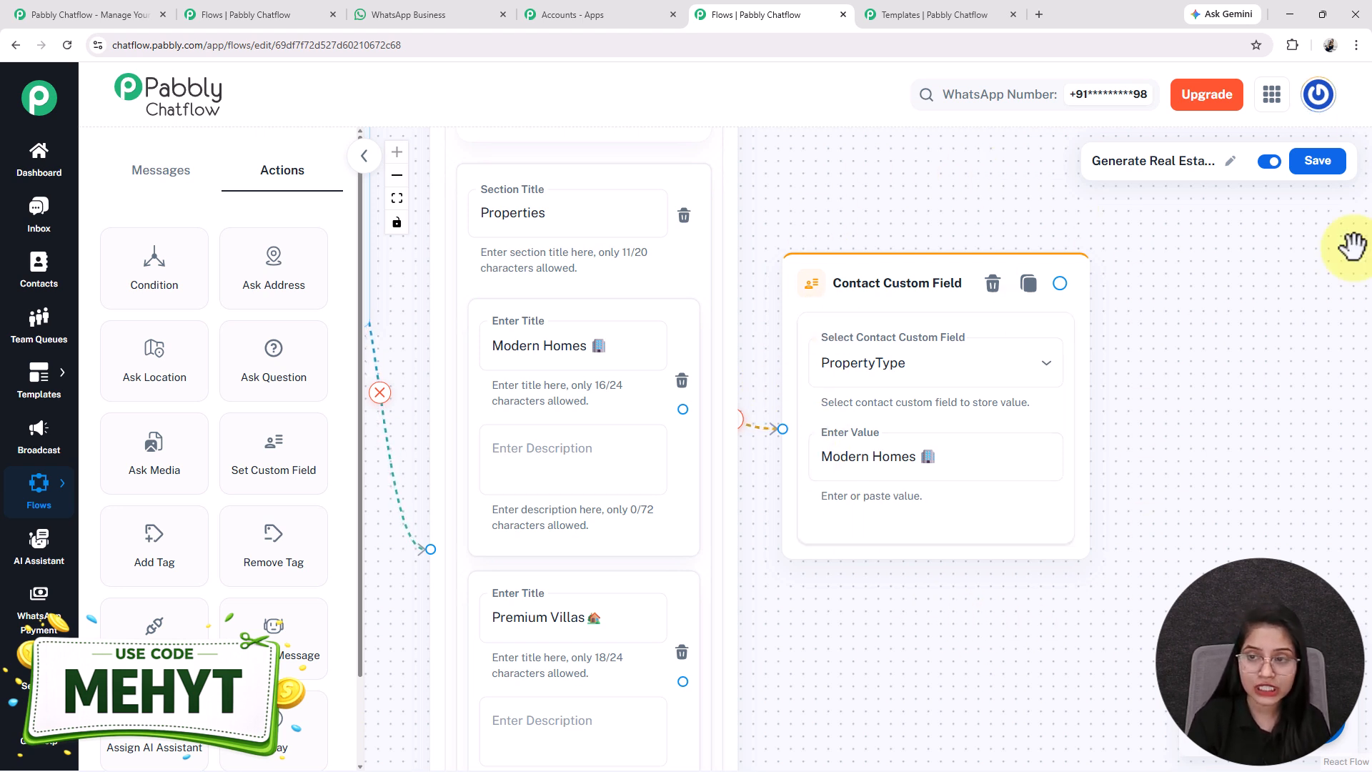
{"action": "left_click", "coordinate": [1307, 170]}
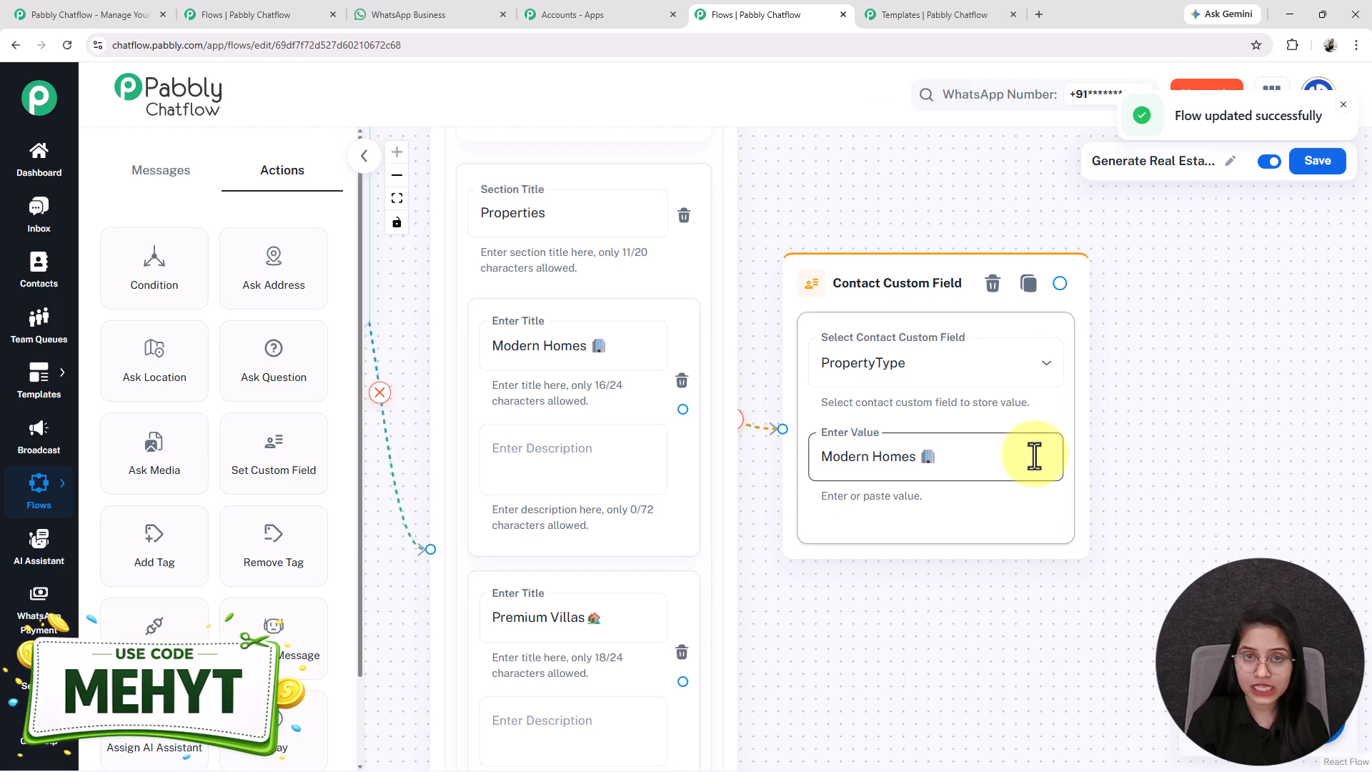
- Open Settings > Contact Custom Fields in a new browser tab
{"action": "mouse_move", "coordinate": [35, 667]}
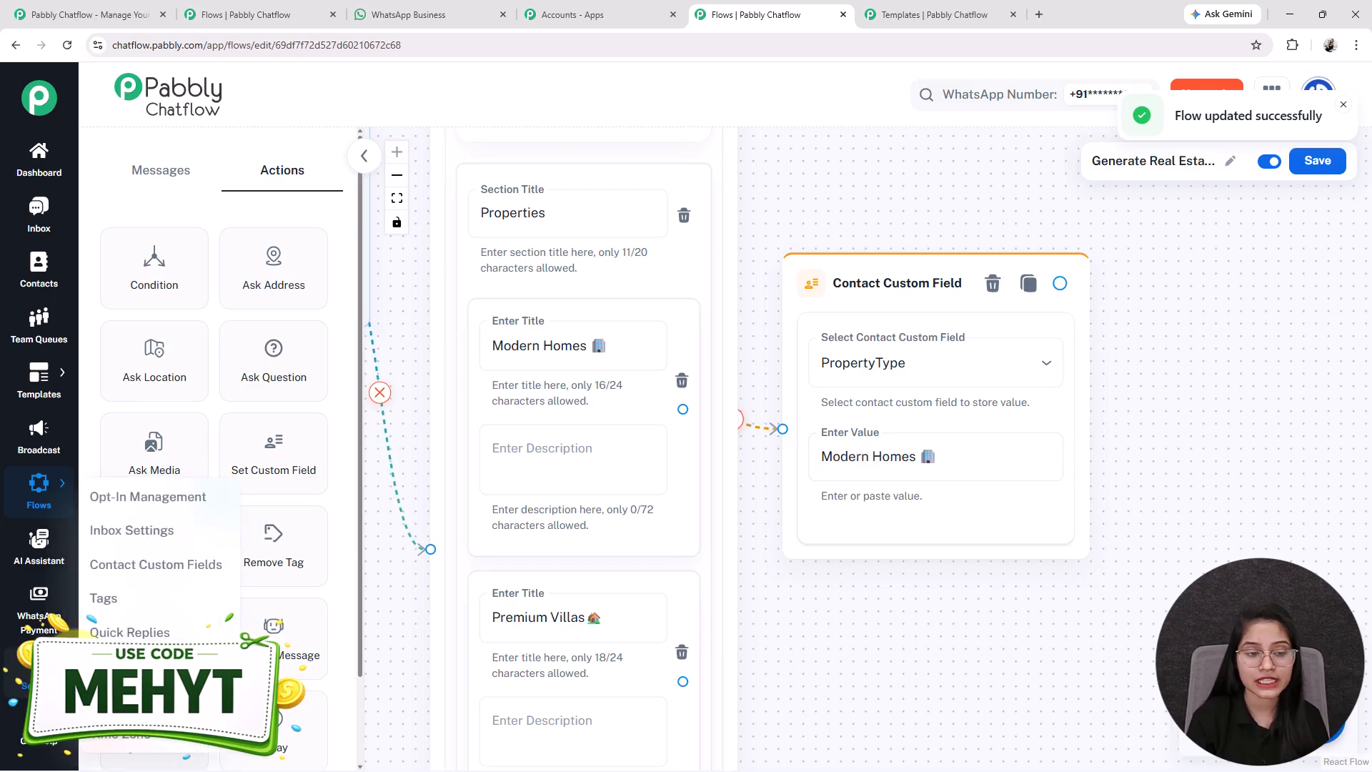
{"action": "right_click", "coordinate": [149, 561]}
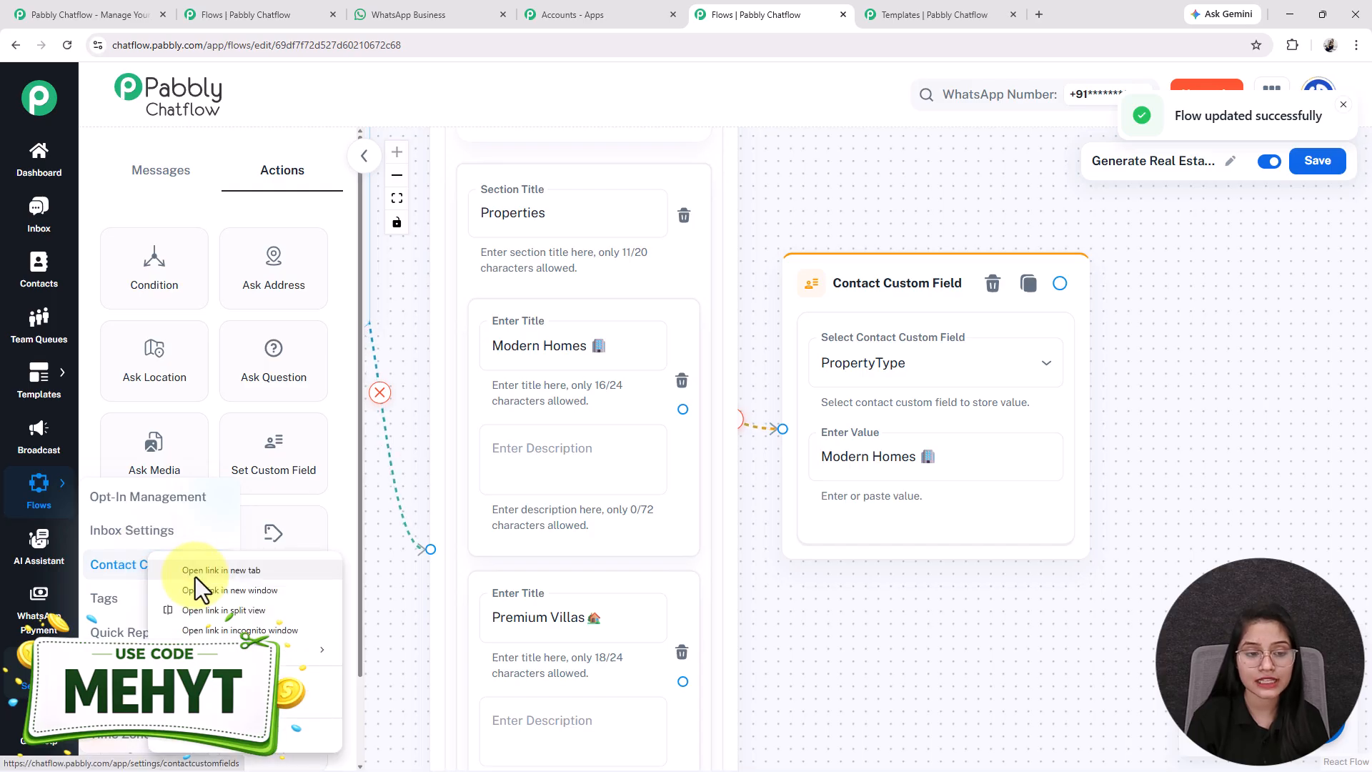
{"action": "left_click", "coordinate": [196, 577]}
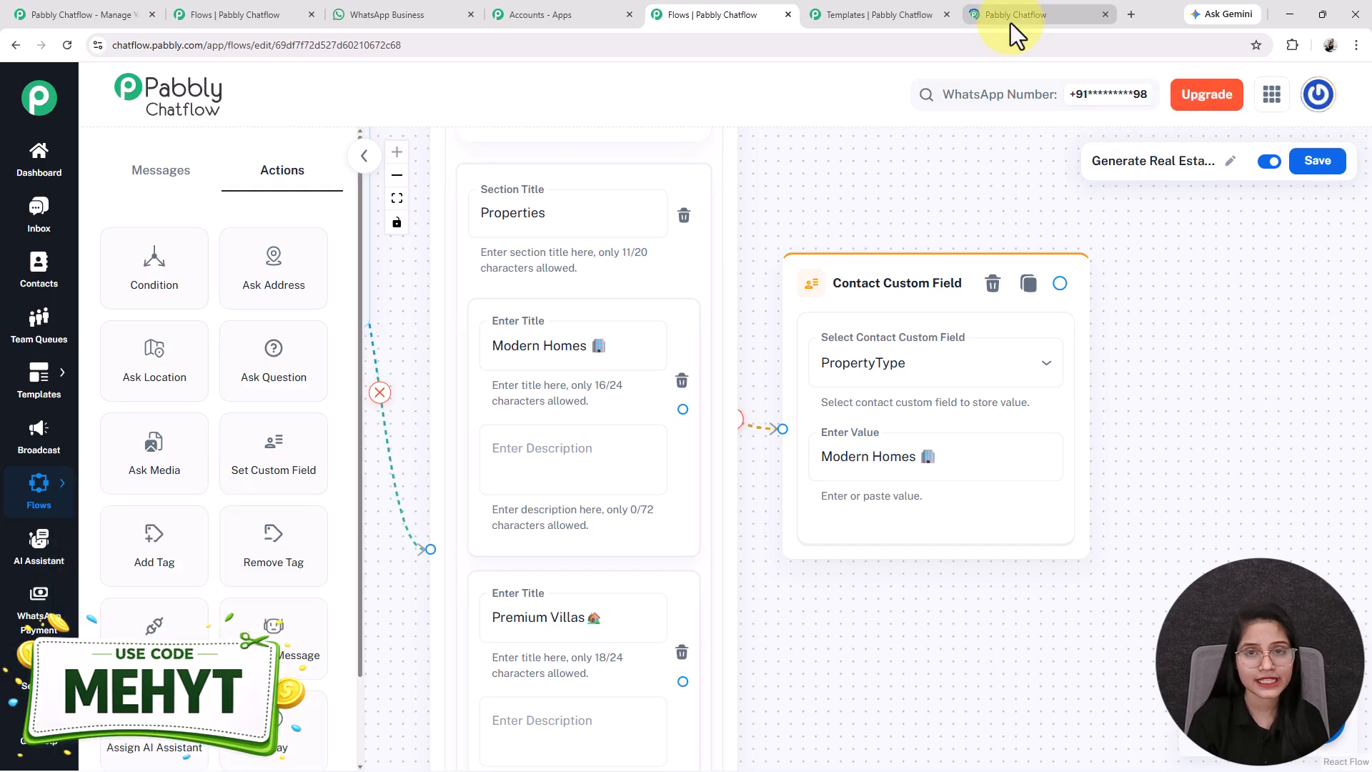
- On the Contact Custom Fields page, add a new blank field row
{"action": "left_click", "coordinate": [1010, 23]}
{"action": "scroll", "coordinate": [413, 490], "scroll_direction": "up", "scroll_amount": 1}
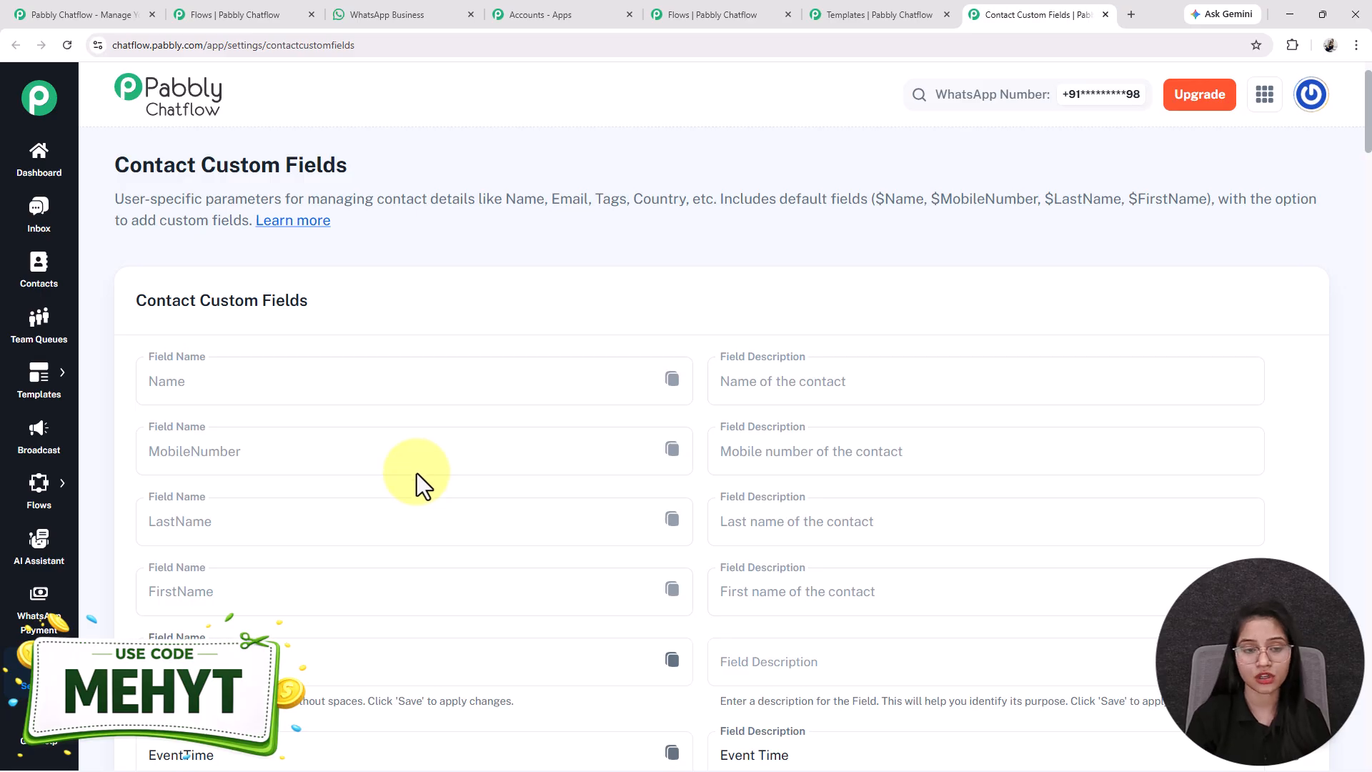
{"action": "scroll", "coordinate": [417, 500], "scroll_direction": "down", "scroll_amount": 10}
{"action": "scroll", "coordinate": [414, 696], "scroll_direction": "down", "scroll_amount": 8}
{"action": "scroll", "coordinate": [407, 757], "scroll_direction": "down", "scroll_amount": 15}
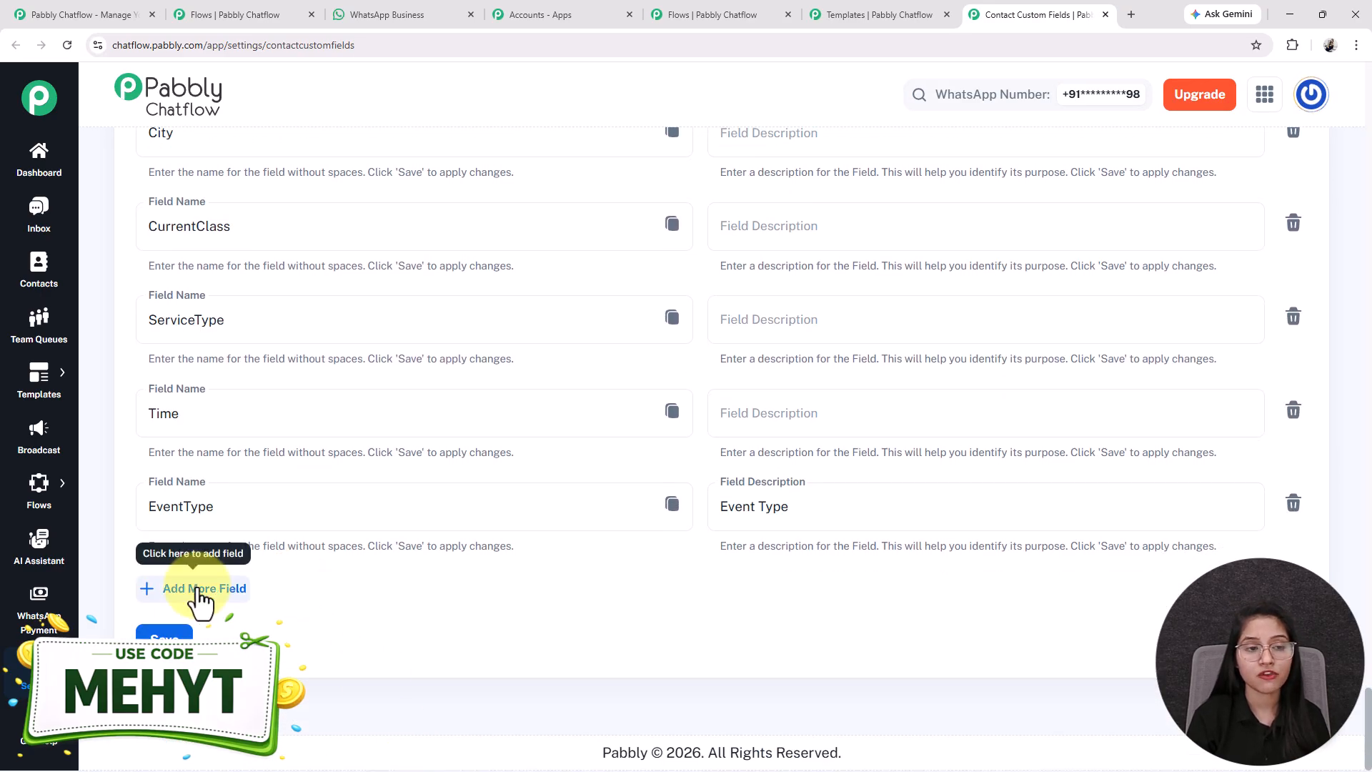
{"action": "left_click", "coordinate": [201, 598]}
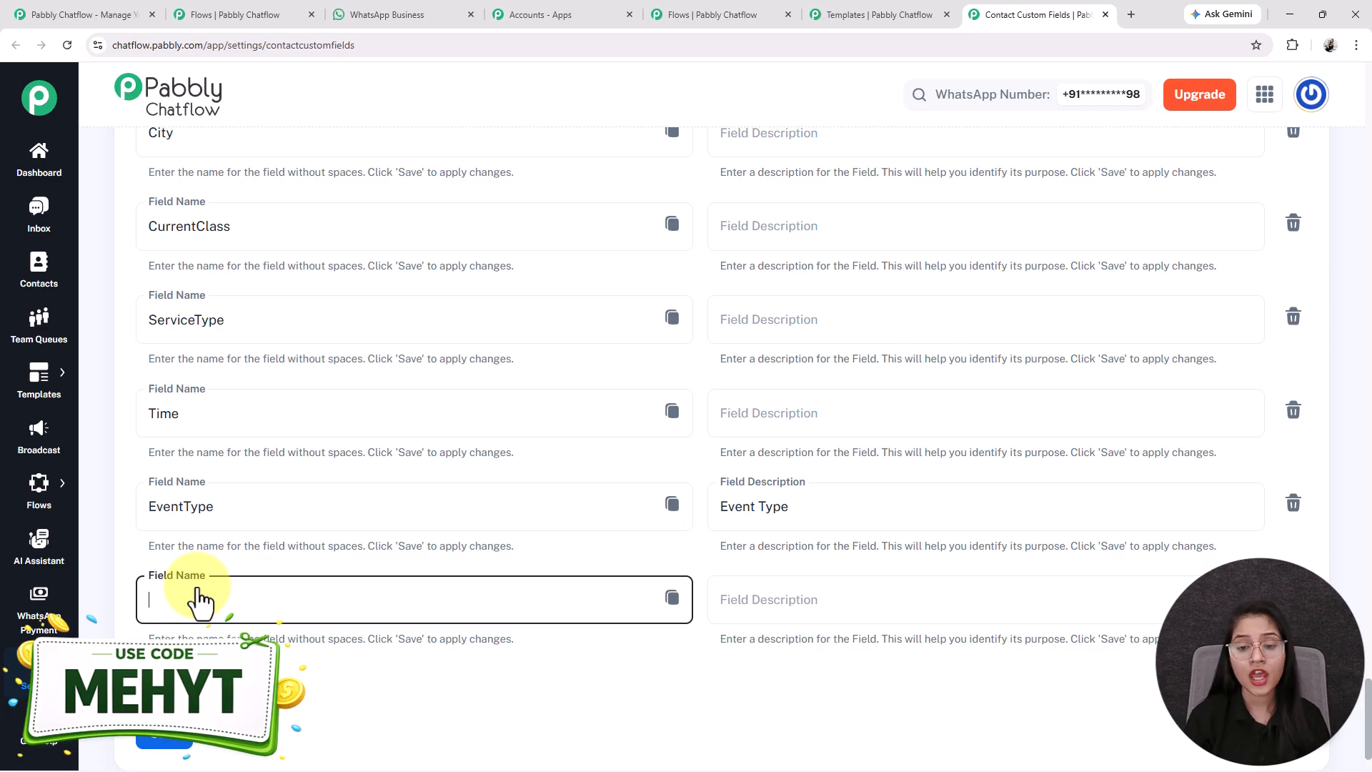
{"action": "left_click", "coordinate": [821, 600]}
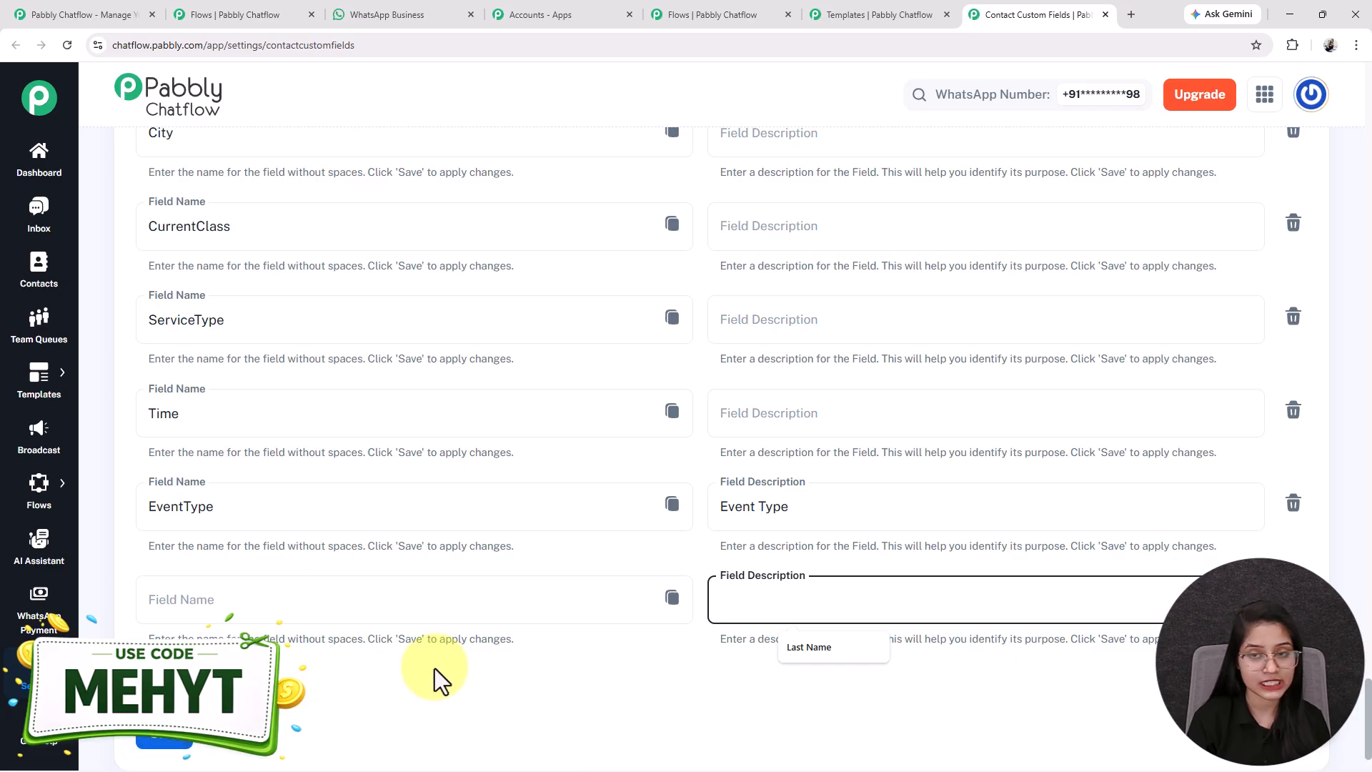
- Search the page for 'proper' and select the PropertyType field name
{"action": "key", "text": "ctrl+f"}
{"action": "type", "text": "proper"}
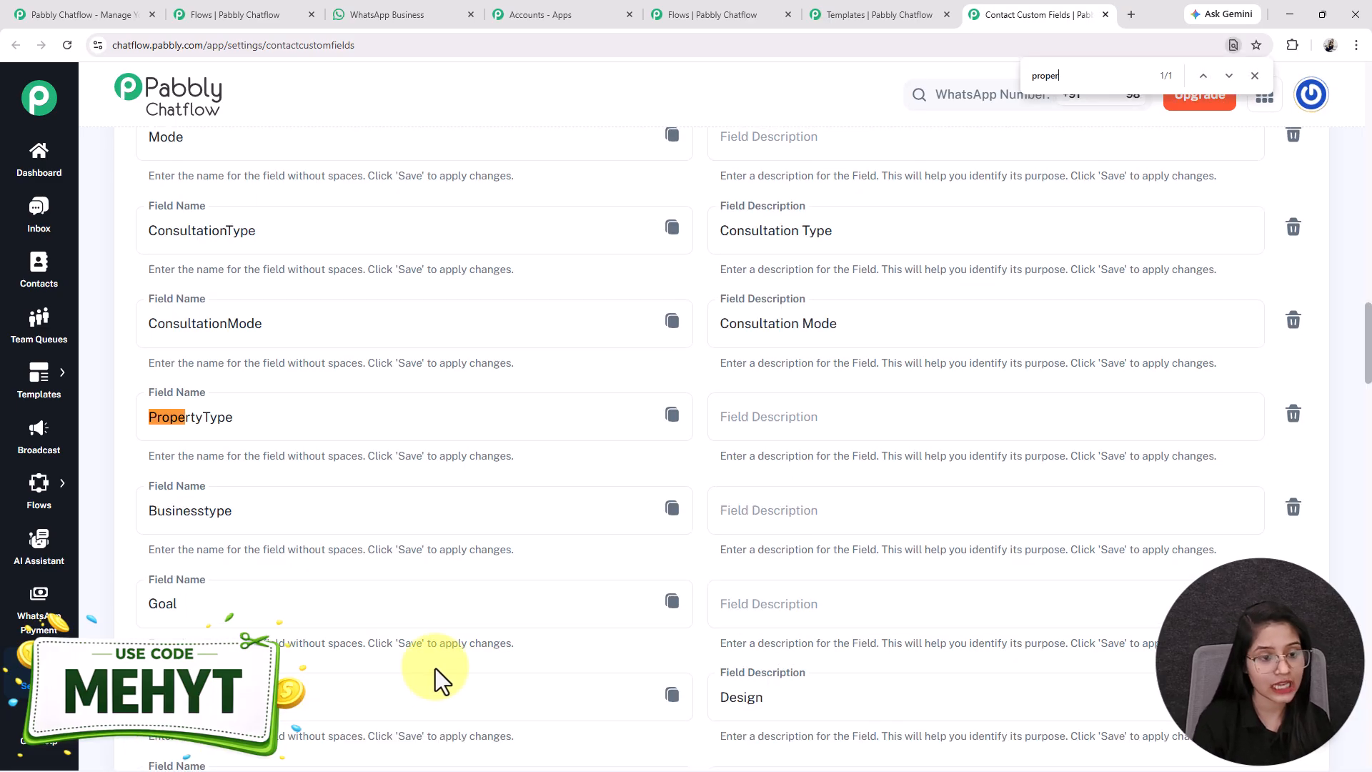
{"action": "double_click", "coordinate": [150, 420]}
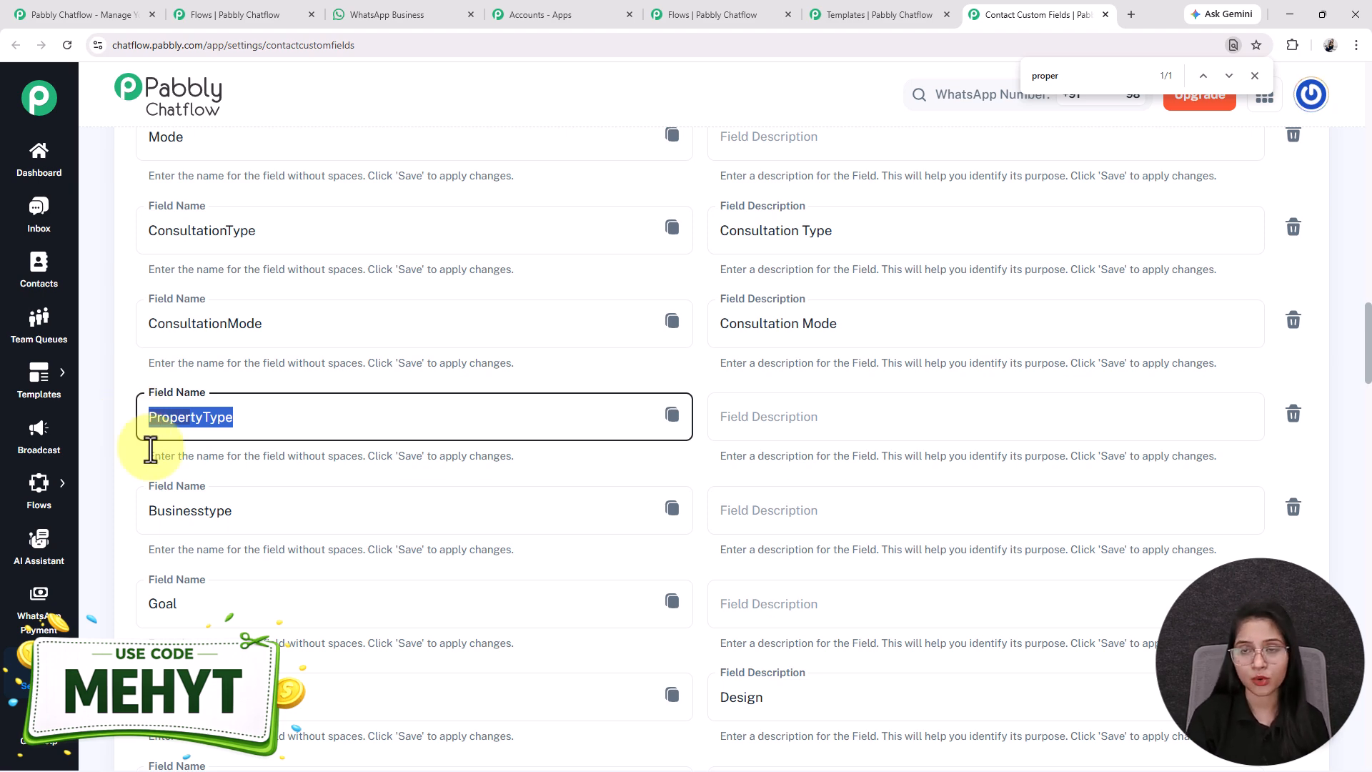
- Back in the flow, check the Smart Investments title and its stored PropertyType value
{"action": "left_click", "coordinate": [1106, 15]}
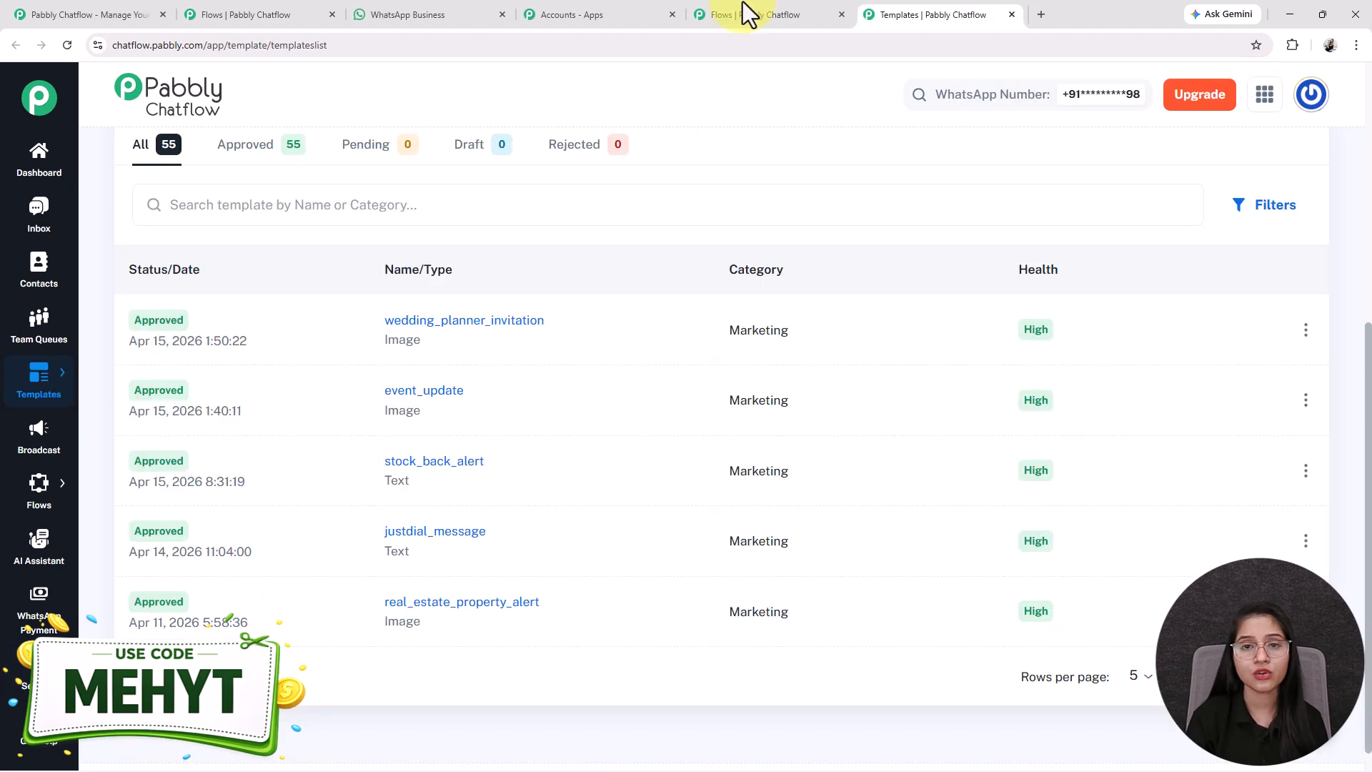
{"action": "left_click", "coordinate": [749, 18]}
{"action": "scroll", "coordinate": [773, 469], "scroll_direction": "down", "scroll_amount": 2}
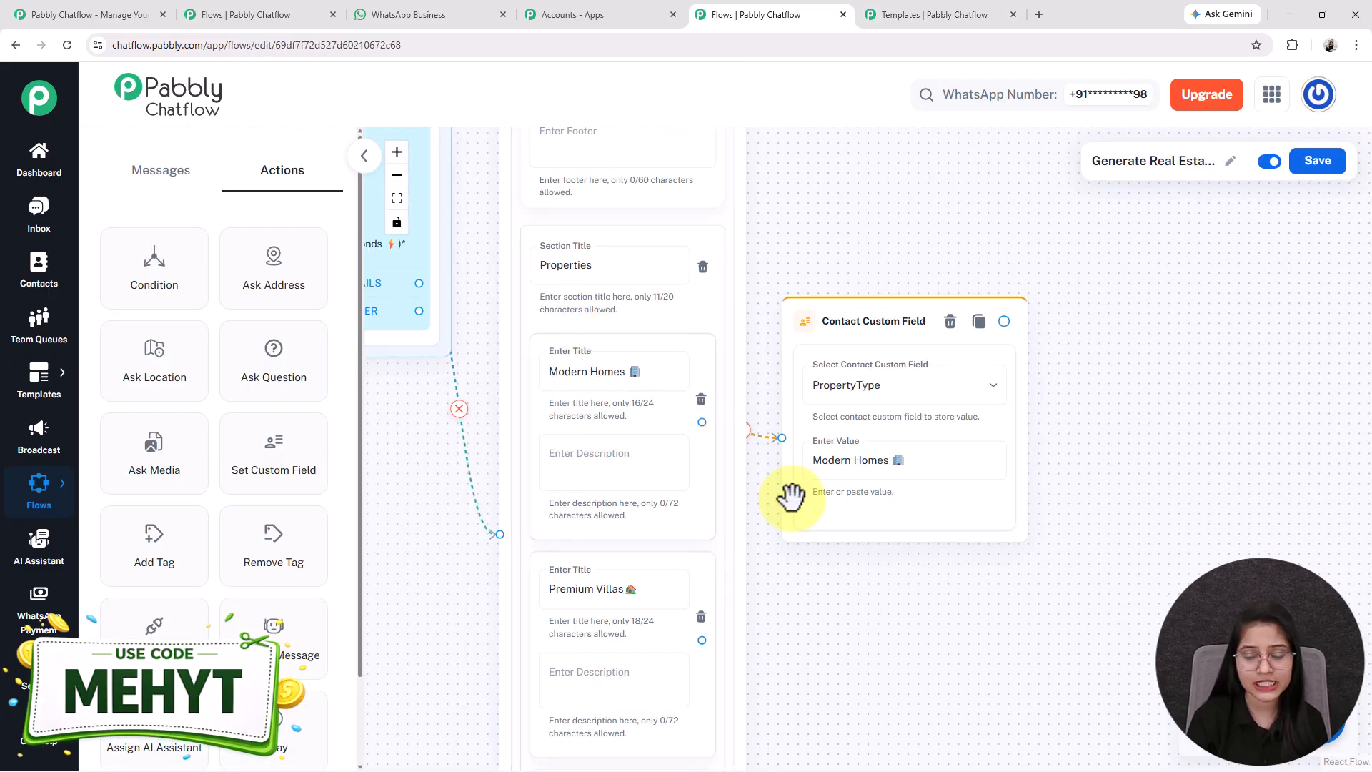
{"action": "scroll", "coordinate": [796, 500], "scroll_direction": "down", "scroll_amount": 1}
{"action": "left_click_drag", "start_coordinate": [943, 666], "coordinate": [853, 445]}
{"action": "scroll", "coordinate": [841, 293], "scroll_direction": "down", "scroll_amount": 1}
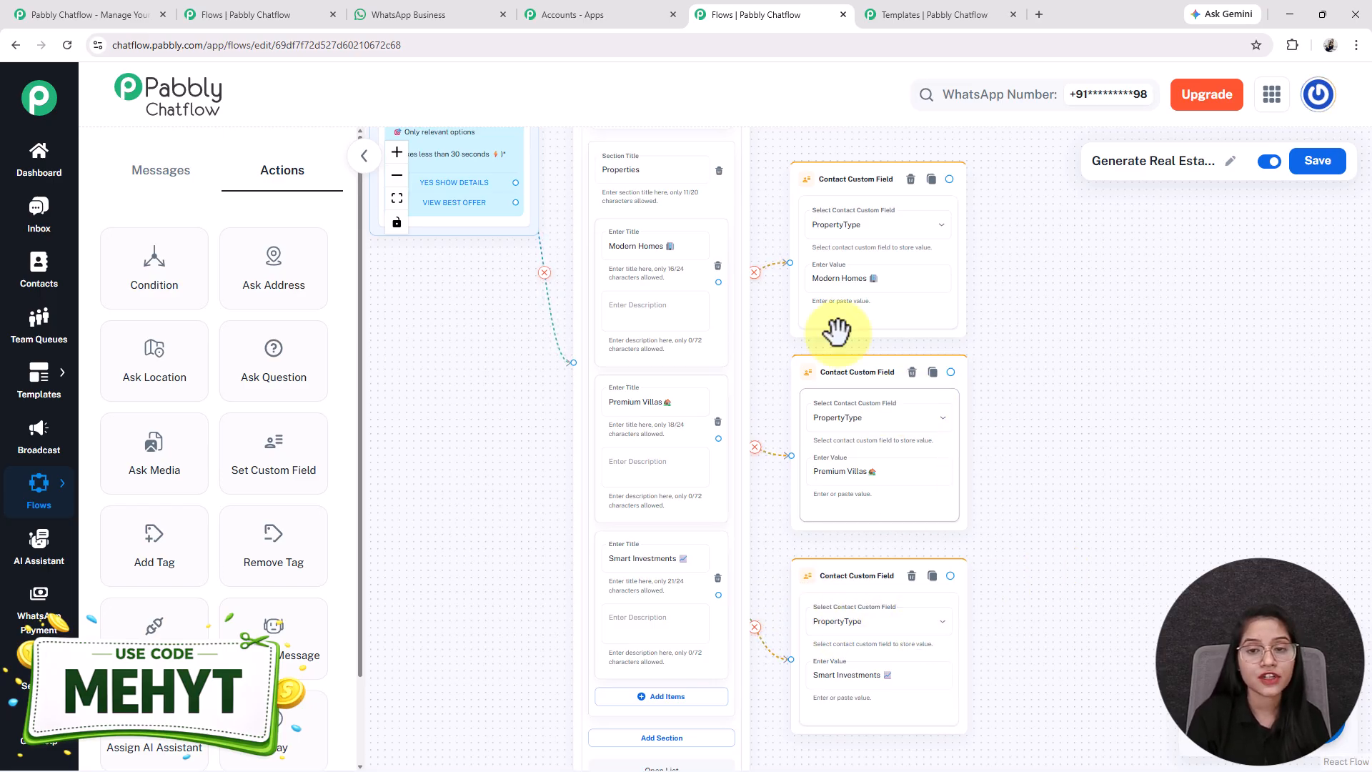
{"action": "triple_click", "coordinate": [825, 675]}
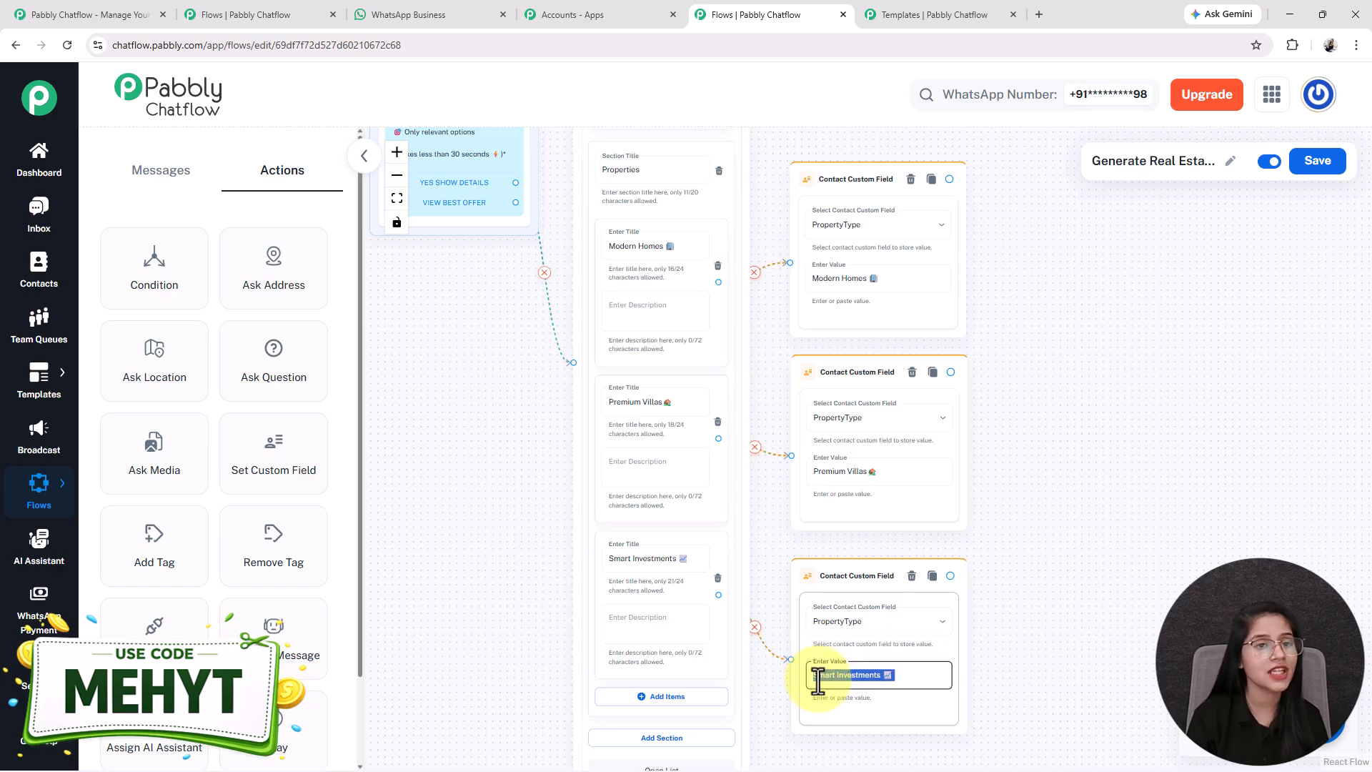
{"action": "triple_click", "coordinate": [649, 559]}
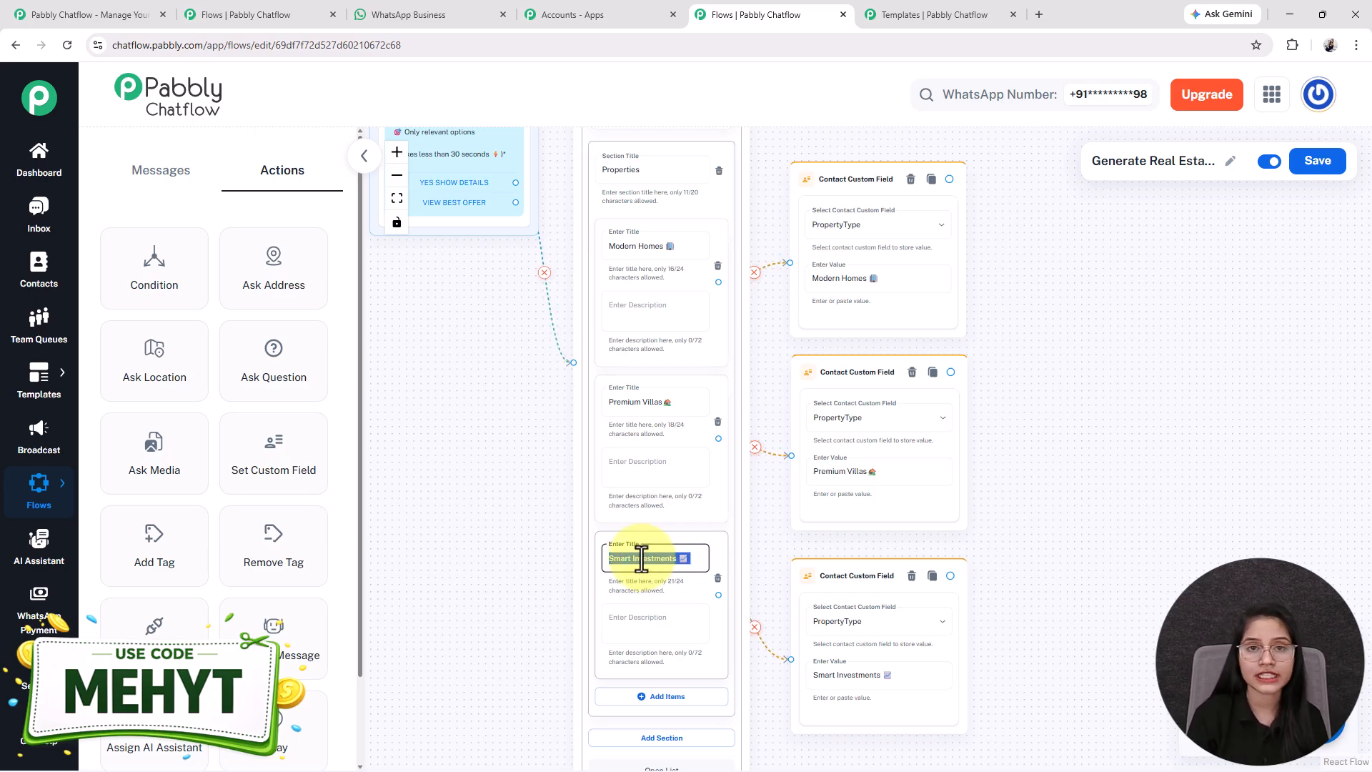
{"action": "triple_click", "coordinate": [865, 674]}
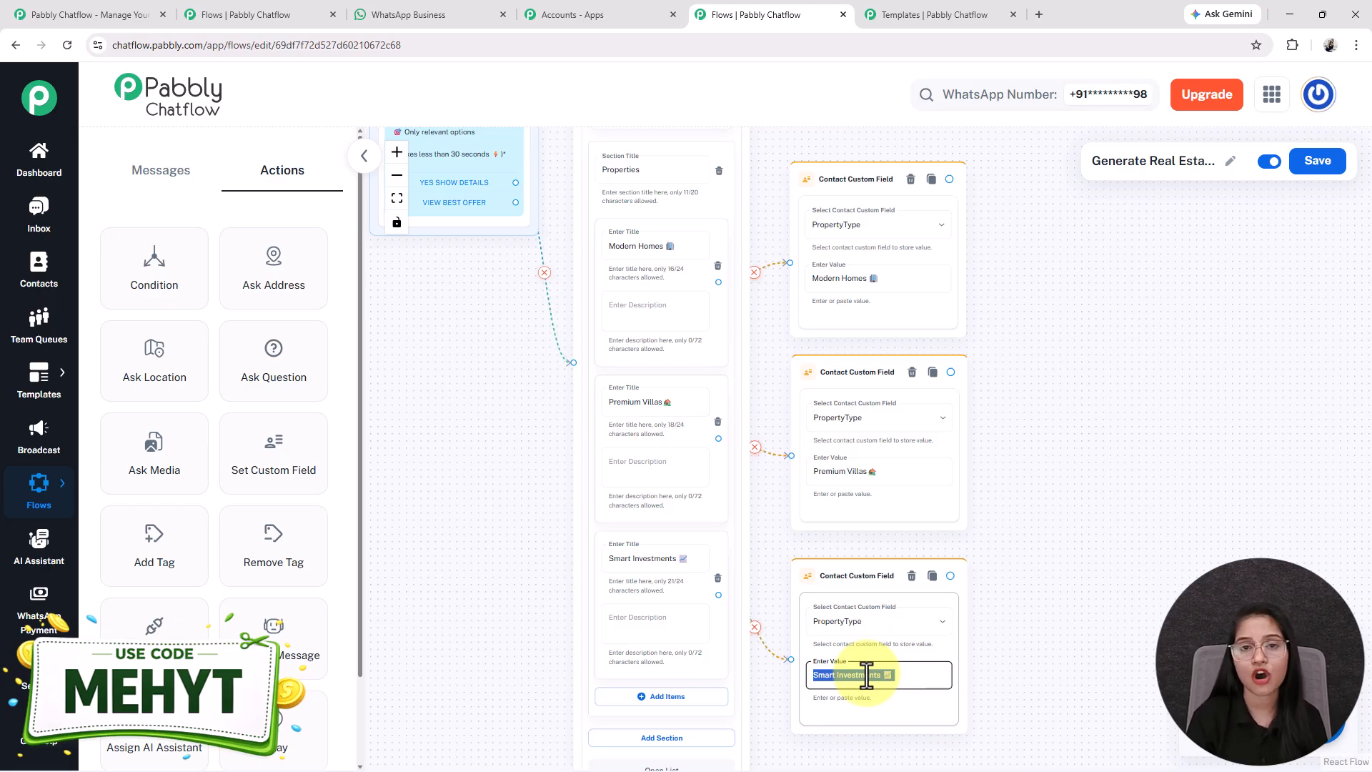
{"action": "scroll", "coordinate": [866, 675], "scroll_direction": "down", "scroll_amount": 1}
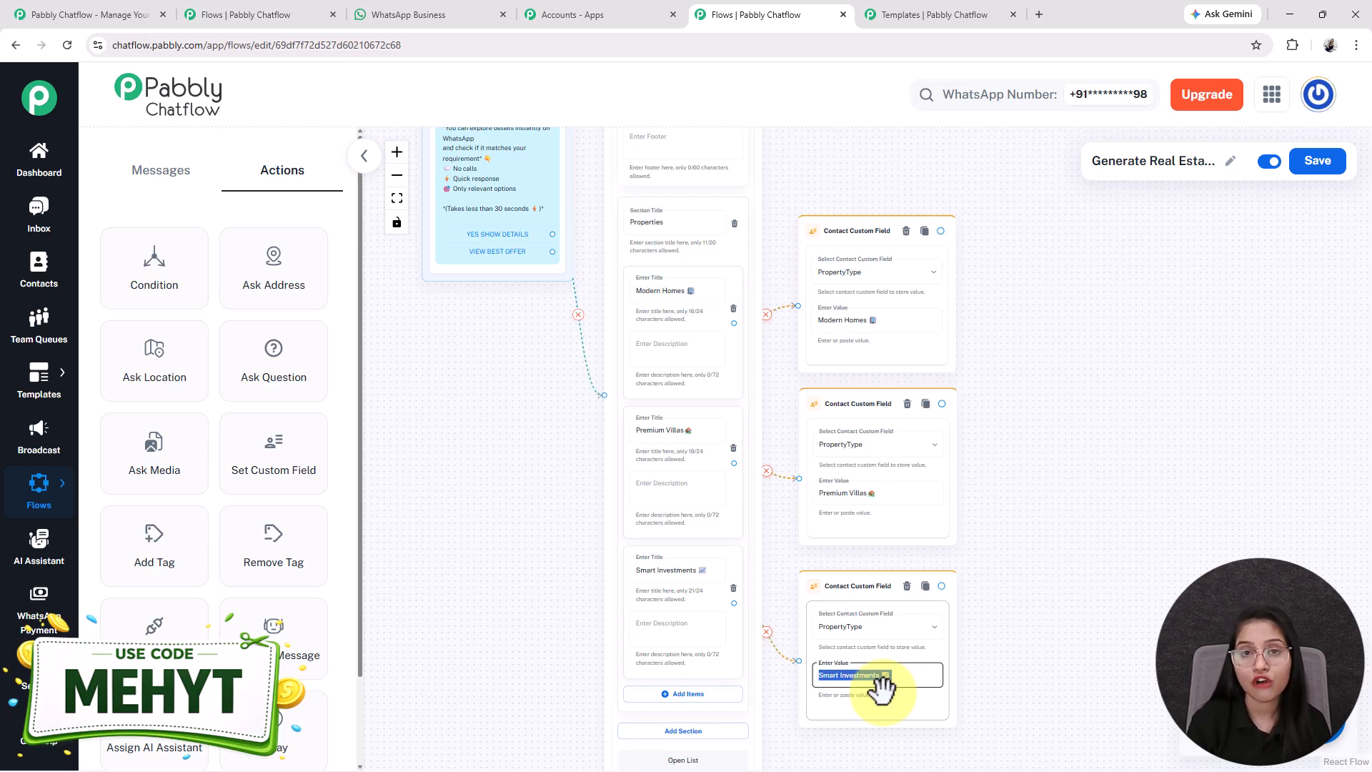
- Add an Ask Question node and paste the full-name booking message
{"action": "left_click", "coordinate": [279, 371]}
{"action": "left_click_drag", "start_coordinate": [704, 434], "coordinate": [1035, 362]}
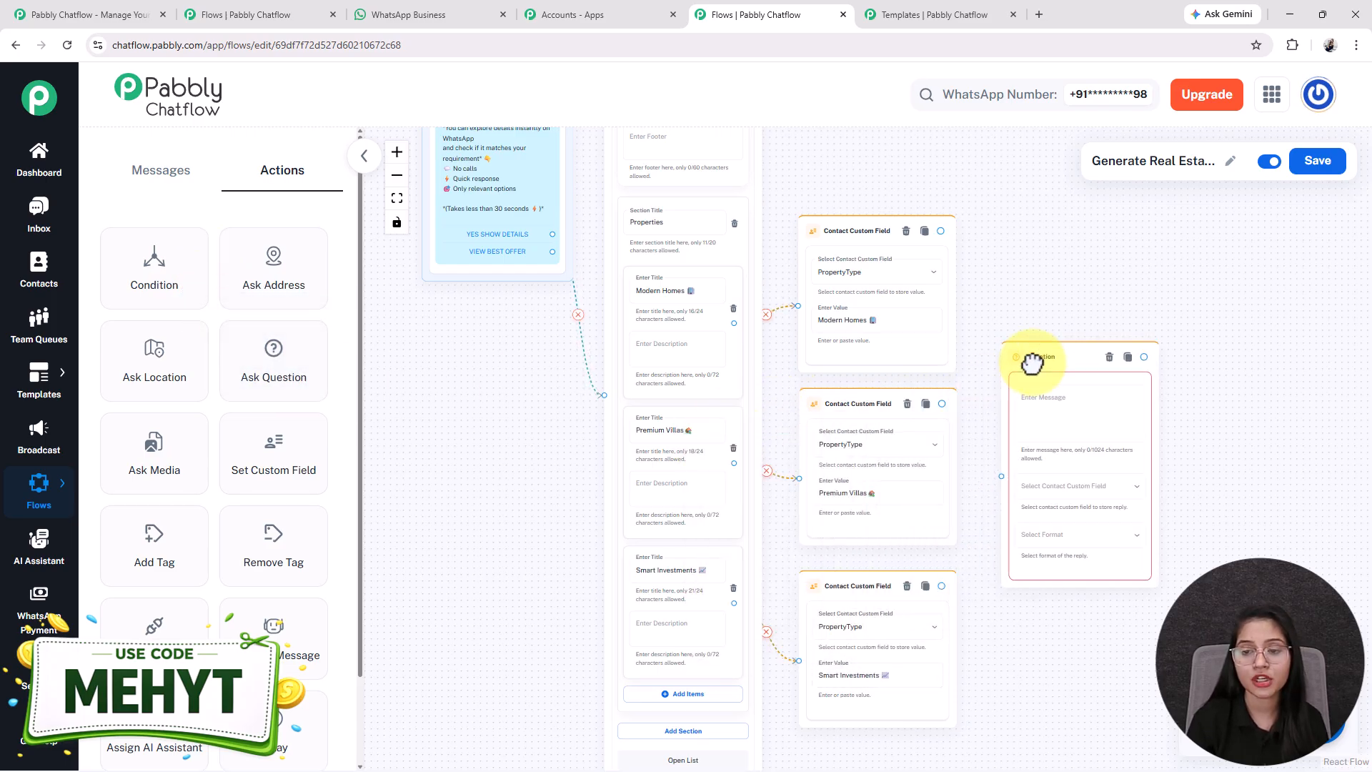
{"action": "scroll", "coordinate": [958, 380], "scroll_direction": "up", "scroll_amount": 3}
{"action": "left_click_drag", "start_coordinate": [991, 237], "coordinate": [824, 98]}
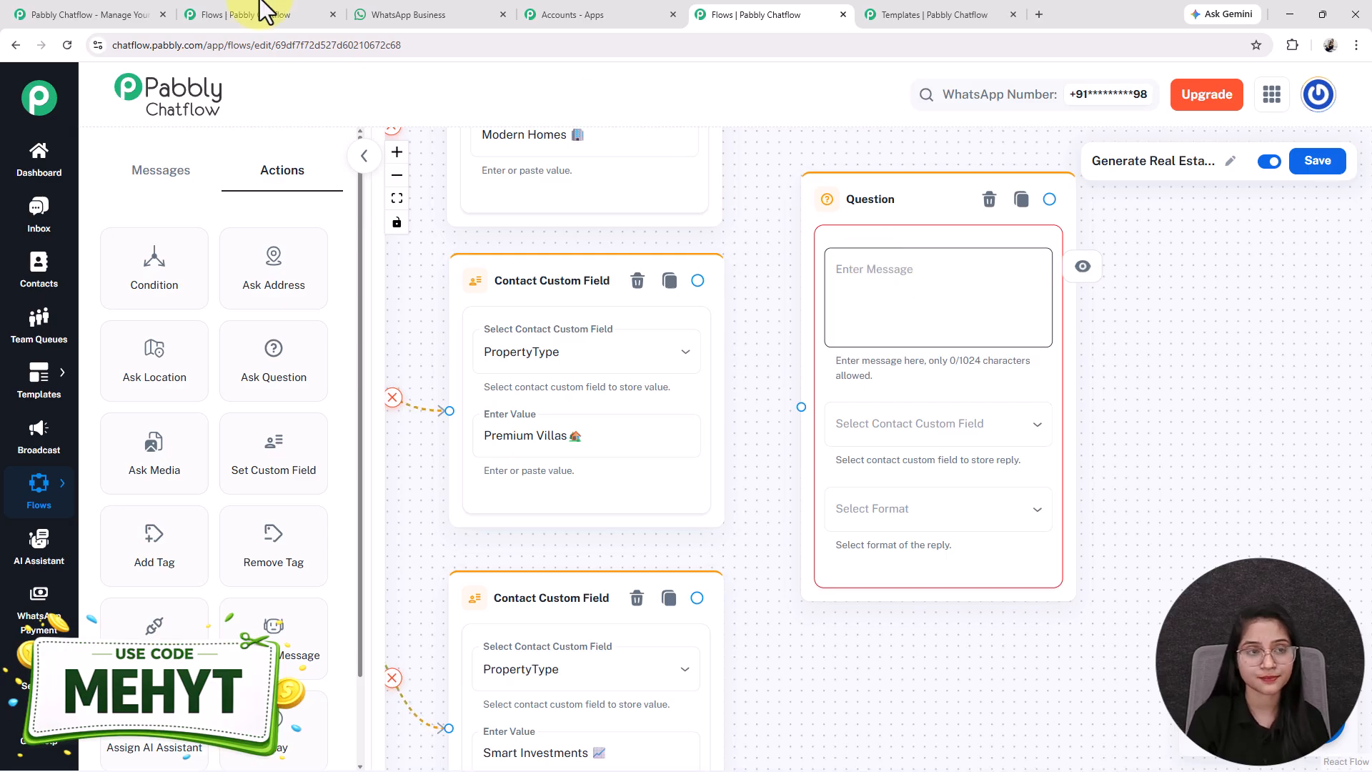
{"action": "left_click", "coordinate": [926, 292]}
{"action": "type", "text": "*Please provide your Full Name for the booking.* 📝"}
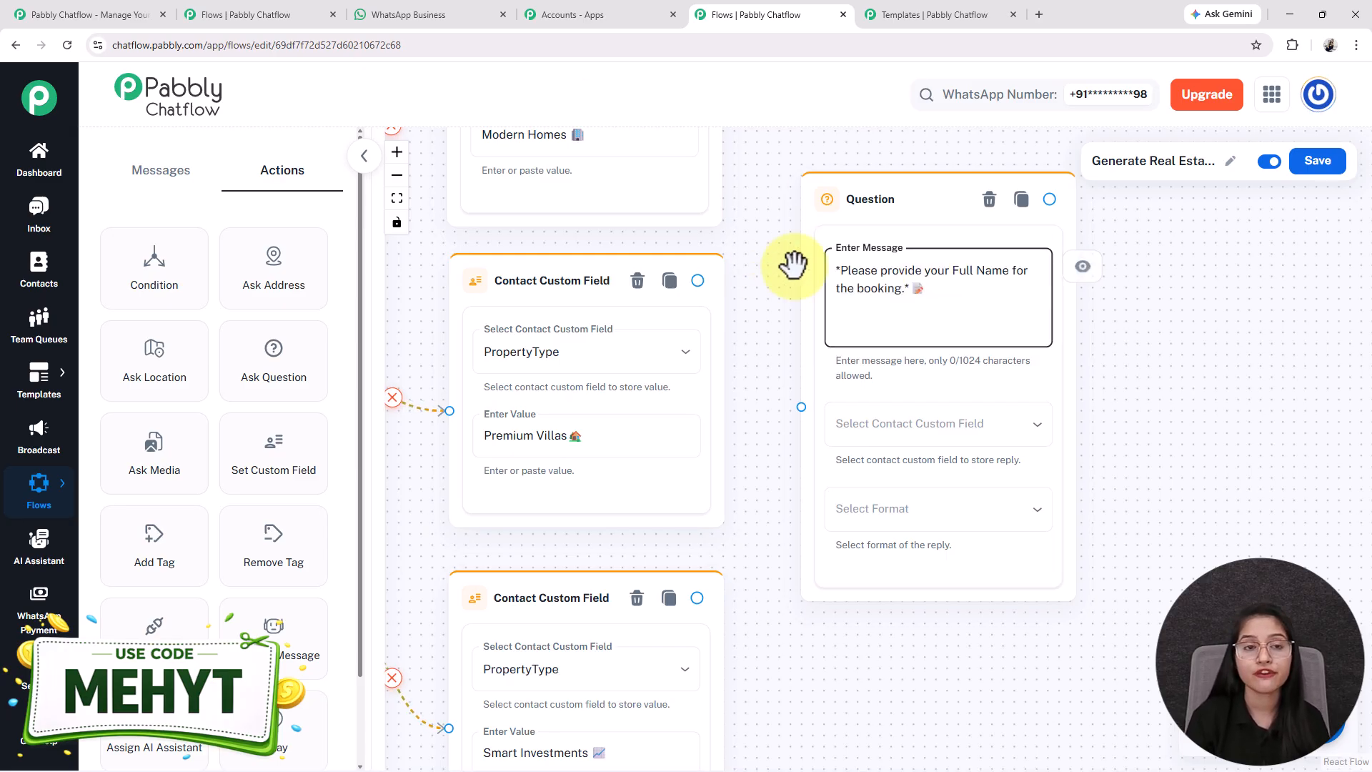
- Save replies to the FullName field with Text format and 0 attempts
{"action": "left_click", "coordinate": [919, 427]}
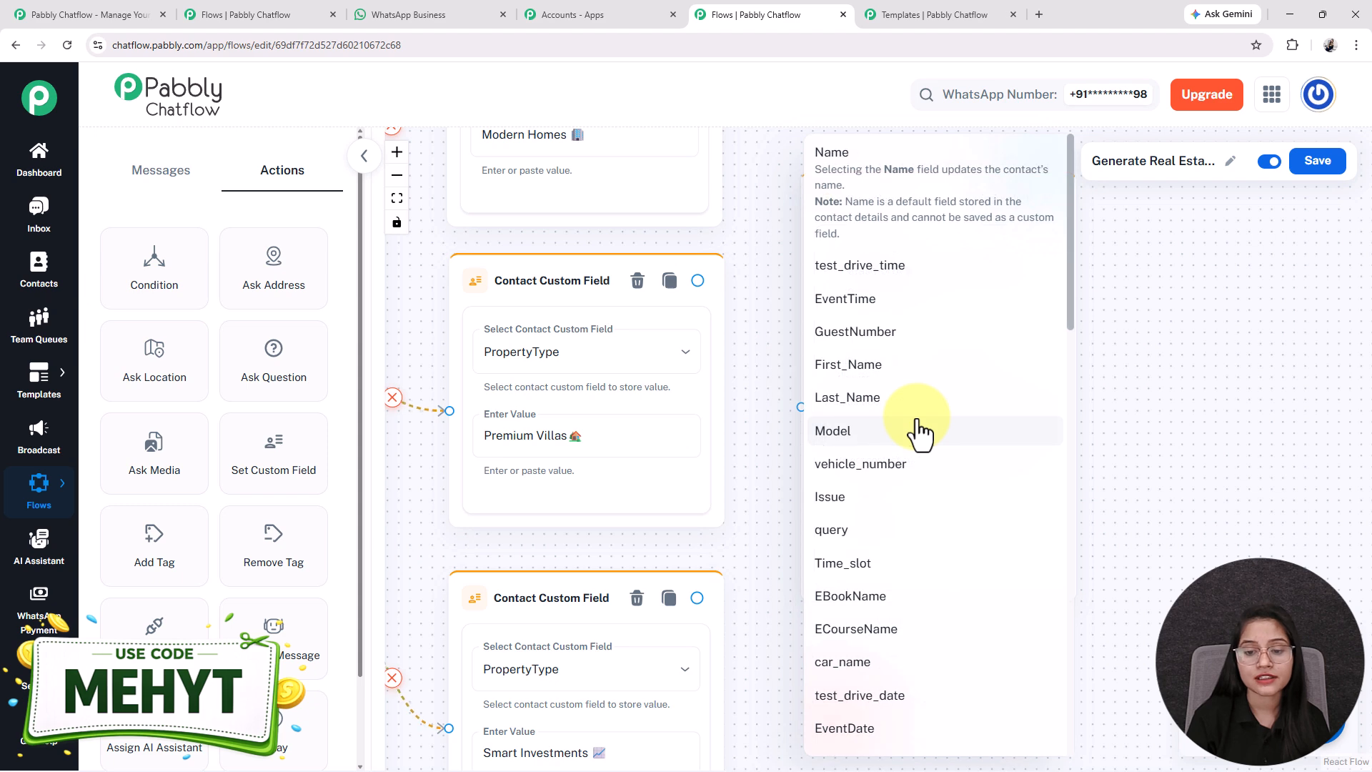
{"action": "scroll", "coordinate": [916, 457], "scroll_direction": "down", "scroll_amount": 8}
{"action": "scroll", "coordinate": [907, 568], "scroll_direction": "down", "scroll_amount": 5}
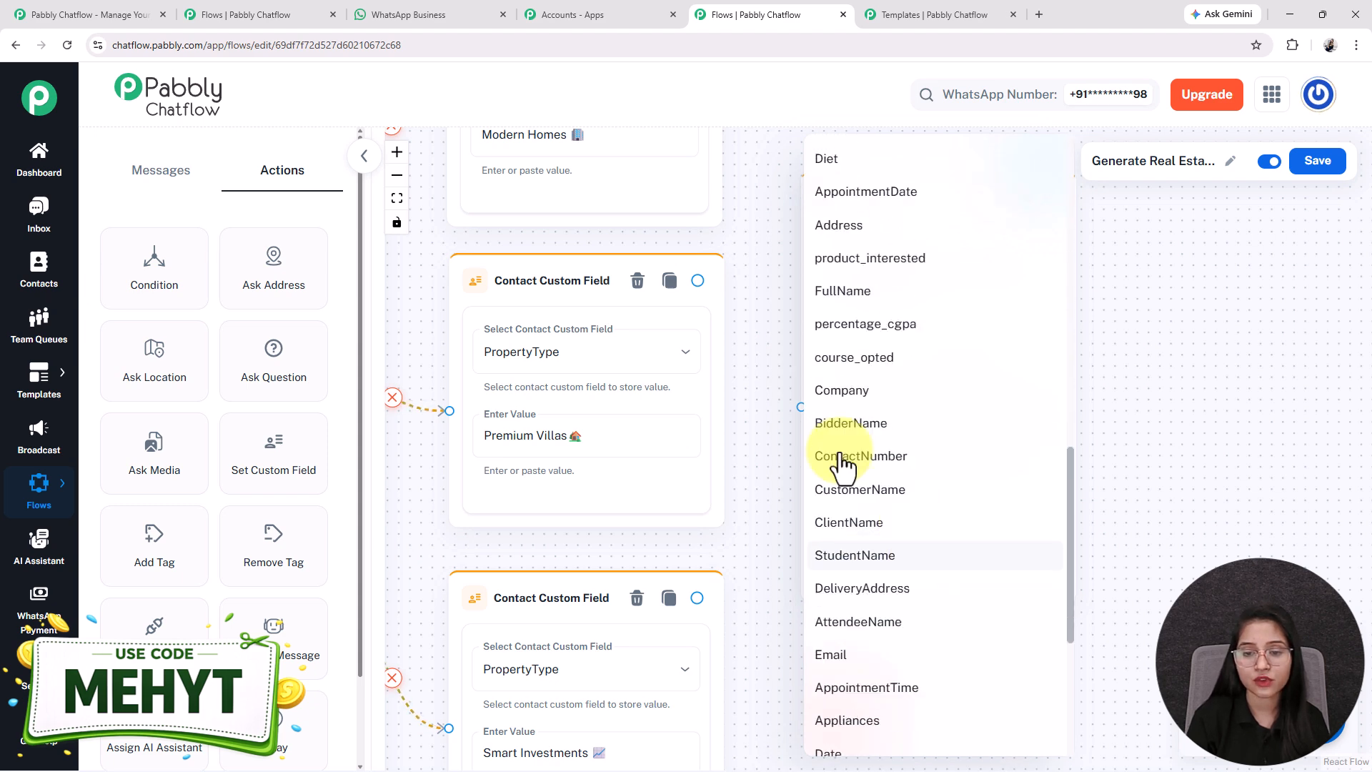
{"action": "left_click", "coordinate": [829, 307]}
{"action": "left_click", "coordinate": [875, 518]}
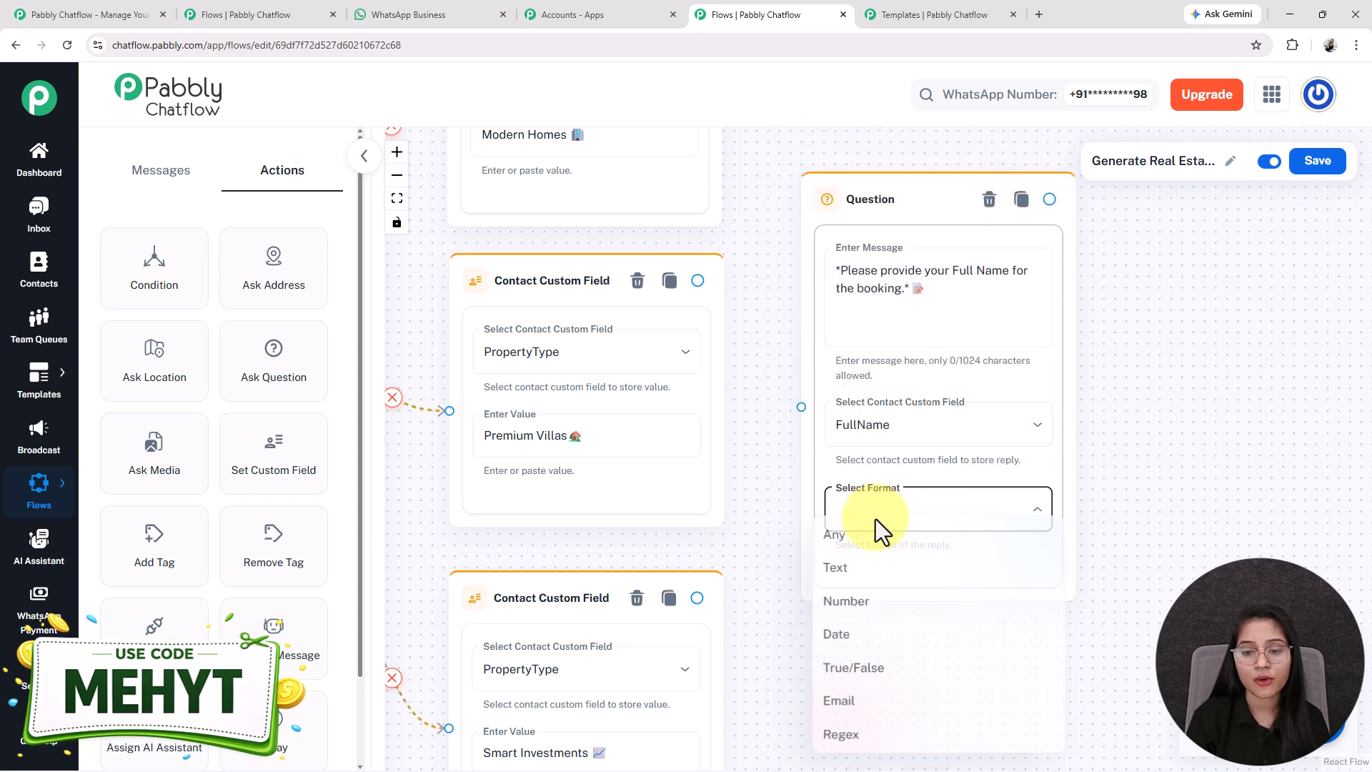
{"action": "left_click", "coordinate": [835, 568]}
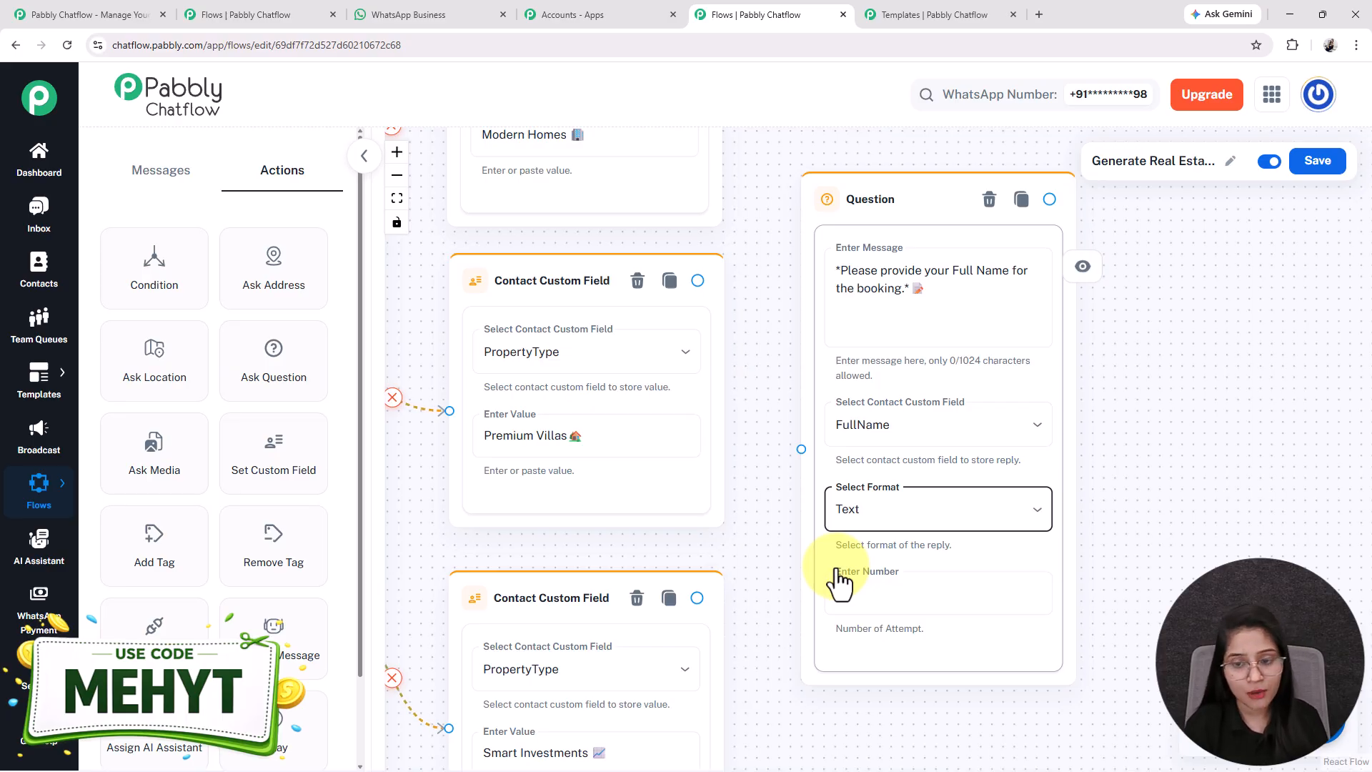
{"action": "left_click", "coordinate": [842, 590]}
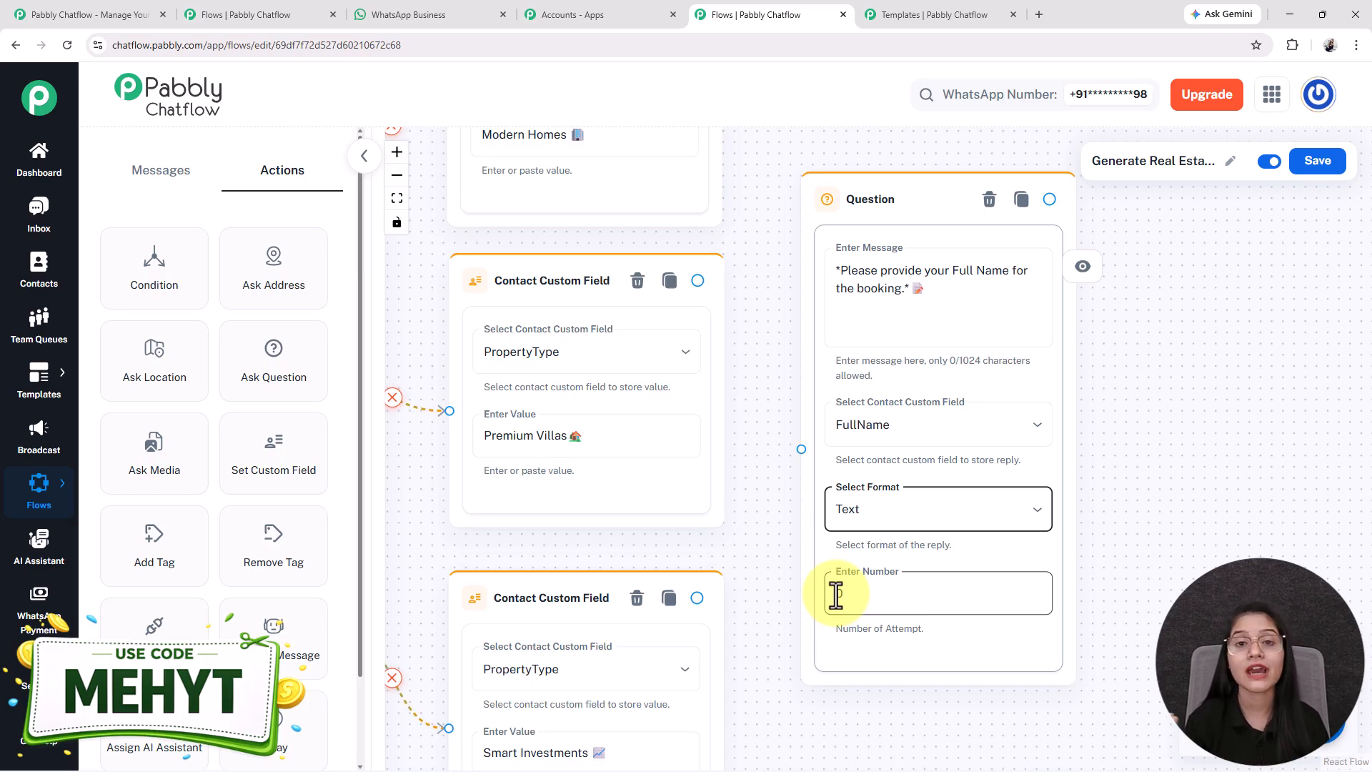
{"action": "type", "text": "0"}
- Review the question text and Text reply format, leaving retry attempts at 0
{"action": "left_click", "coordinate": [879, 266]}
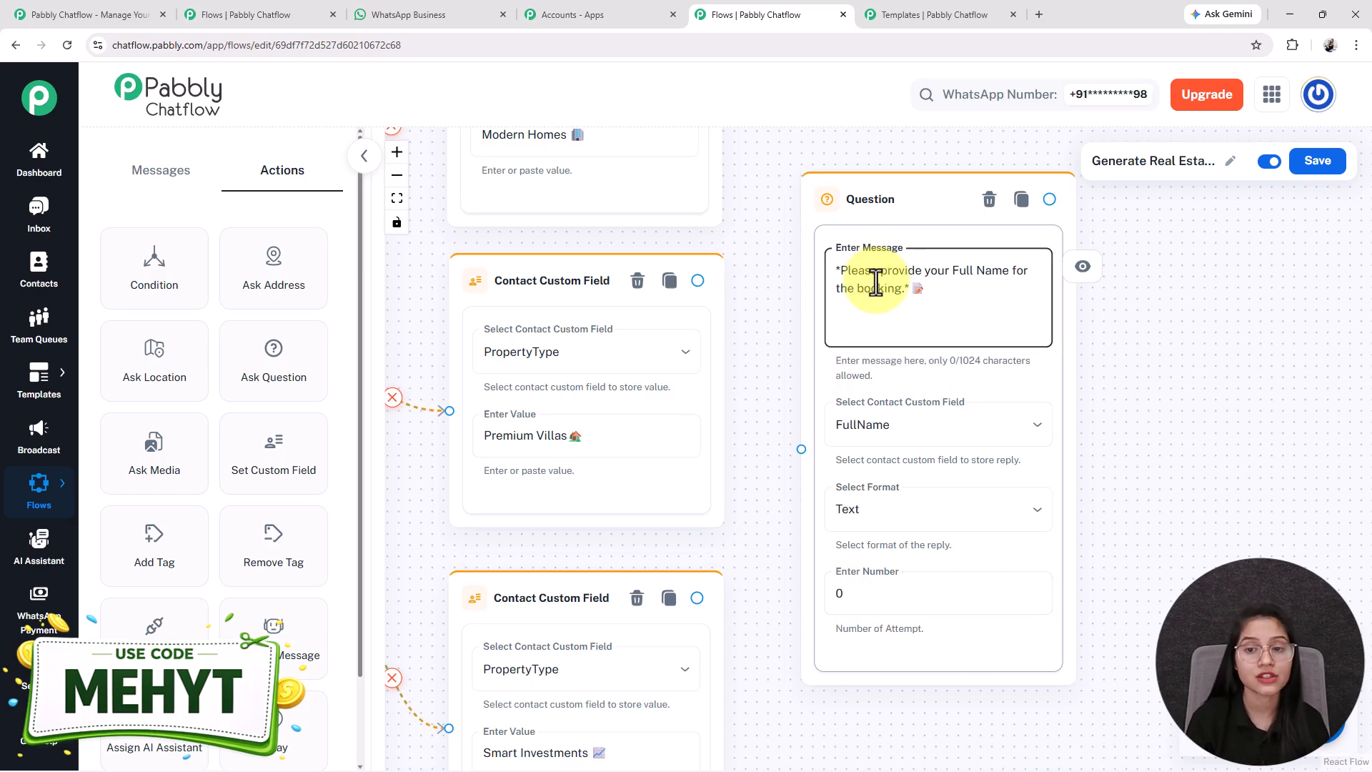
{"action": "triple_click", "coordinate": [875, 280]}
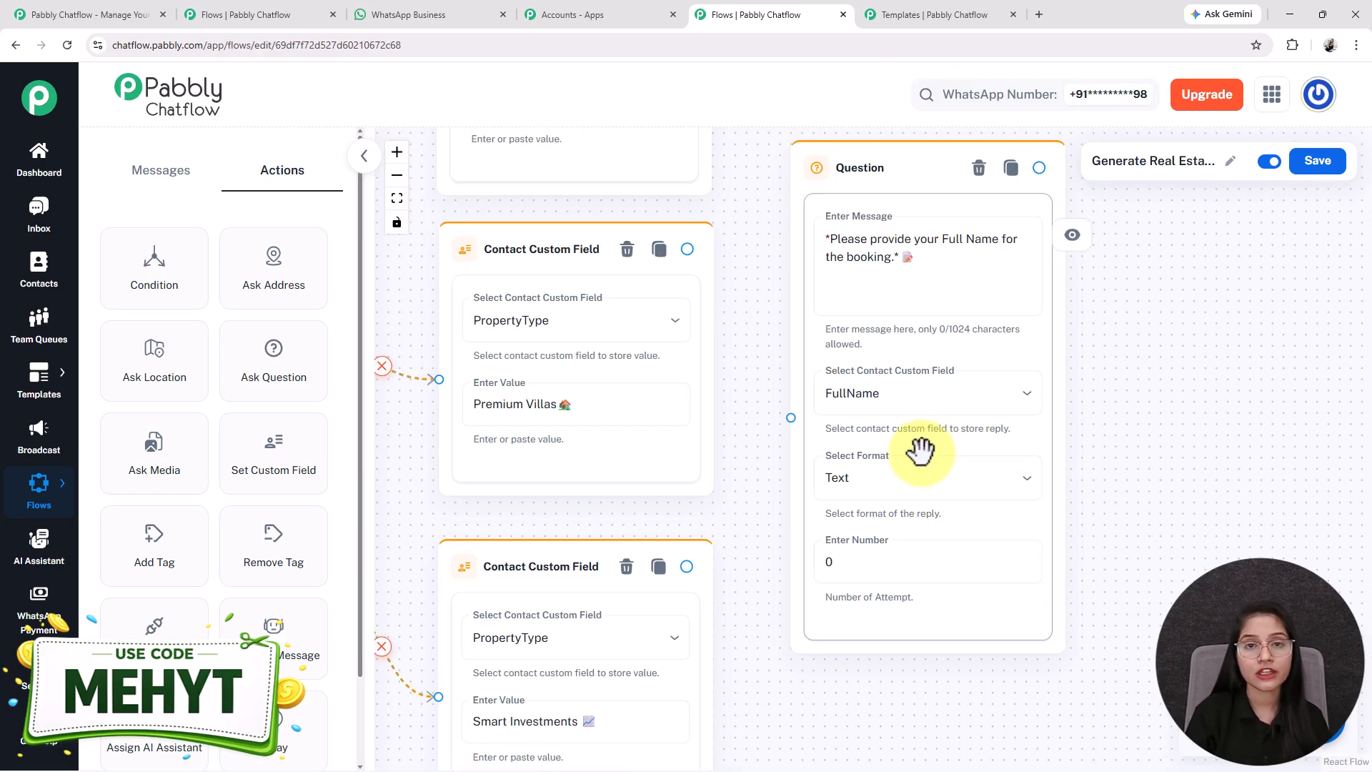
{"action": "left_click", "coordinate": [898, 489]}
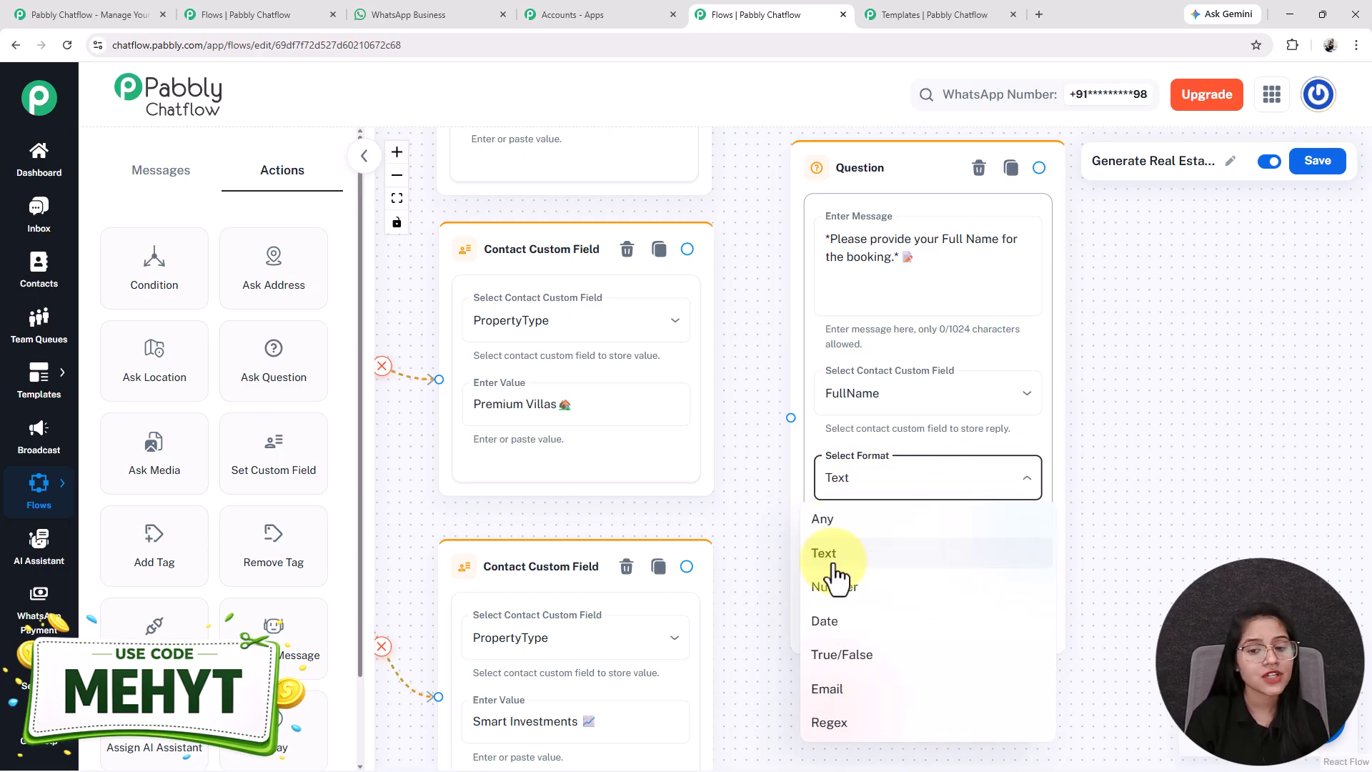
{"action": "left_click", "coordinate": [868, 484]}
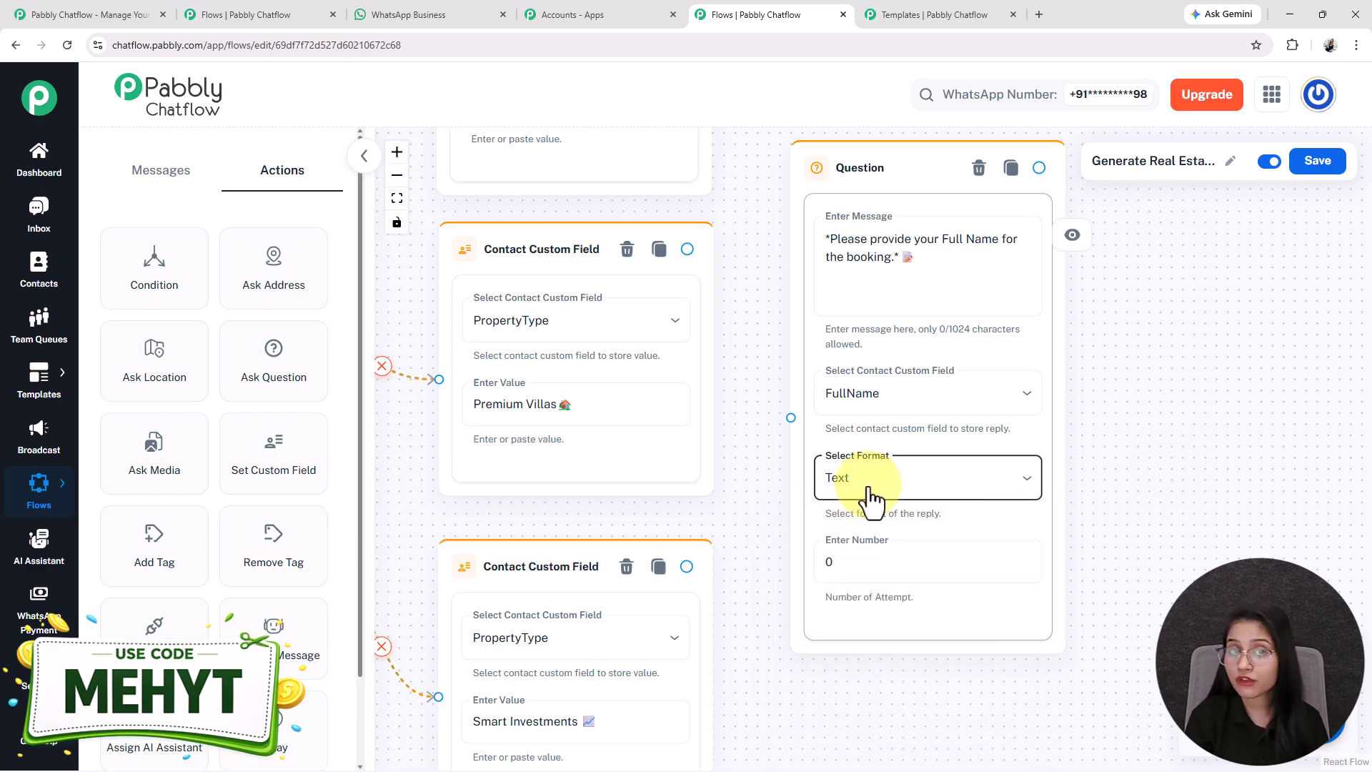
{"action": "triple_click", "coordinate": [877, 256]}
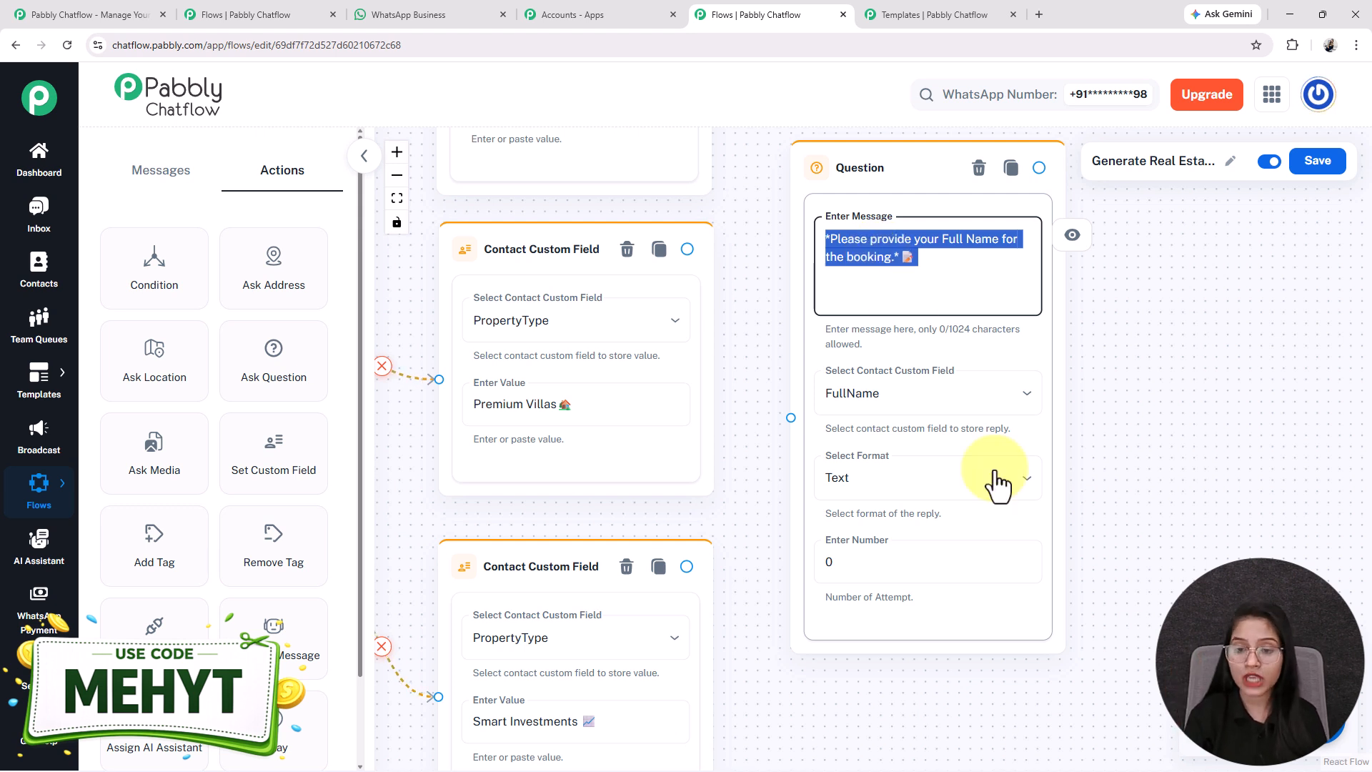
{"action": "left_click", "coordinate": [882, 557]}
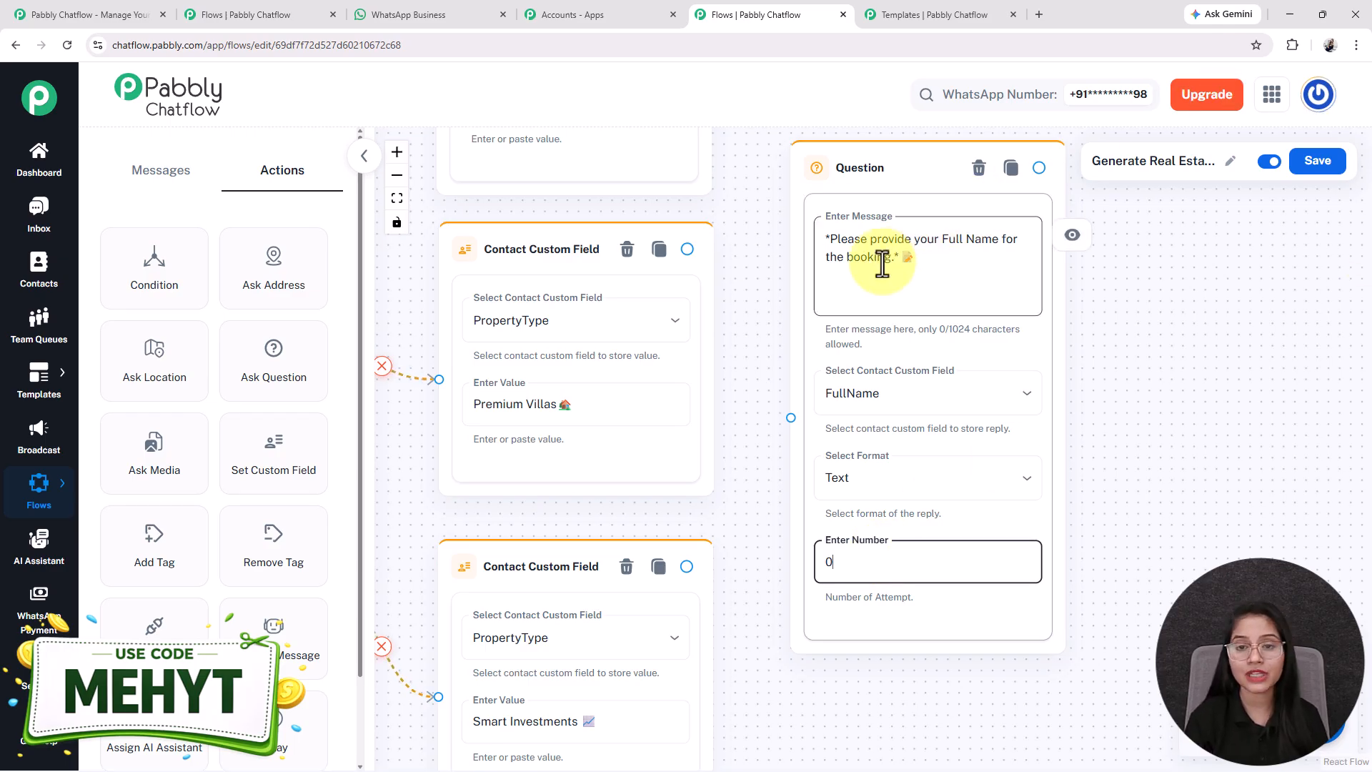
{"action": "key", "text": "BackSpace"}
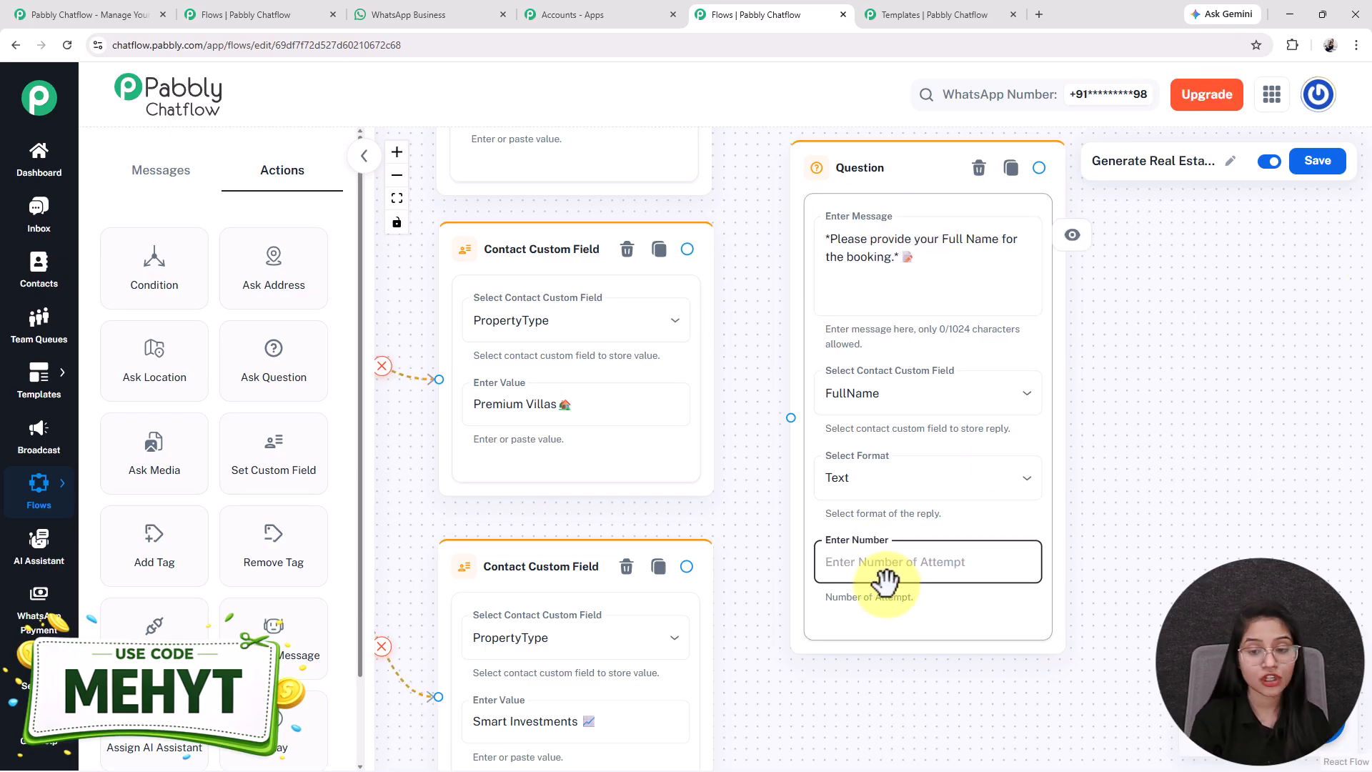
{"action": "type", "text": "1"}
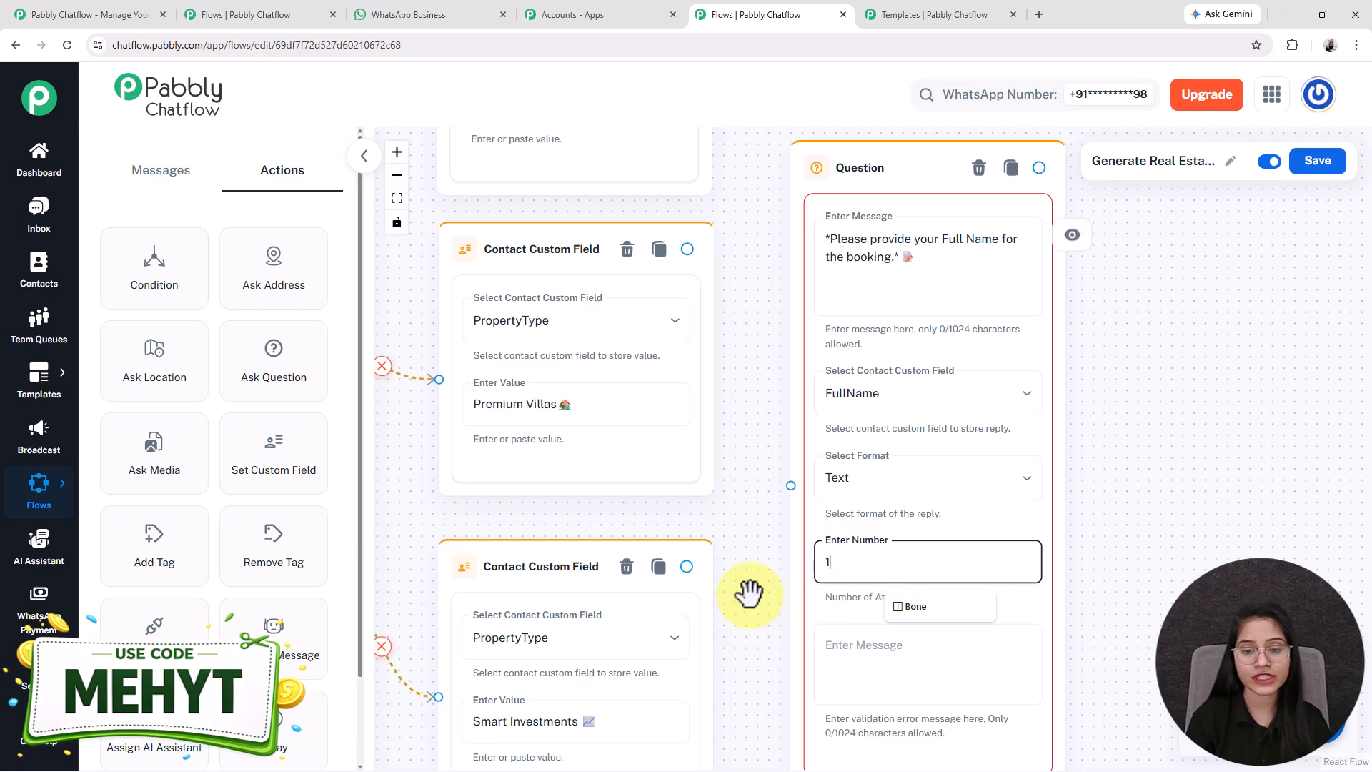
{"action": "scroll", "coordinate": [736, 536], "scroll_direction": "down", "scroll_amount": 3}
{"action": "left_click", "coordinate": [802, 470]}
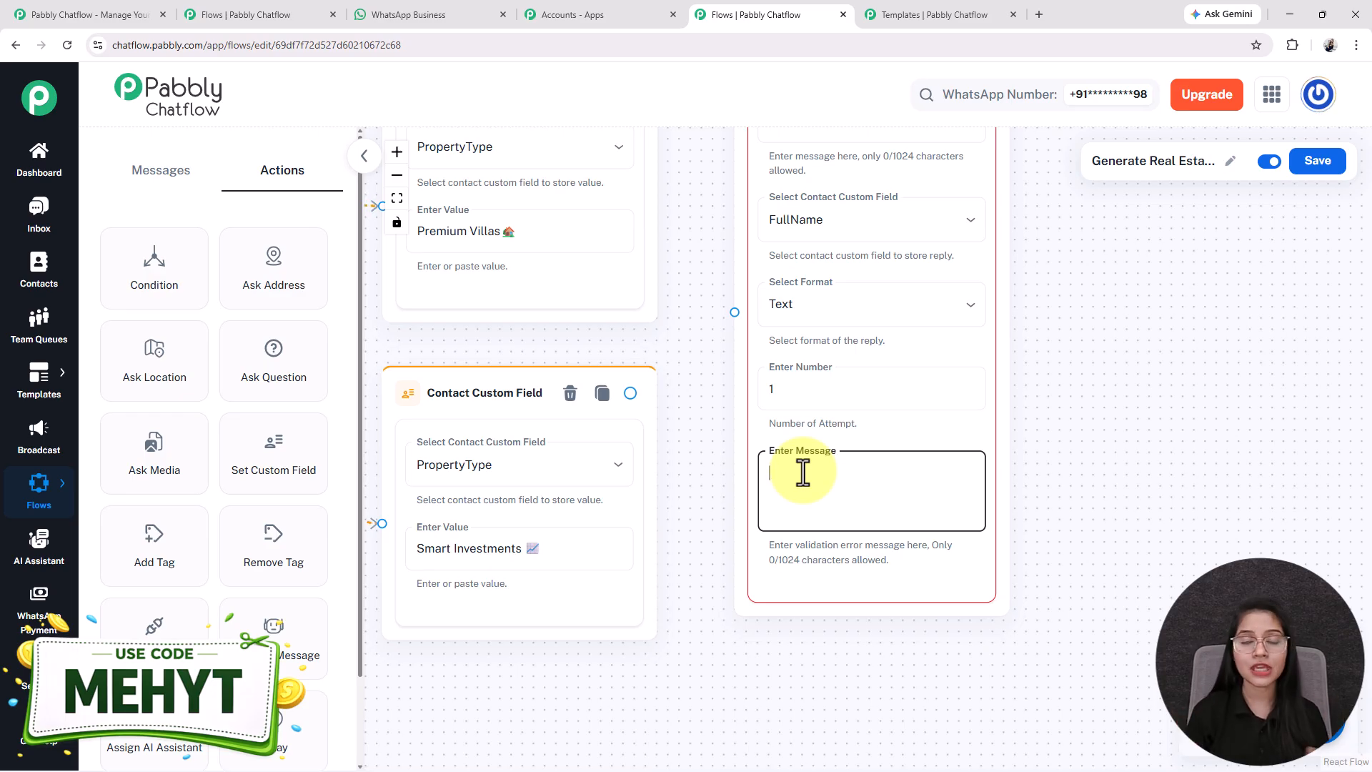
{"action": "left_click", "coordinate": [787, 392]}
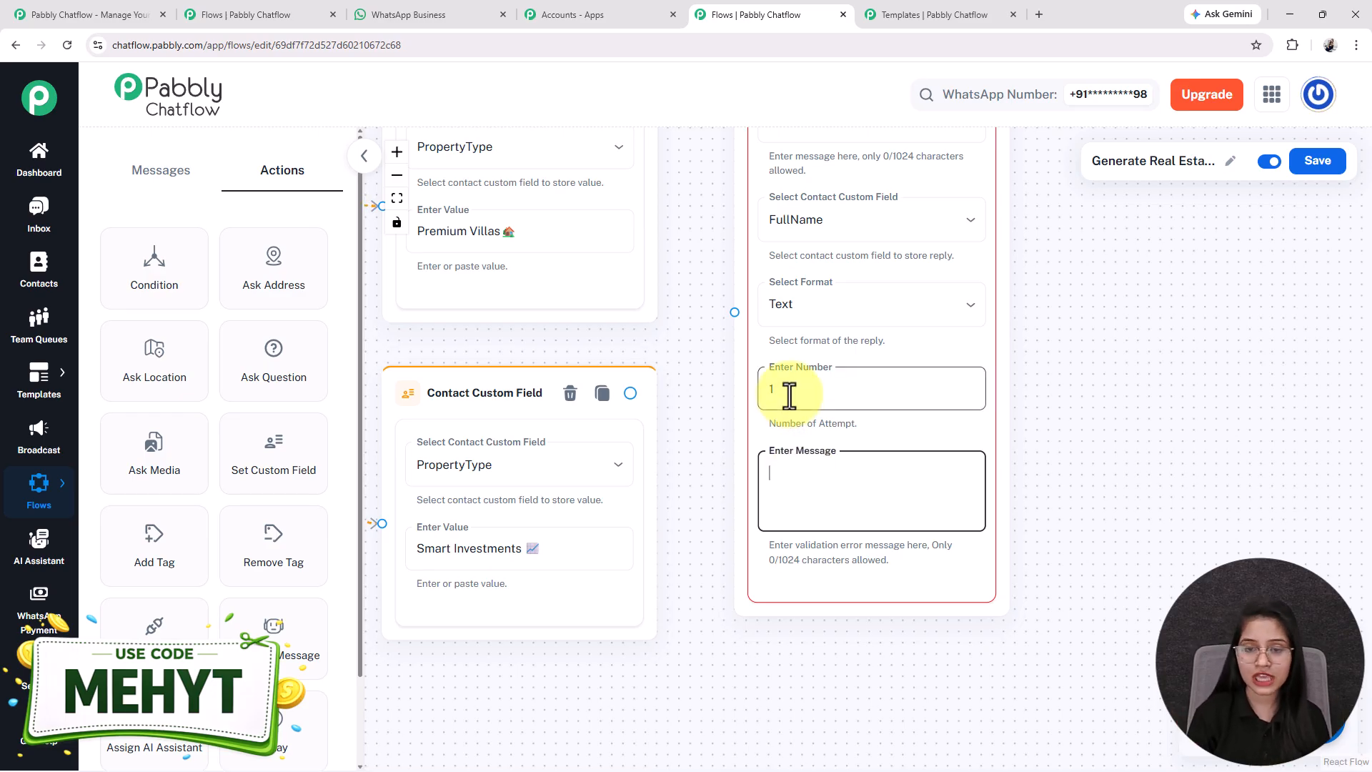
{"action": "key", "text": "BackSpace"}
{"action": "type", "text": "0"}
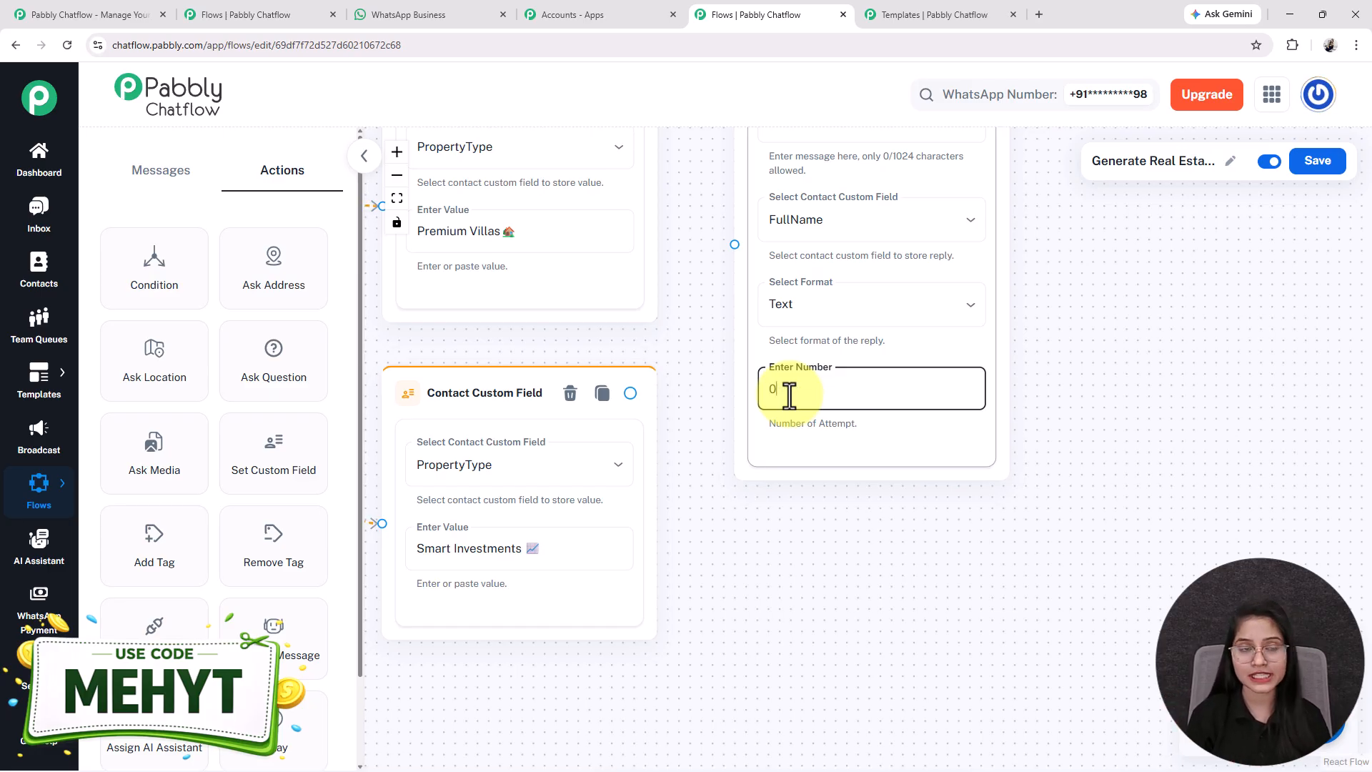
{"action": "scroll", "coordinate": [789, 391], "scroll_direction": "down", "scroll_amount": 5}
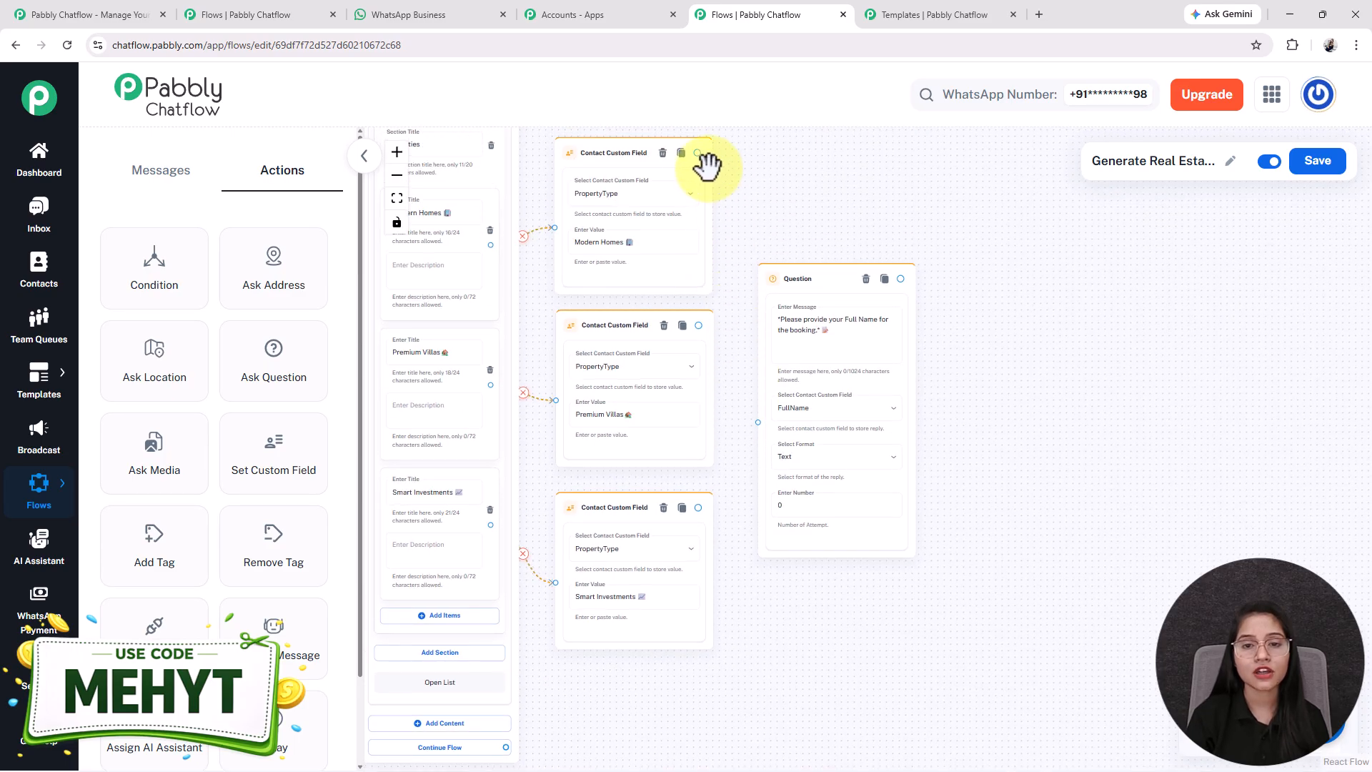
- Connect the Modern Homes, Premium Villas and Smart Investments nodes into the Full Name question
{"action": "left_click_drag", "start_coordinate": [699, 153], "coordinate": [757, 421]}
{"action": "left_click_drag", "start_coordinate": [696, 331], "coordinate": [757, 427]}
{"action": "left_click_drag", "start_coordinate": [698, 510], "coordinate": [750, 429]}
{"action": "left_click", "coordinate": [998, 500]}
{"action": "left_click_drag", "start_coordinate": [862, 541], "coordinate": [872, 450]}
{"action": "scroll", "coordinate": [552, 358], "scroll_direction": "down", "scroll_amount": 2}
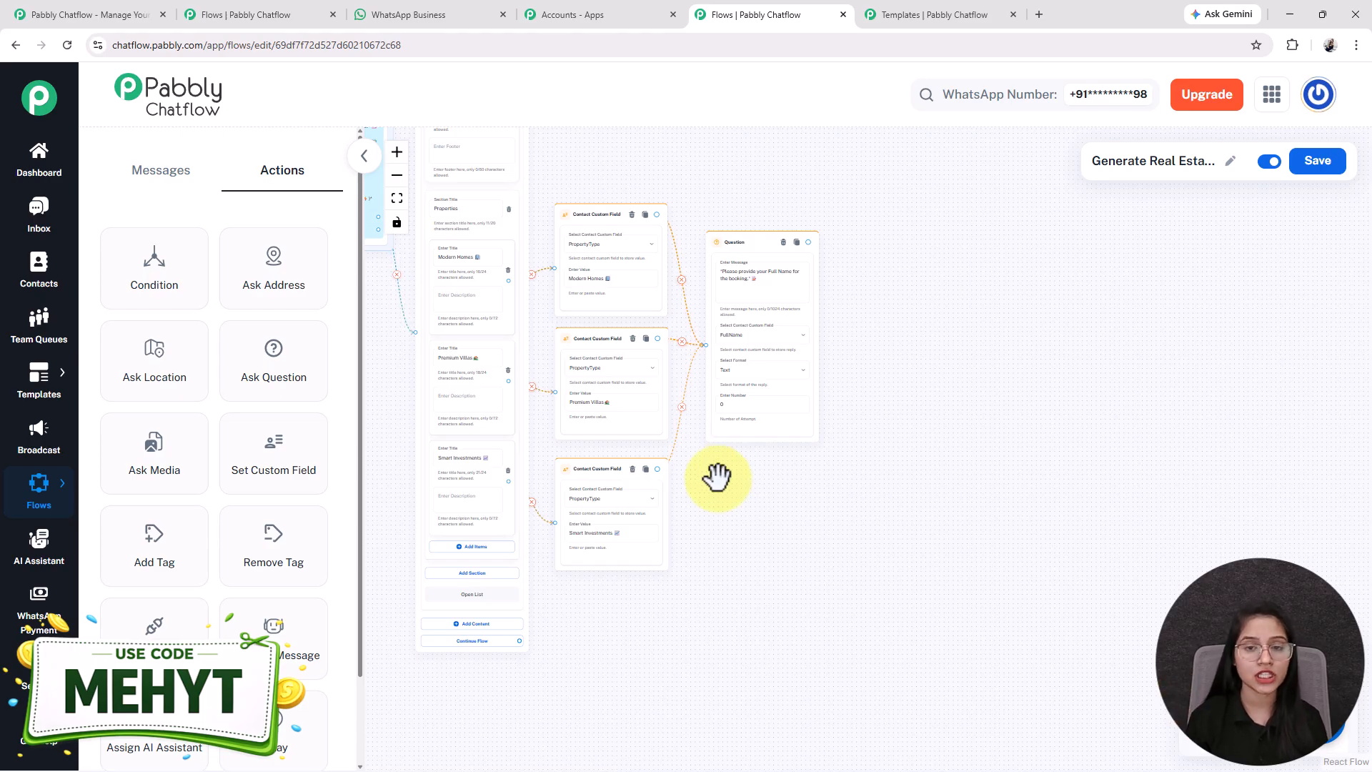
{"action": "scroll", "coordinate": [716, 477], "scroll_direction": "up", "scroll_amount": 4}
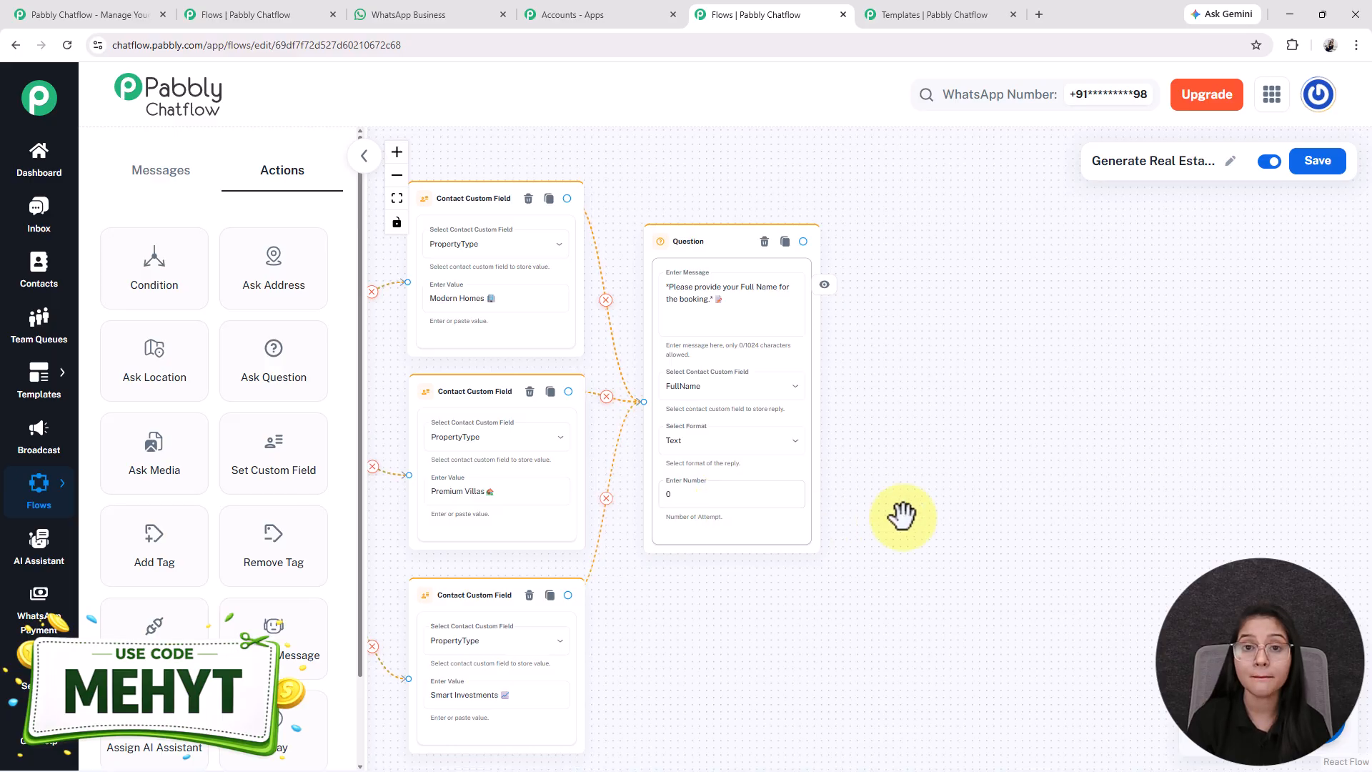
{"action": "scroll", "coordinate": [914, 527], "scroll_direction": "up", "scroll_amount": 2}
- Nudge the viewing date and preferred time questions right so the chain is evenly spaced
{"action": "scroll", "coordinate": [933, 537], "scroll_direction": "up", "scroll_amount": 1}
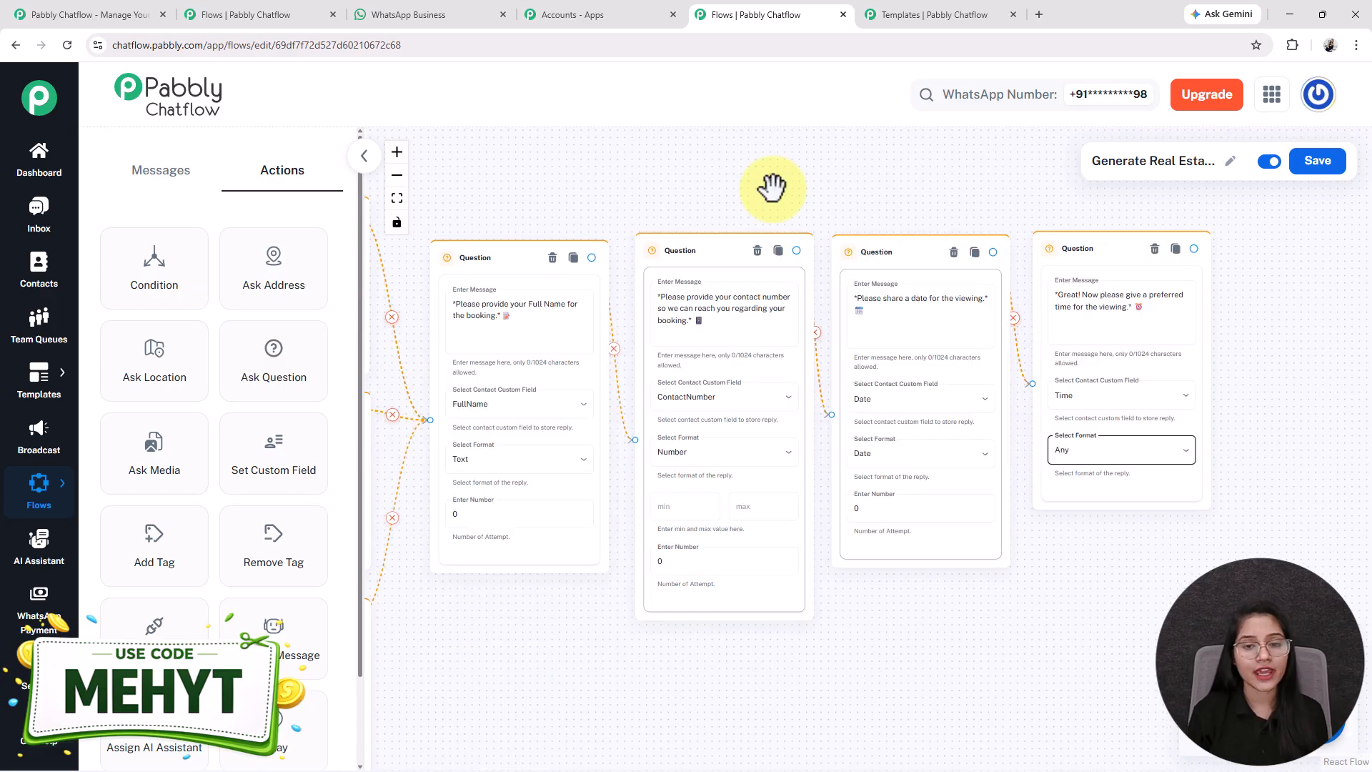
{"action": "triple_click", "coordinate": [703, 321]}
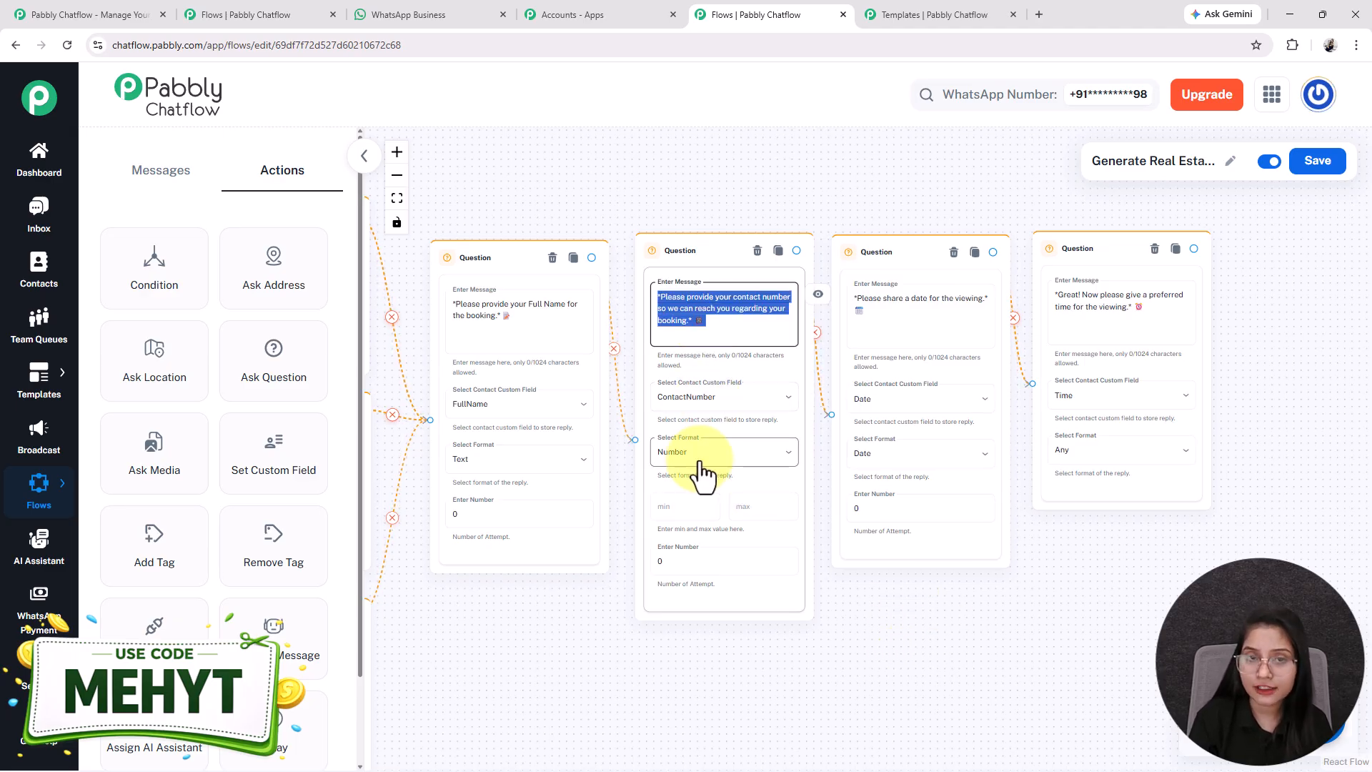
{"action": "left_click_drag", "start_coordinate": [925, 681], "coordinate": [842, 661]}
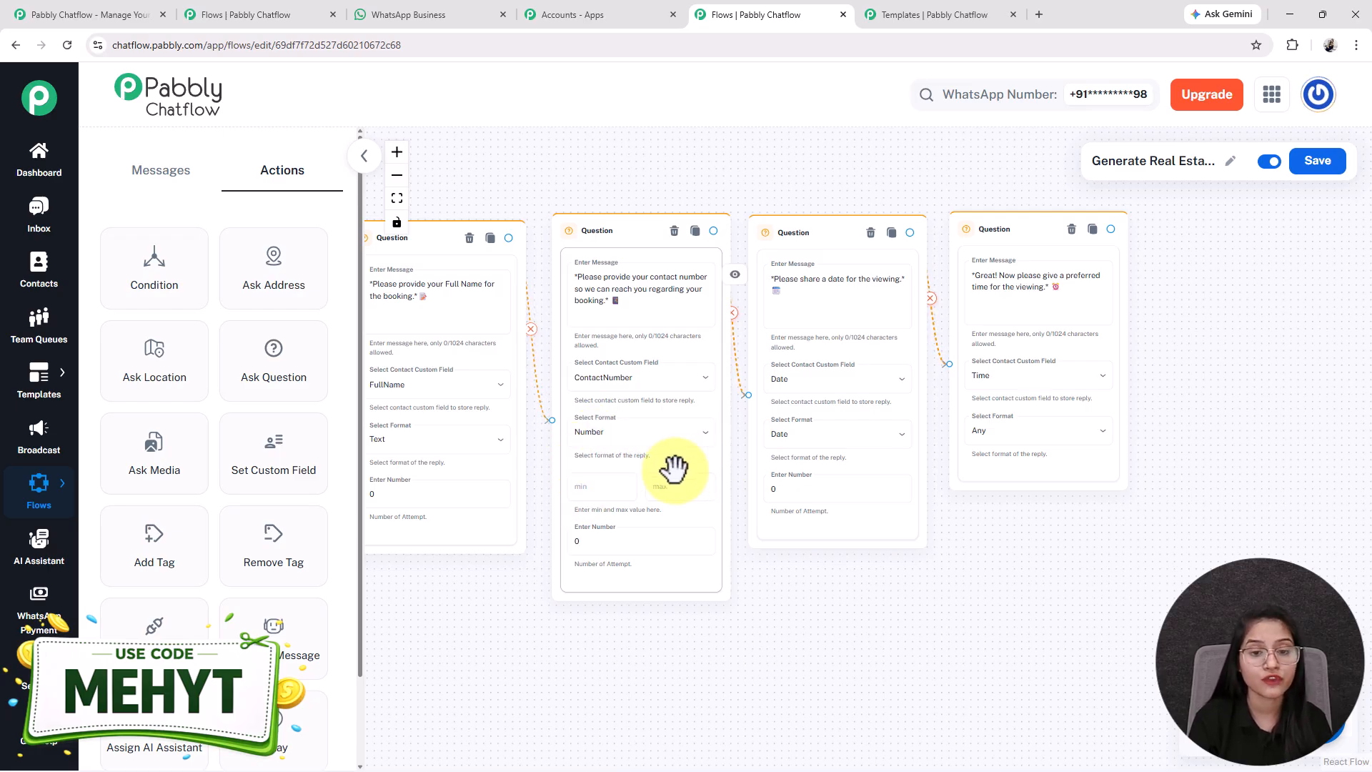
{"action": "left_click_drag", "start_coordinate": [892, 634], "coordinate": [835, 649]}
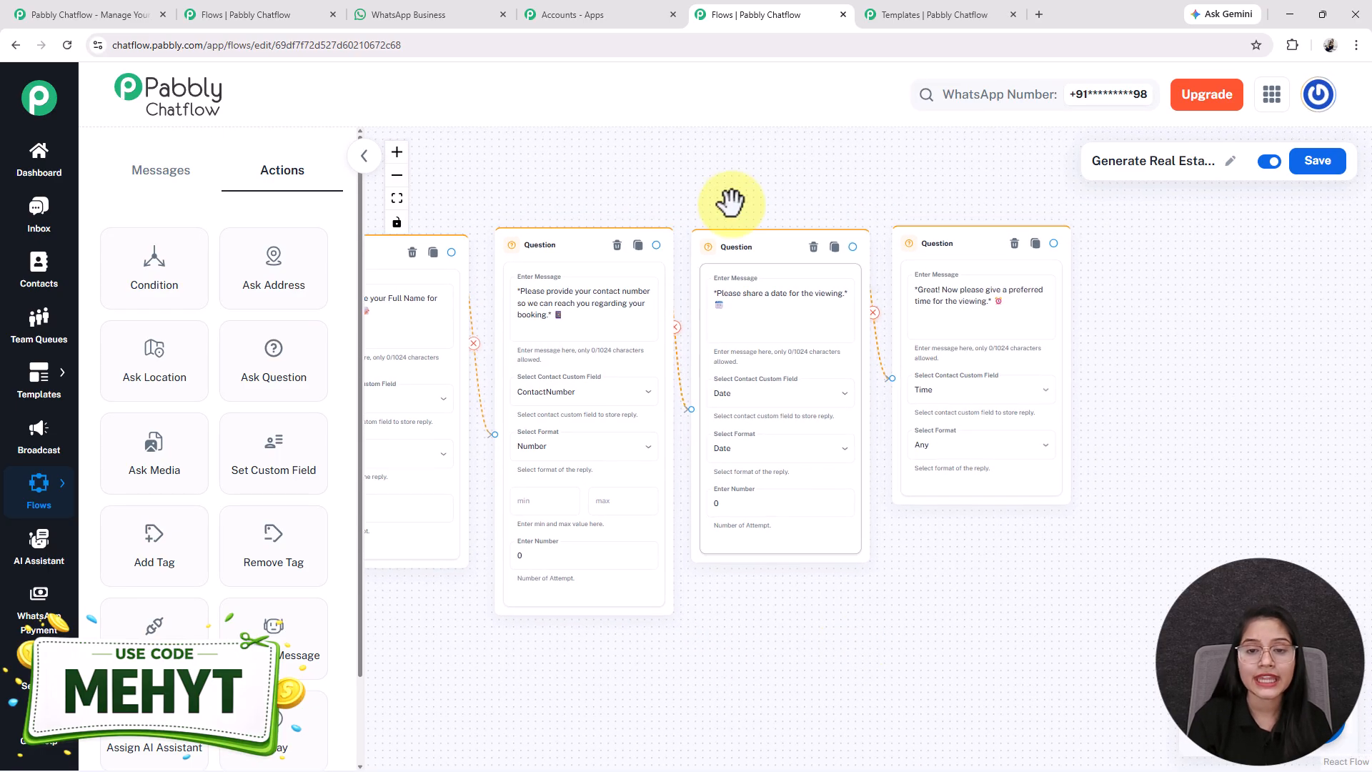
{"action": "left_click_drag", "start_coordinate": [745, 236], "coordinate": [759, 251]}
{"action": "left_click_drag", "start_coordinate": [958, 259], "coordinate": [994, 296]}
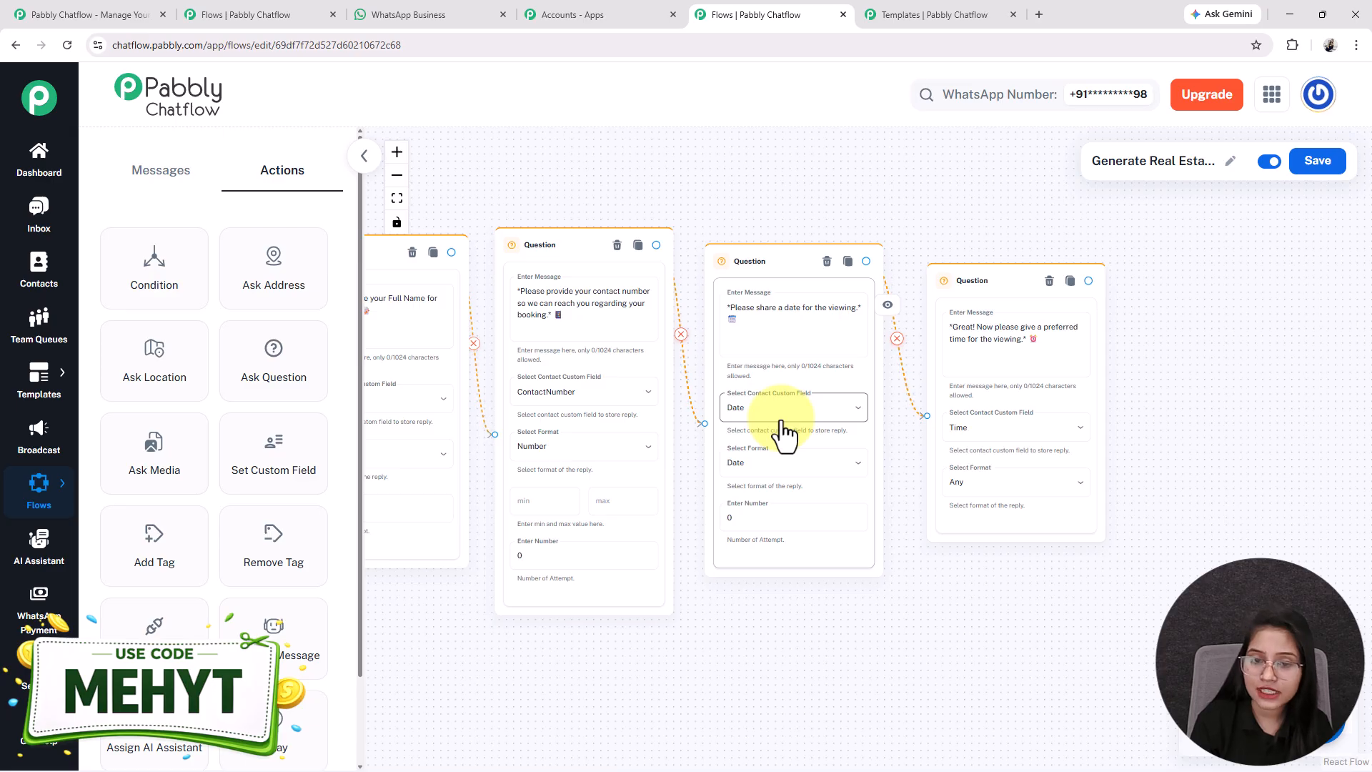
{"action": "scroll", "coordinate": [974, 603], "scroll_direction": "right", "scroll_amount": 3}
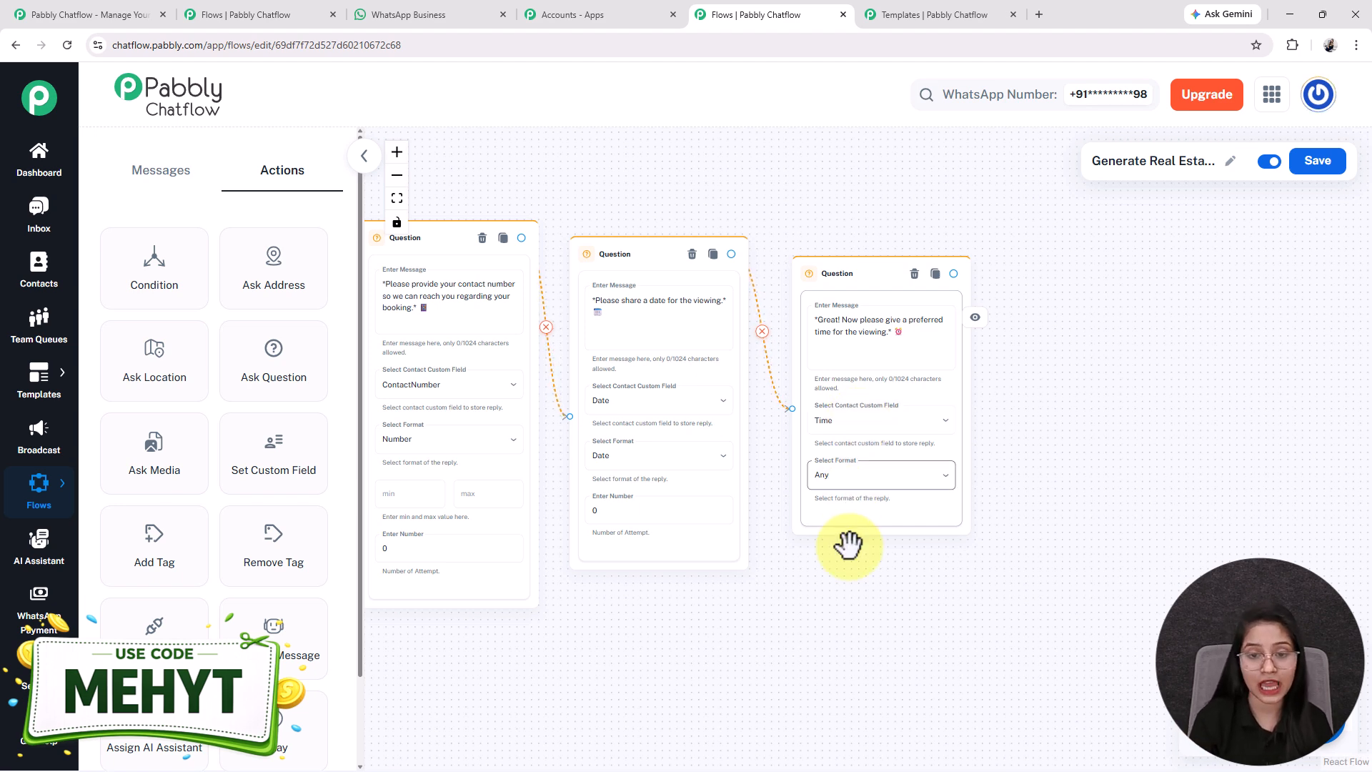
{"action": "scroll", "coordinate": [822, 564], "scroll_direction": "down", "scroll_amount": 3}
{"action": "left_click_drag", "start_coordinate": [766, 598], "coordinate": [1053, 579]}
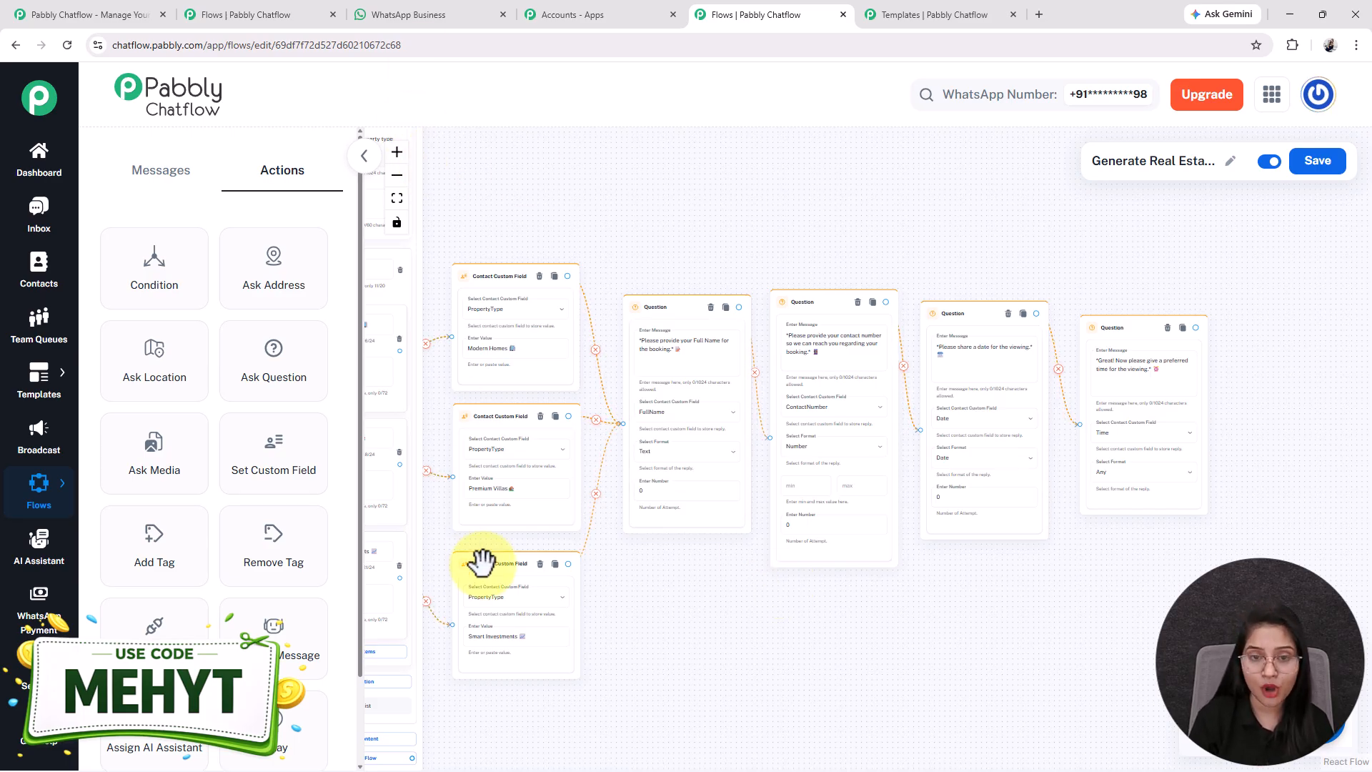
{"action": "left_click_drag", "start_coordinate": [614, 622], "coordinate": [658, 582]}
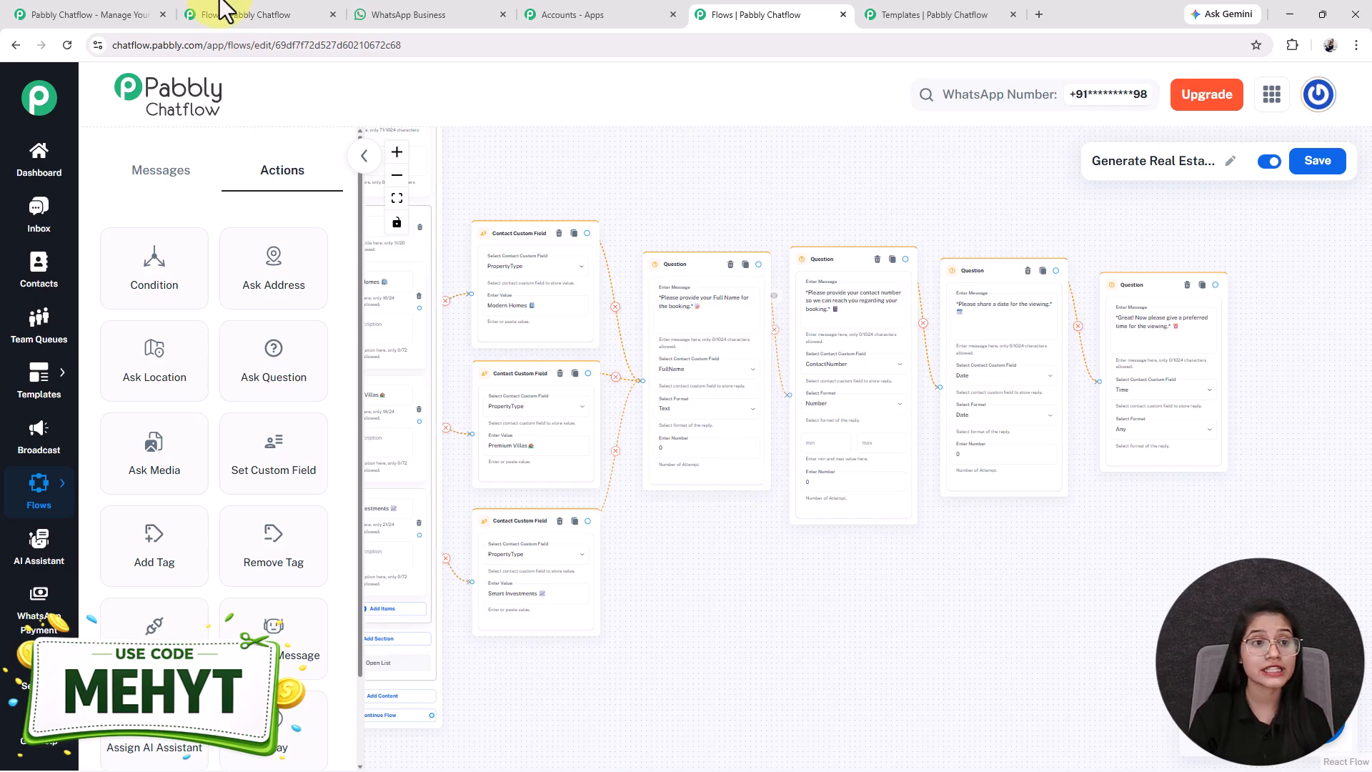
- Check the booking summary in the WhatsApp test conversation
{"action": "left_click", "coordinate": [439, 14]}
{"action": "left_click", "coordinate": [977, 422]}
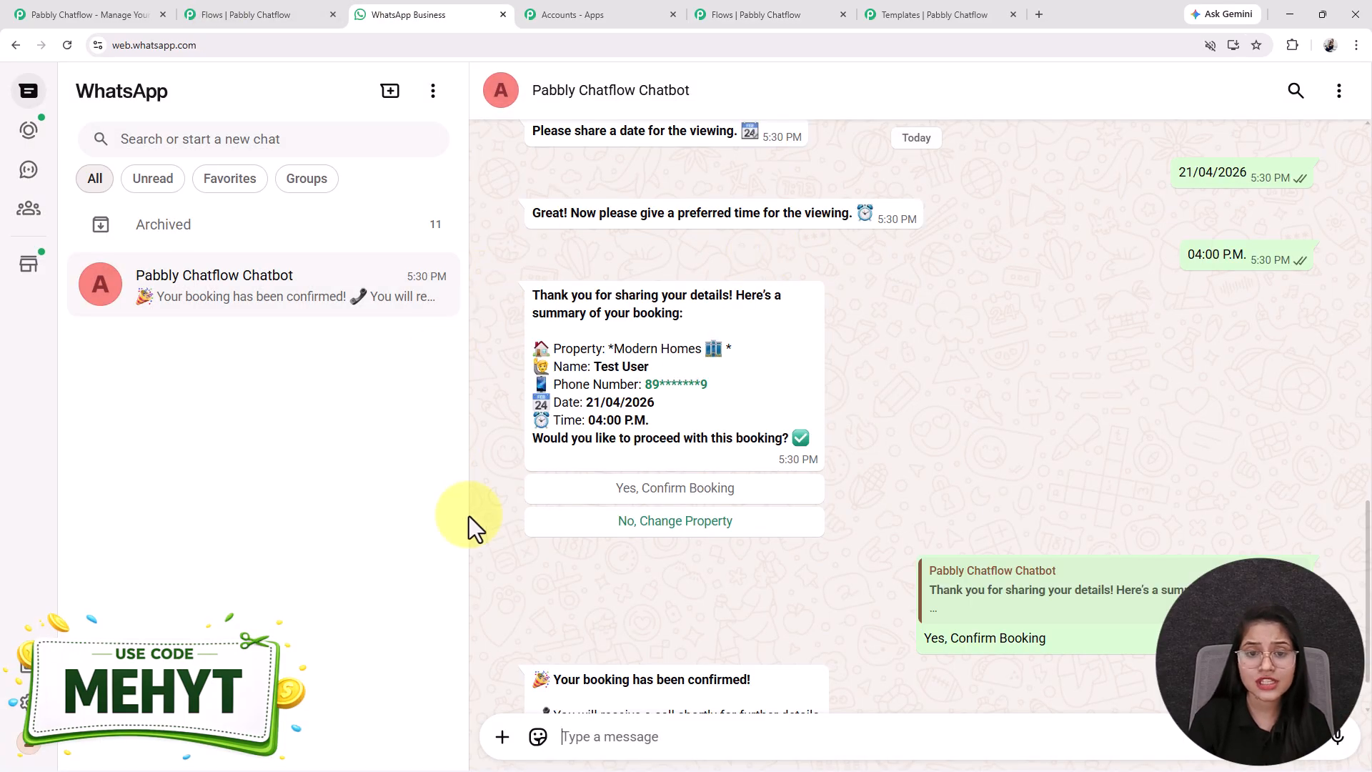
{"action": "left_click", "coordinate": [710, 13]}
- Add a Text Button node beside the preferred-time question and paste the booking summary
{"action": "left_click", "coordinate": [177, 173]}
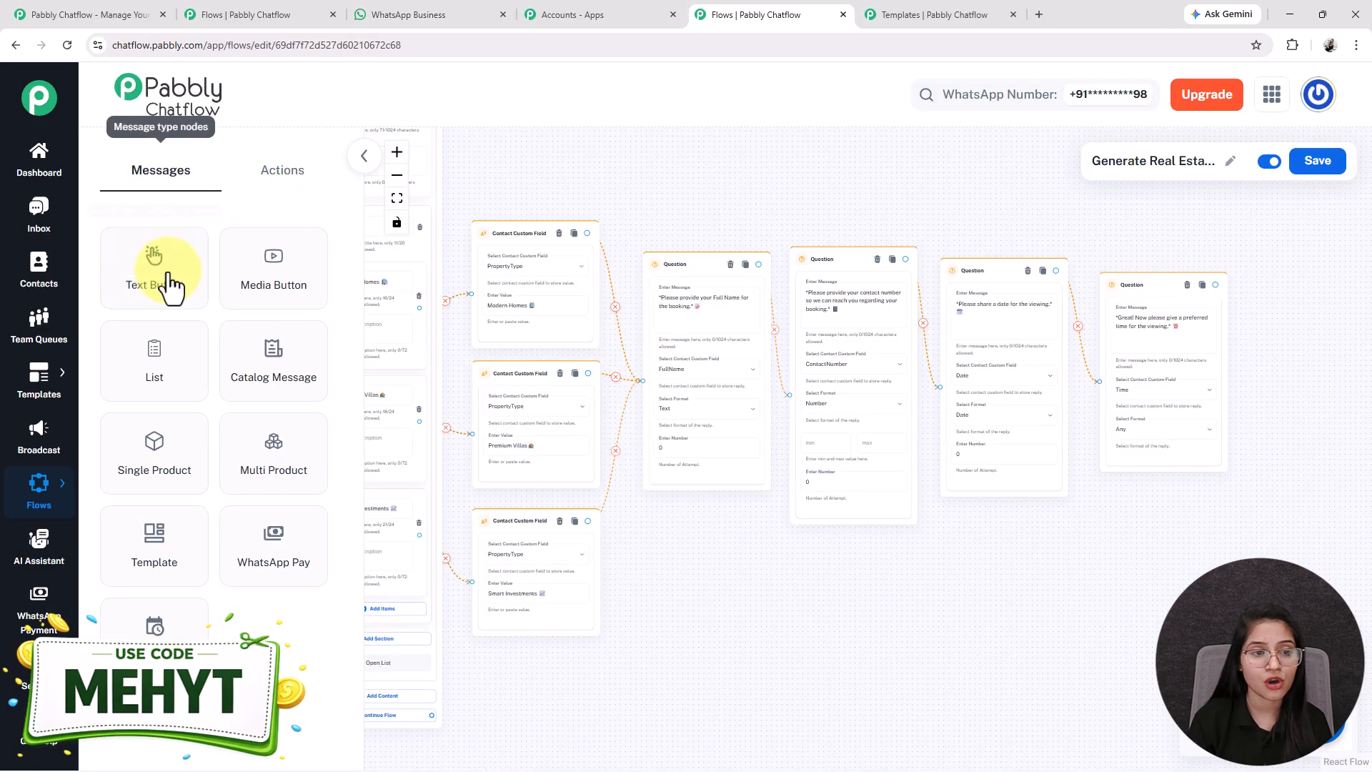
{"action": "left_click_drag", "start_coordinate": [166, 292], "coordinate": [1286, 330]}
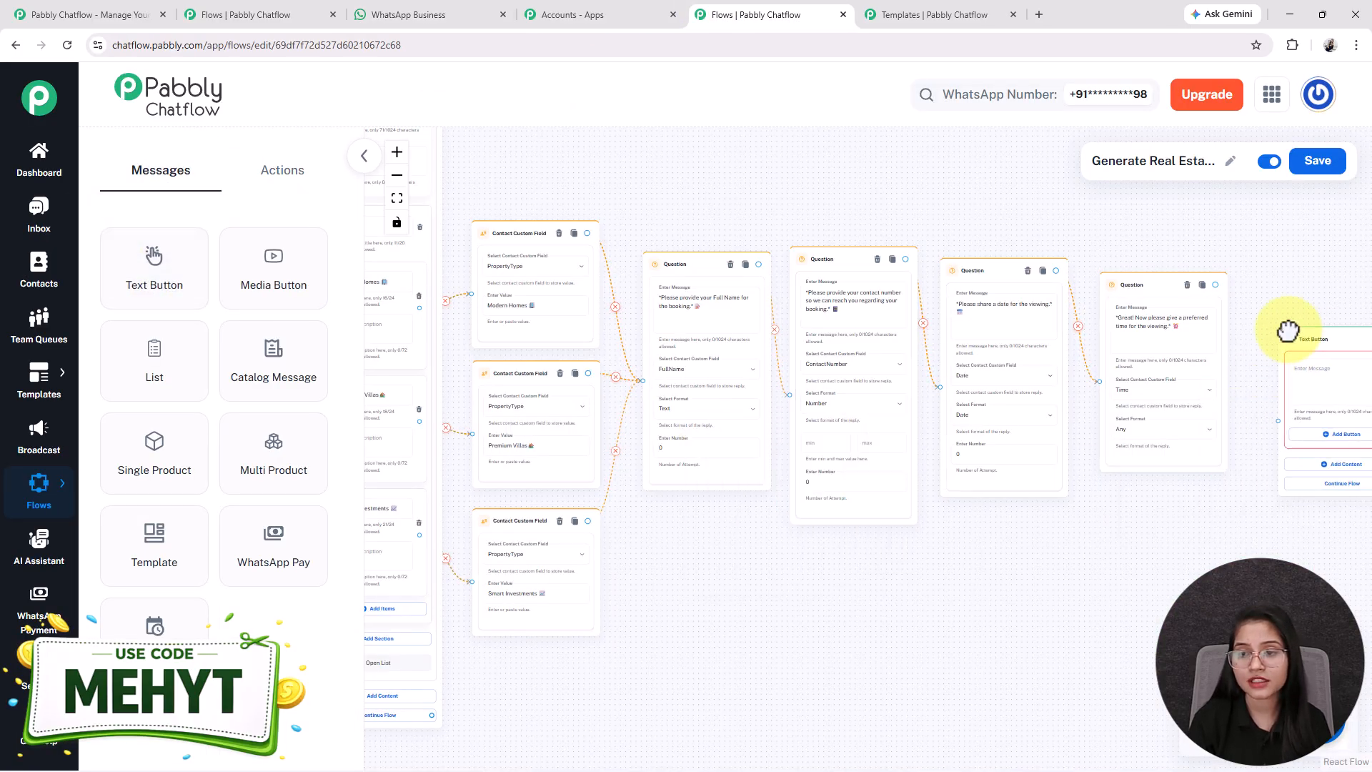
{"action": "left_click_drag", "start_coordinate": [1256, 285], "coordinate": [914, 306]}
{"action": "scroll", "coordinate": [915, 307], "scroll_direction": "up", "scroll_amount": 4}
{"action": "left_click_drag", "start_coordinate": [1022, 285], "coordinate": [973, 263]}
{"action": "left_click_drag", "start_coordinate": [963, 340], "coordinate": [956, 253]}
{"action": "left_click", "coordinate": [970, 319]}
{"action": "key", "text": "ctrl+v"}
- Verify the $FullName, $PropertyType and $ContactNumber placeholders in the summary message
{"action": "scroll", "coordinate": [975, 324], "scroll_direction": "up", "scroll_amount": 2}
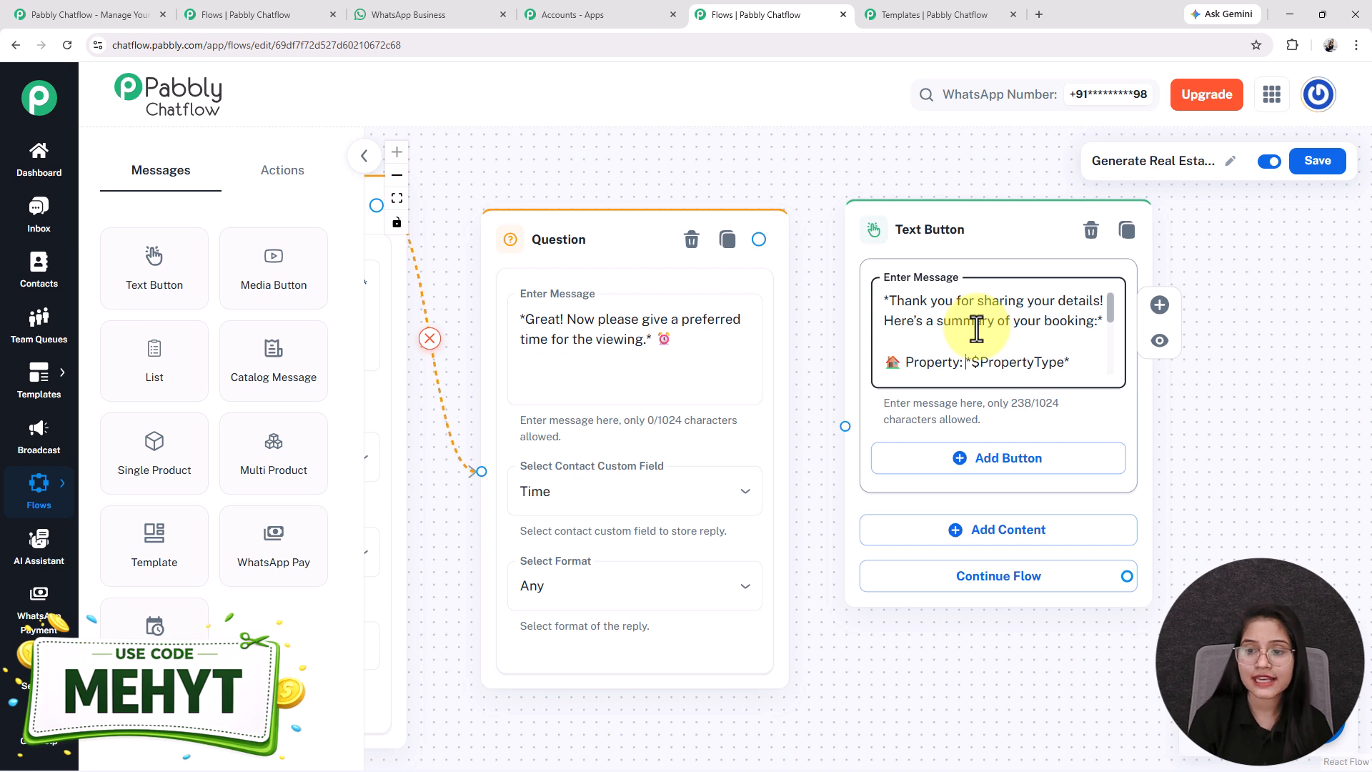
{"action": "scroll", "coordinate": [976, 329], "scroll_direction": "down", "scroll_amount": 1}
{"action": "scroll", "coordinate": [976, 329], "scroll_direction": "down", "scroll_amount": 1}
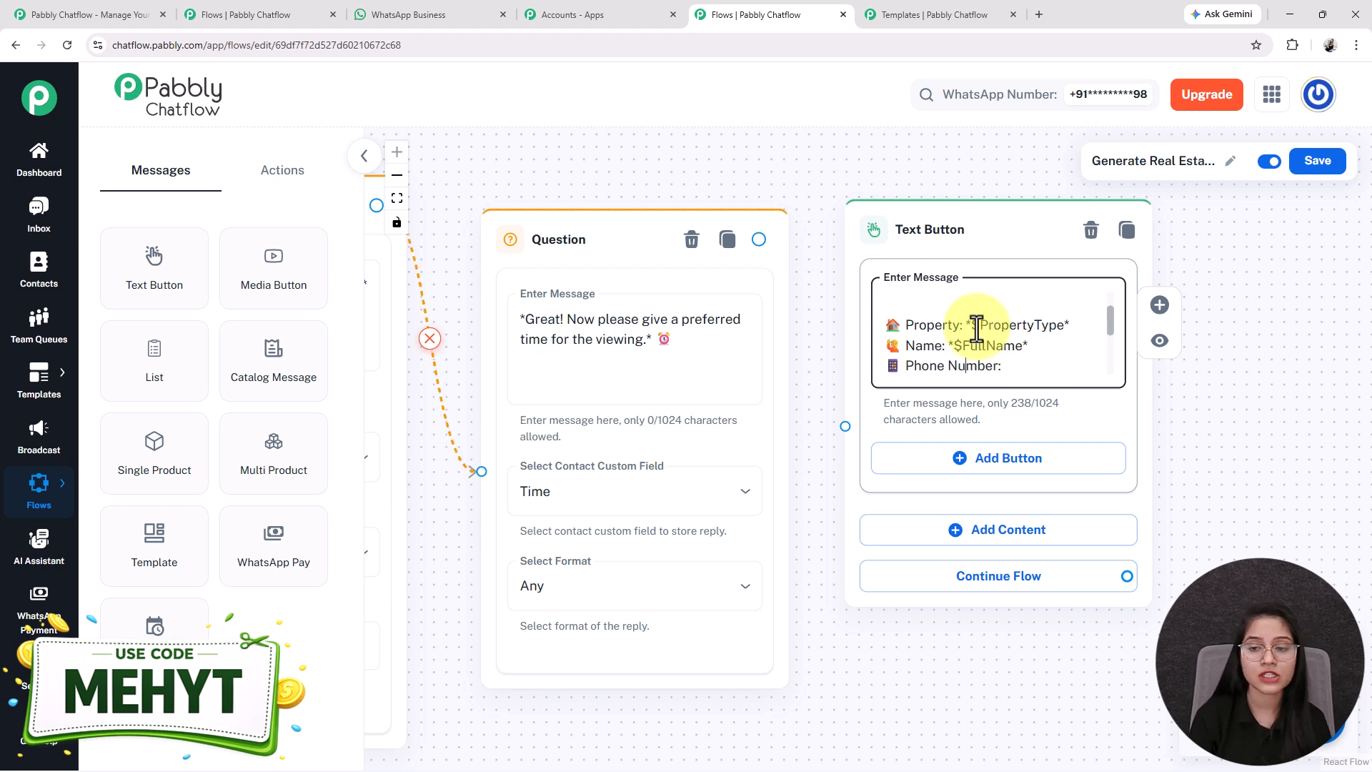
{"action": "scroll", "coordinate": [976, 329], "scroll_direction": "down", "scroll_amount": 3}
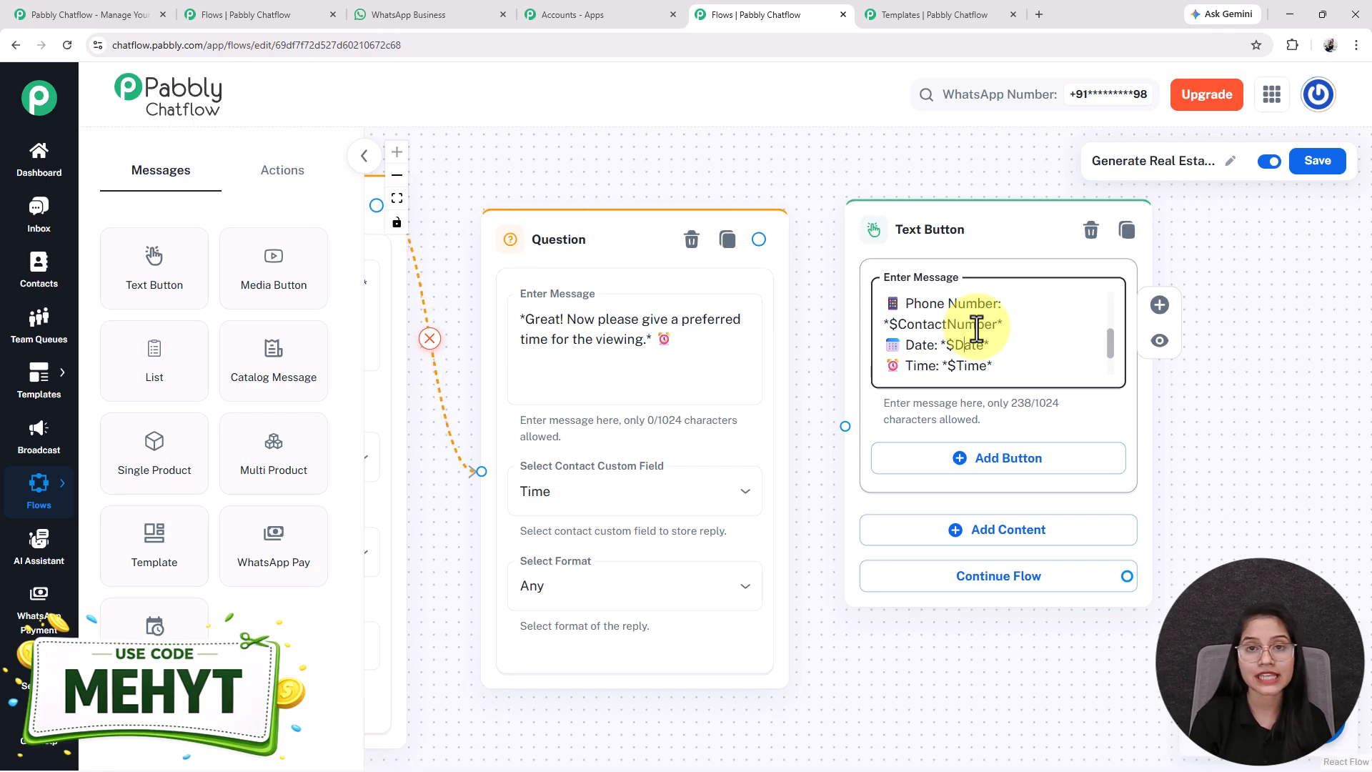
{"action": "scroll", "coordinate": [976, 329], "scroll_direction": "up", "scroll_amount": 3}
{"action": "double_click", "coordinate": [975, 325]}
{"action": "double_click", "coordinate": [1012, 299]}
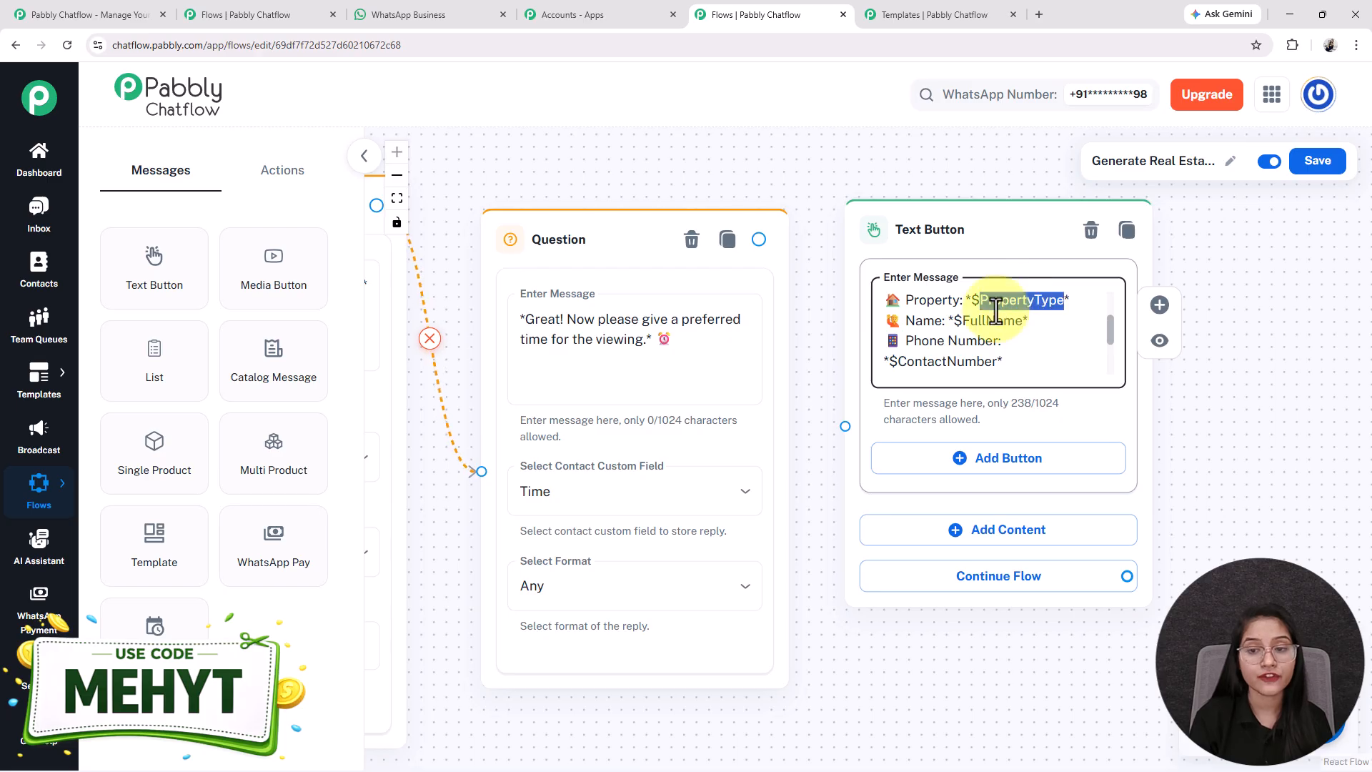
{"action": "double_click", "coordinate": [943, 361]}
{"action": "key", "text": "Down"}
{"action": "key", "text": "Down"}
{"action": "key", "text": "Down"}
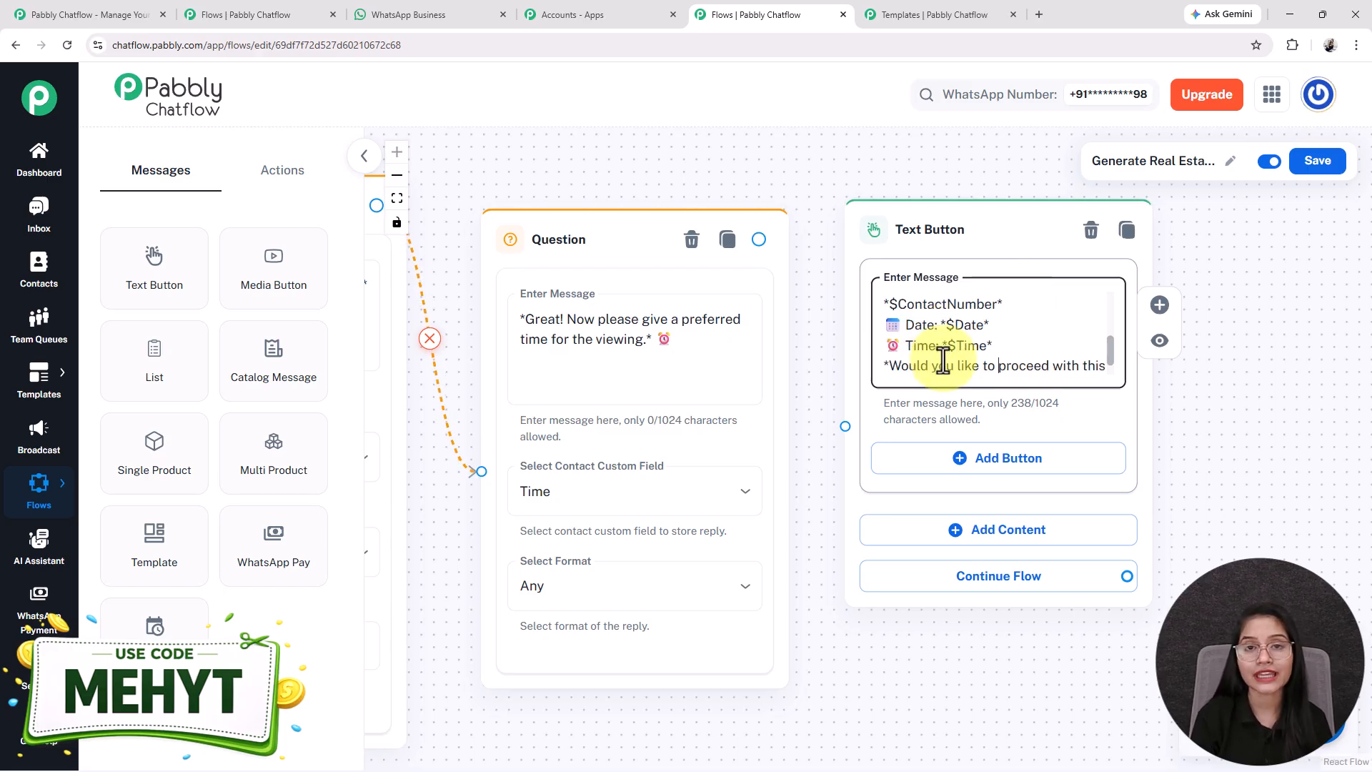
{"action": "scroll", "coordinate": [945, 371], "scroll_direction": "down", "scroll_amount": 3}
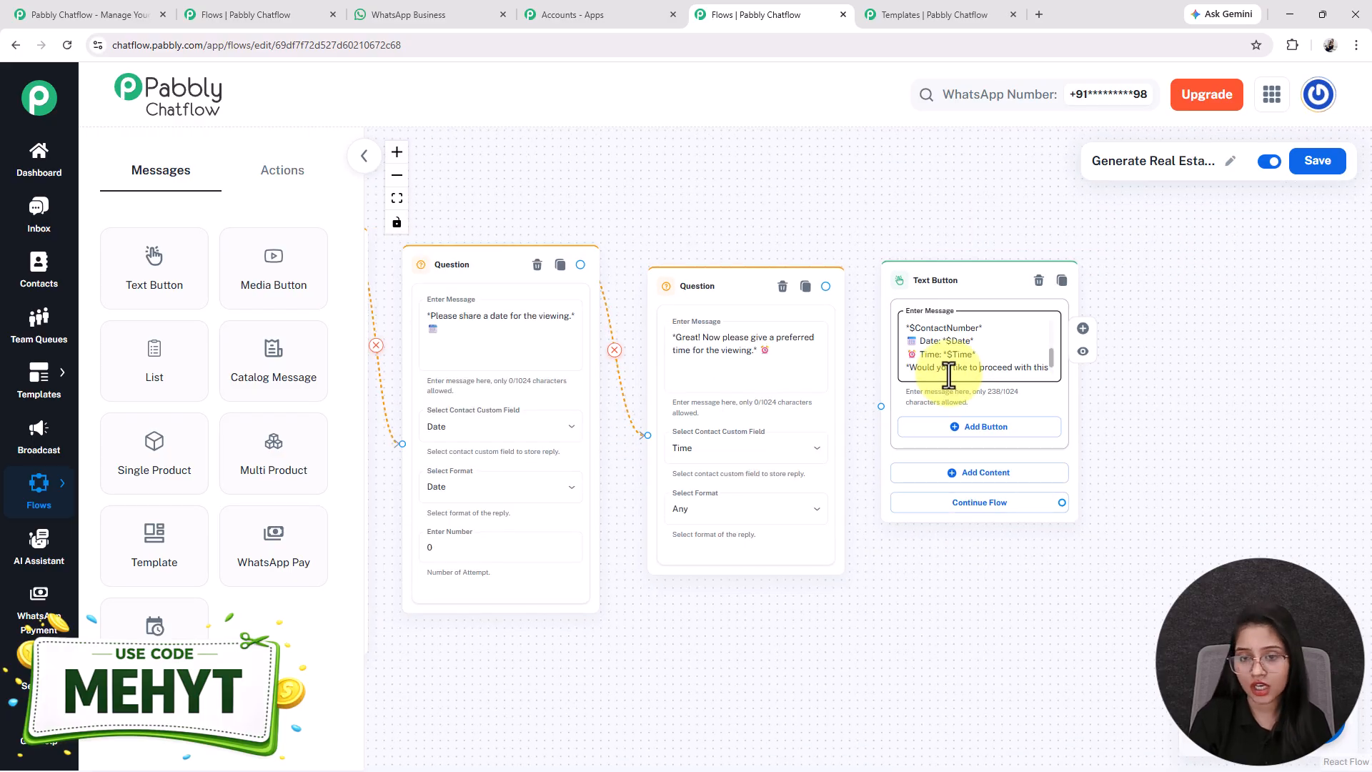
{"action": "scroll", "coordinate": [948, 350], "scroll_direction": "up", "scroll_amount": 3}
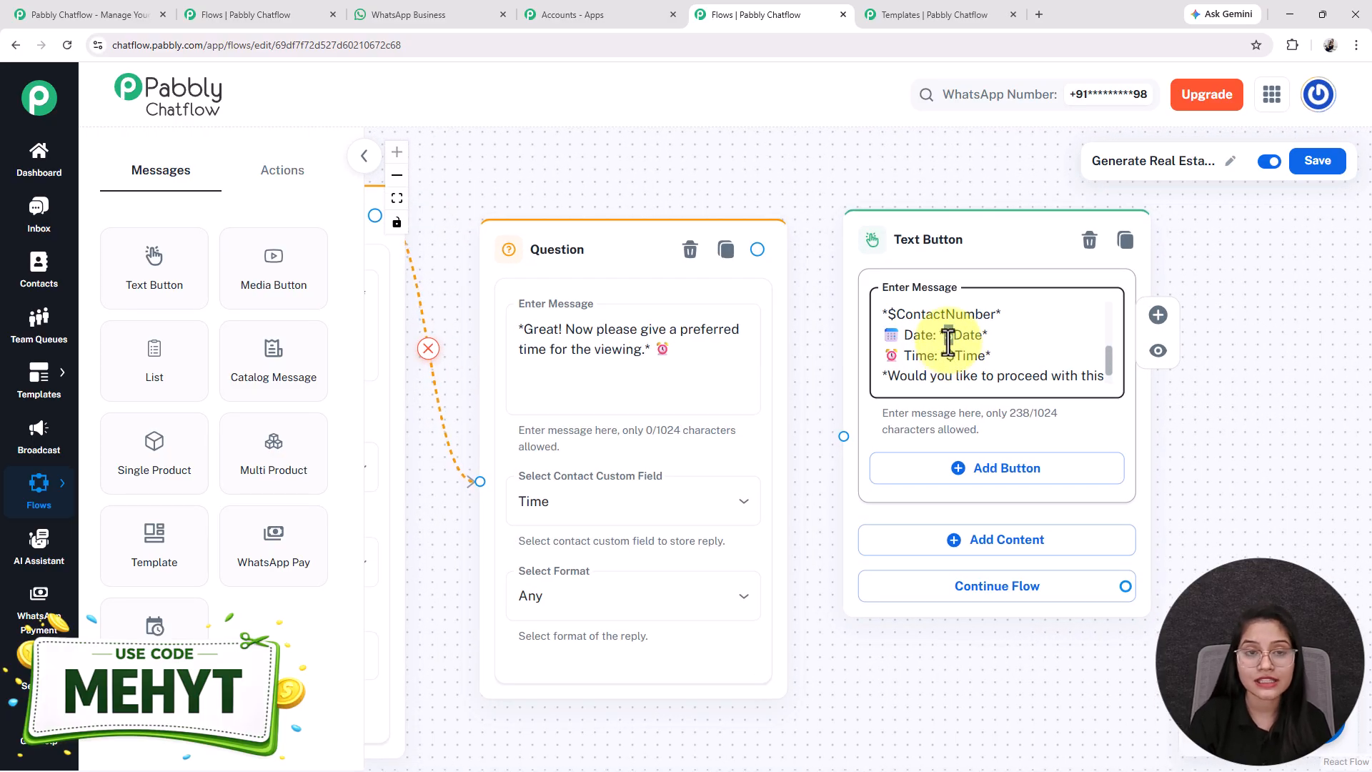
- Compare the summary's $PropertyType and $FullName against the earlier question and property nodes
{"action": "scroll", "coordinate": [949, 336], "scroll_direction": "down", "scroll_amount": 3}
{"action": "left_click_drag", "start_coordinate": [653, 628], "coordinate": [1158, 634]}
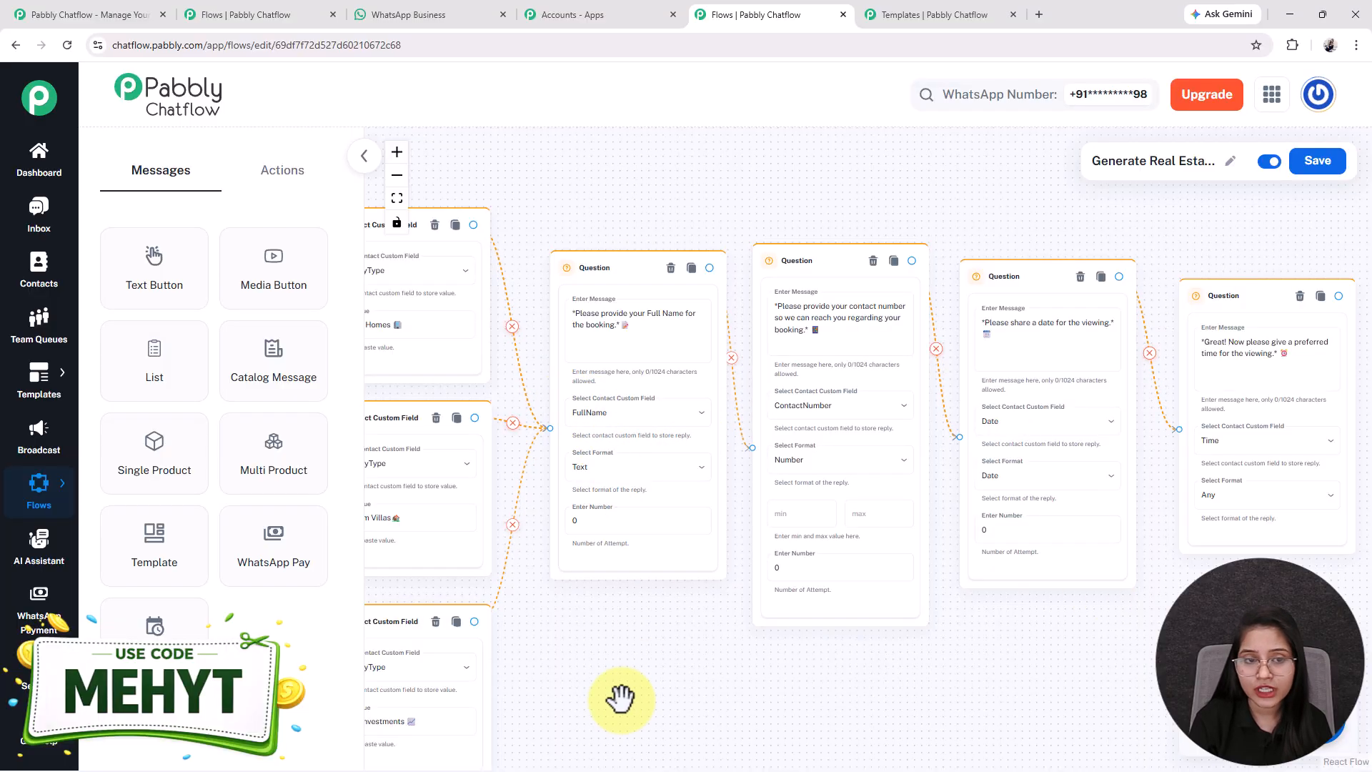
{"action": "left_click_drag", "start_coordinate": [620, 700], "coordinate": [900, 706]}
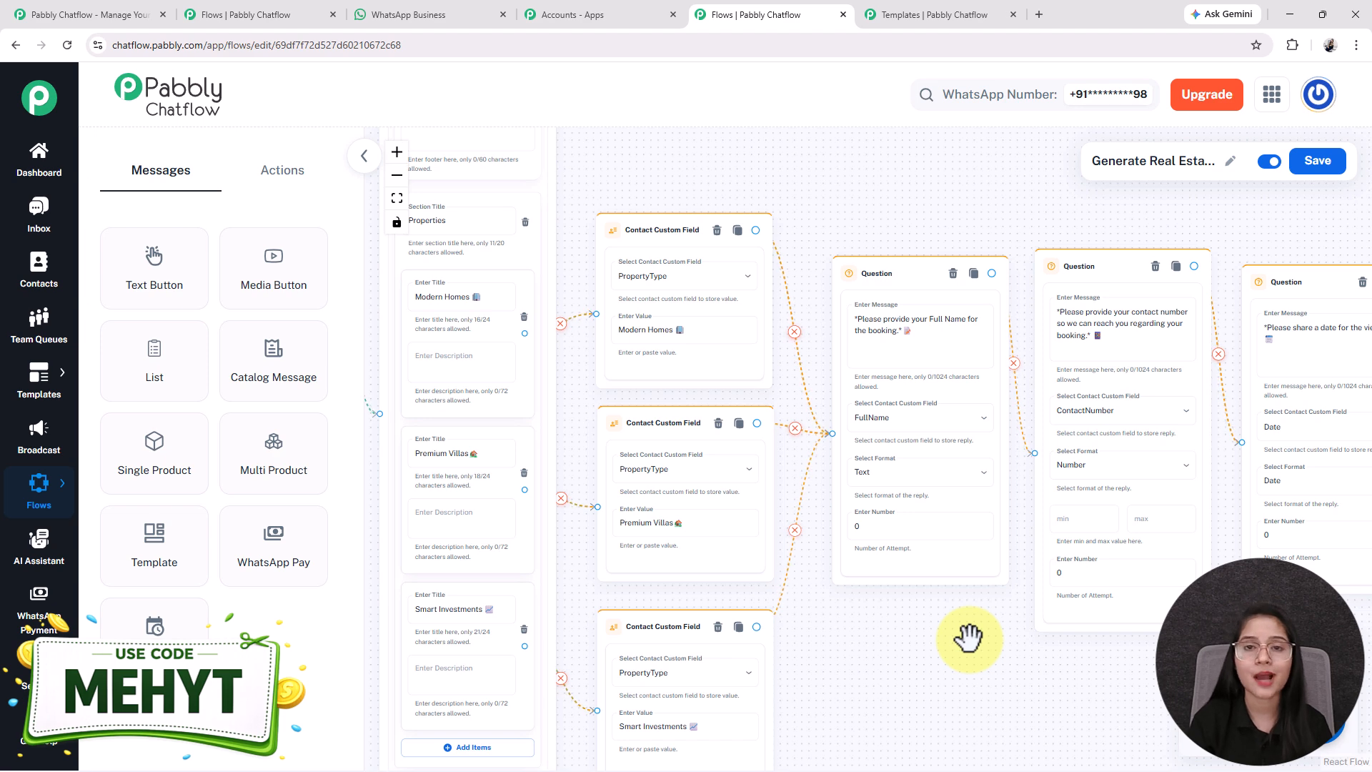
{"action": "left_click_drag", "start_coordinate": [945, 634], "coordinate": [410, 555]}
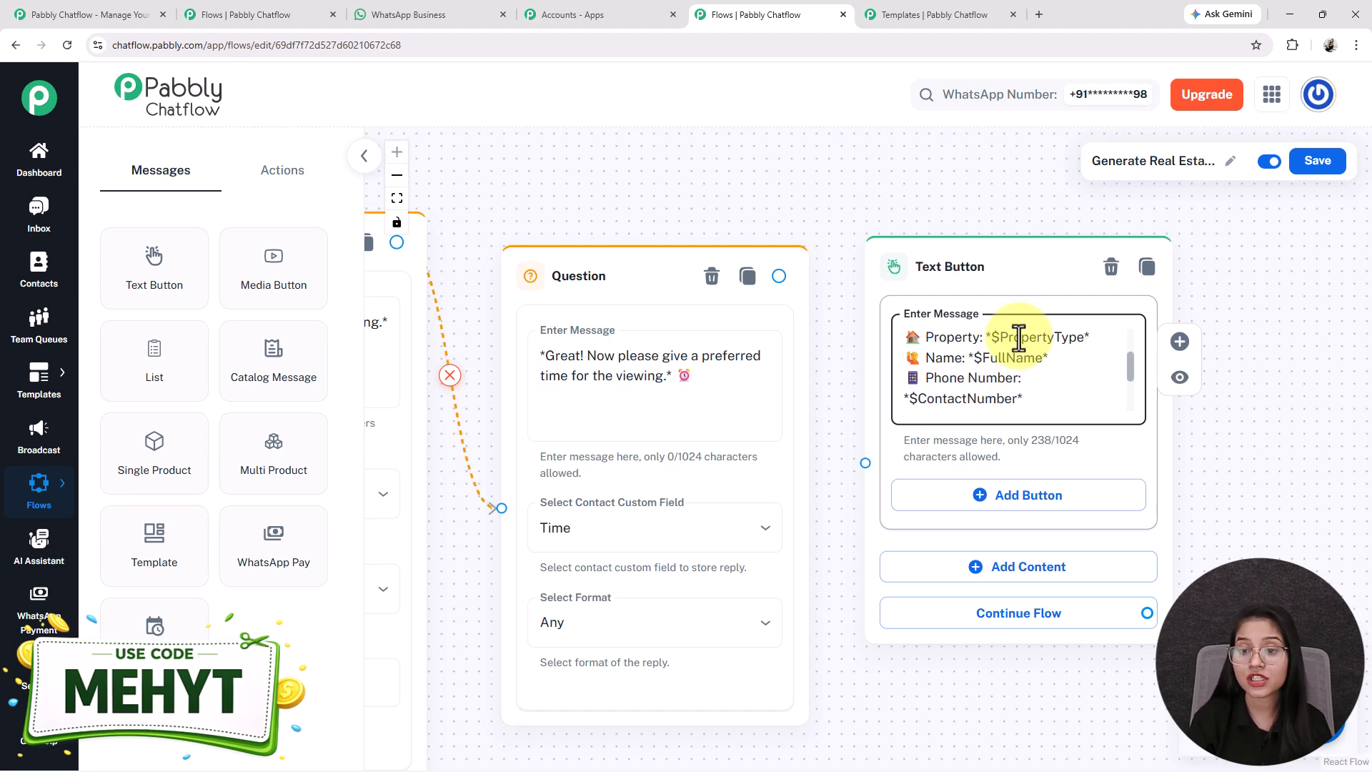
{"action": "double_click", "coordinate": [1017, 338]}
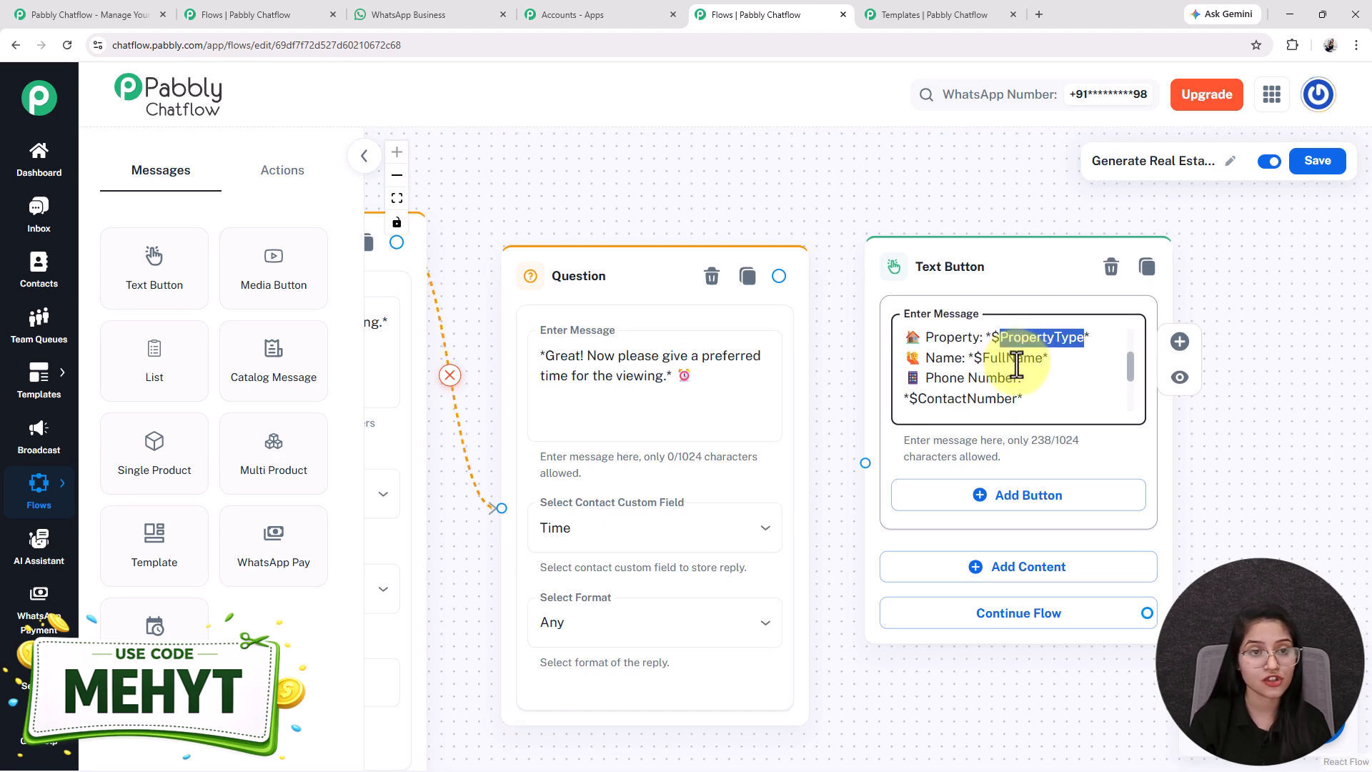
{"action": "double_click", "coordinate": [1016, 359]}
{"action": "scroll", "coordinate": [1025, 397], "scroll_direction": "down", "scroll_amount": 4}
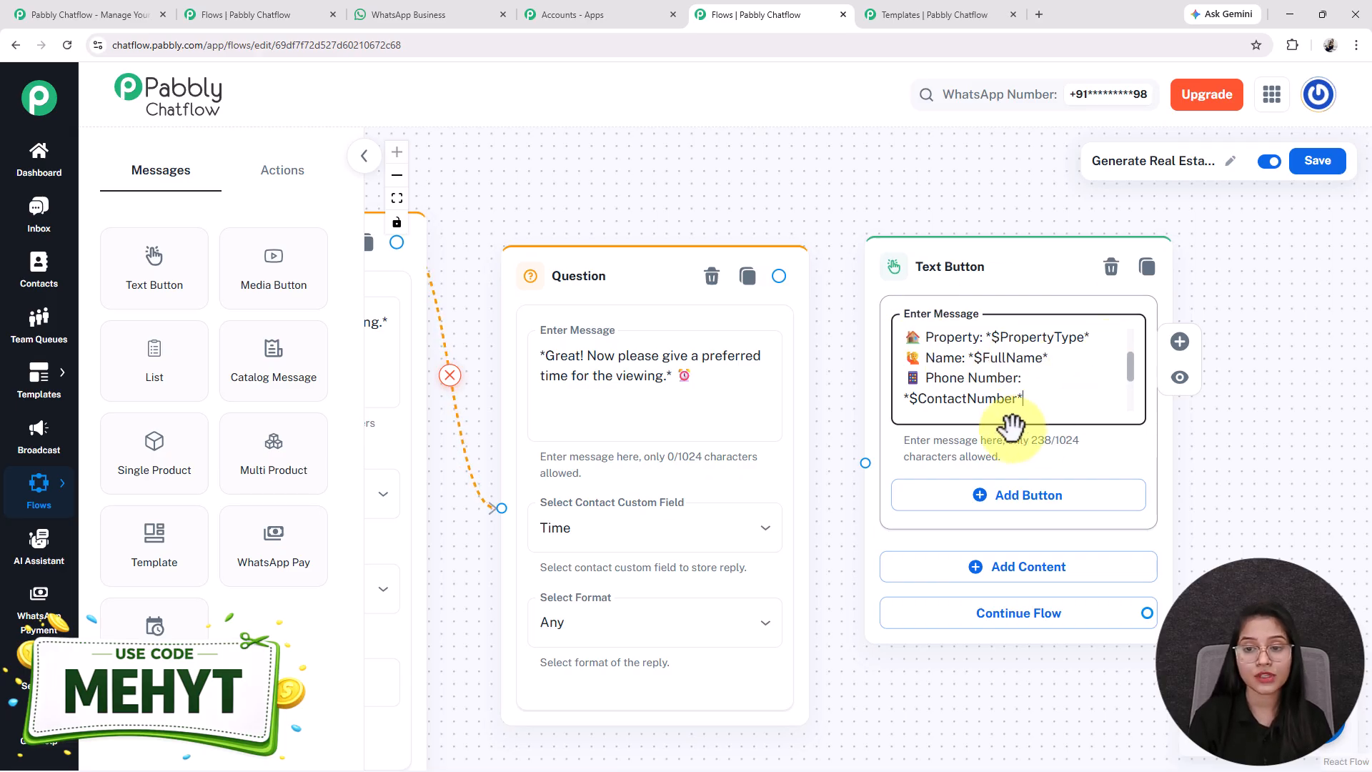
- Add Yes, Confirm Booking and No, Change Property quick-reply buttons to the booking summary node
{"action": "left_click", "coordinate": [1017, 500]}
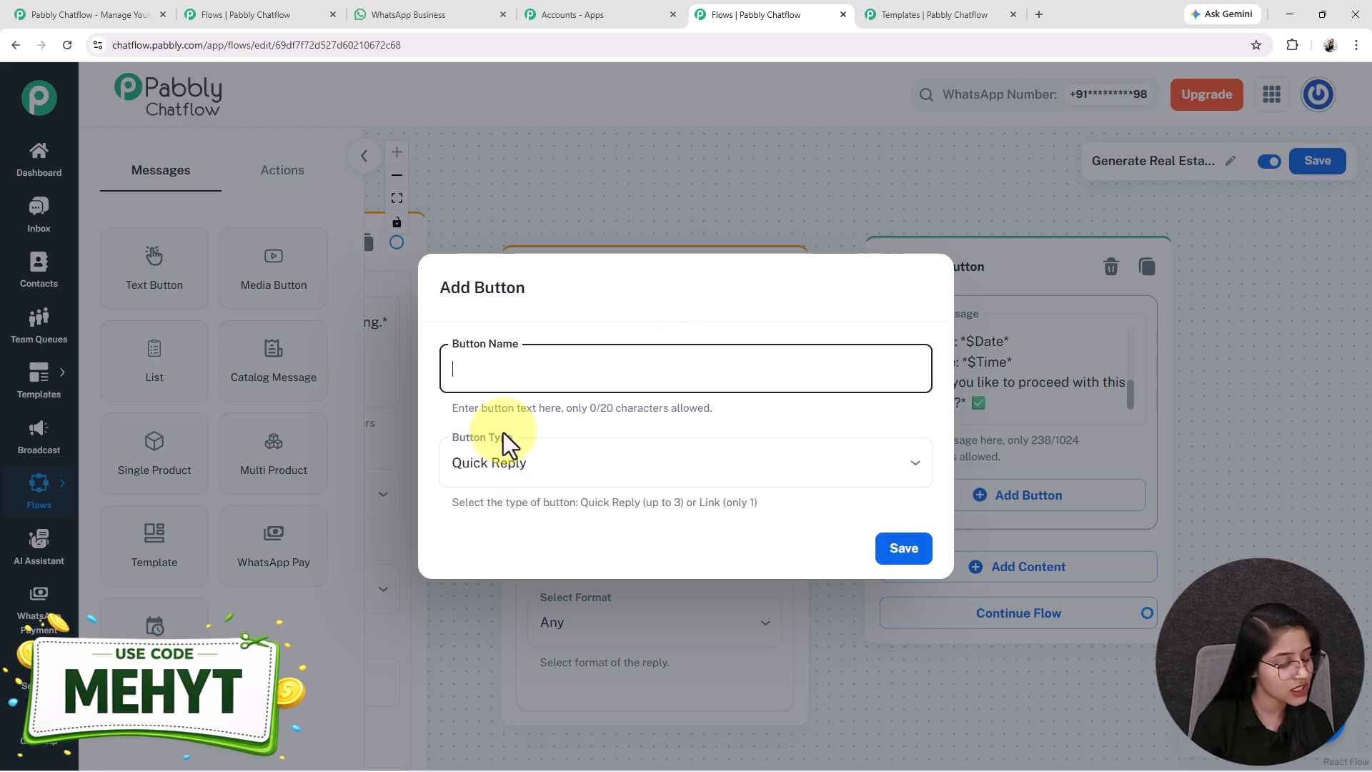
{"action": "type", "text": "Yes, Confirm Booking"}
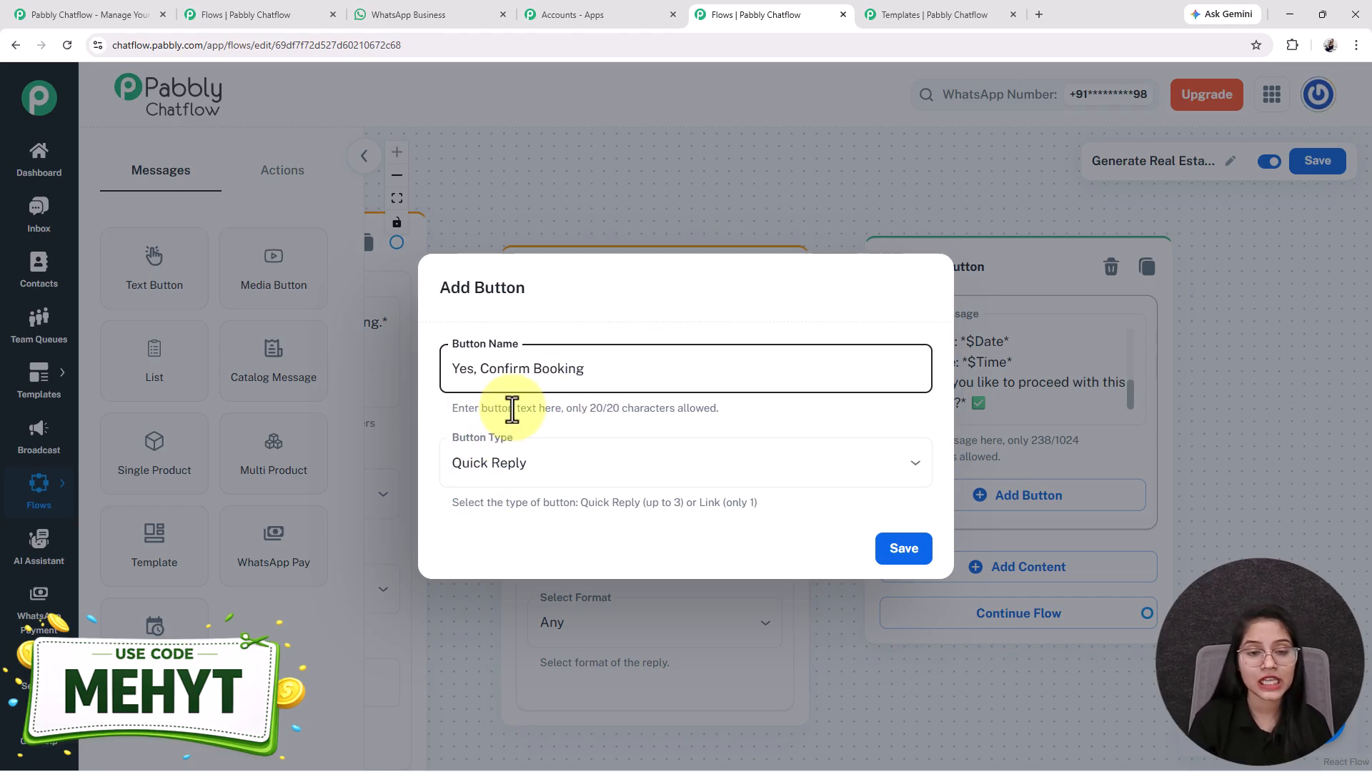
{"action": "left_click", "coordinate": [546, 468]}
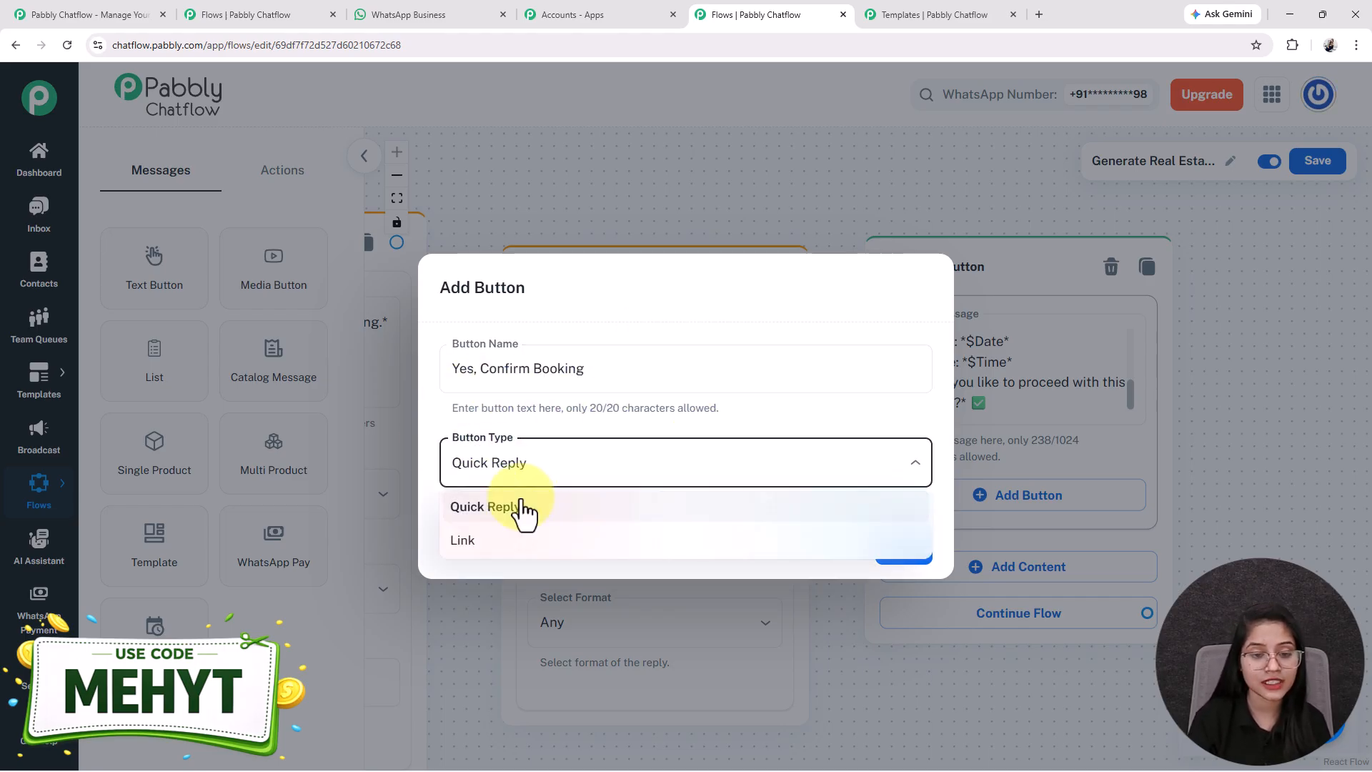
{"action": "left_click", "coordinate": [472, 509]}
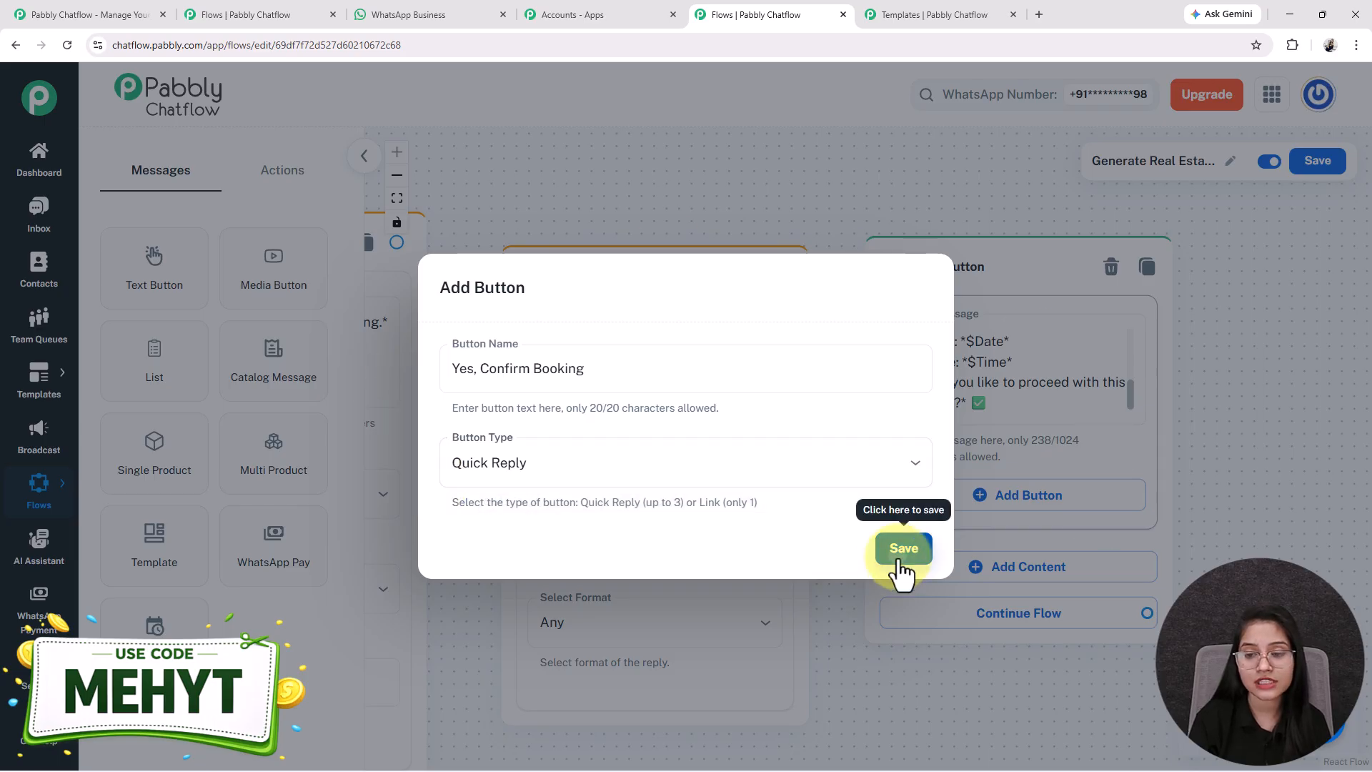
{"action": "left_click", "coordinate": [901, 560]}
{"action": "left_click_drag", "start_coordinate": [1307, 525], "coordinate": [1233, 419]}
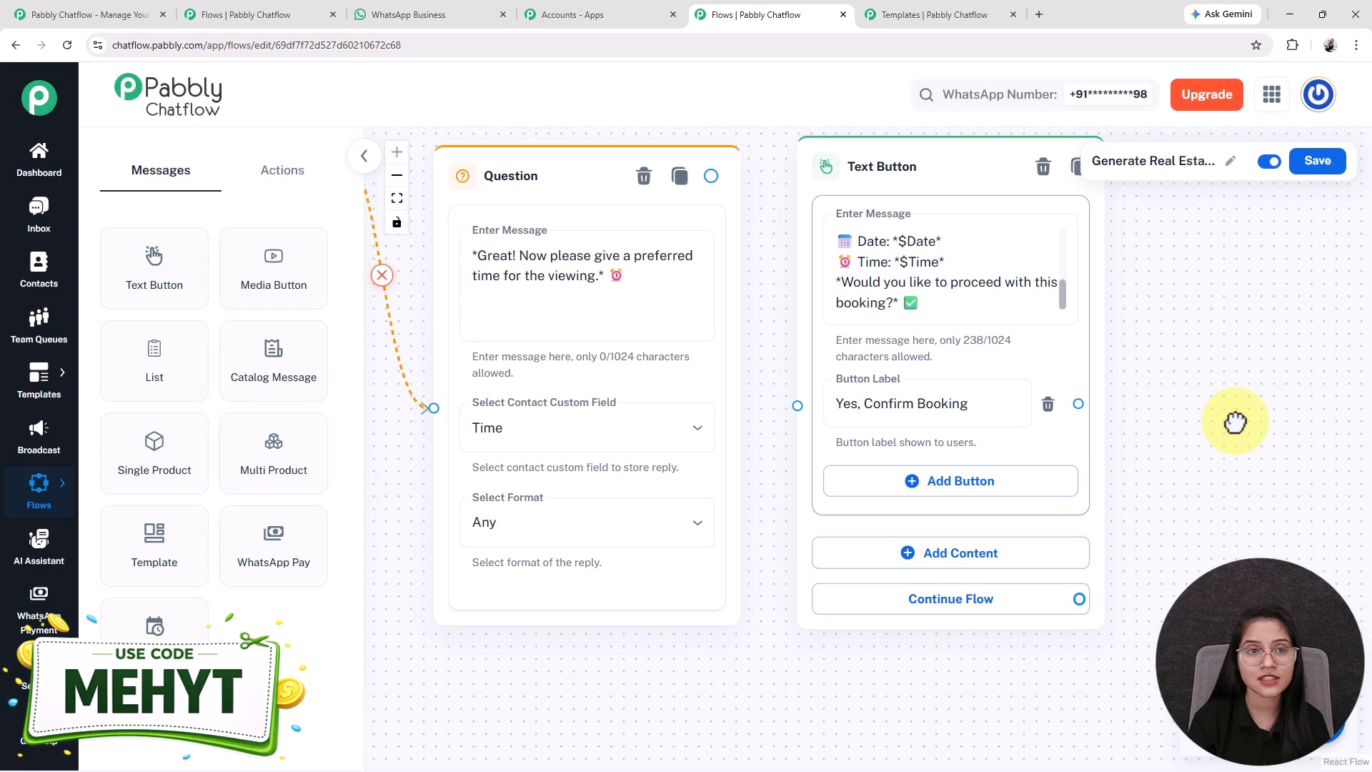
{"action": "left_click", "coordinate": [928, 483]}
{"action": "type", "text": "No, Change Property"}
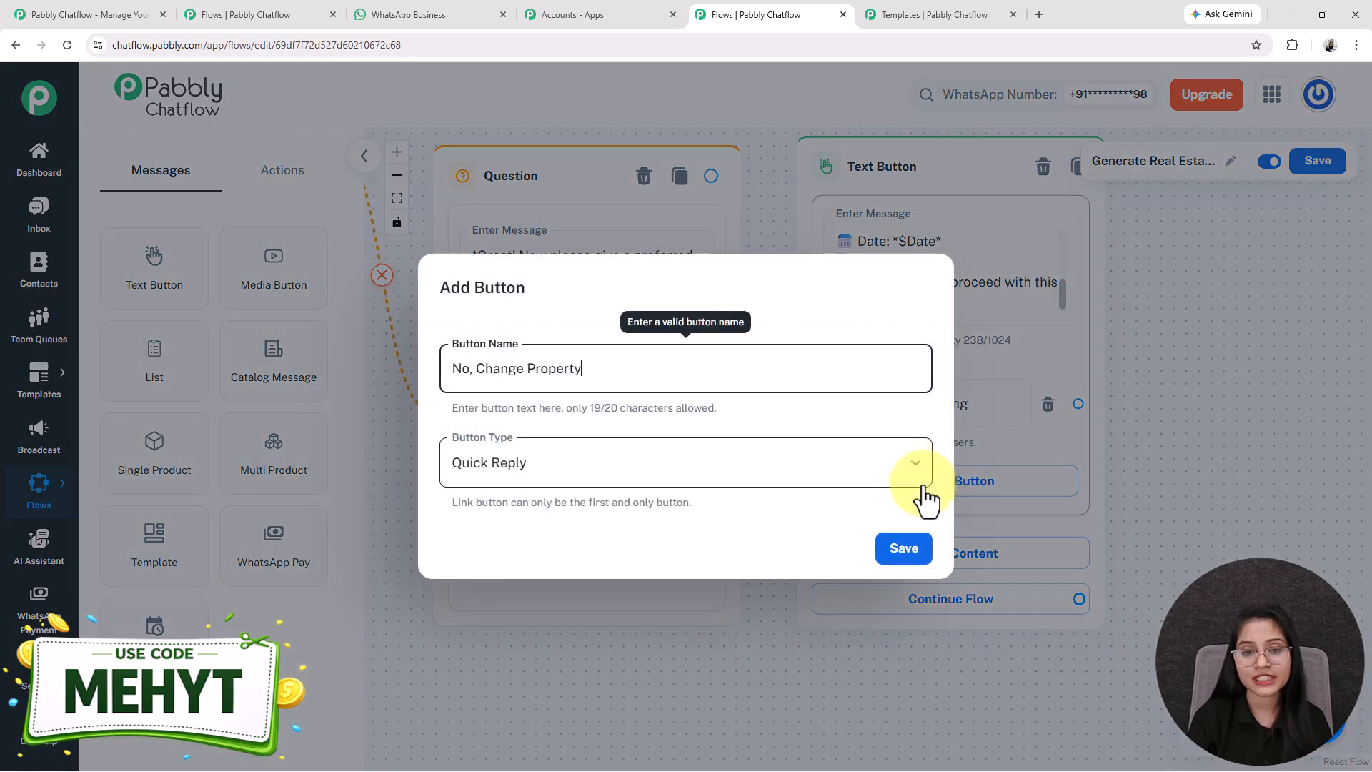
{"action": "left_click", "coordinate": [904, 550]}
- Connect the time question to the summary node and add a Text Button node after Yes, Confirm Booking
{"action": "scroll", "coordinate": [907, 554], "scroll_direction": "down", "scroll_amount": 1}
{"action": "left_click_drag", "start_coordinate": [731, 214], "coordinate": [804, 455]}
{"action": "scroll", "coordinate": [784, 608], "scroll_direction": "down", "scroll_amount": 1}
{"action": "left_click", "coordinate": [601, 671]}
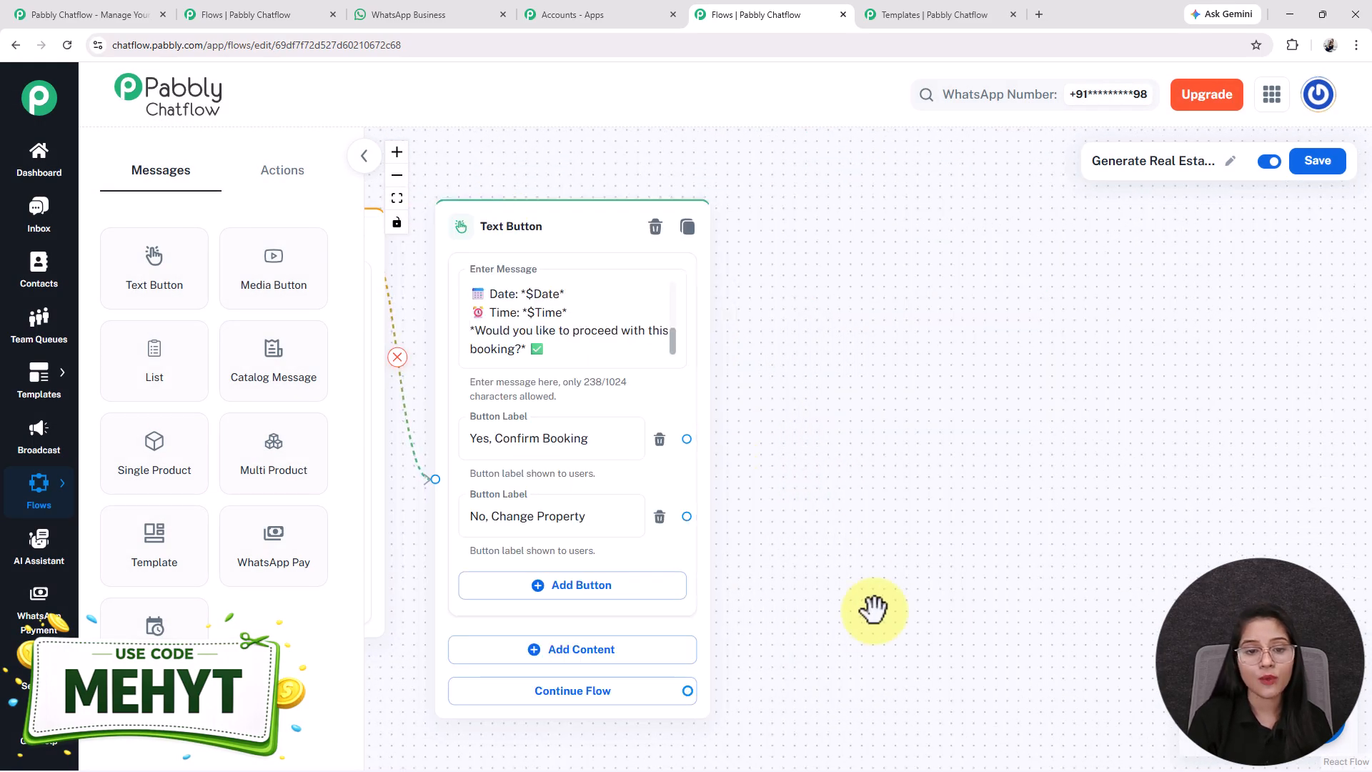
{"action": "left_click_drag", "start_coordinate": [893, 564], "coordinate": [926, 554]}
{"action": "scroll", "coordinate": [926, 553], "scroll_direction": "down", "scroll_amount": 1}
{"action": "left_click_drag", "start_coordinate": [757, 452], "coordinate": [902, 330]}
{"action": "left_click", "coordinate": [880, 369]}
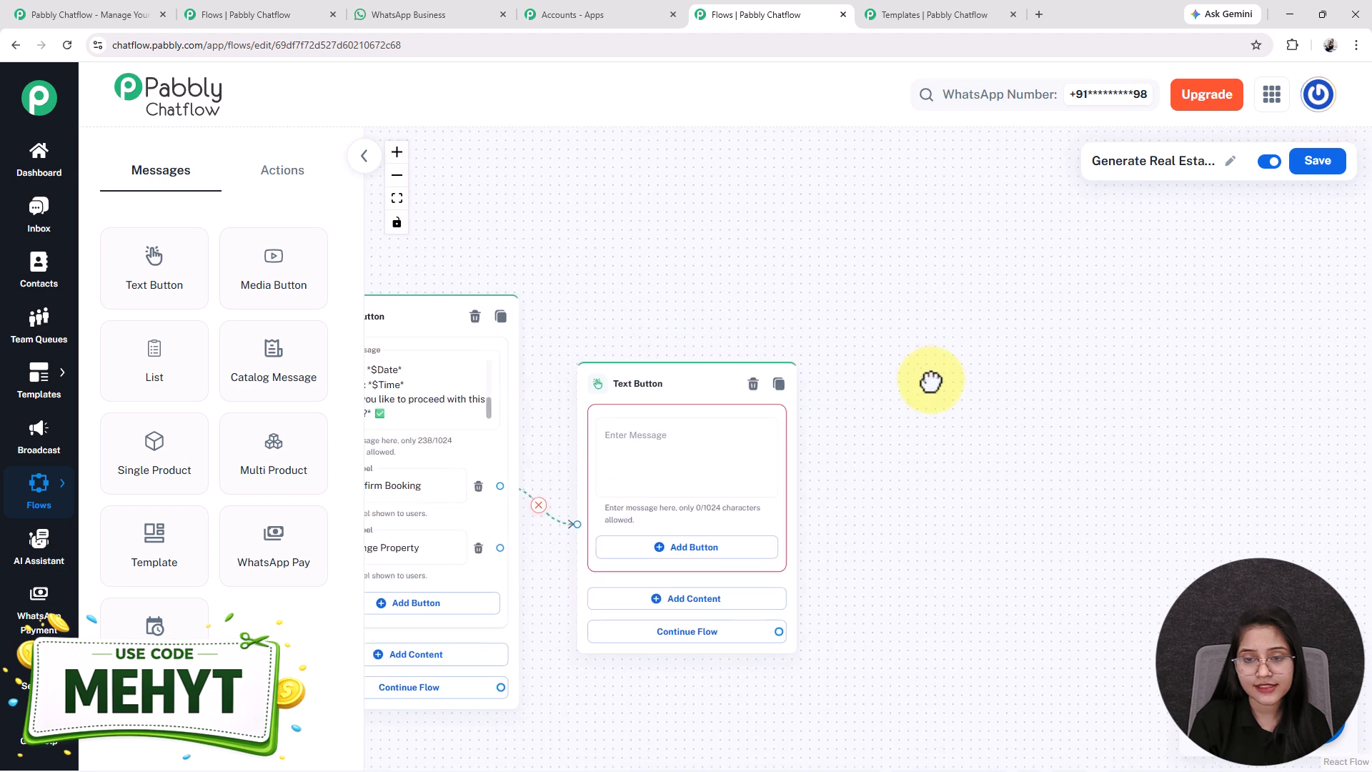
- Paste the booking confirmation message into the new Text Button node
{"action": "left_click", "coordinate": [710, 388]}
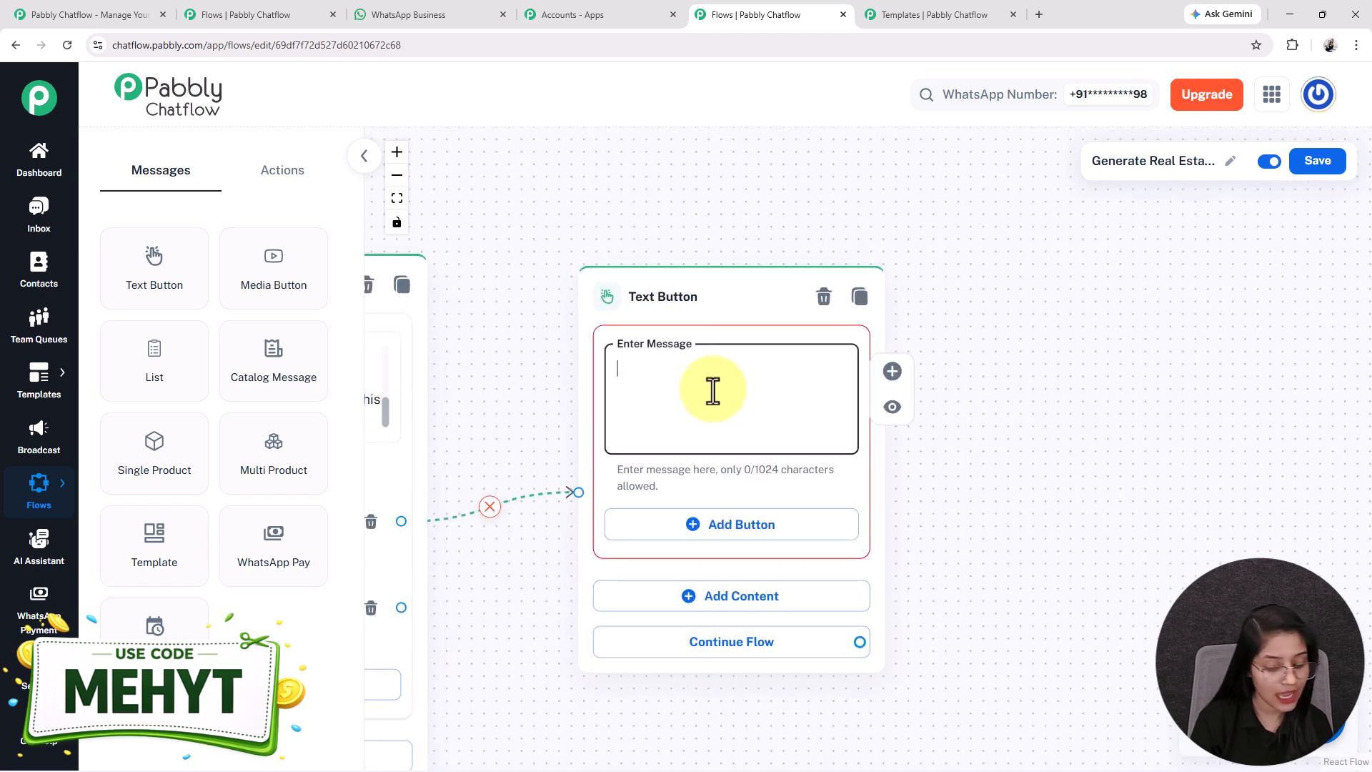
{"action": "key", "text": "ctrl+v"}
{"action": "key", "text": "ctrl+Home"}
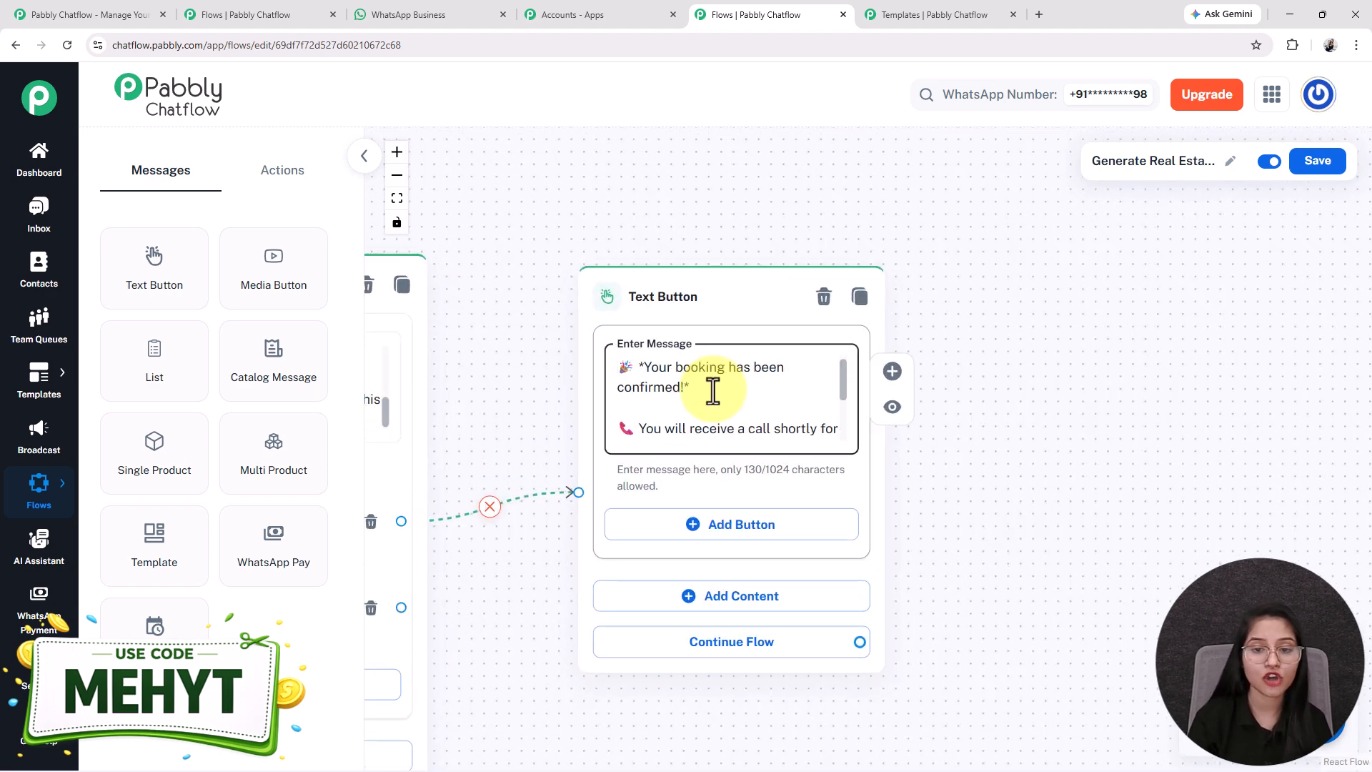
{"action": "key", "text": "Down"}
{"action": "key", "text": "Down"}
{"action": "key", "text": "Down"}
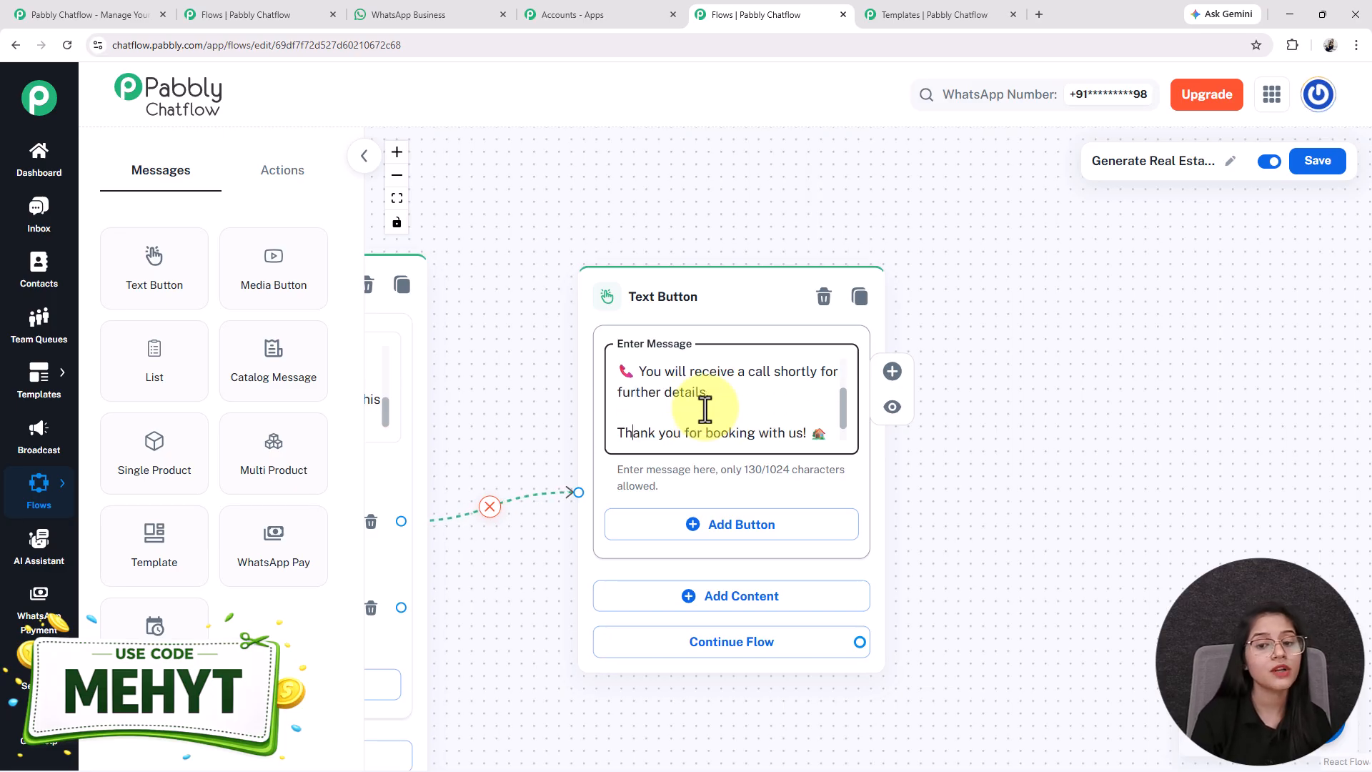
{"action": "scroll", "coordinate": [705, 409], "scroll_direction": "down", "scroll_amount": 1}
{"action": "left_click_drag", "start_coordinate": [664, 514], "coordinate": [656, 325]}
- Link the template's YES SHOW DETAILS reply to the property-type List node
{"action": "scroll", "coordinate": [998, 393], "scroll_direction": "down", "scroll_amount": 2}
{"action": "scroll", "coordinate": [656, 325], "scroll_direction": "down", "scroll_amount": 5}
{"action": "left_click_drag", "start_coordinate": [1078, 547], "coordinate": [979, 514]}
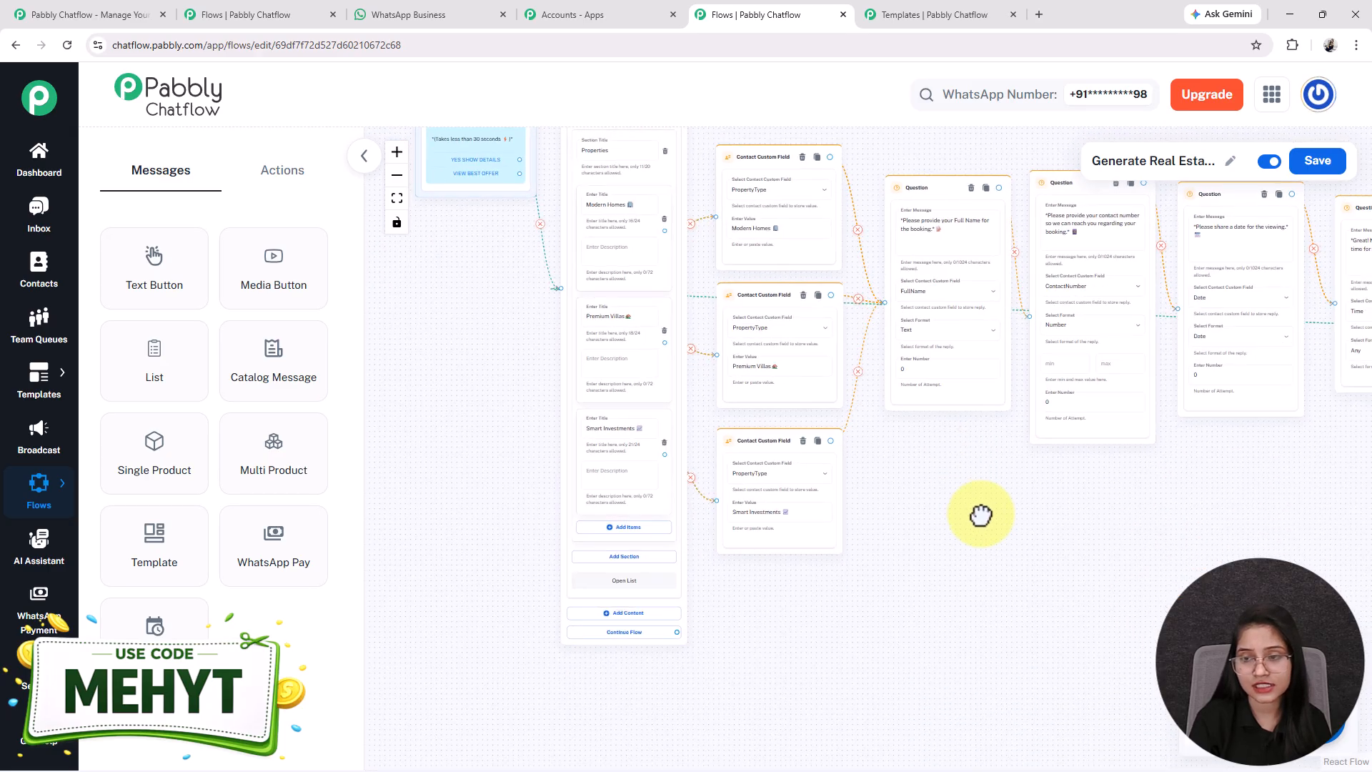
{"action": "left_click_drag", "start_coordinate": [552, 314], "coordinate": [633, 414]}
{"action": "scroll", "coordinate": [561, 321], "scroll_direction": "up", "scroll_amount": 5}
{"action": "left_click_drag", "start_coordinate": [560, 352], "coordinate": [527, 484]}
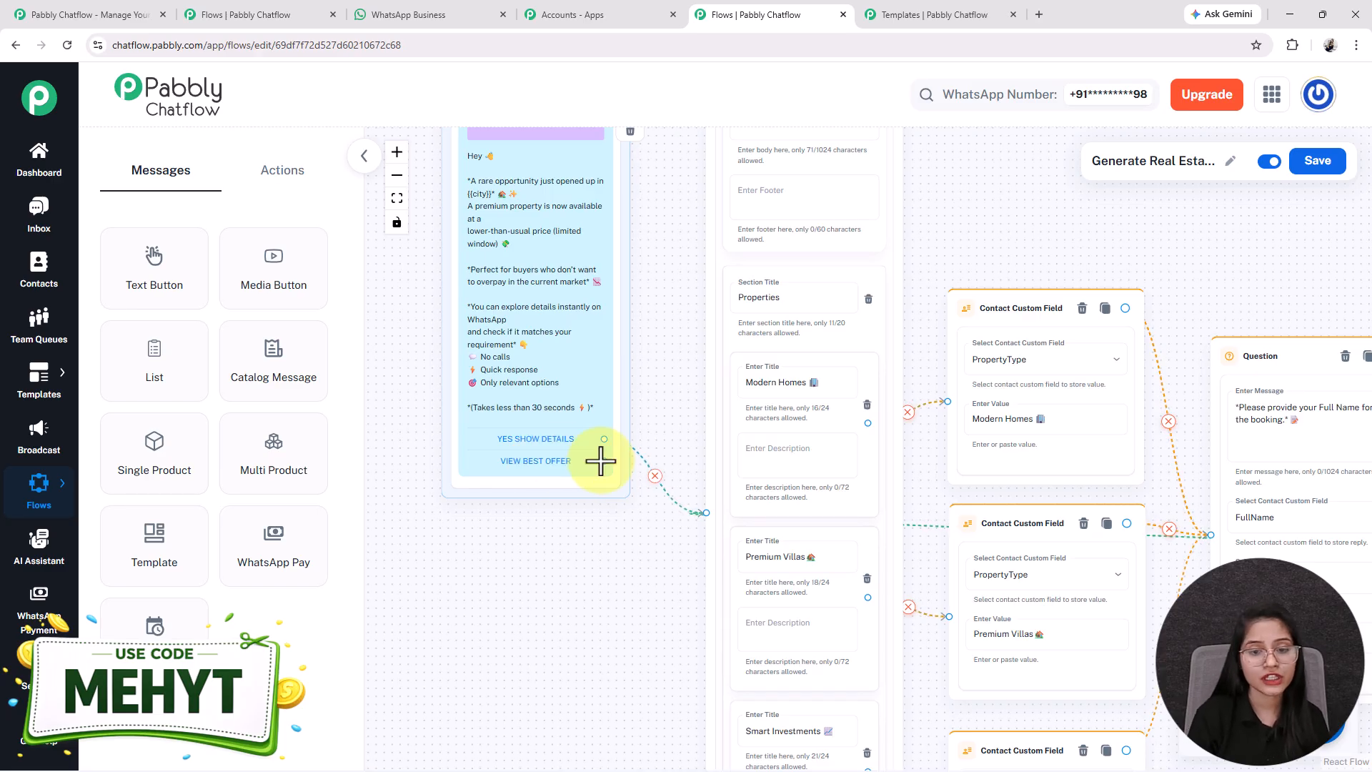
- Add a Text Button step after VIEW BEST OFFER carrying the property offers message
{"action": "left_click_drag", "start_coordinate": [507, 593], "coordinate": [518, 614]}
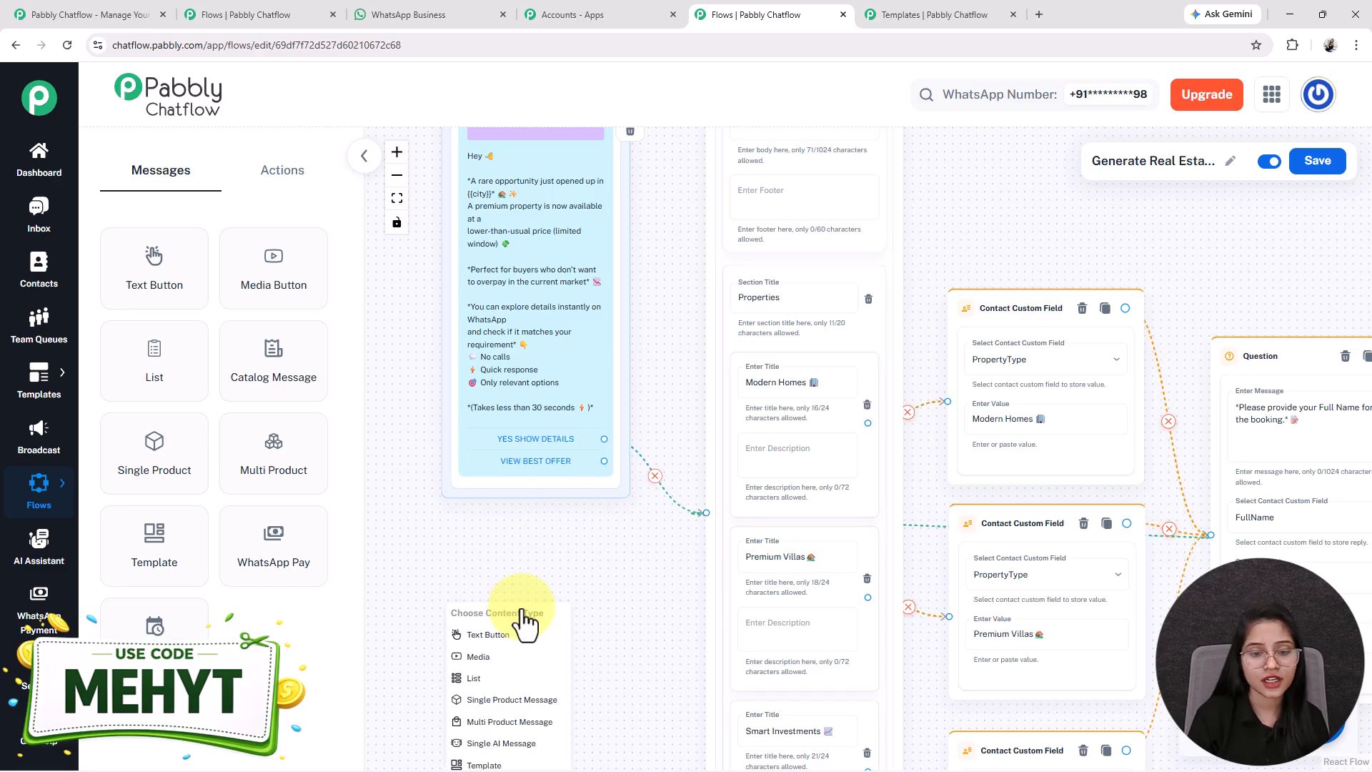
{"action": "left_click", "coordinate": [483, 650]}
{"action": "left_click_drag", "start_coordinate": [691, 537], "coordinate": [453, 481]}
{"action": "left_click", "coordinate": [671, 431]}
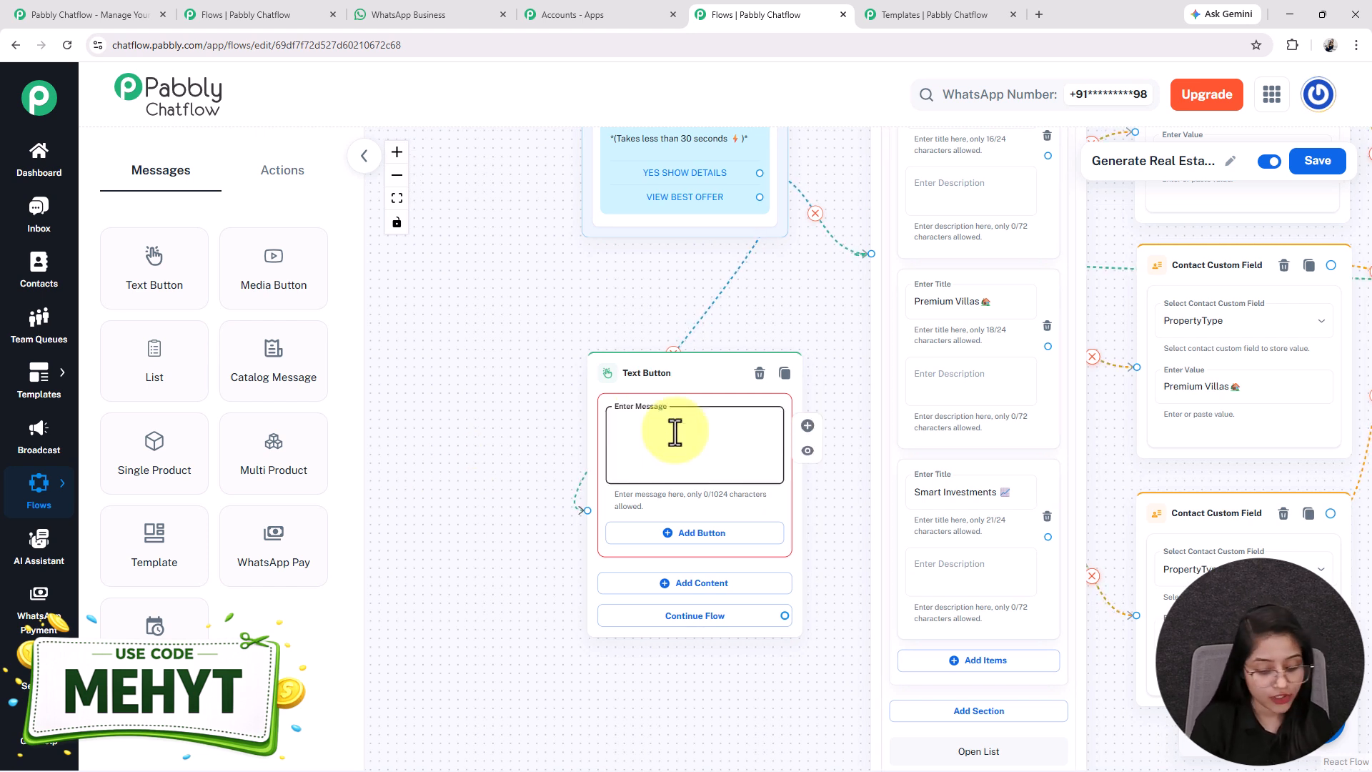
{"action": "key", "text": "ctrl+v"}
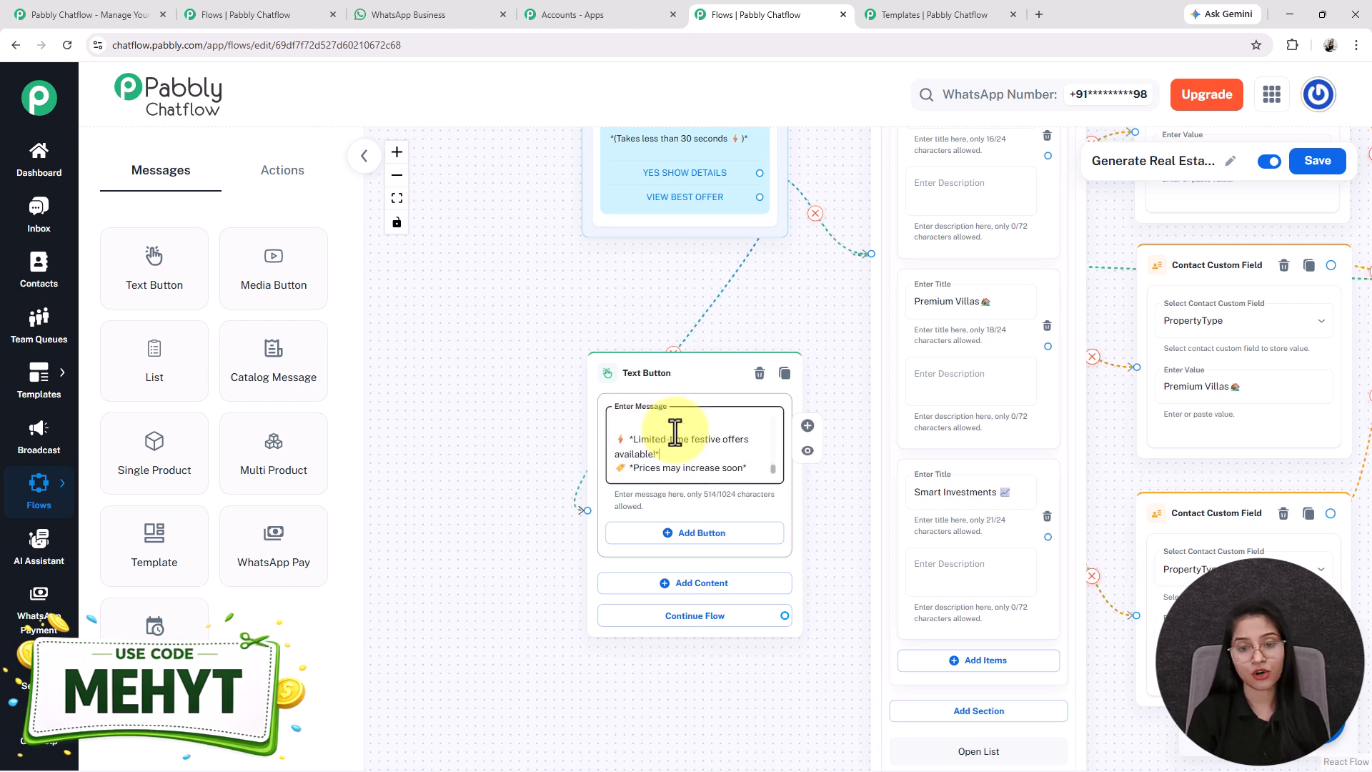
- Fit the whole flow in view and save it, getting Flow updated successfully
{"action": "scroll", "coordinate": [675, 431], "scroll_direction": "down", "scroll_amount": 2}
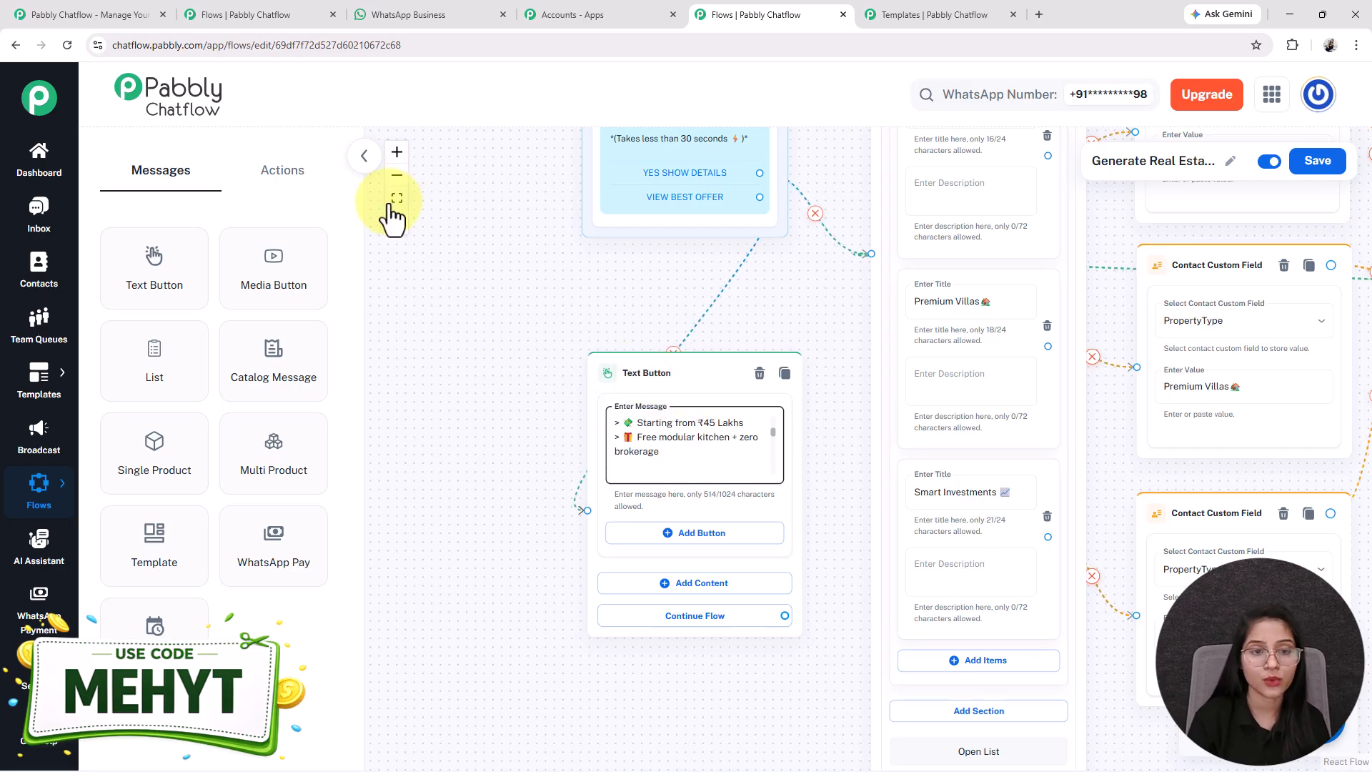
{"action": "left_click", "coordinate": [397, 198]}
{"action": "left_click_drag", "start_coordinate": [804, 593], "coordinate": [845, 577]}
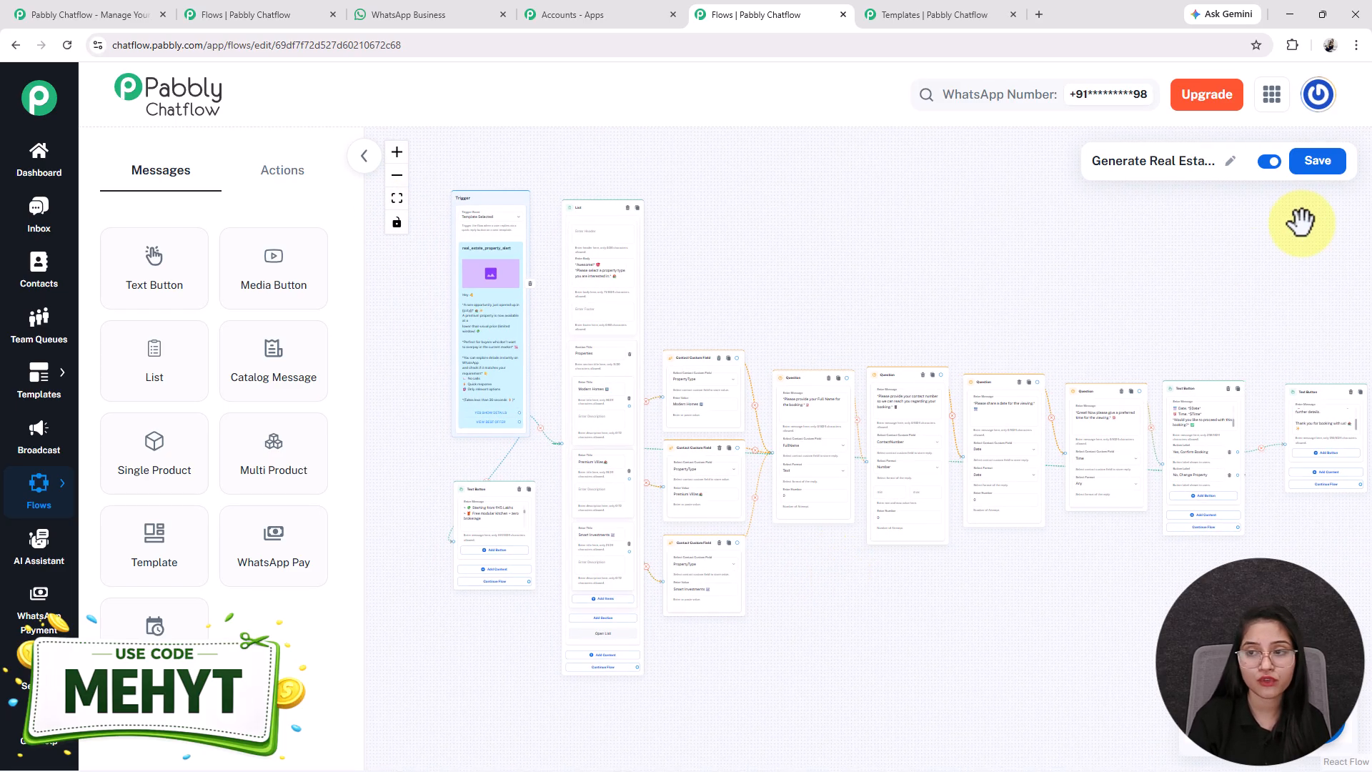
{"action": "left_click", "coordinate": [1318, 162]}
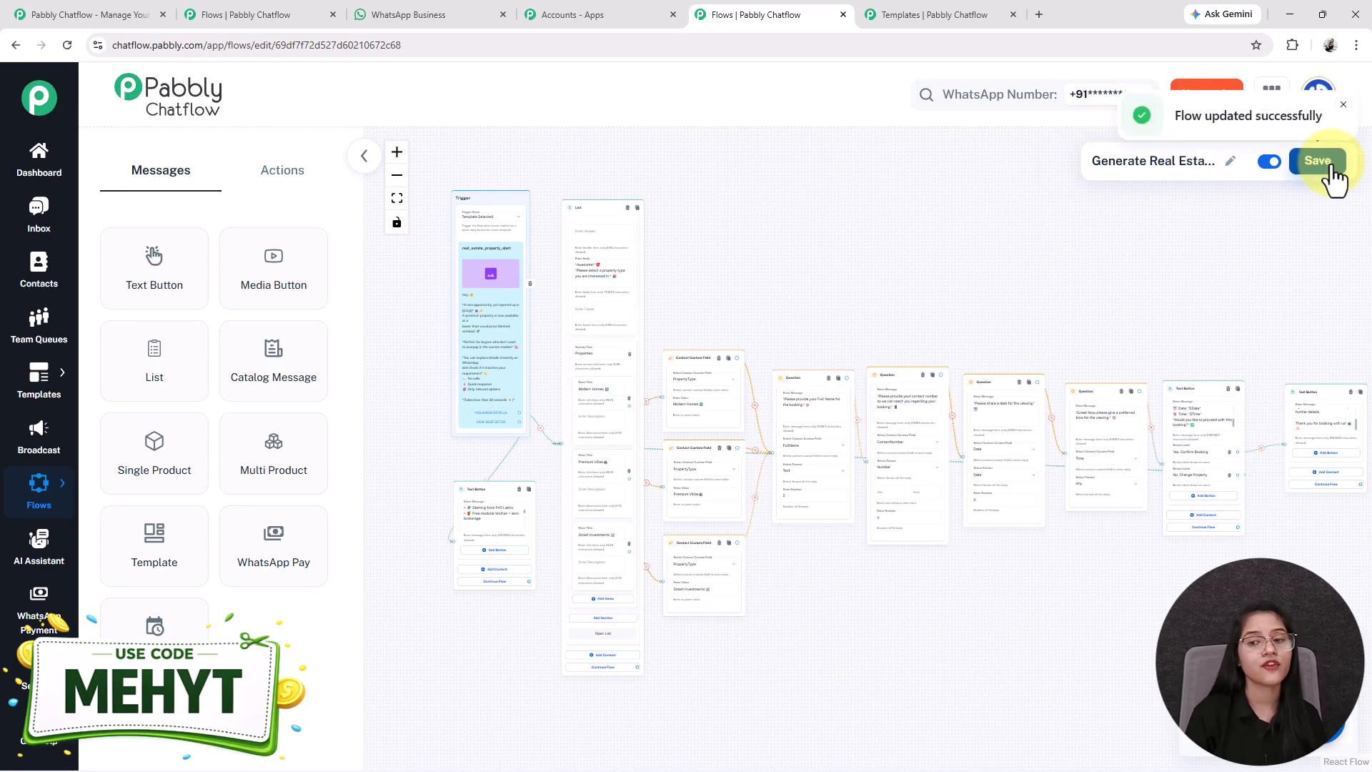
{"action": "left_click_drag", "start_coordinate": [1320, 415], "coordinate": [1292, 429]}
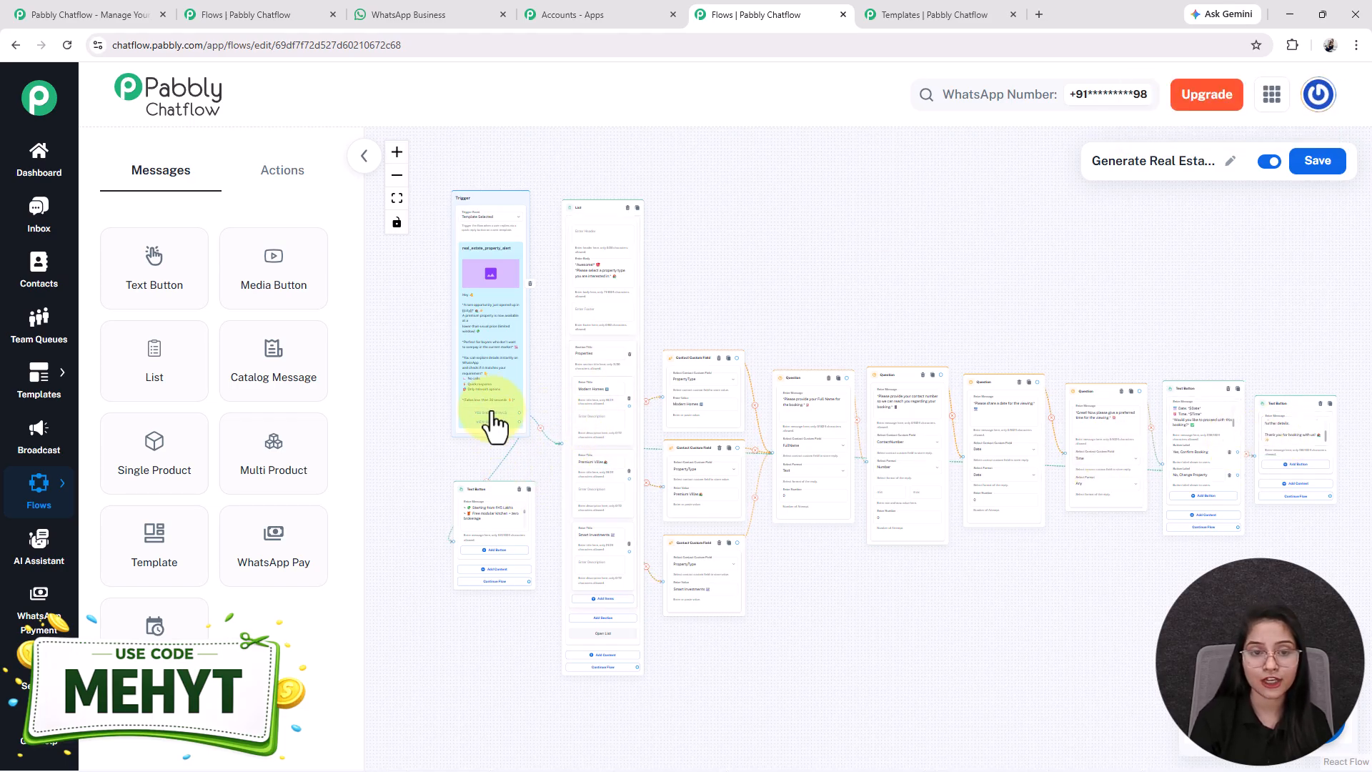
{"action": "scroll", "coordinate": [490, 404], "scroll_direction": "up", "scroll_amount": 3}
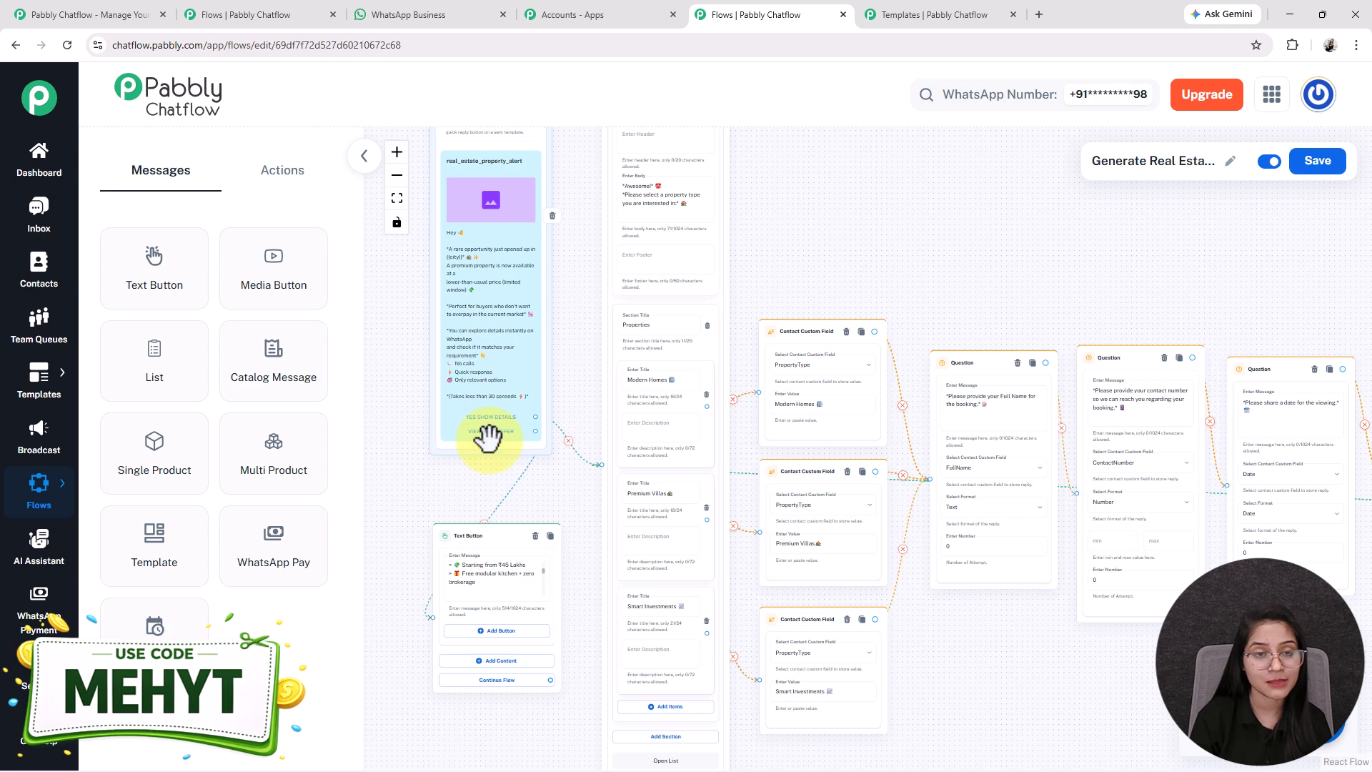
{"action": "scroll", "coordinate": [488, 437], "scroll_direction": "down", "scroll_amount": 2}
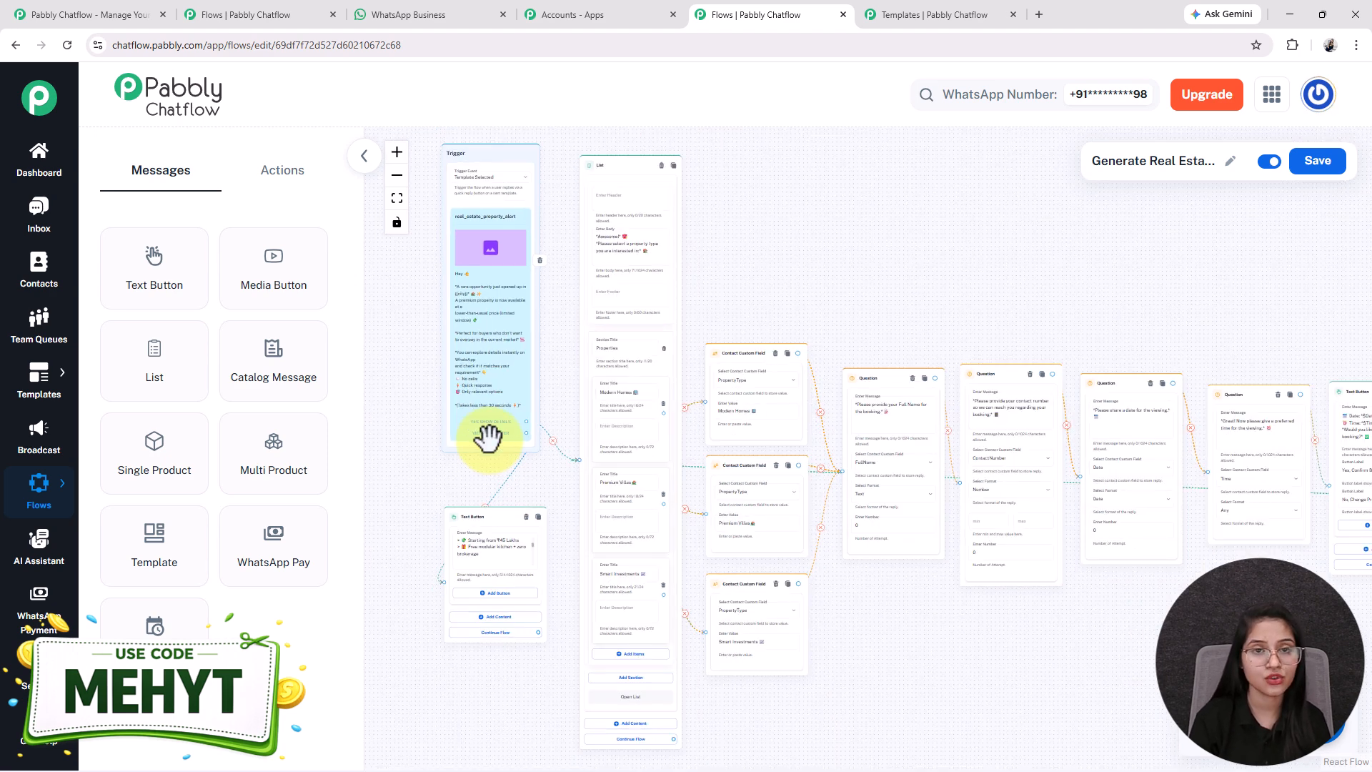
- In a new Inbox tab, fill the real_estate_property_alert template for the test contact with $City
{"action": "right_click", "coordinate": [41, 223]}
{"action": "left_click", "coordinate": [72, 230]}
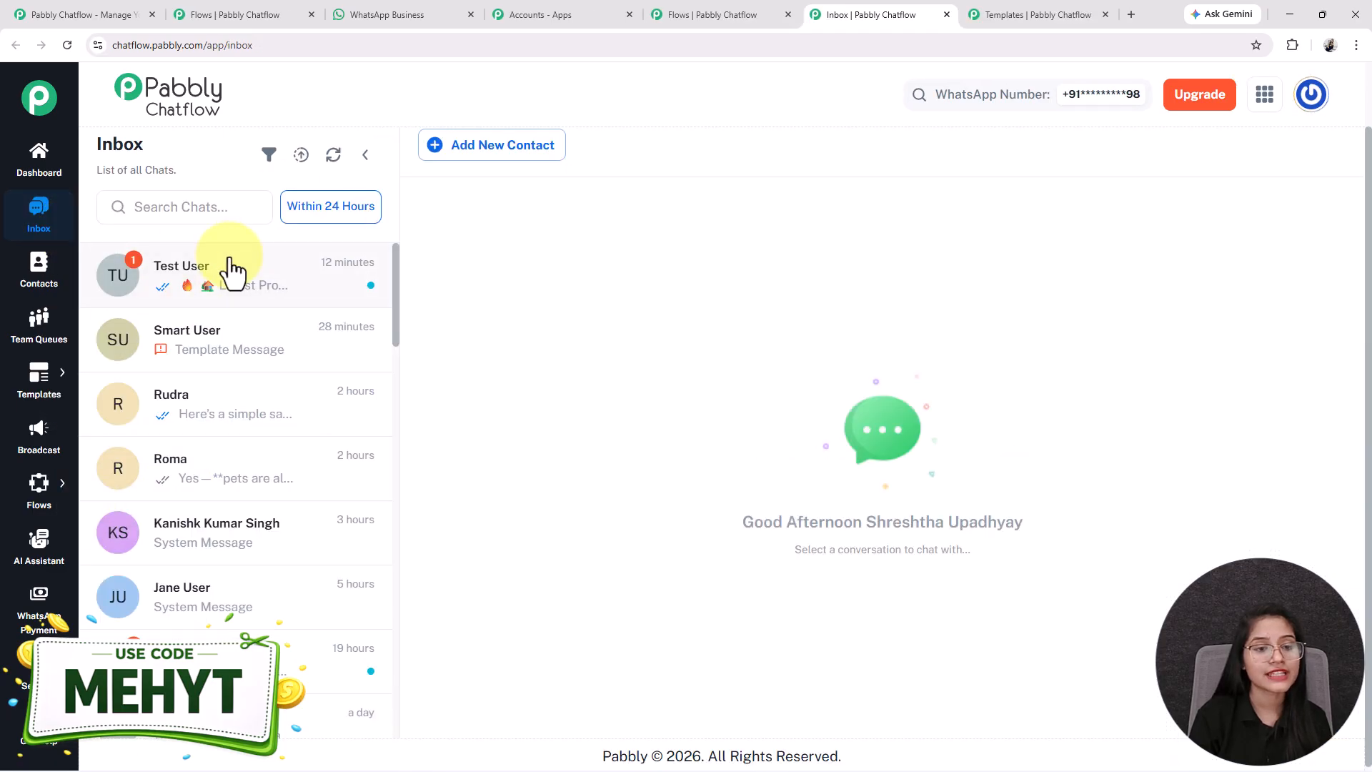
{"action": "left_click", "coordinate": [224, 281]}
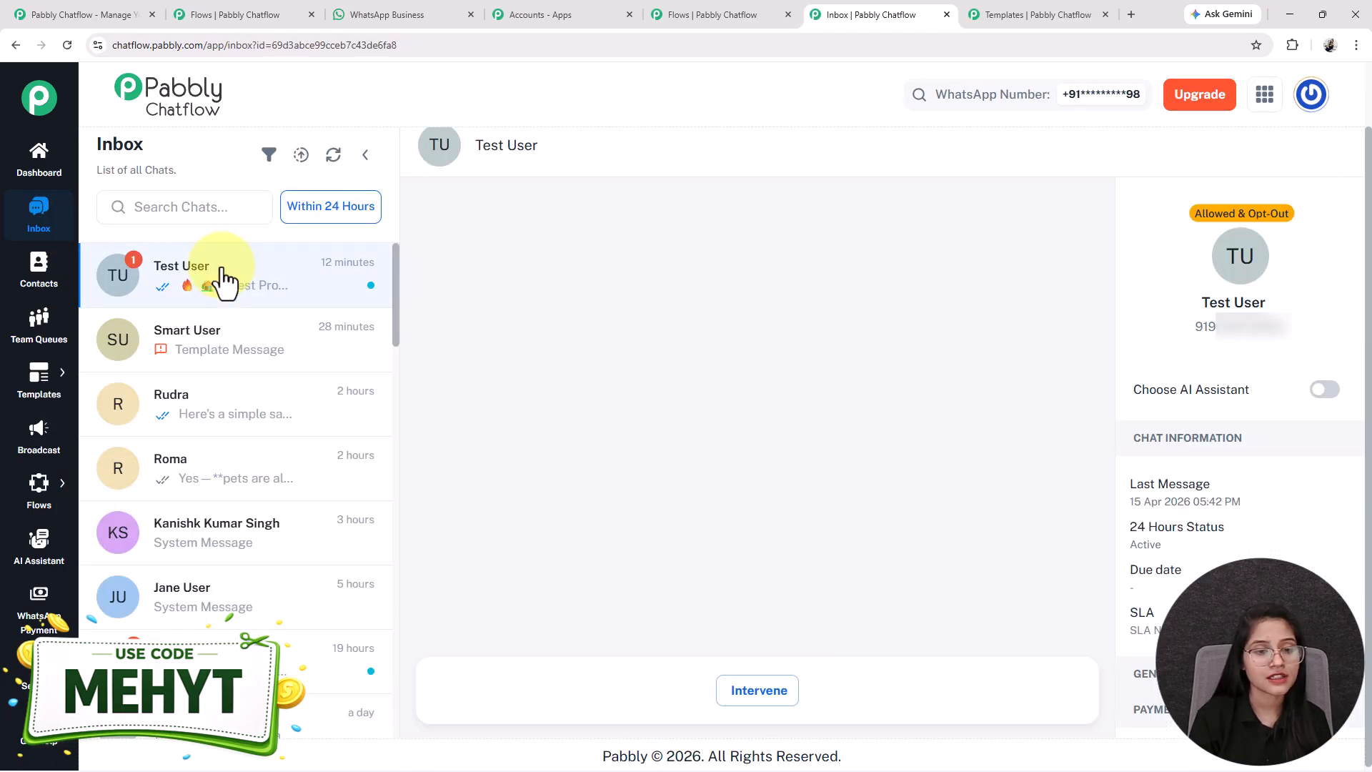
{"action": "left_click", "coordinate": [669, 692]}
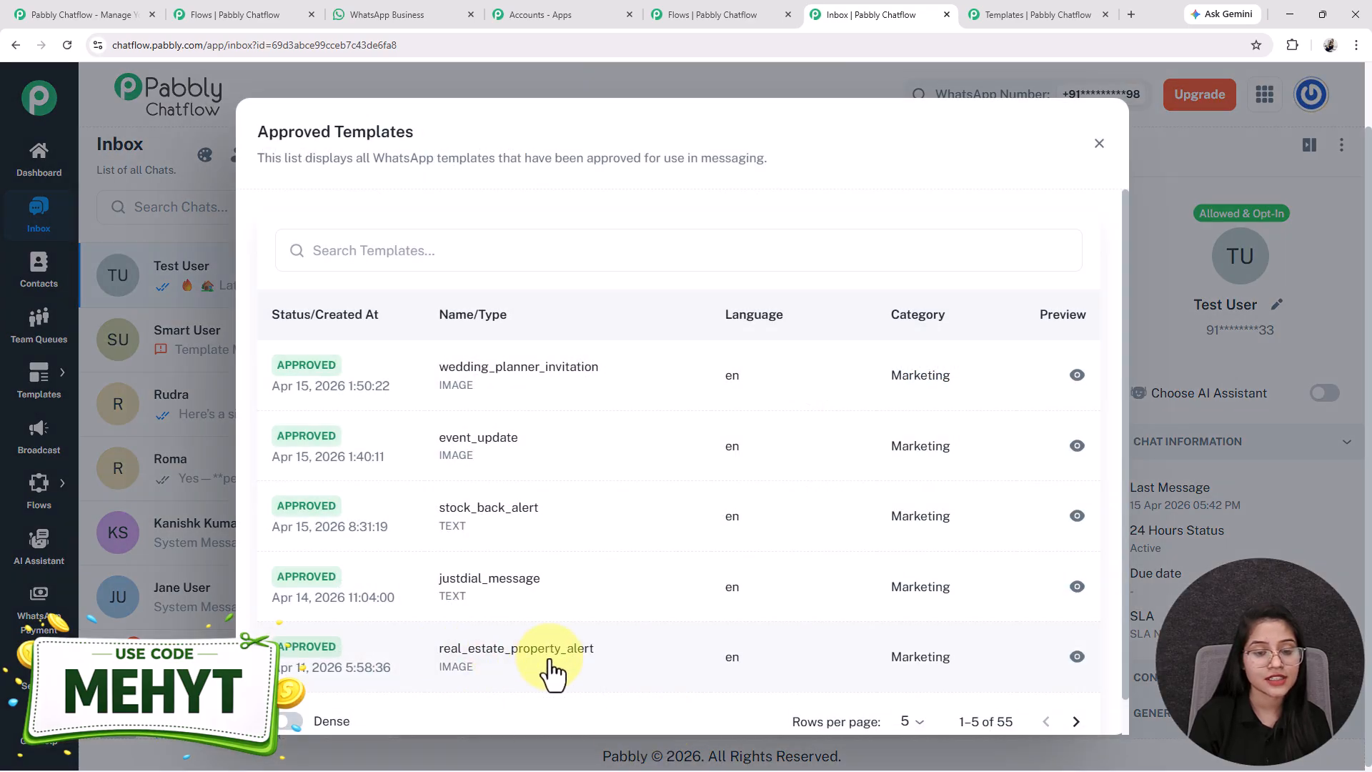
{"action": "left_click", "coordinate": [505, 668]}
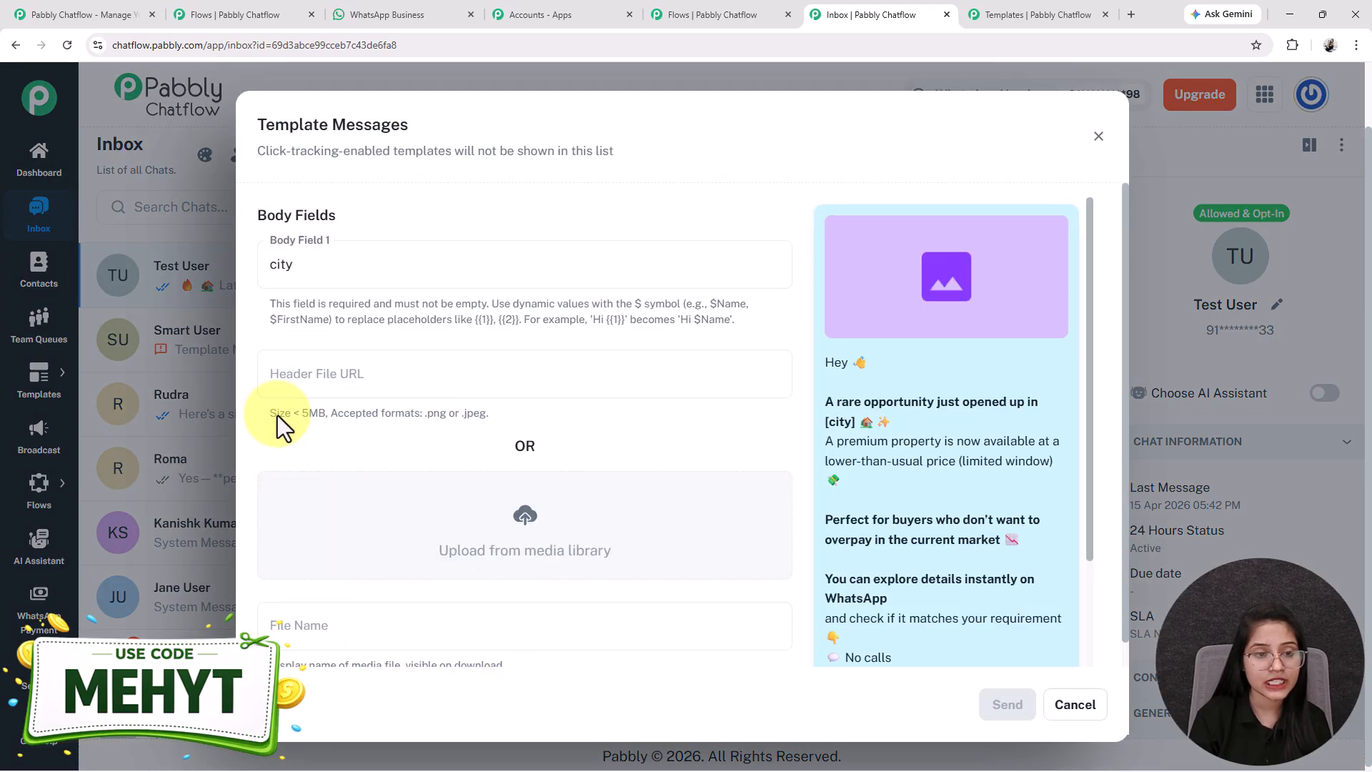
{"action": "double_click", "coordinate": [280, 264]}
{"action": "type", "text": "$City"}
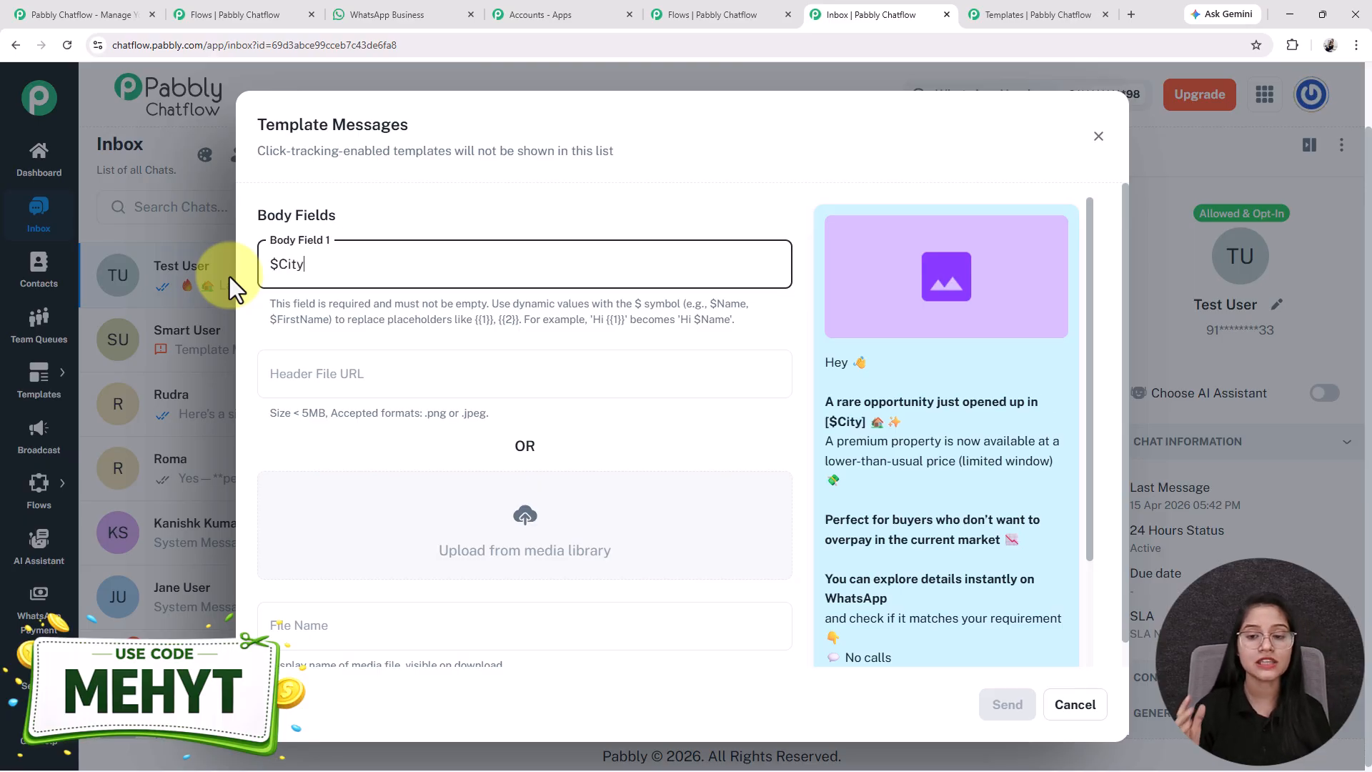
{"action": "left_click_drag", "start_coordinate": [863, 421], "coordinate": [828, 422]}
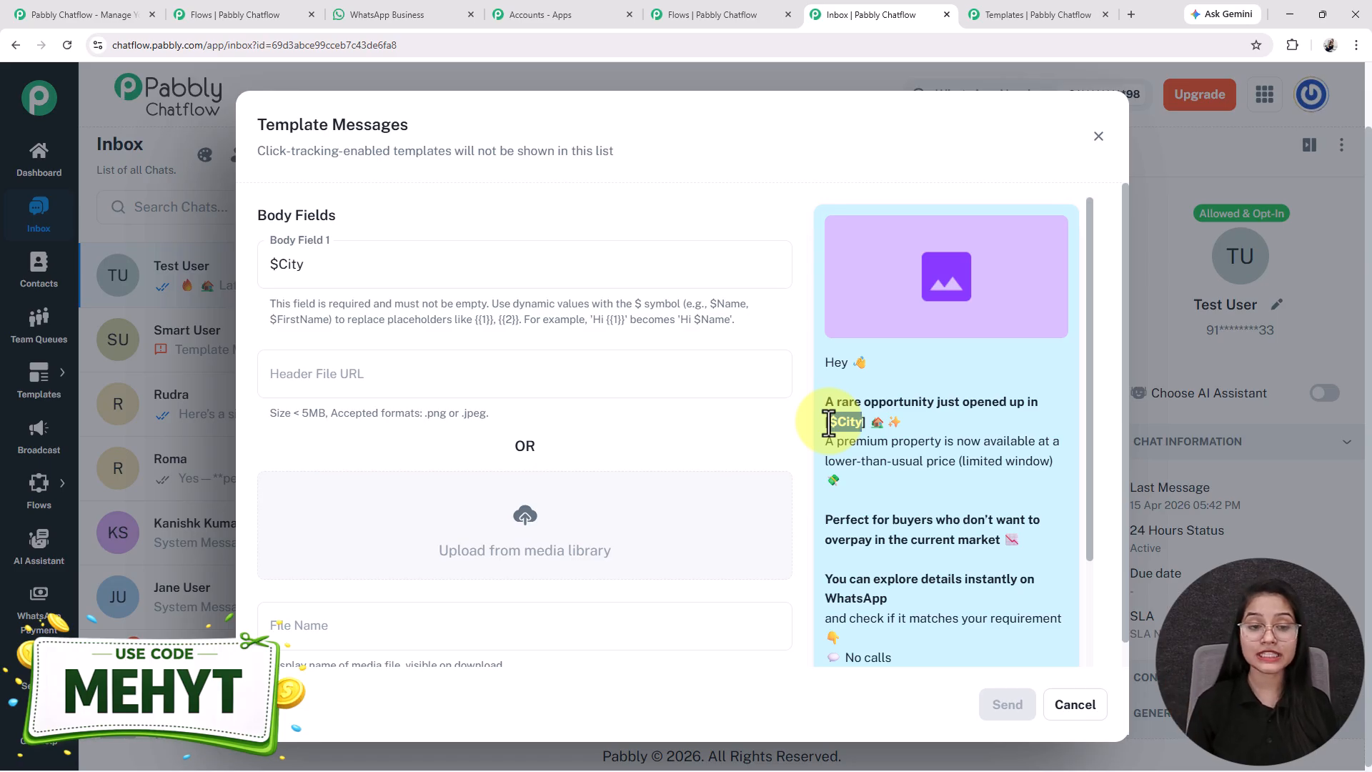
{"action": "scroll", "coordinate": [868, 350], "scroll_direction": "down", "scroll_amount": 3}
{"action": "scroll", "coordinate": [973, 494], "scroll_direction": "up", "scroll_amount": 2}
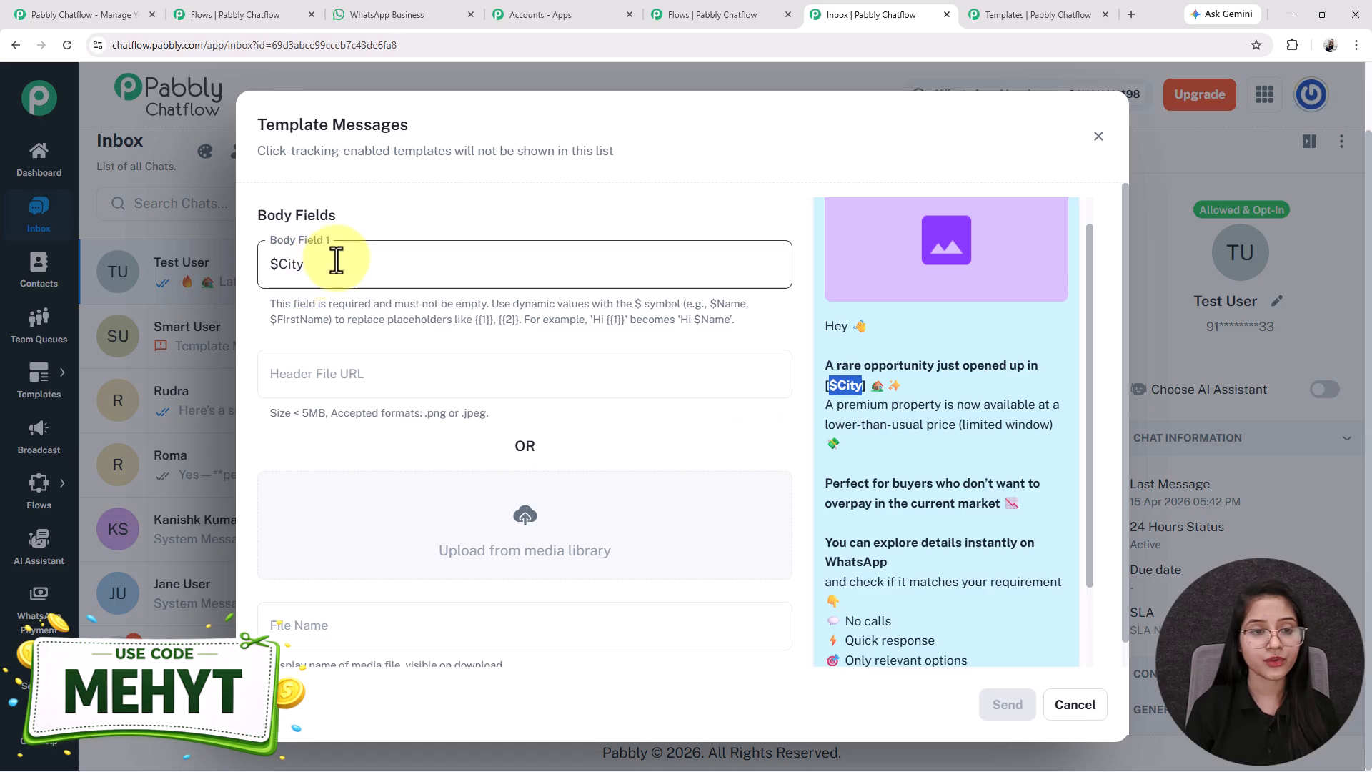
- Attach the real-estate building image from the Media Library as header and send the template
{"action": "left_click", "coordinate": [512, 525]}
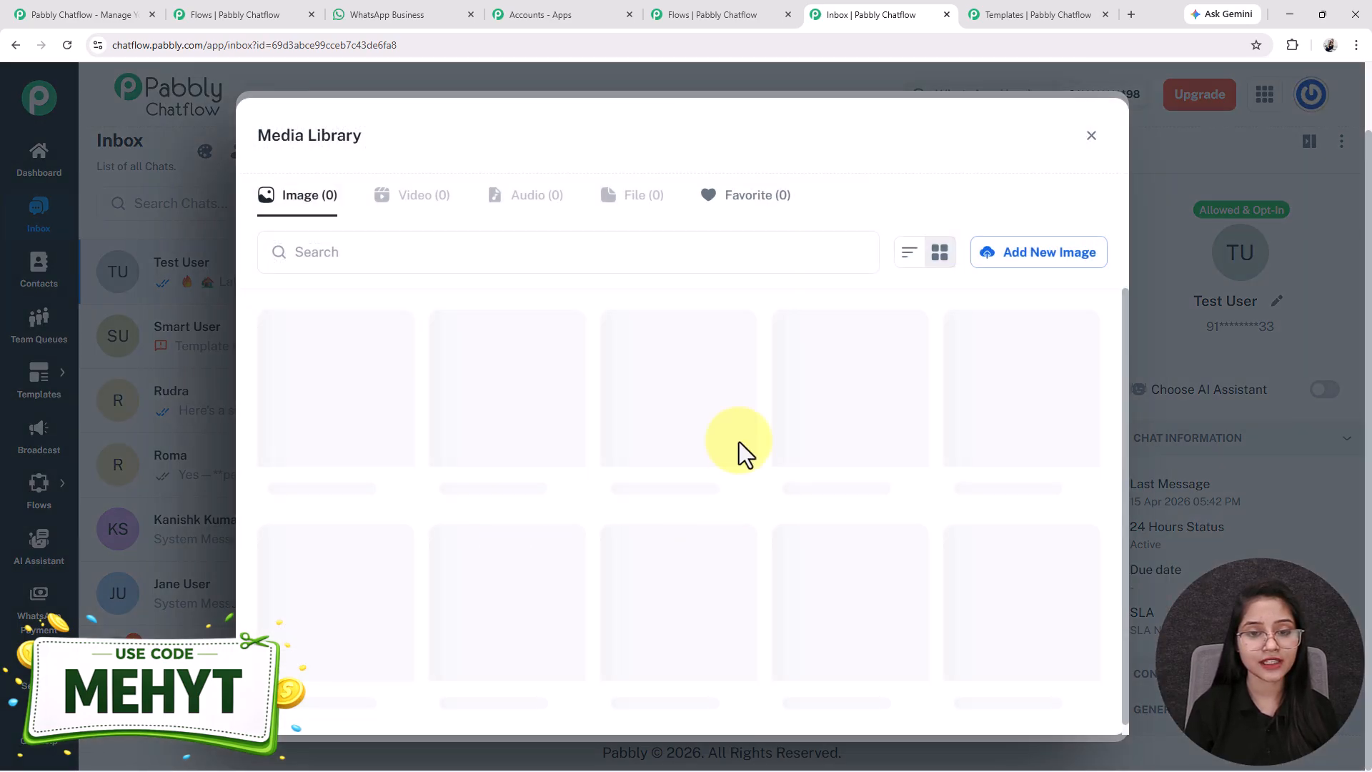
{"action": "left_click", "coordinate": [711, 437]}
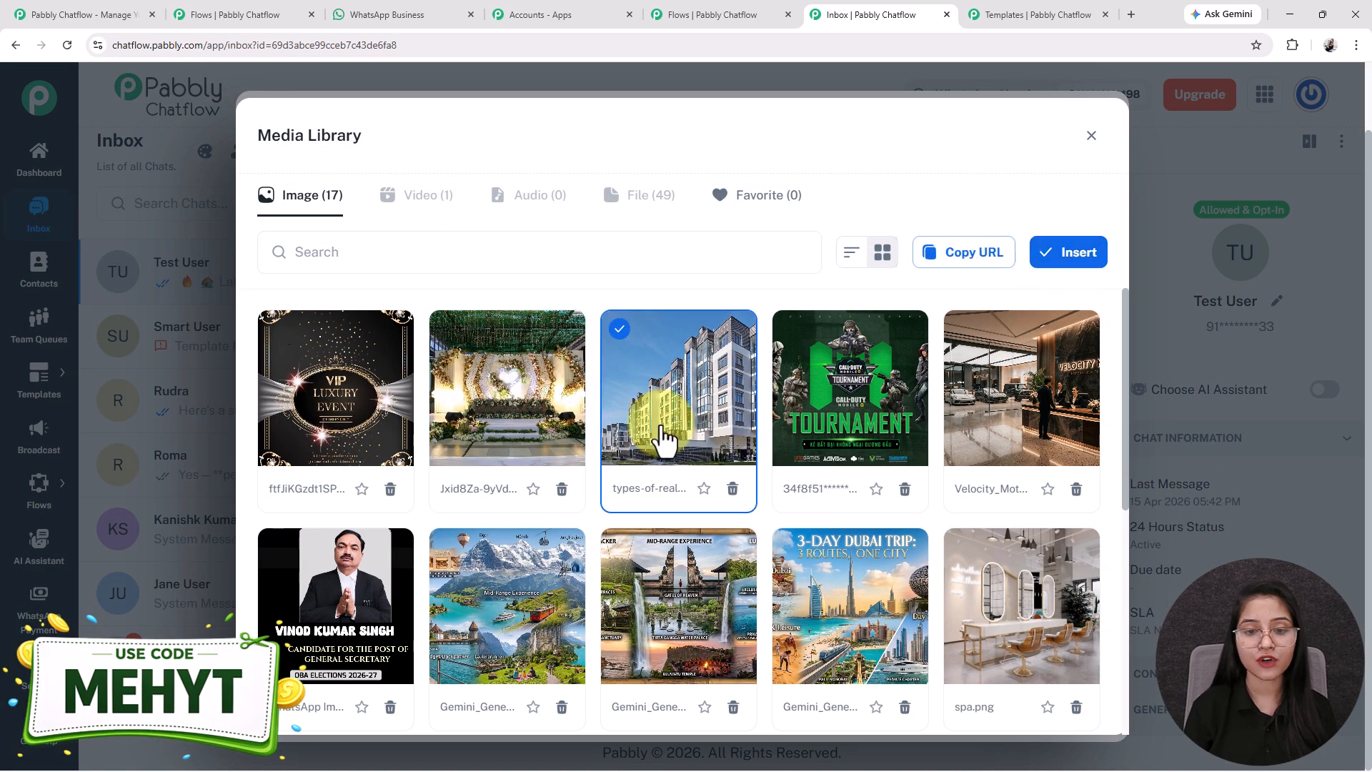
{"action": "left_click", "coordinate": [1064, 258]}
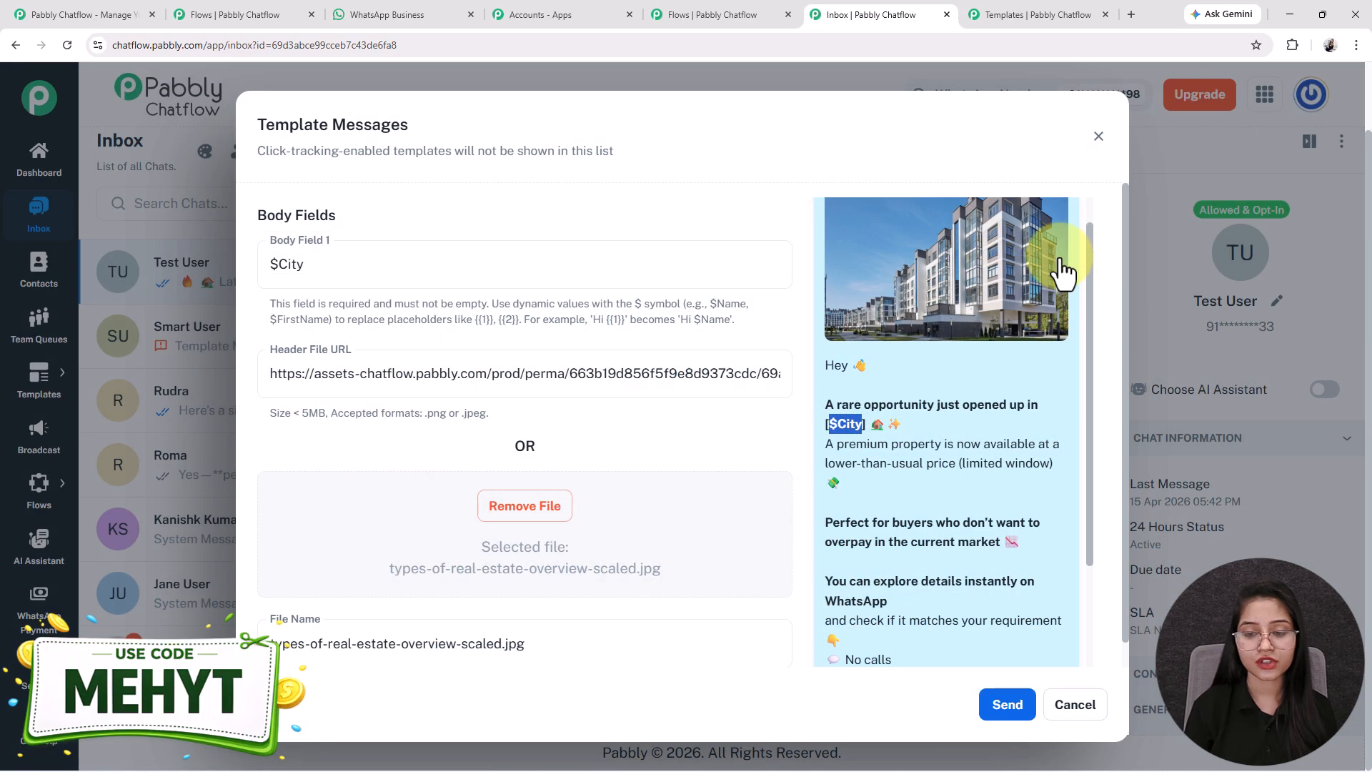
{"action": "scroll", "coordinate": [950, 612], "scroll_direction": "down", "scroll_amount": 2}
{"action": "left_click", "coordinate": [1007, 705]}
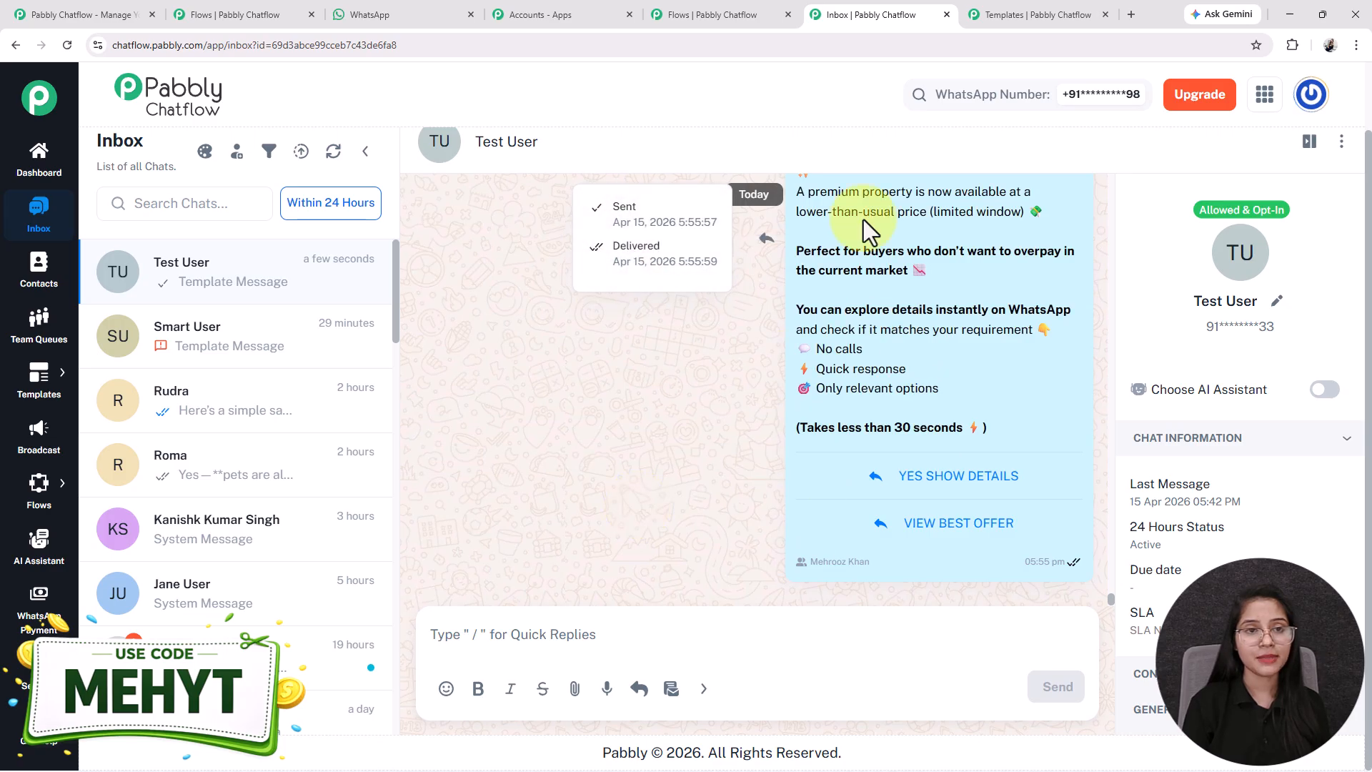
- In WhatsApp Web, answer the chatbot with VIEW BEST OFFER and then YES SHOW DETAILS
{"action": "left_click", "coordinate": [420, 12]}
{"action": "left_click", "coordinate": [258, 285]}
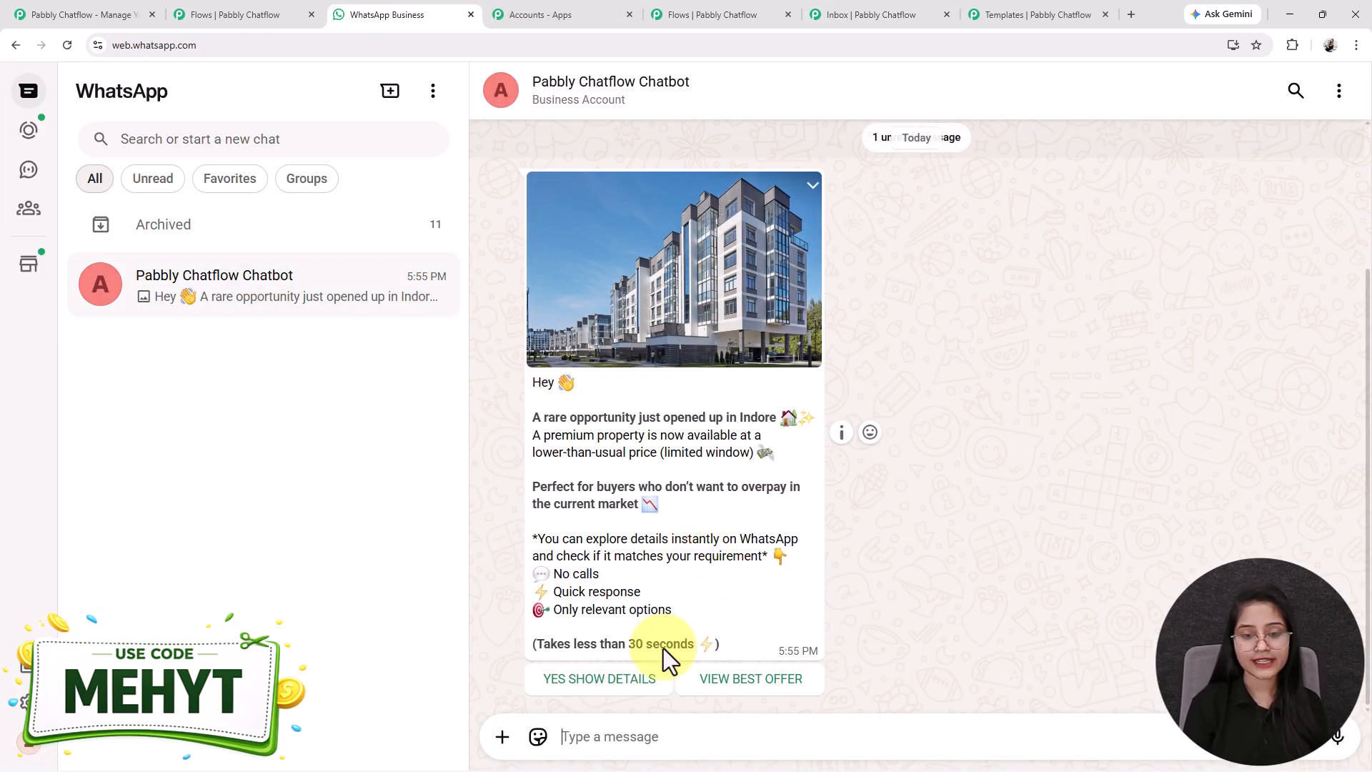
{"action": "left_click", "coordinate": [750, 679]}
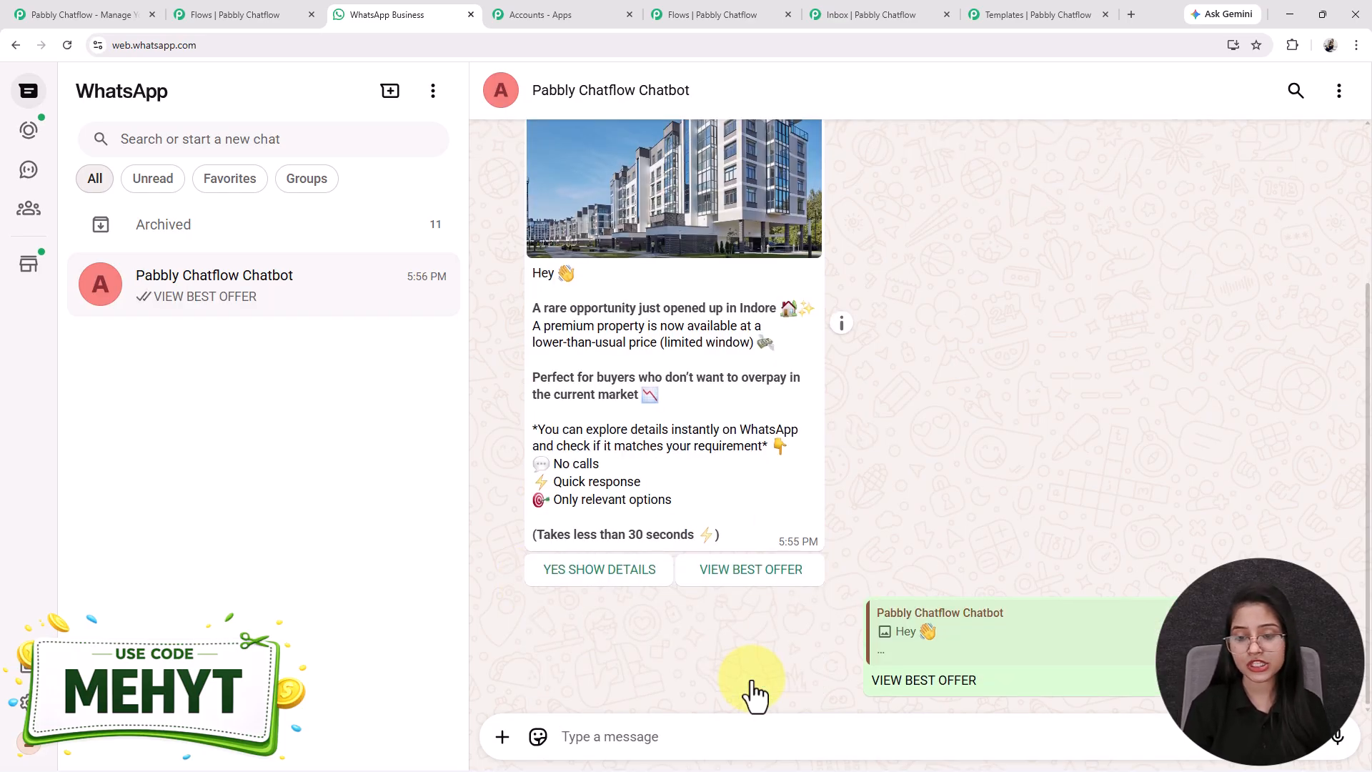
{"action": "scroll", "coordinate": [791, 439], "scroll_direction": "up", "scroll_amount": 4}
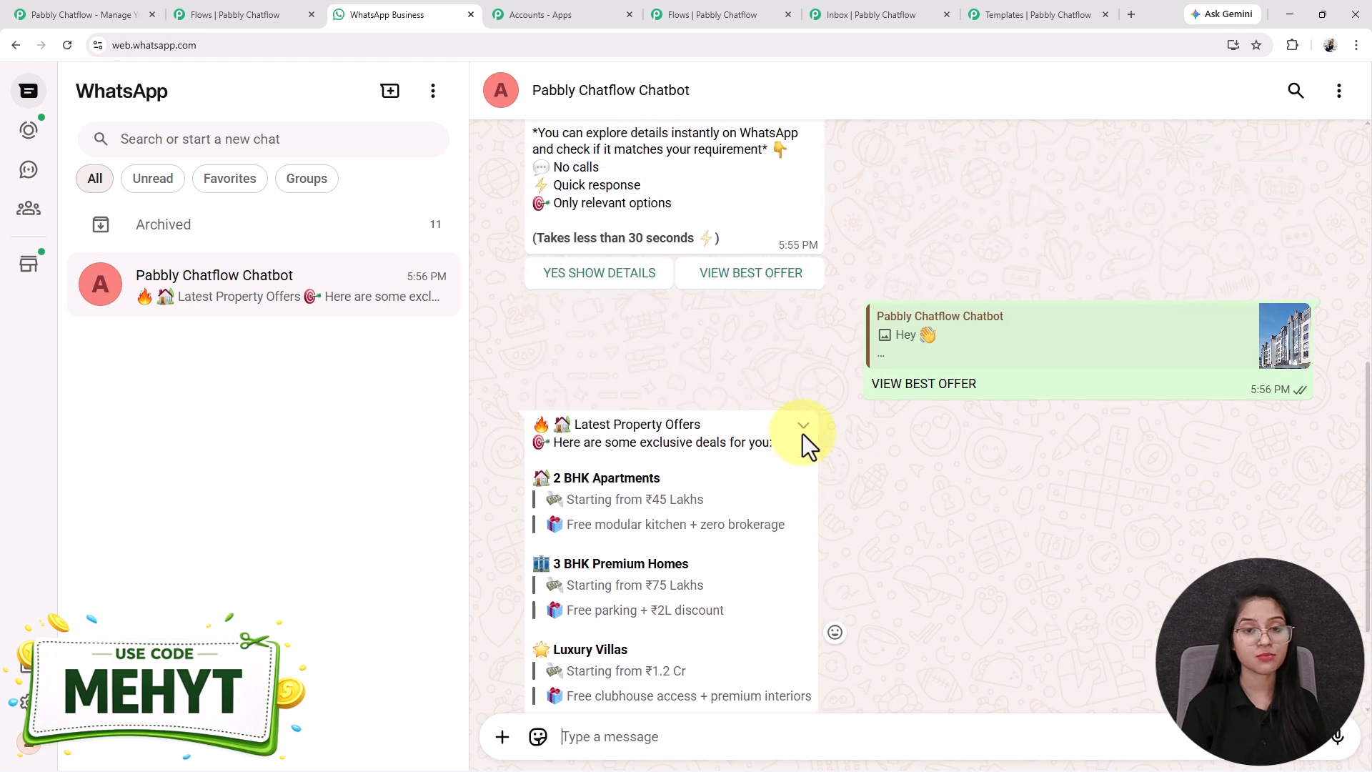
{"action": "left_click", "coordinate": [602, 327]}
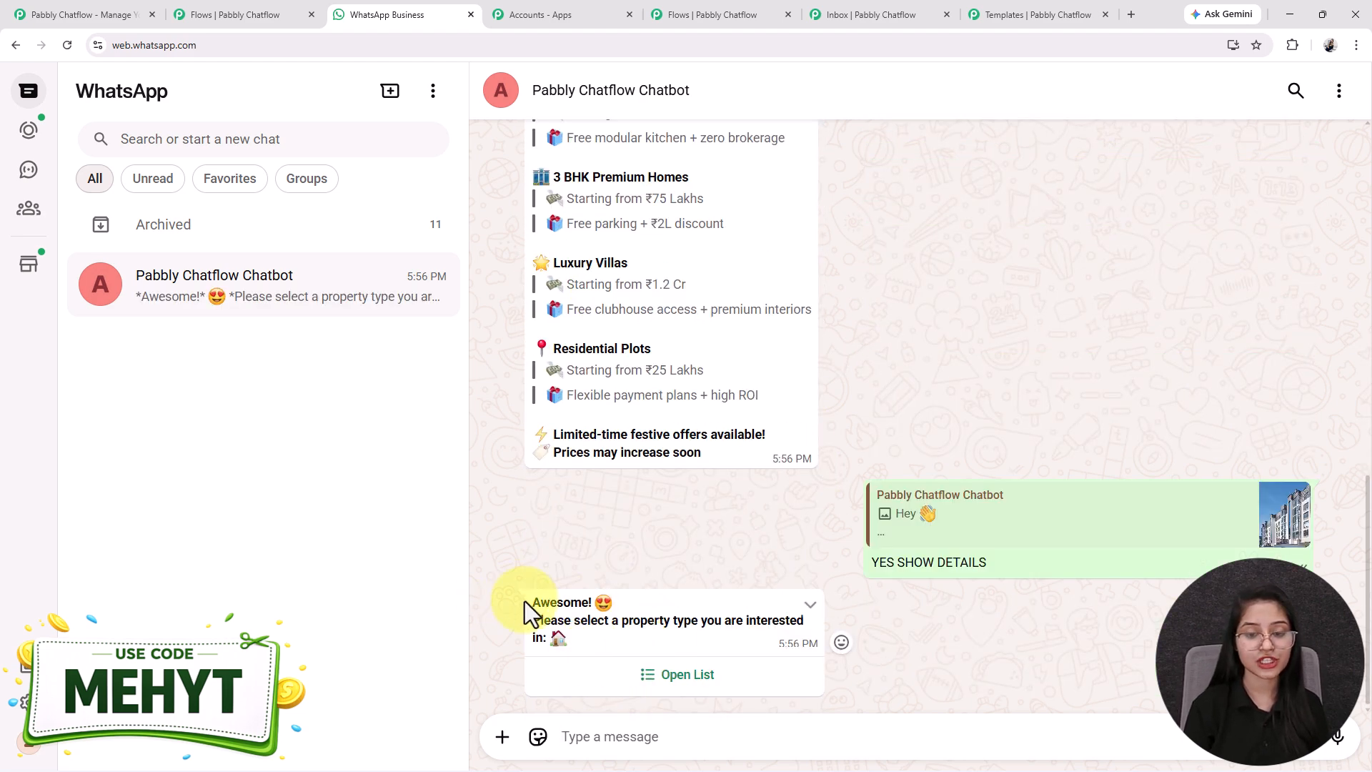
{"action": "left_click_drag", "start_coordinate": [517, 595], "coordinate": [638, 675]}
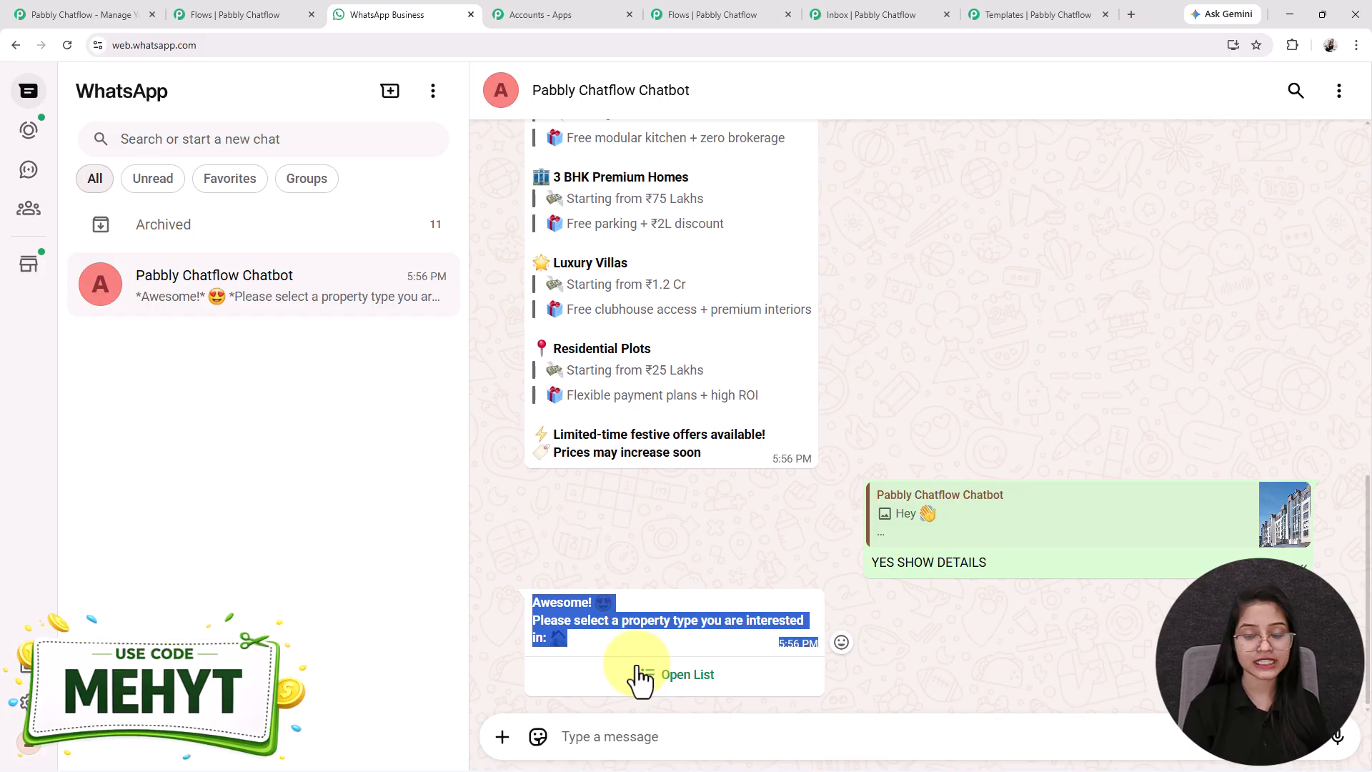
- Choose Premium Villas from the property-type list and send it
{"action": "left_click", "coordinate": [698, 689]}
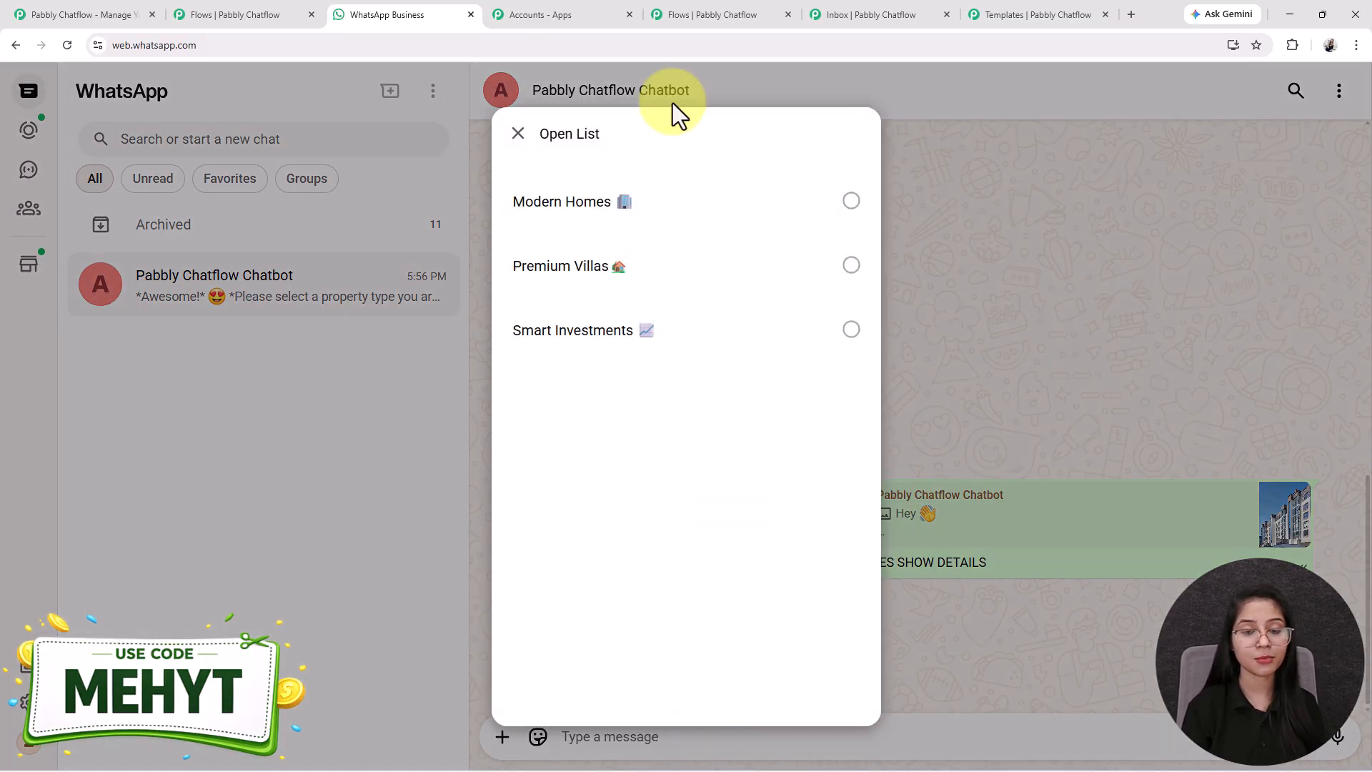
{"action": "left_click", "coordinate": [653, 272]}
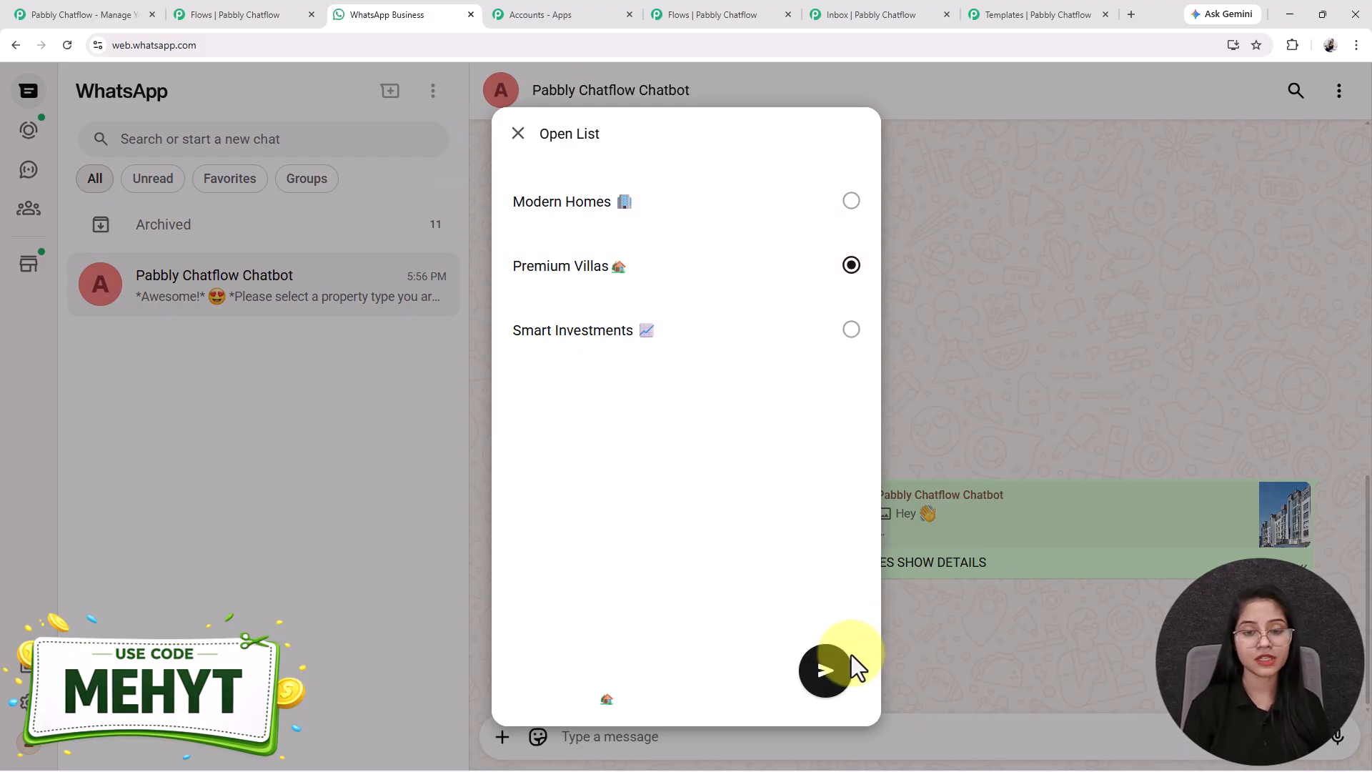
{"action": "left_click", "coordinate": [831, 676]}
{"action": "left_click", "coordinate": [654, 504]}
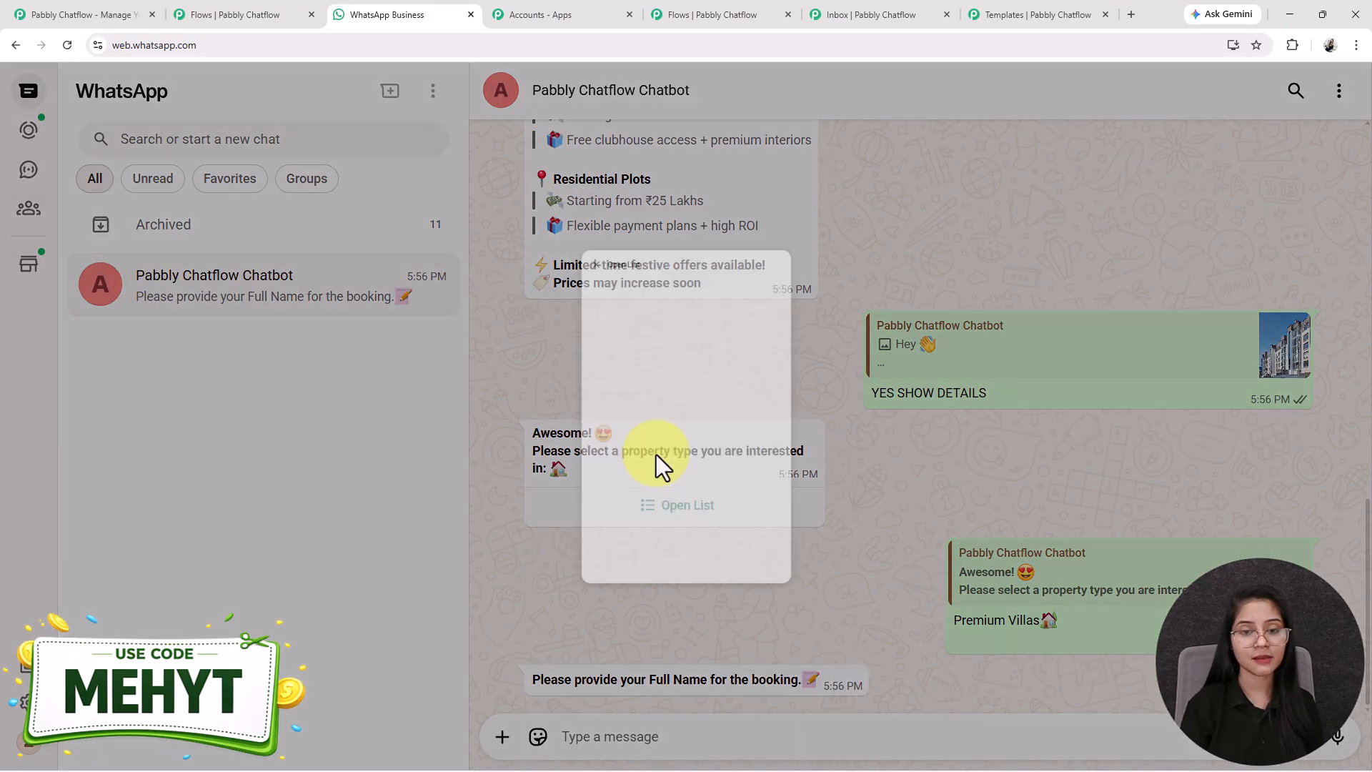
{"action": "left_click", "coordinate": [752, 12]}
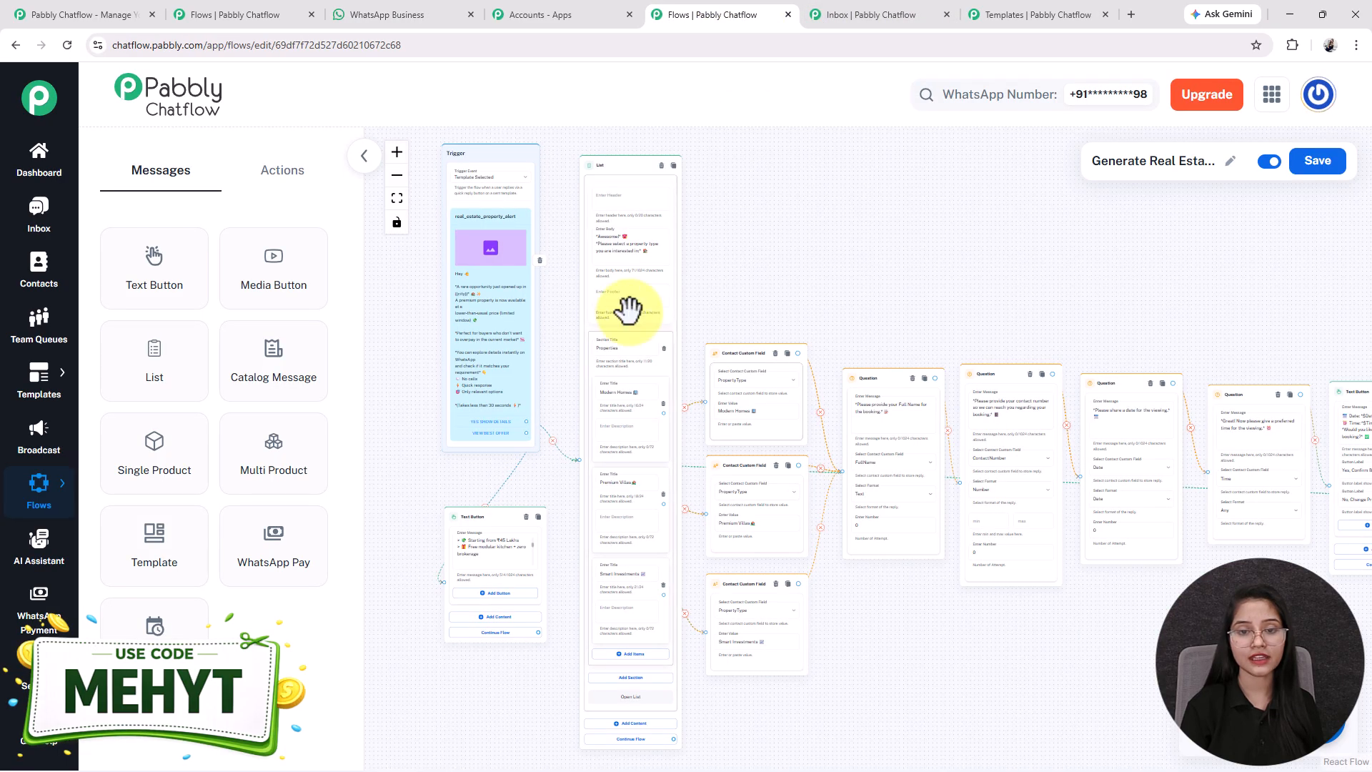
{"action": "left_click", "coordinate": [347, 10]}
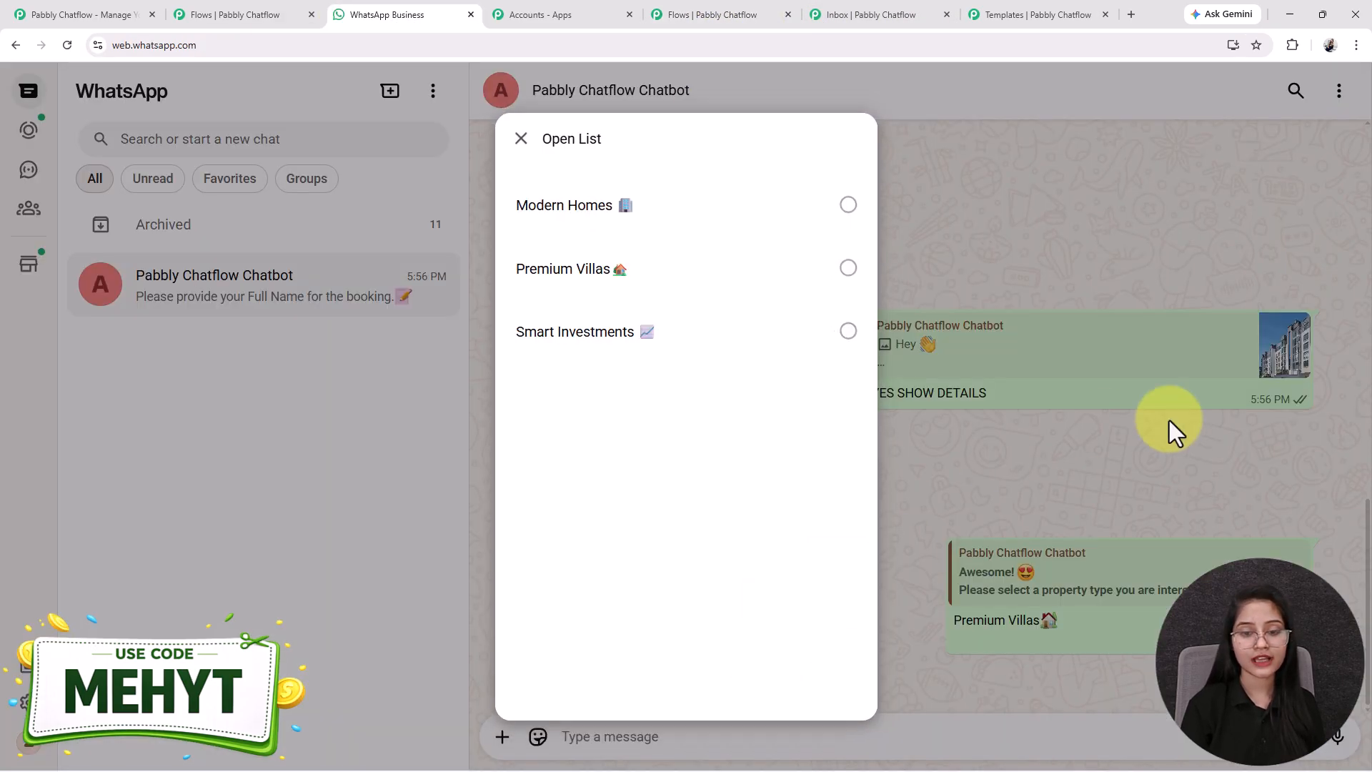
- Send the full name and contact number replies to the chatbot
{"action": "left_click", "coordinate": [1166, 425]}
{"action": "type", "text": "Smart"}
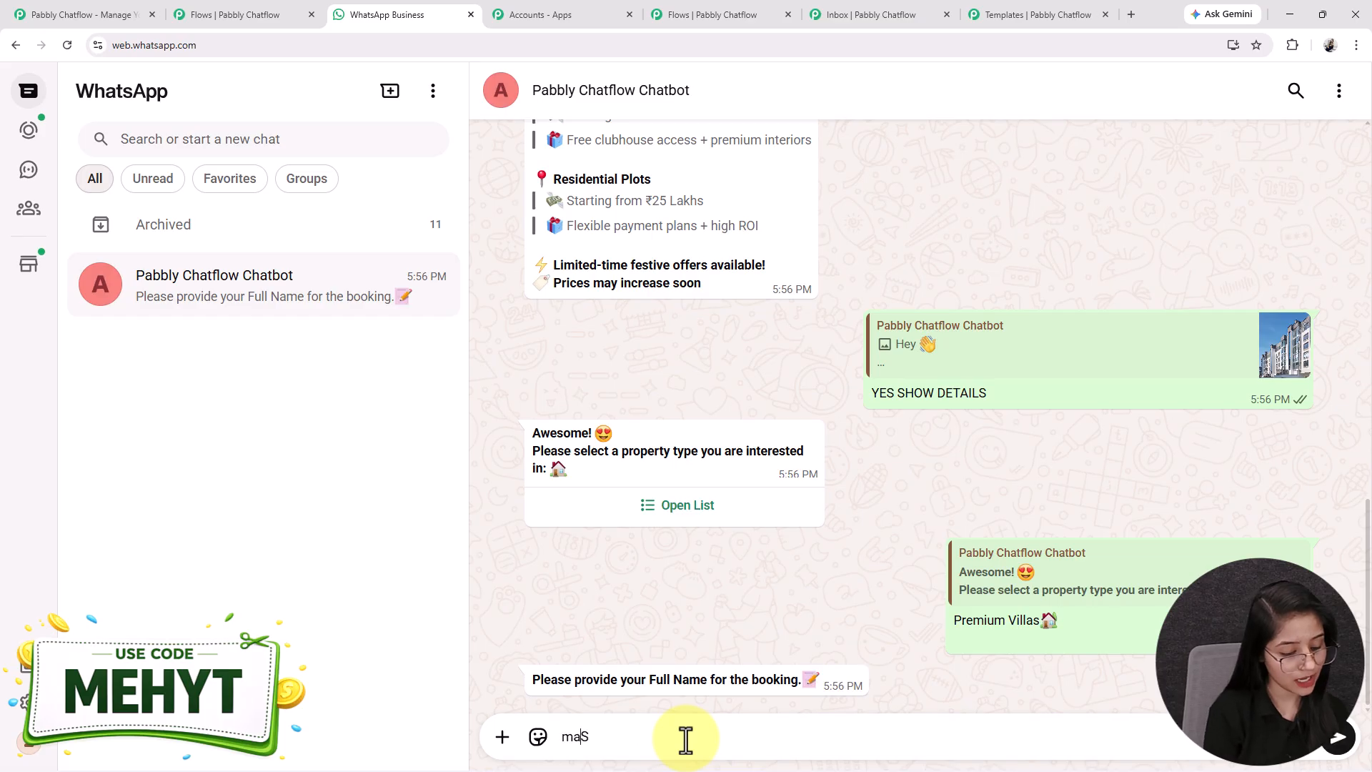
{"action": "key", "text": "BackSpace"}
{"action": "key", "text": "BackSpace"}
{"action": "key", "text": "BackSpace"}
{"action": "type", "text": "m"}
{"action": "key", "text": "Return"}
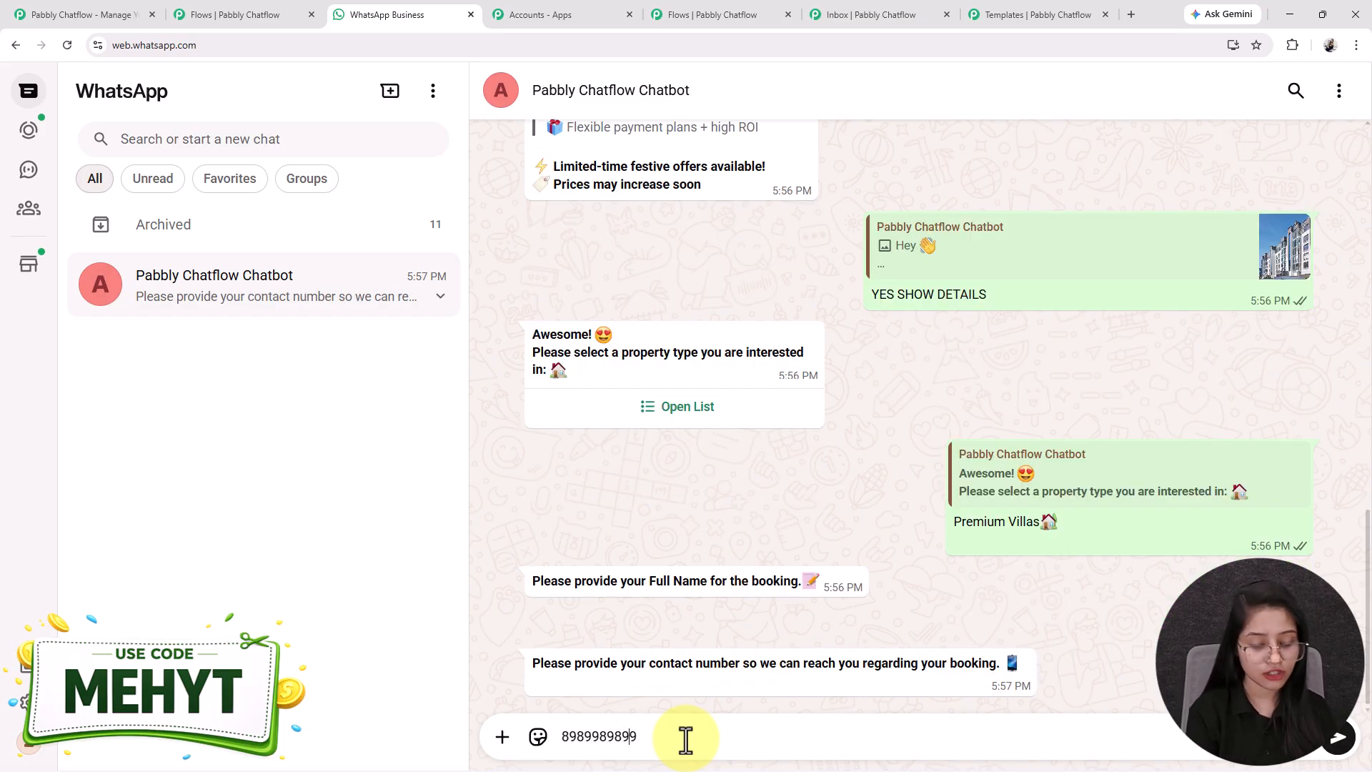
{"action": "key", "text": "Return"}
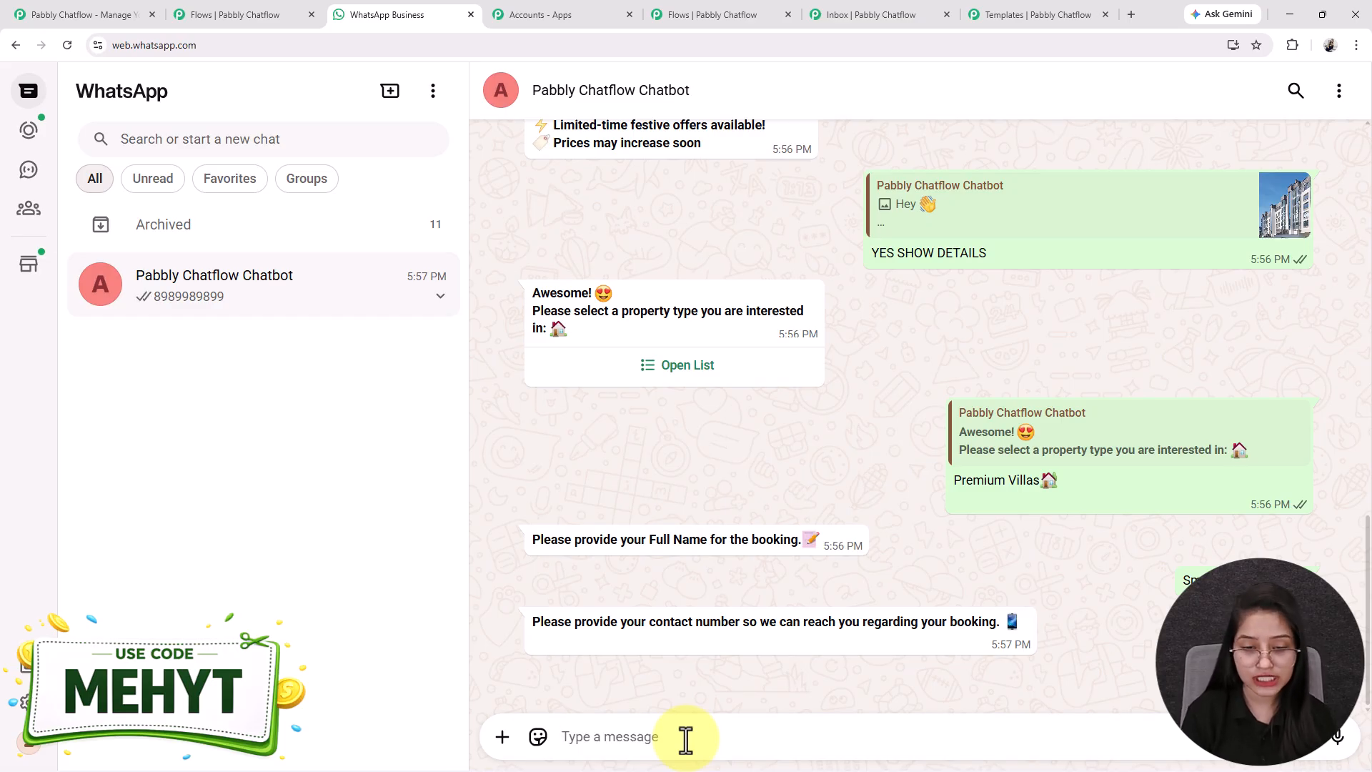
- Send viewing date 21/04/2026 and preferred time 06:00 P.M
{"action": "type", "text": "2"}
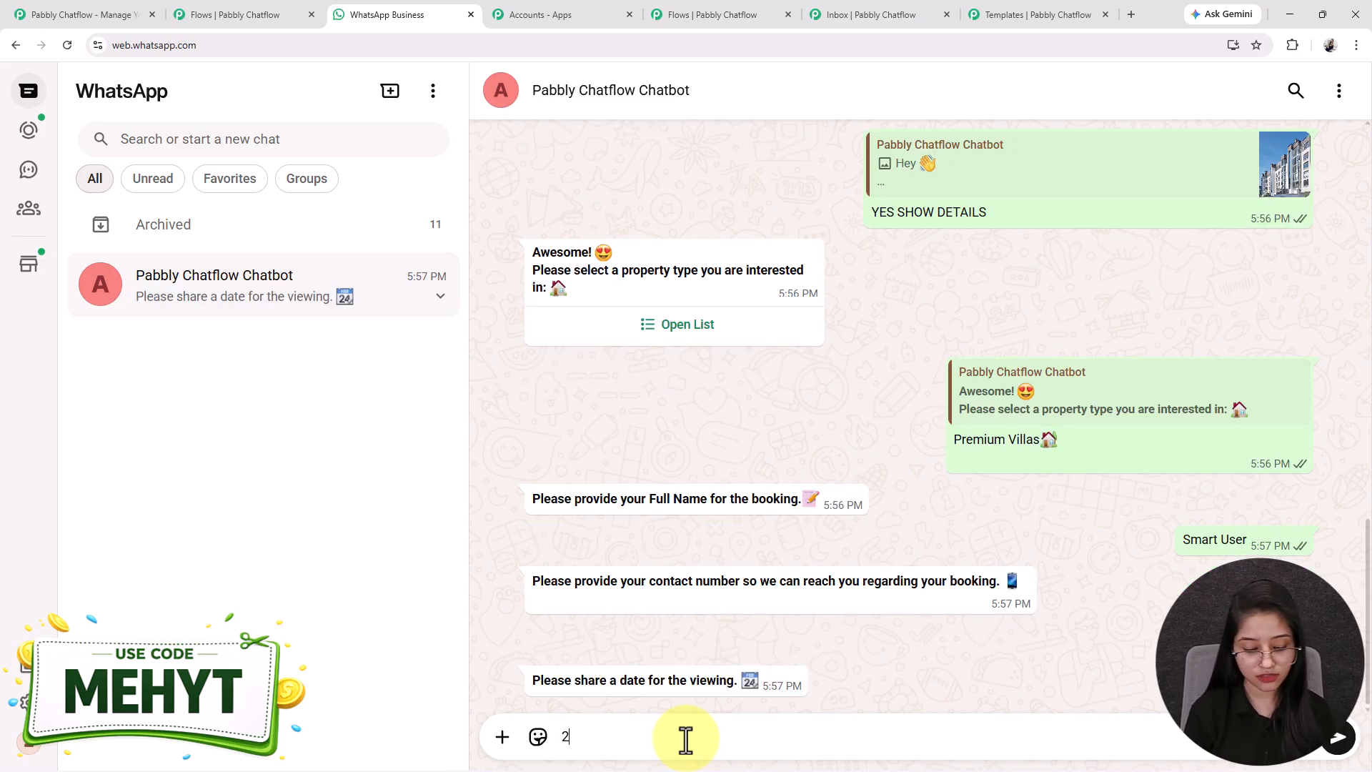
{"action": "type", "text": "1/04/2026"}
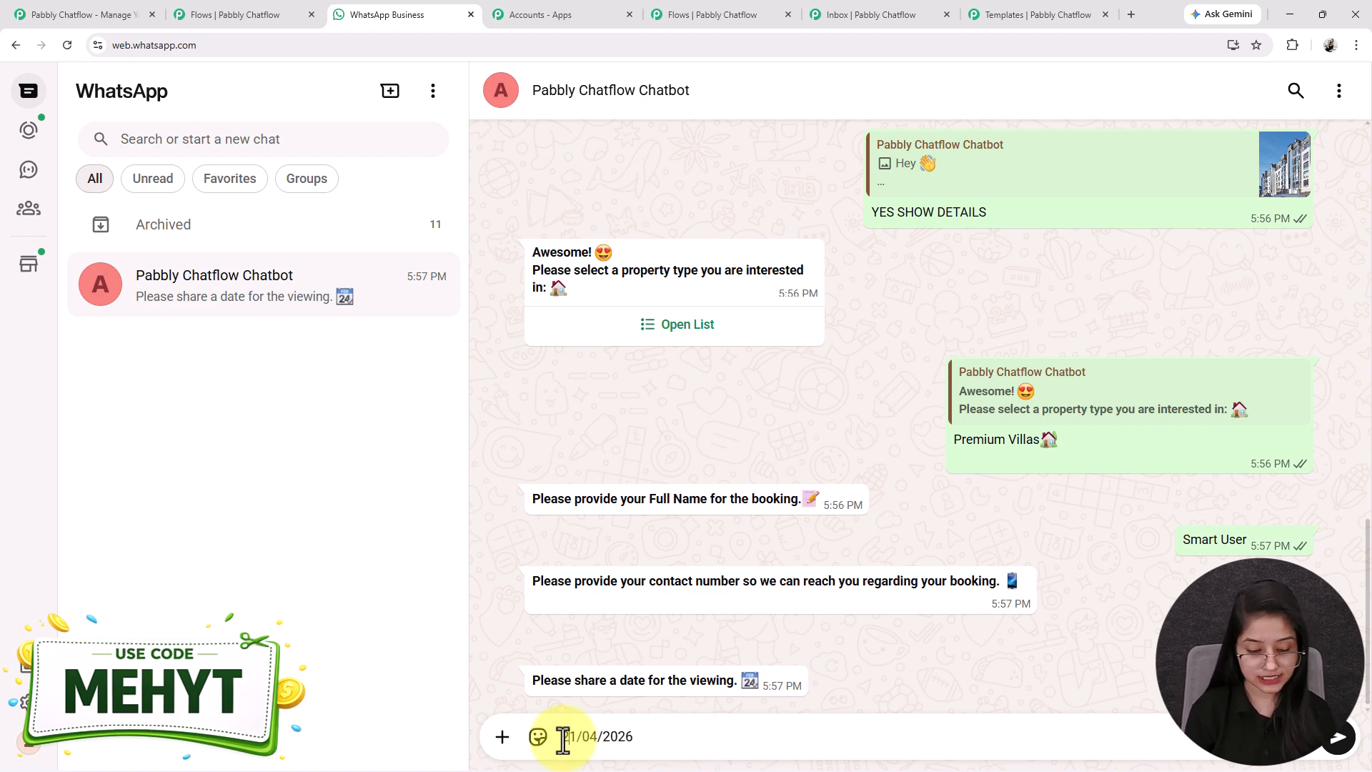
{"action": "key", "text": "Return"}
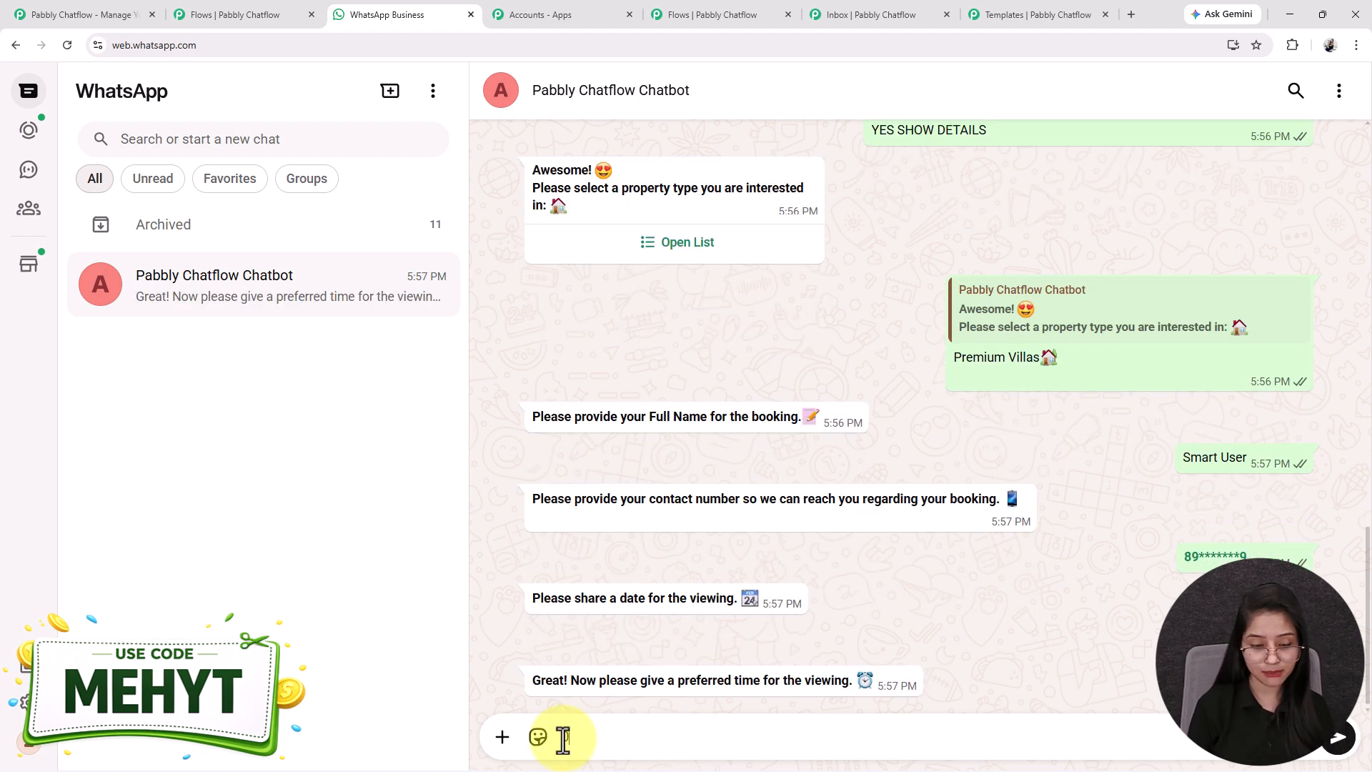
{"action": "type", "text": "06:00 P.M."}
{"action": "key", "text": "Return"}
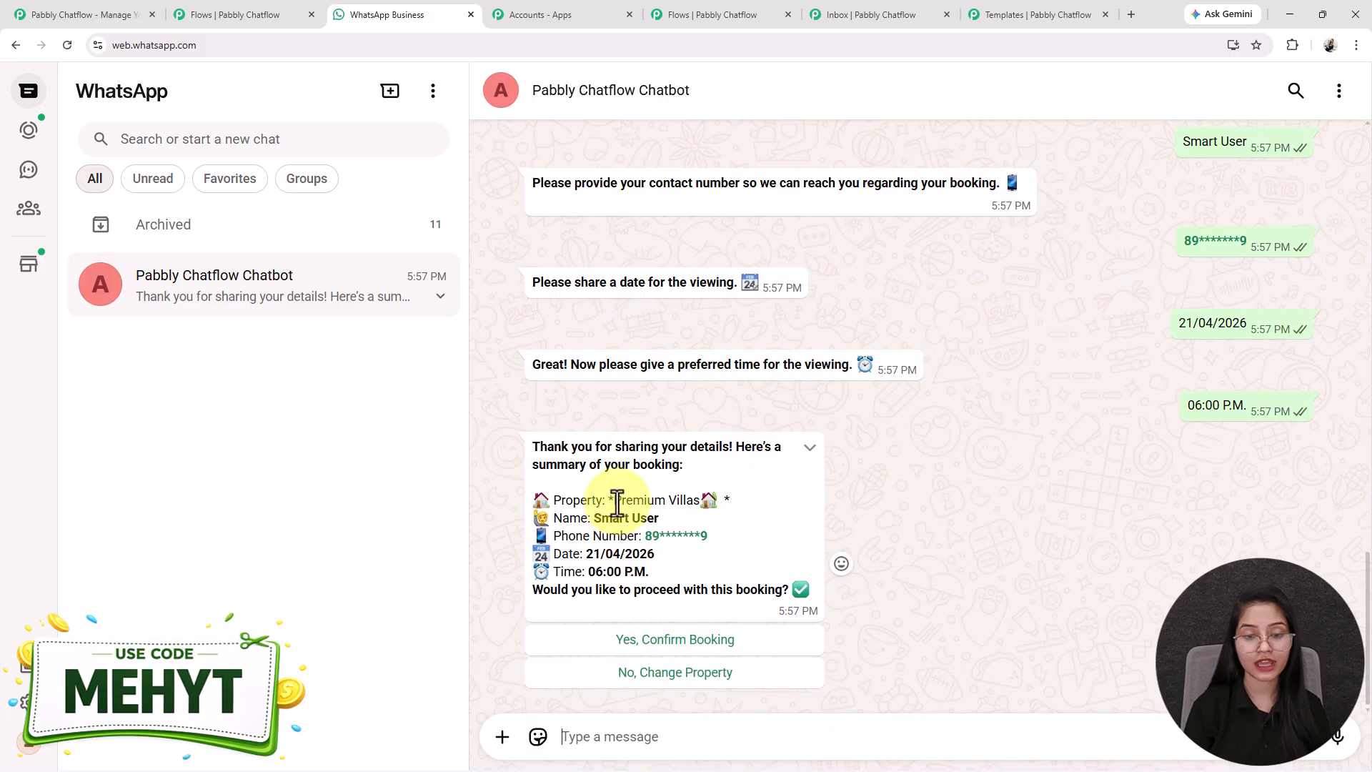
- Review the Premium Villas booking summary and reply Yes, Confirm Booking
{"action": "scroll", "coordinate": [1142, 410], "scroll_direction": "up", "scroll_amount": 1}
{"action": "scroll", "coordinate": [1142, 409], "scroll_direction": "up", "scroll_amount": 3}
{"action": "scroll", "coordinate": [1139, 419], "scroll_direction": "down", "scroll_amount": 1}
{"action": "scroll", "coordinate": [1139, 420], "scroll_direction": "up", "scroll_amount": 1}
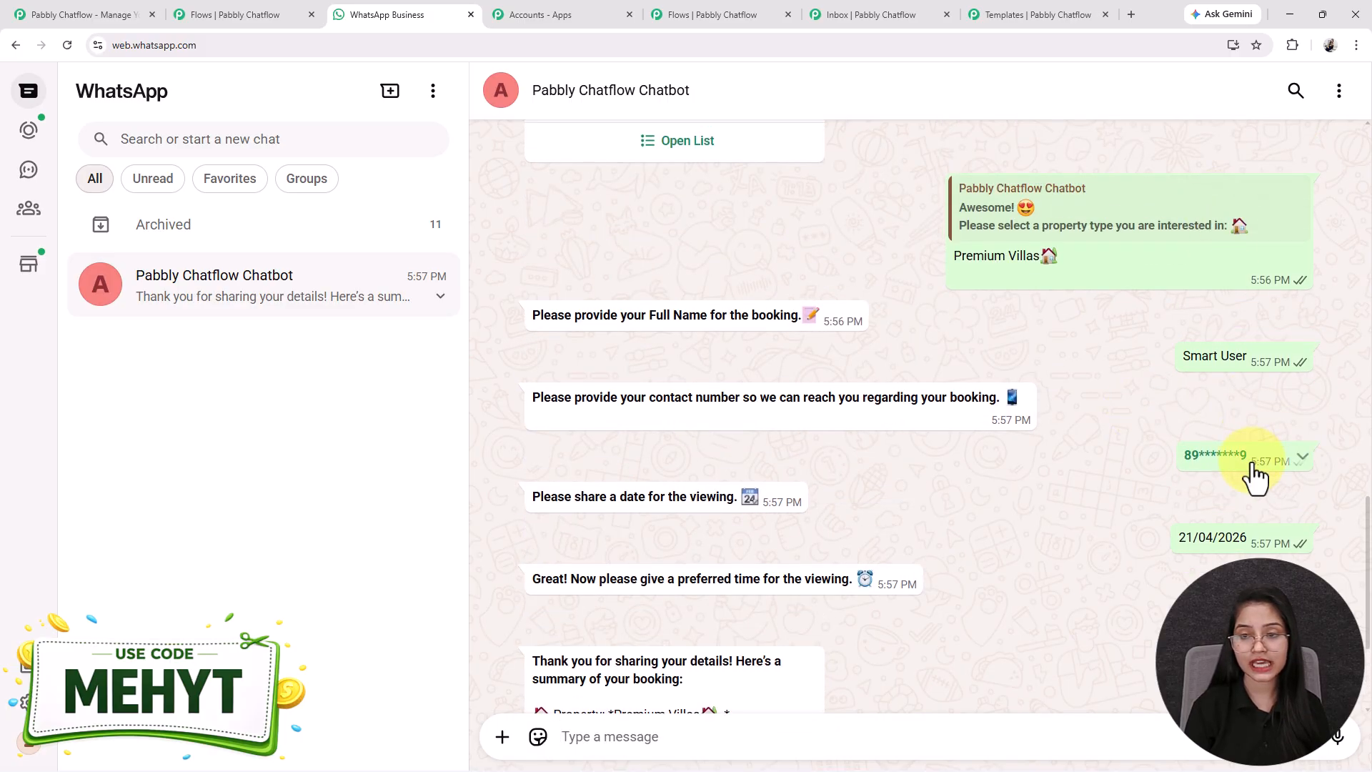
{"action": "scroll", "coordinate": [1255, 474], "scroll_direction": "down", "scroll_amount": 3}
{"action": "left_click_drag", "start_coordinate": [613, 499], "coordinate": [704, 500]}
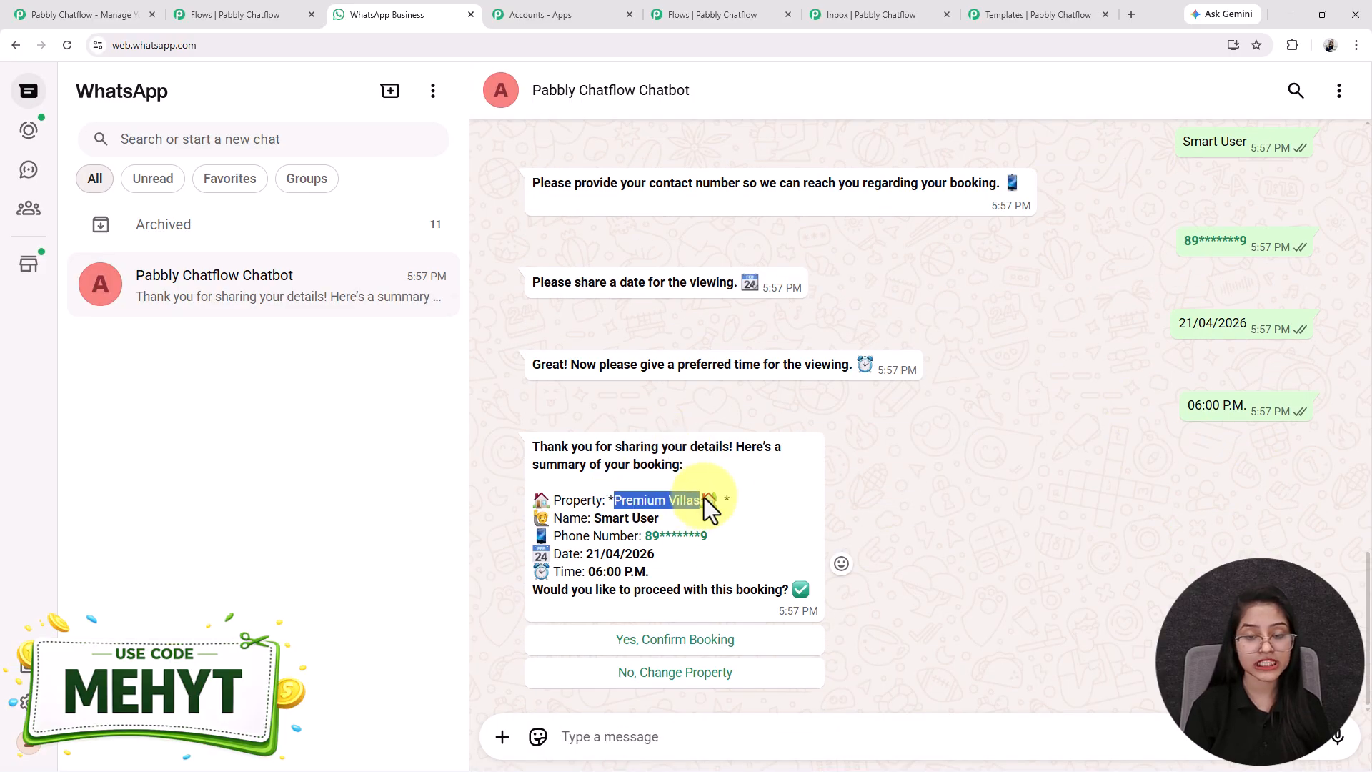
{"action": "left_click_drag", "start_coordinate": [594, 516], "coordinate": [827, 602]}
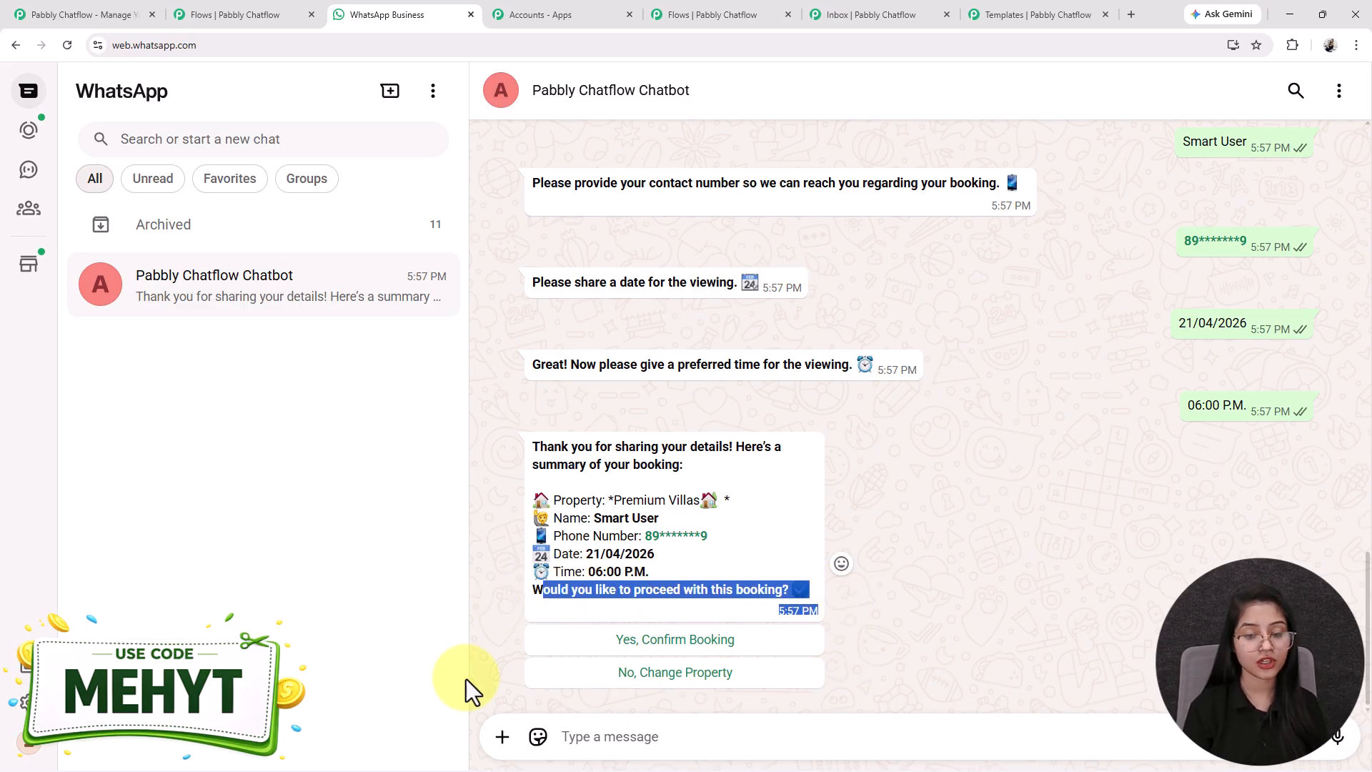
{"action": "left_click", "coordinate": [678, 641]}
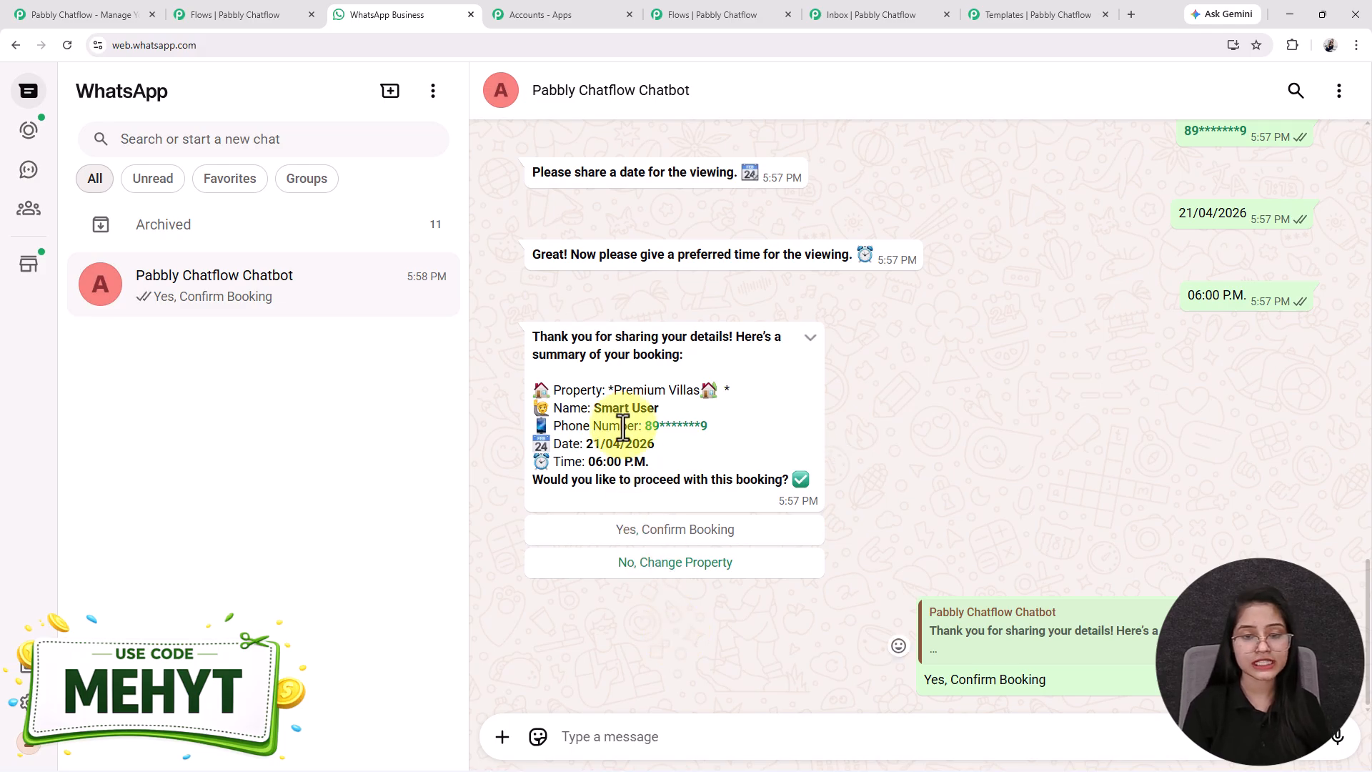
{"action": "left_click_drag", "start_coordinate": [605, 389], "coordinate": [777, 426]}
- Review the flow's nodes in the editor, then return to the WhatsApp chat showing the confirmation
{"action": "left_click", "coordinate": [717, 3]}
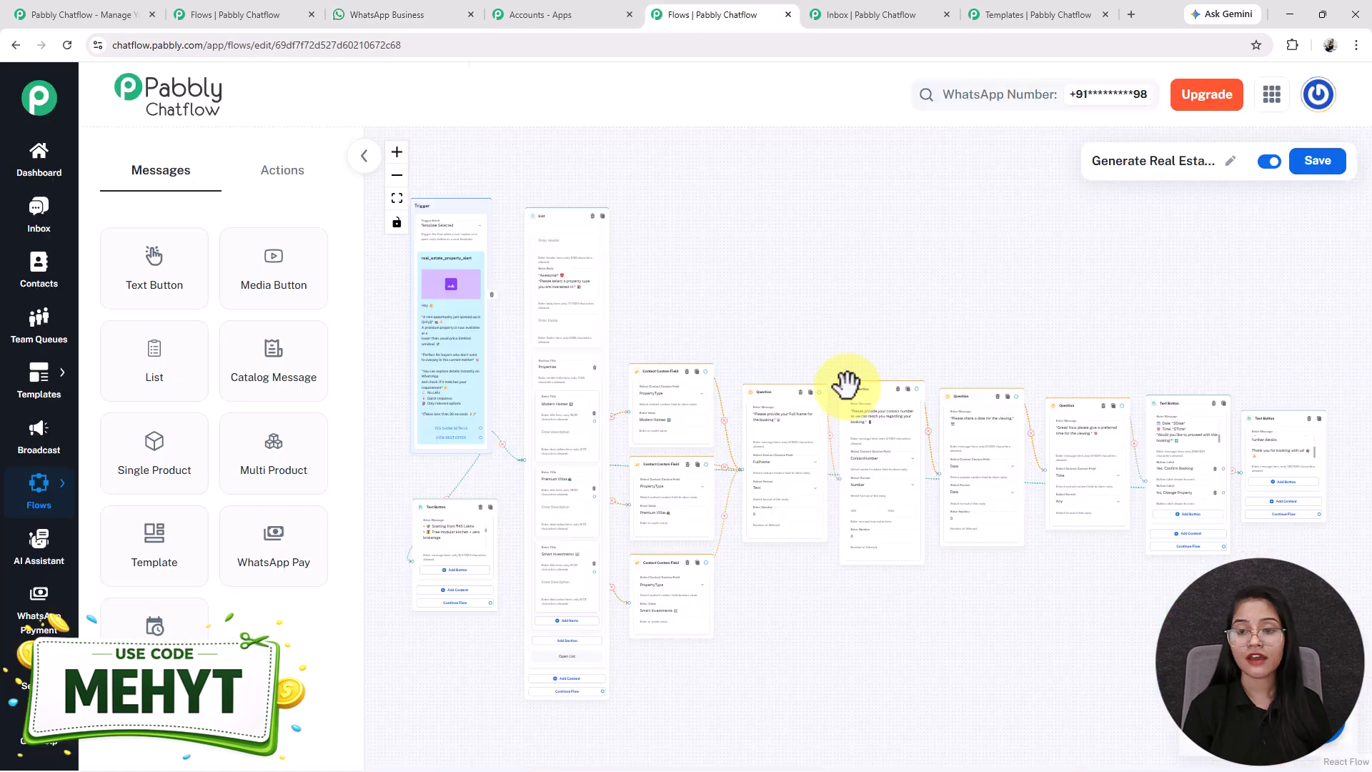
{"action": "scroll", "coordinate": [1278, 429], "scroll_direction": "up", "scroll_amount": 3}
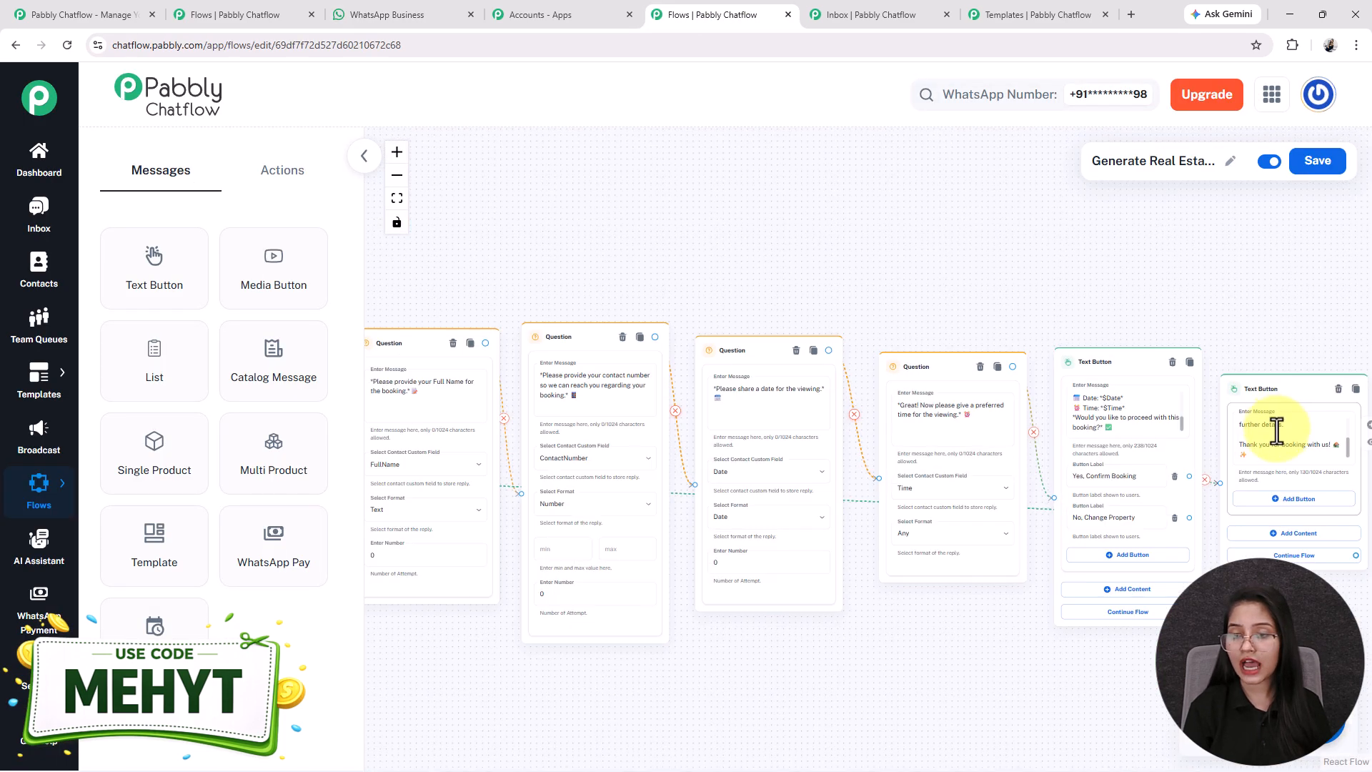
{"action": "scroll", "coordinate": [1105, 403], "scroll_direction": "down", "scroll_amount": 2}
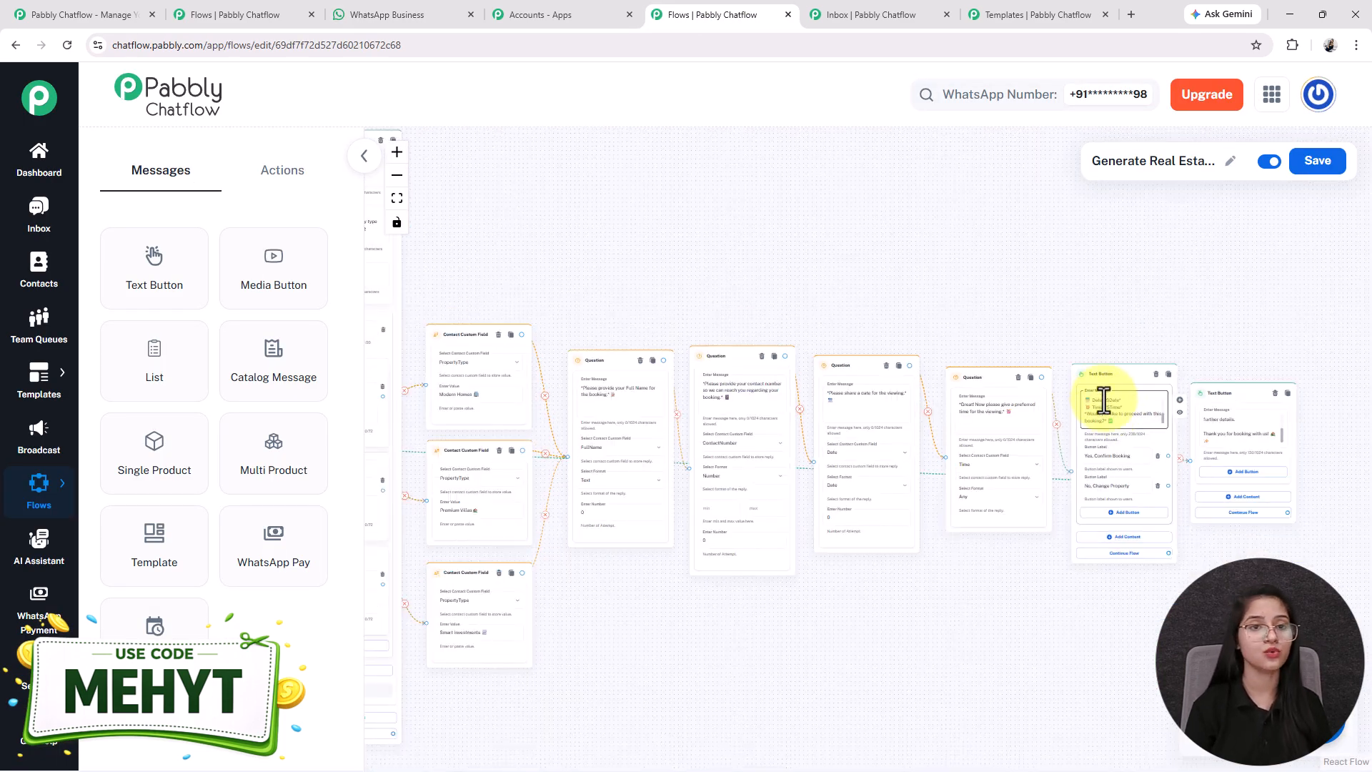
{"action": "left_click", "coordinate": [366, 6]}
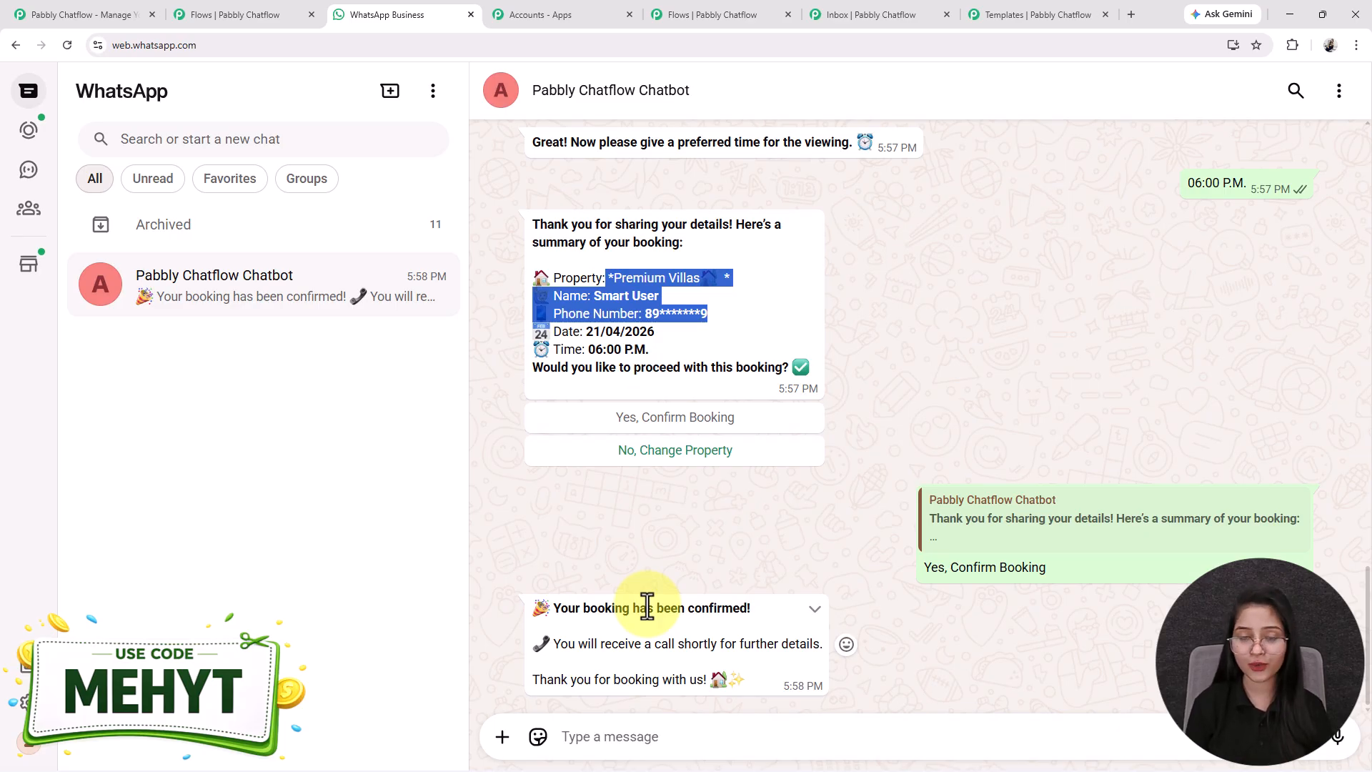
- Scroll the WhatsApp conversation from the offer to the booking confirmation, then return to the flow editor
{"action": "scroll", "coordinate": [794, 509], "scroll_direction": "up", "scroll_amount": 15}
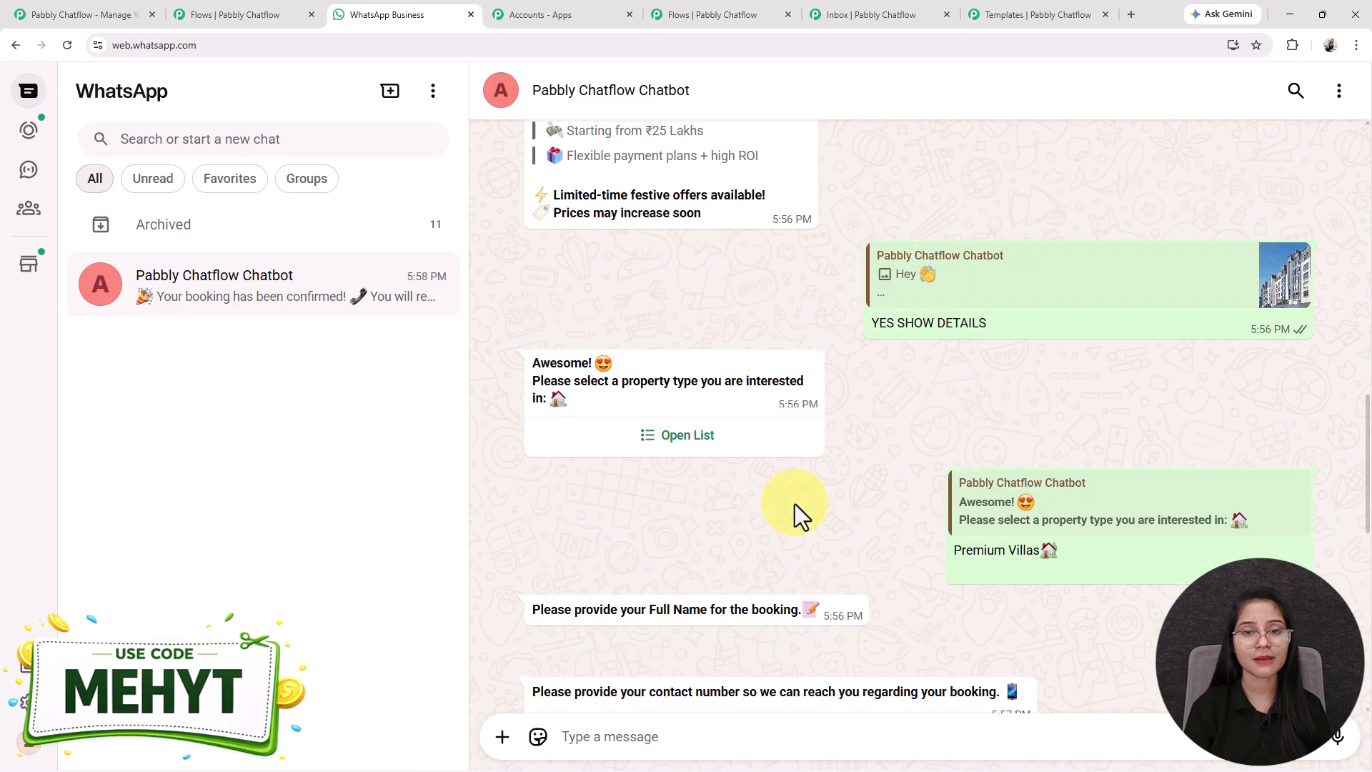
{"action": "scroll", "coordinate": [795, 504], "scroll_direction": "down", "scroll_amount": 12}
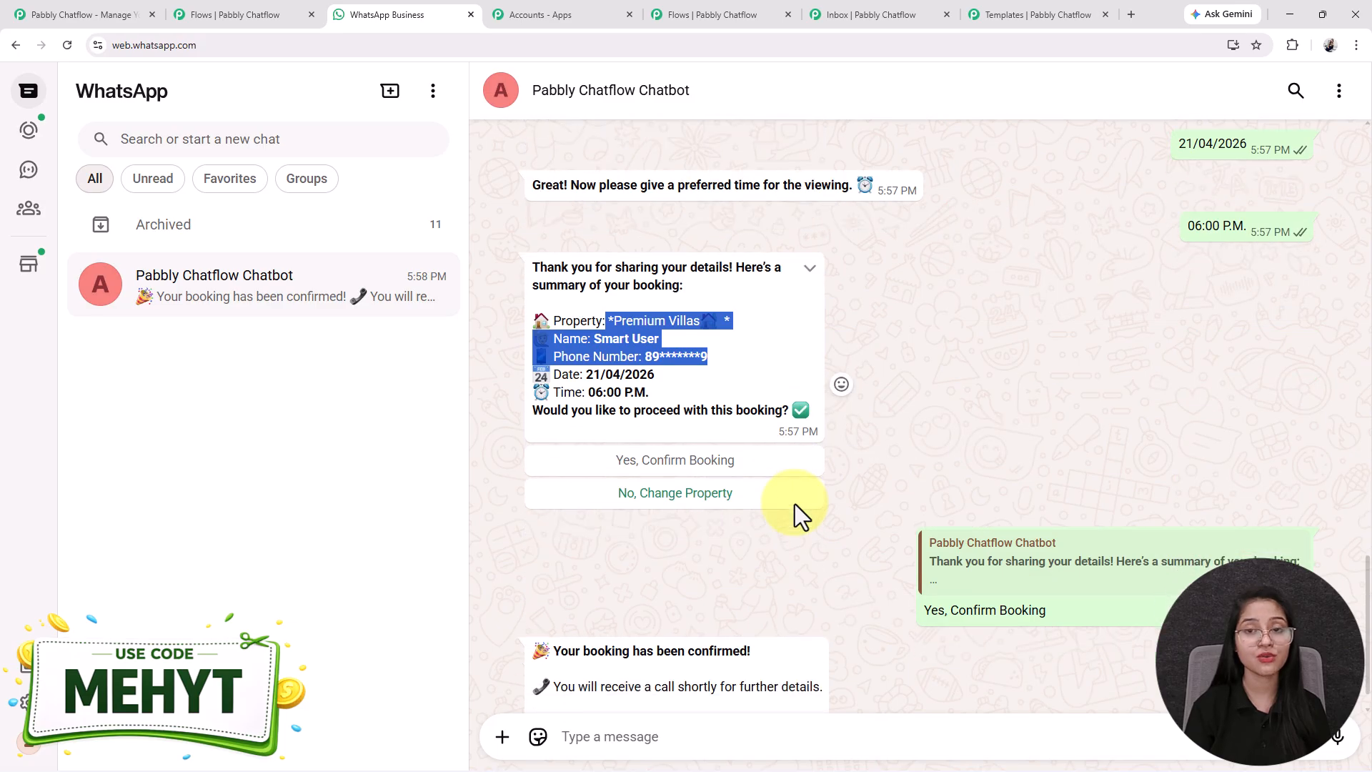
{"action": "scroll", "coordinate": [794, 503], "scroll_direction": "down", "scroll_amount": 2}
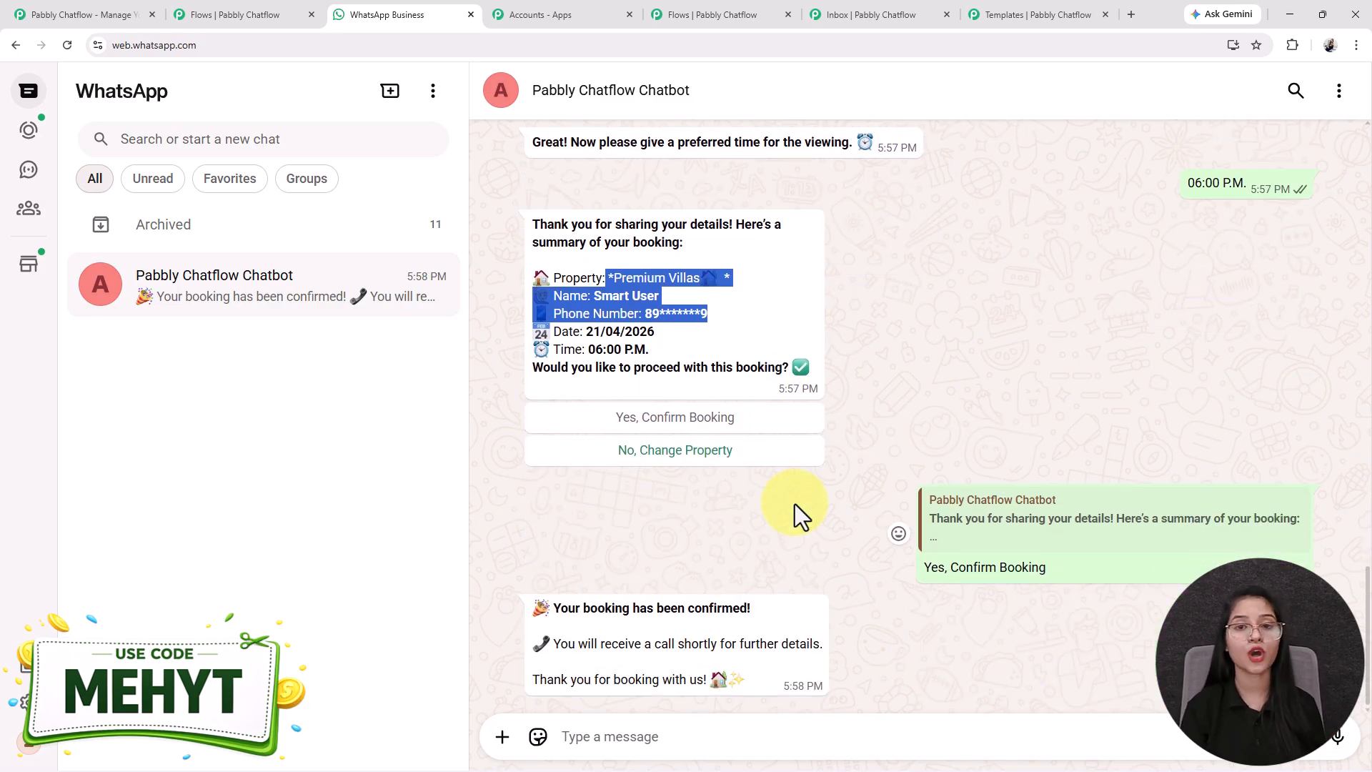
{"action": "left_click", "coordinate": [732, 3]}
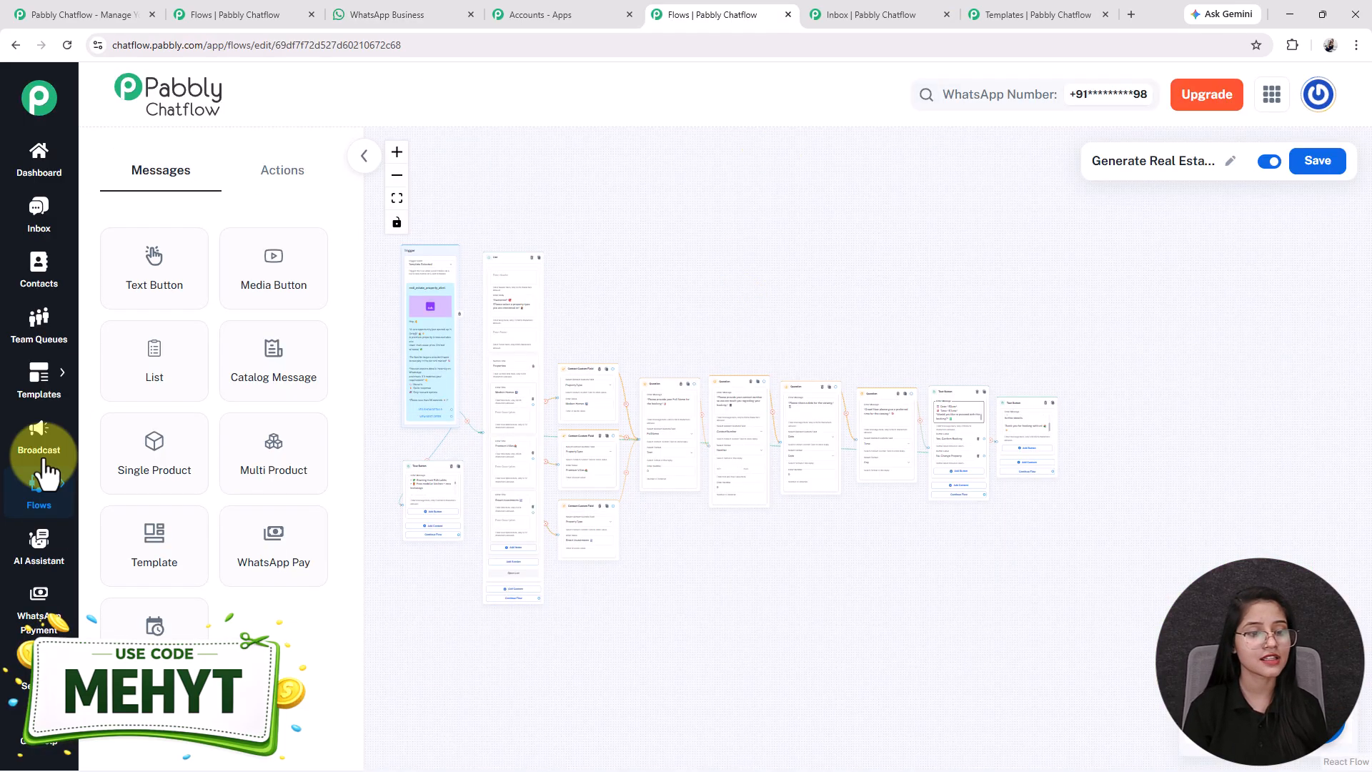
- Open the Broadcast page, listing 18 broadcasts, in a new tab, then go back to the chatbot chat
{"action": "scroll", "coordinate": [514, 389], "scroll_direction": "up", "scroll_amount": 4}
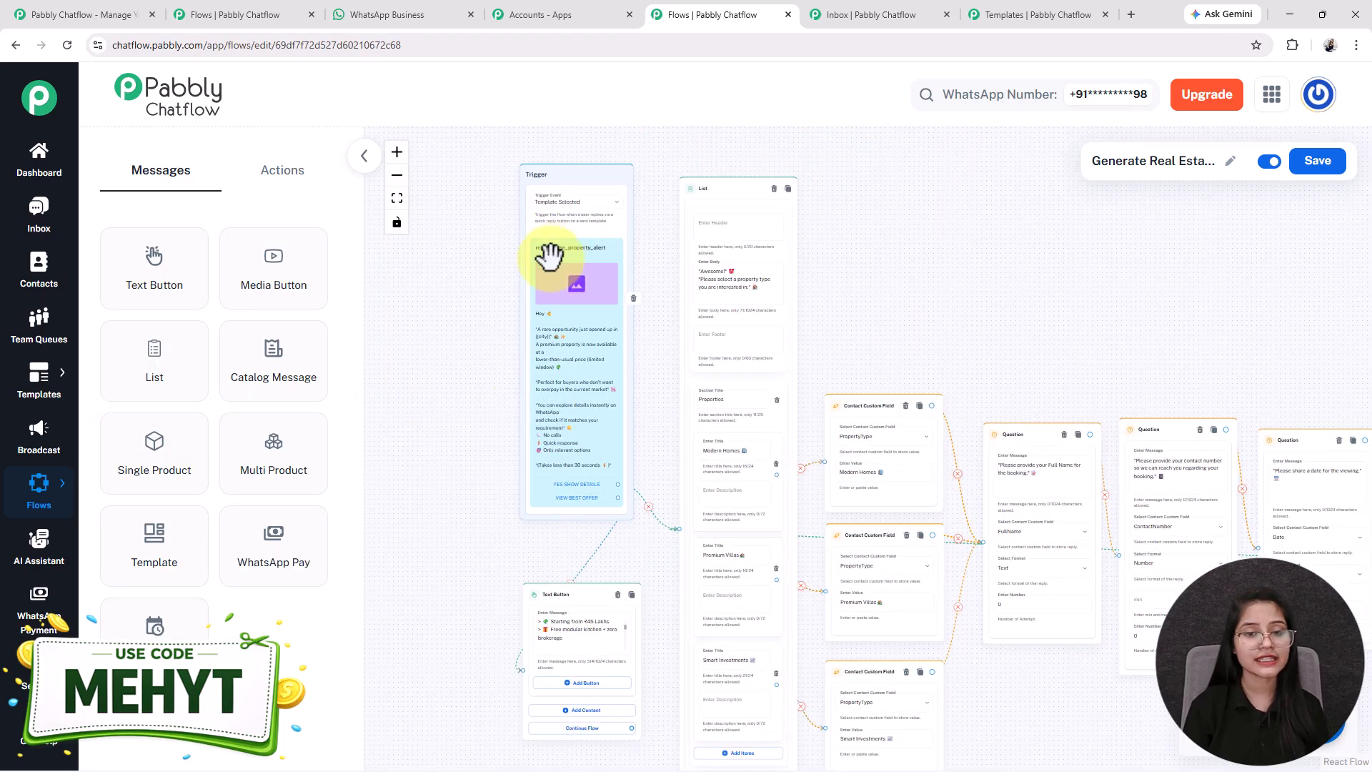
{"action": "right_click", "coordinate": [52, 433]}
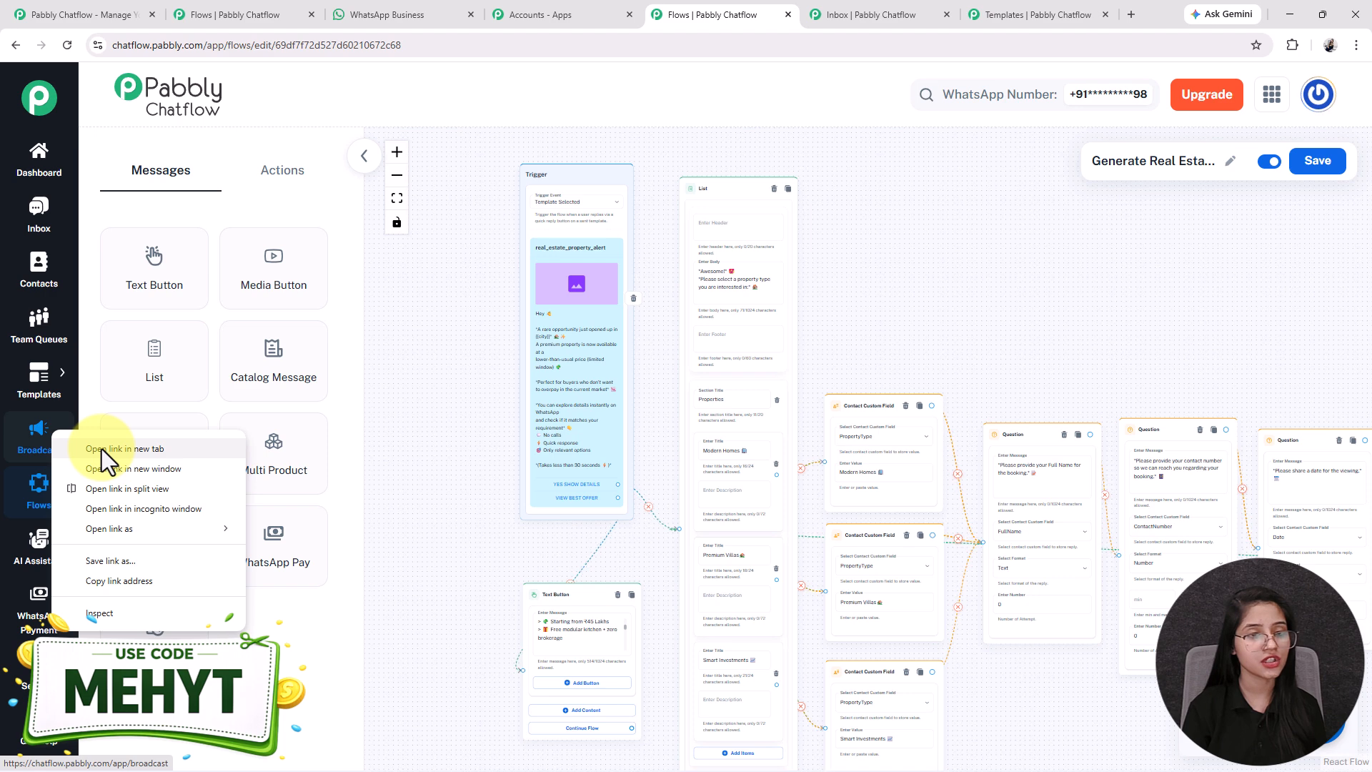
{"action": "left_click", "coordinate": [104, 448]}
{"action": "key", "text": "ctrl+Tab"}
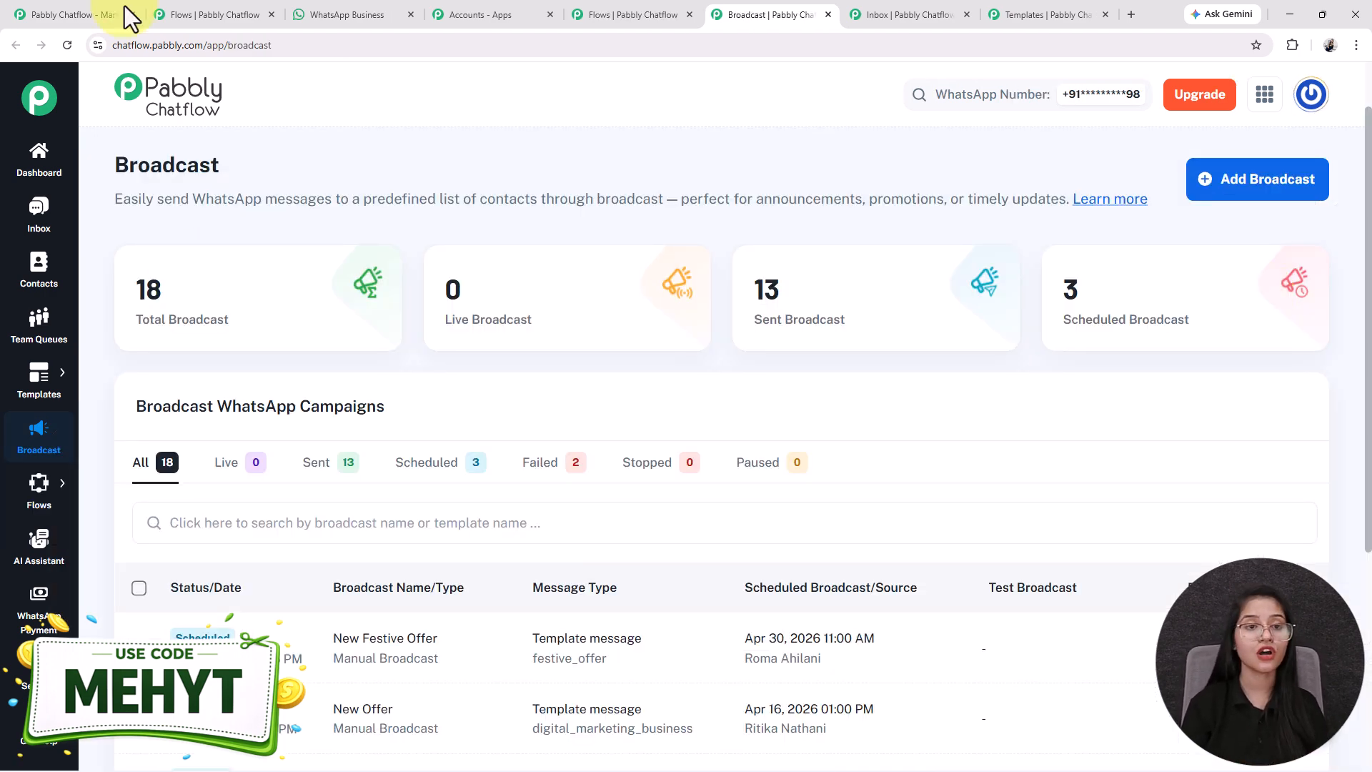
{"action": "left_click", "coordinate": [329, 14]}
{"action": "scroll", "coordinate": [837, 523], "scroll_direction": "up", "scroll_amount": 6}
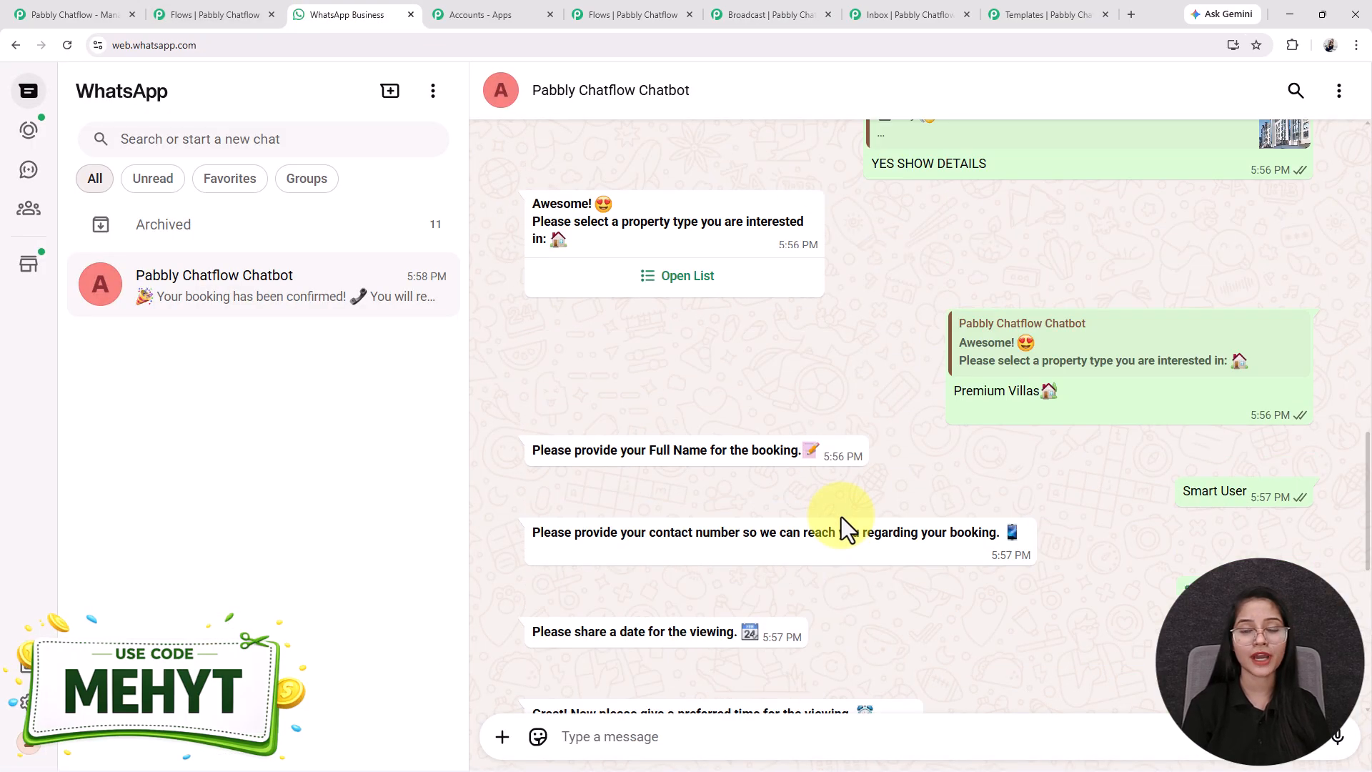
- Review the WhatsApp booking chat, then return to the pabbly.com/chatflow product page
{"action": "scroll", "coordinate": [843, 525], "scroll_direction": "up", "scroll_amount": 3}
{"action": "scroll", "coordinate": [873, 536], "scroll_direction": "up", "scroll_amount": 3}
{"action": "scroll", "coordinate": [879, 550], "scroll_direction": "down", "scroll_amount": 2}
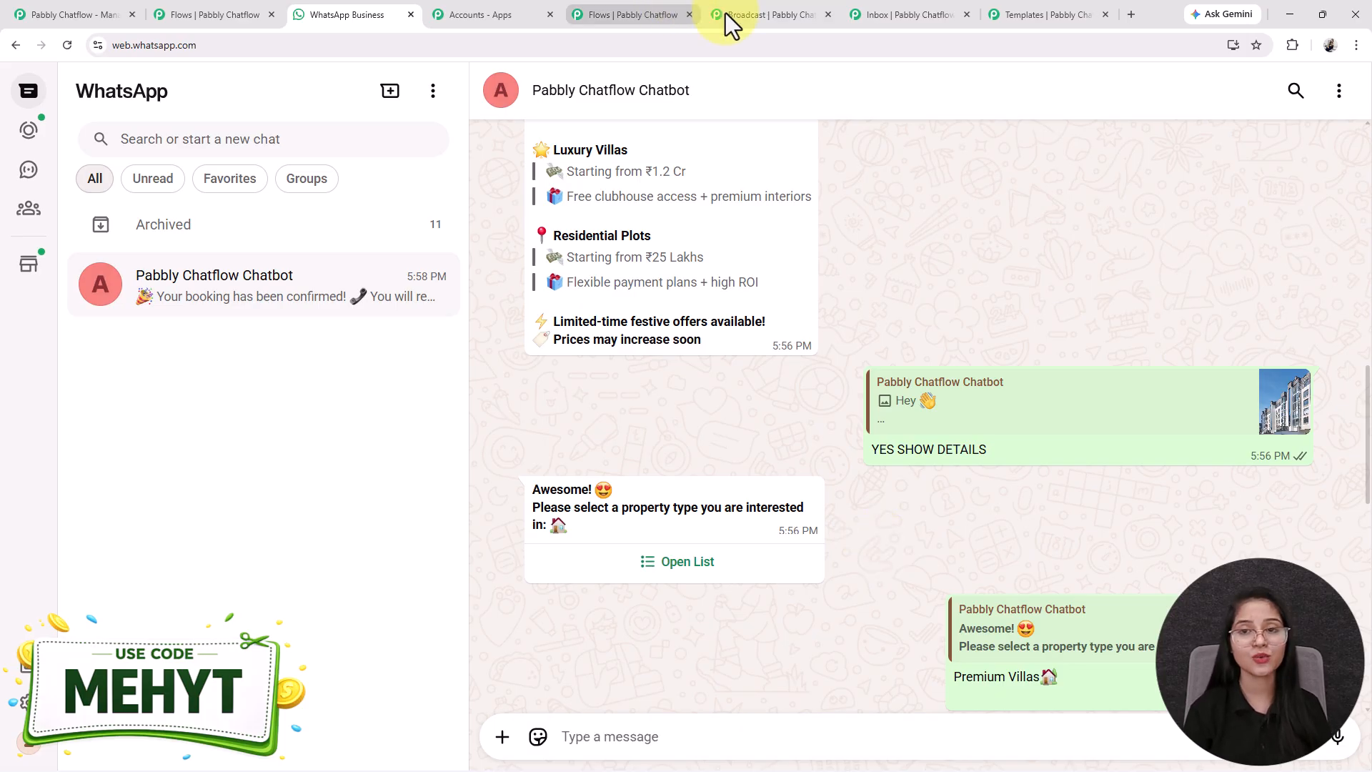
{"action": "left_click", "coordinate": [32, 14]}
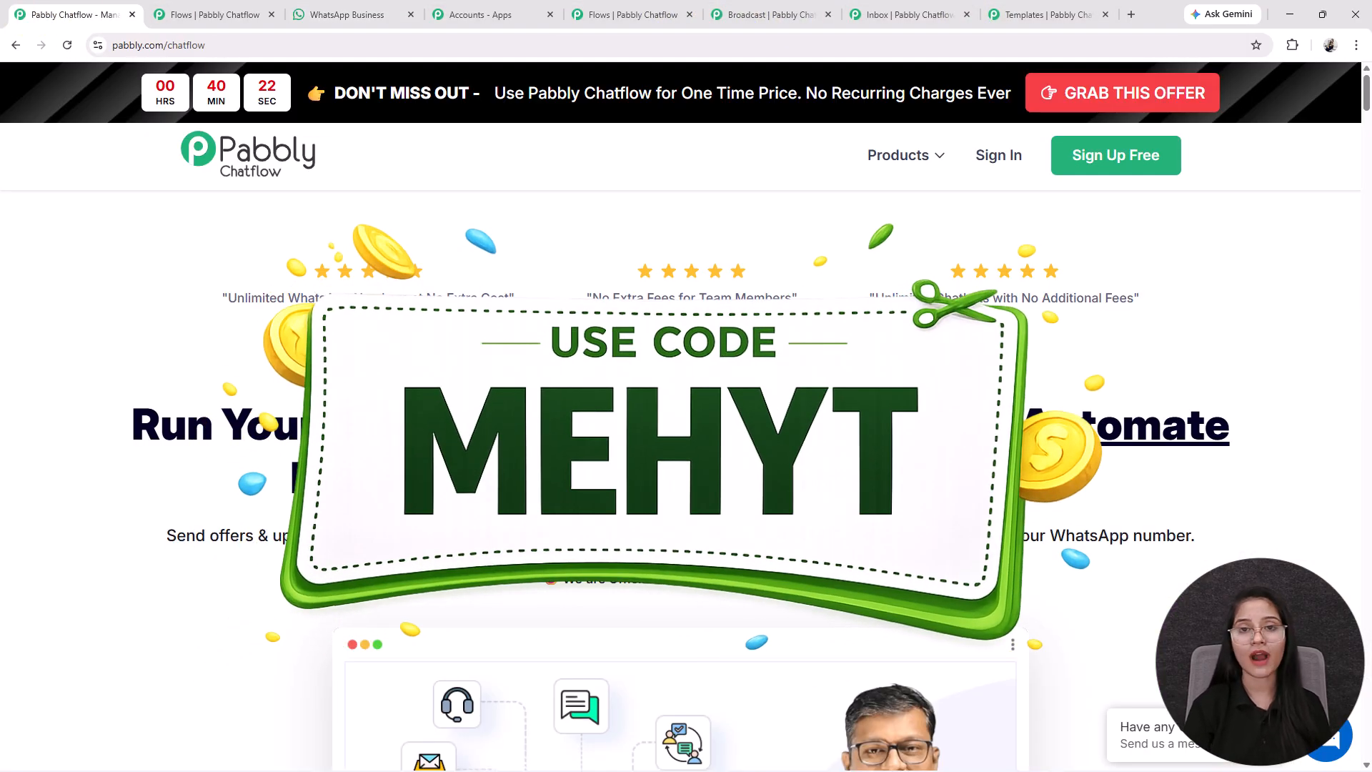